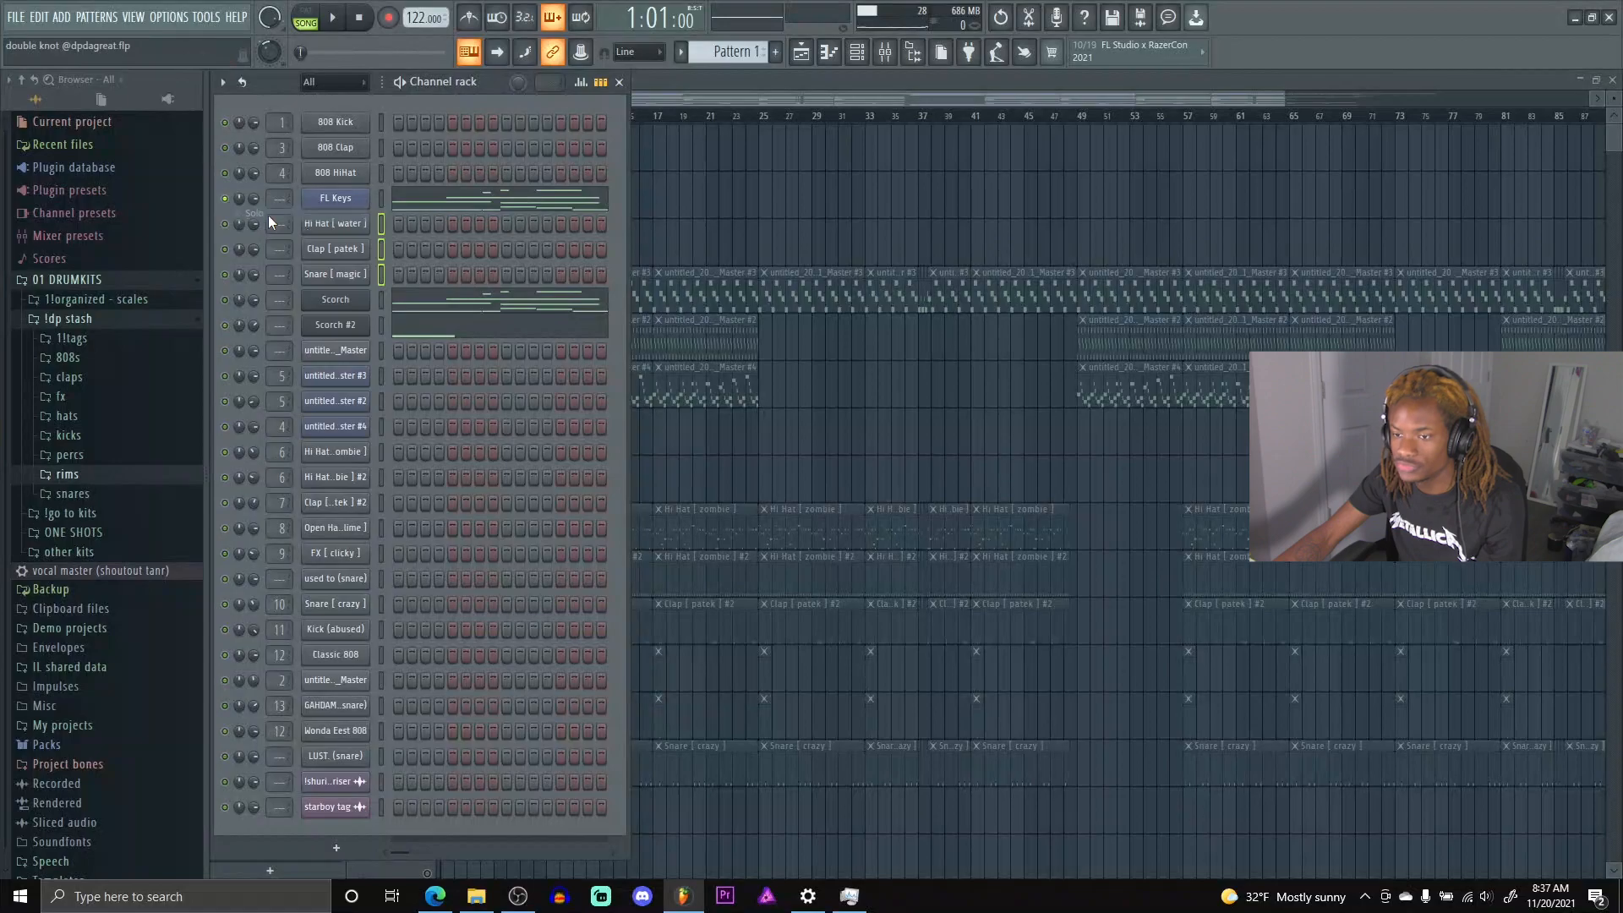
- Open the FL Keys channel's notes in the piano roll and play back the melody in pattern mode
right_click(367, 198)
left_click(428, 205)
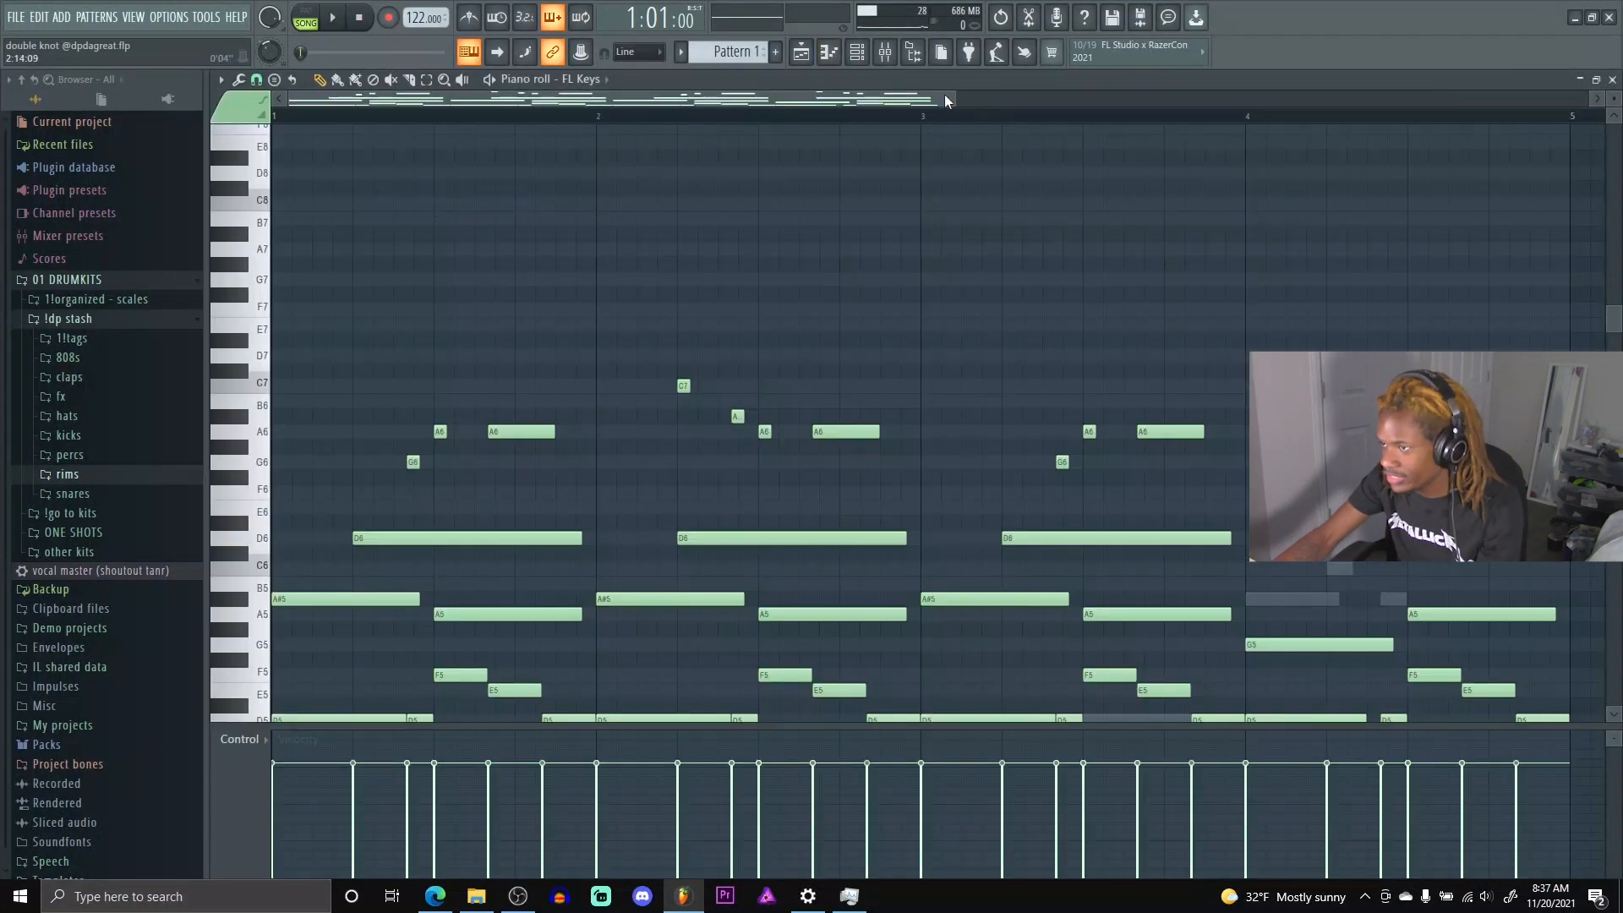
double_click(951, 100)
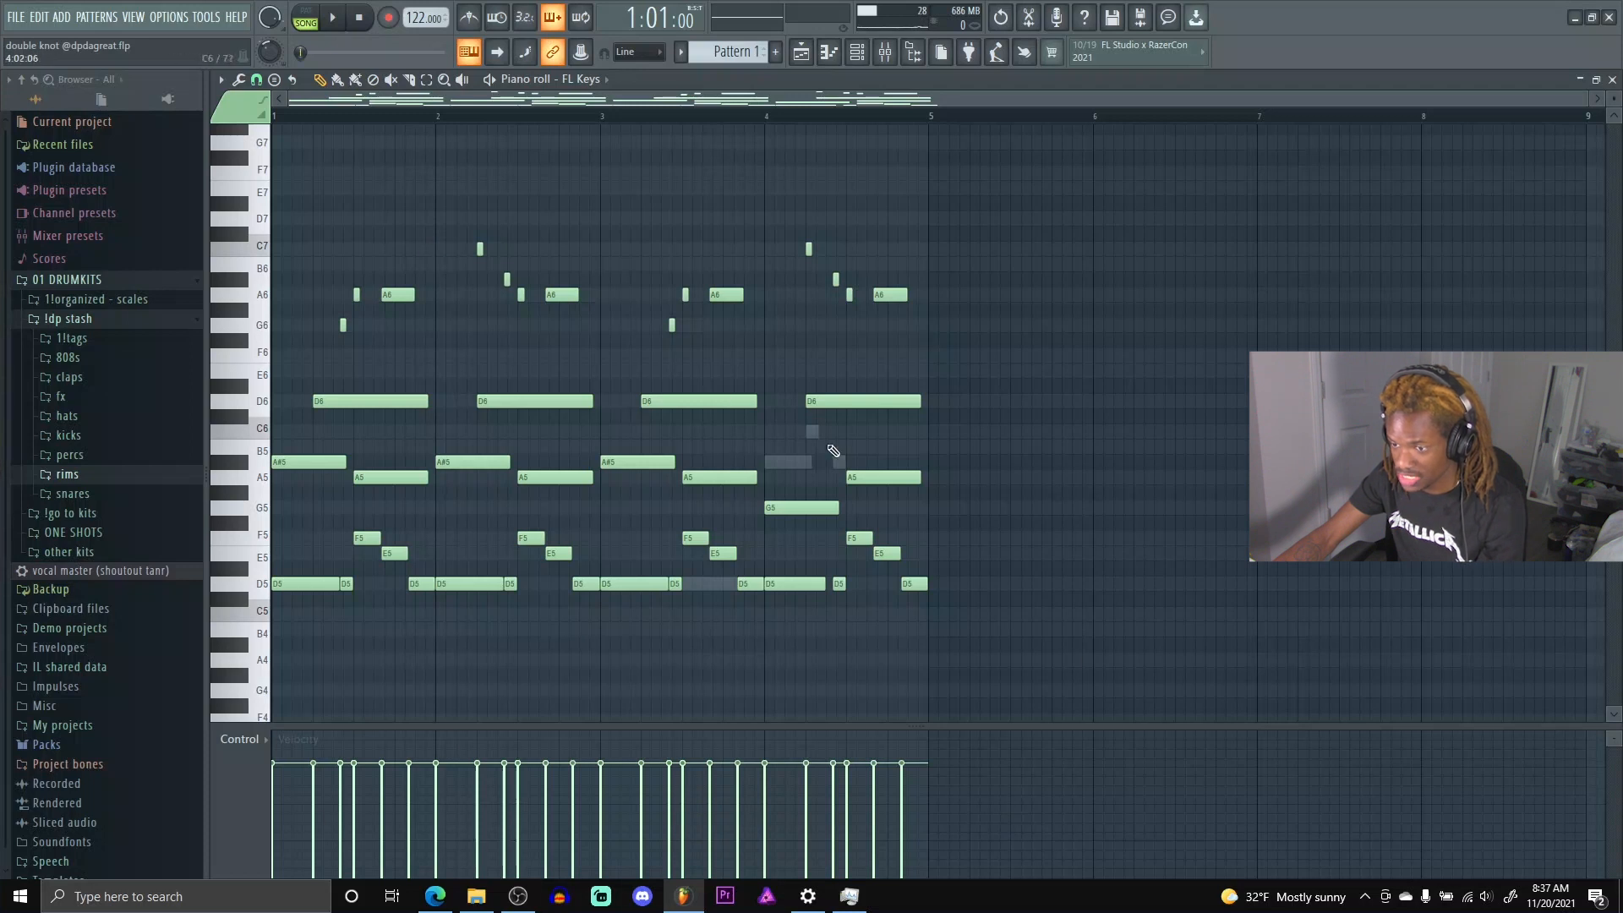
left_click(306, 18)
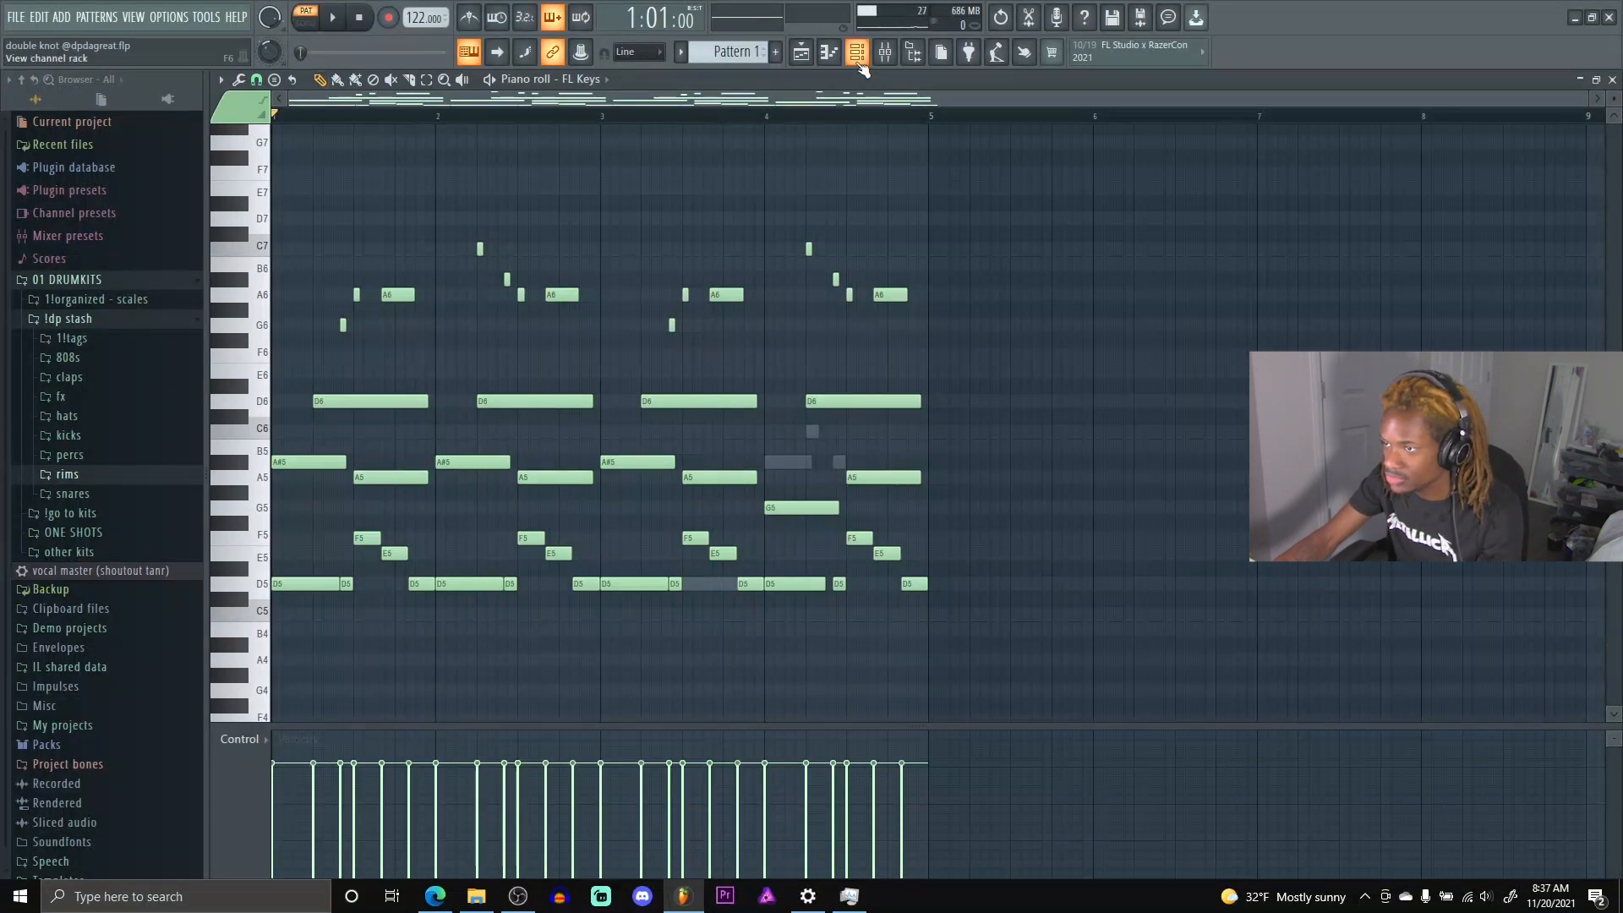
key("space")
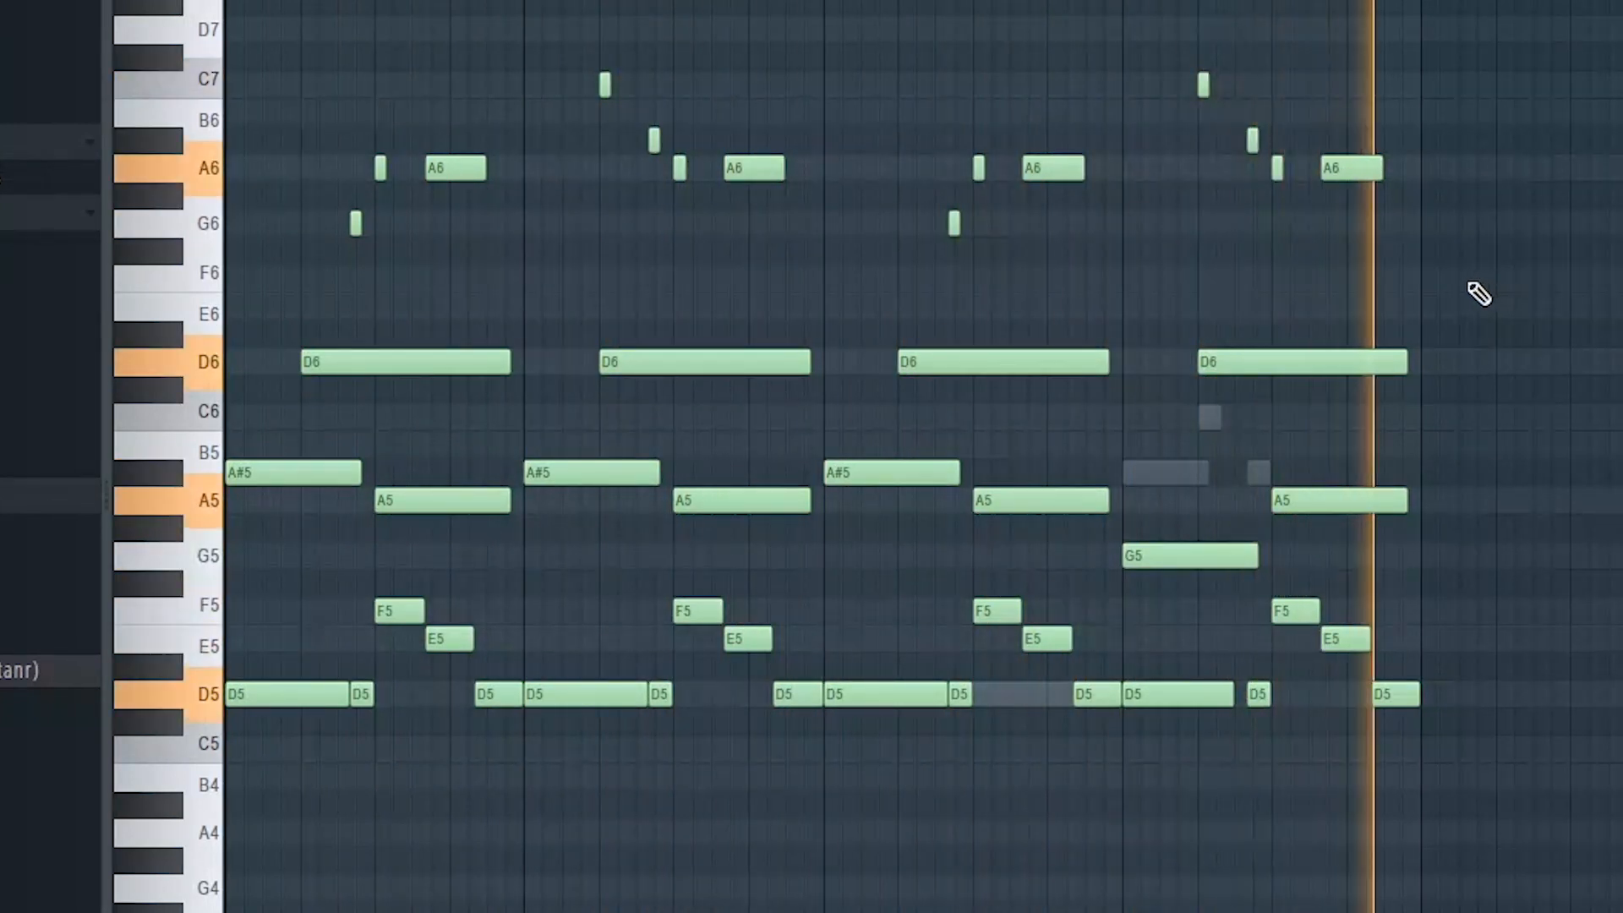
key("space")
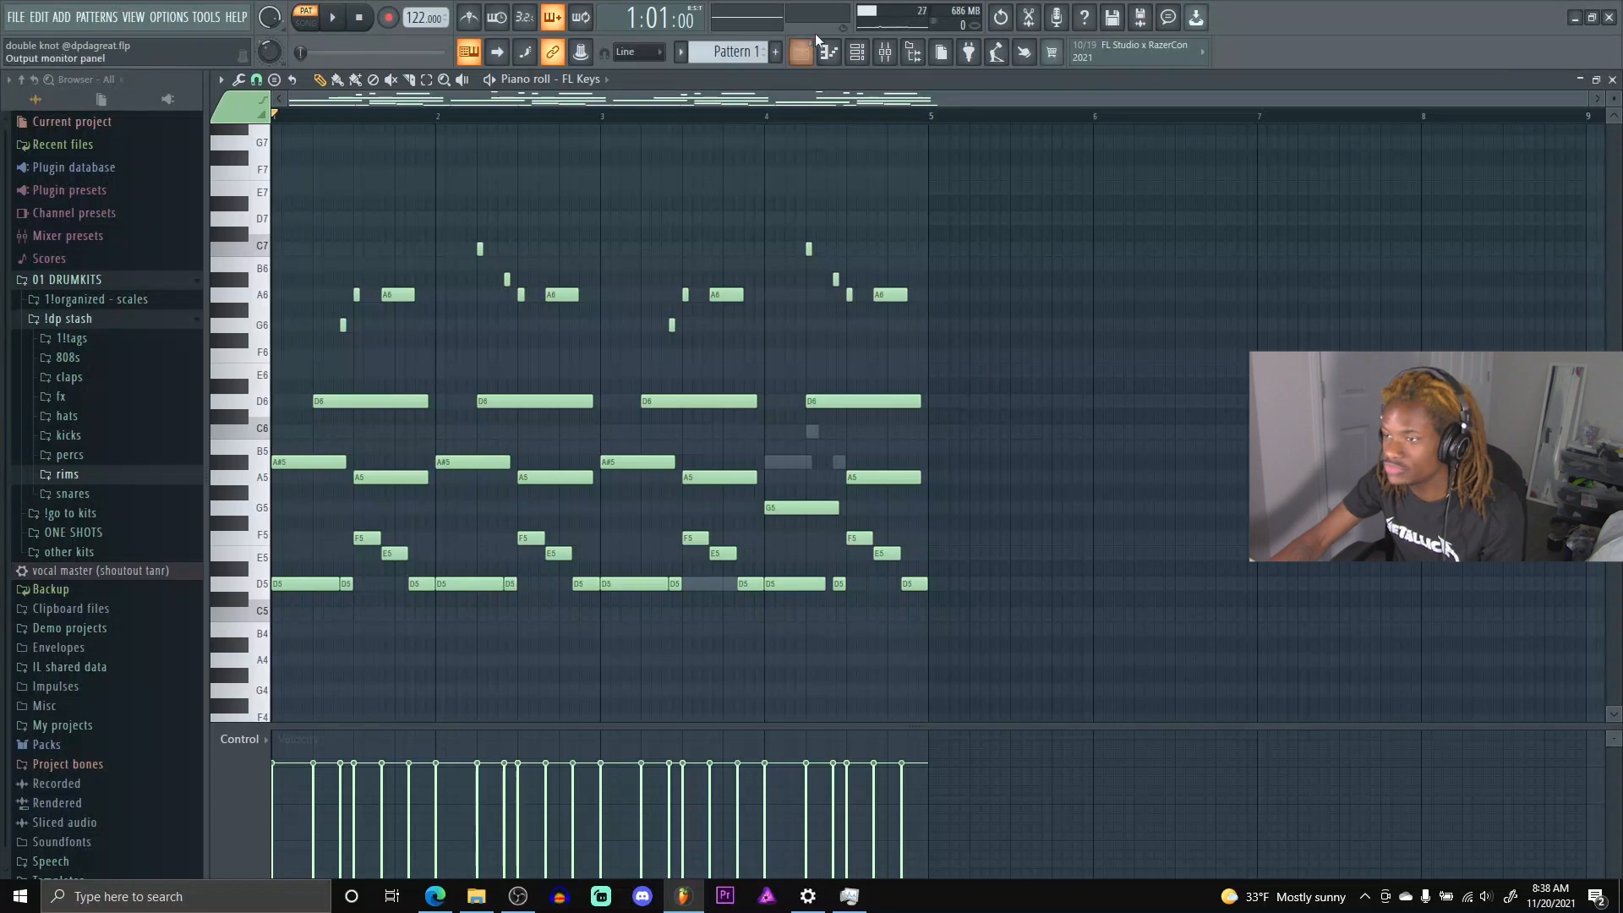
- Open the Scorch instrument, examine its list of sounds, and close the plugin window
left_click(828, 53)
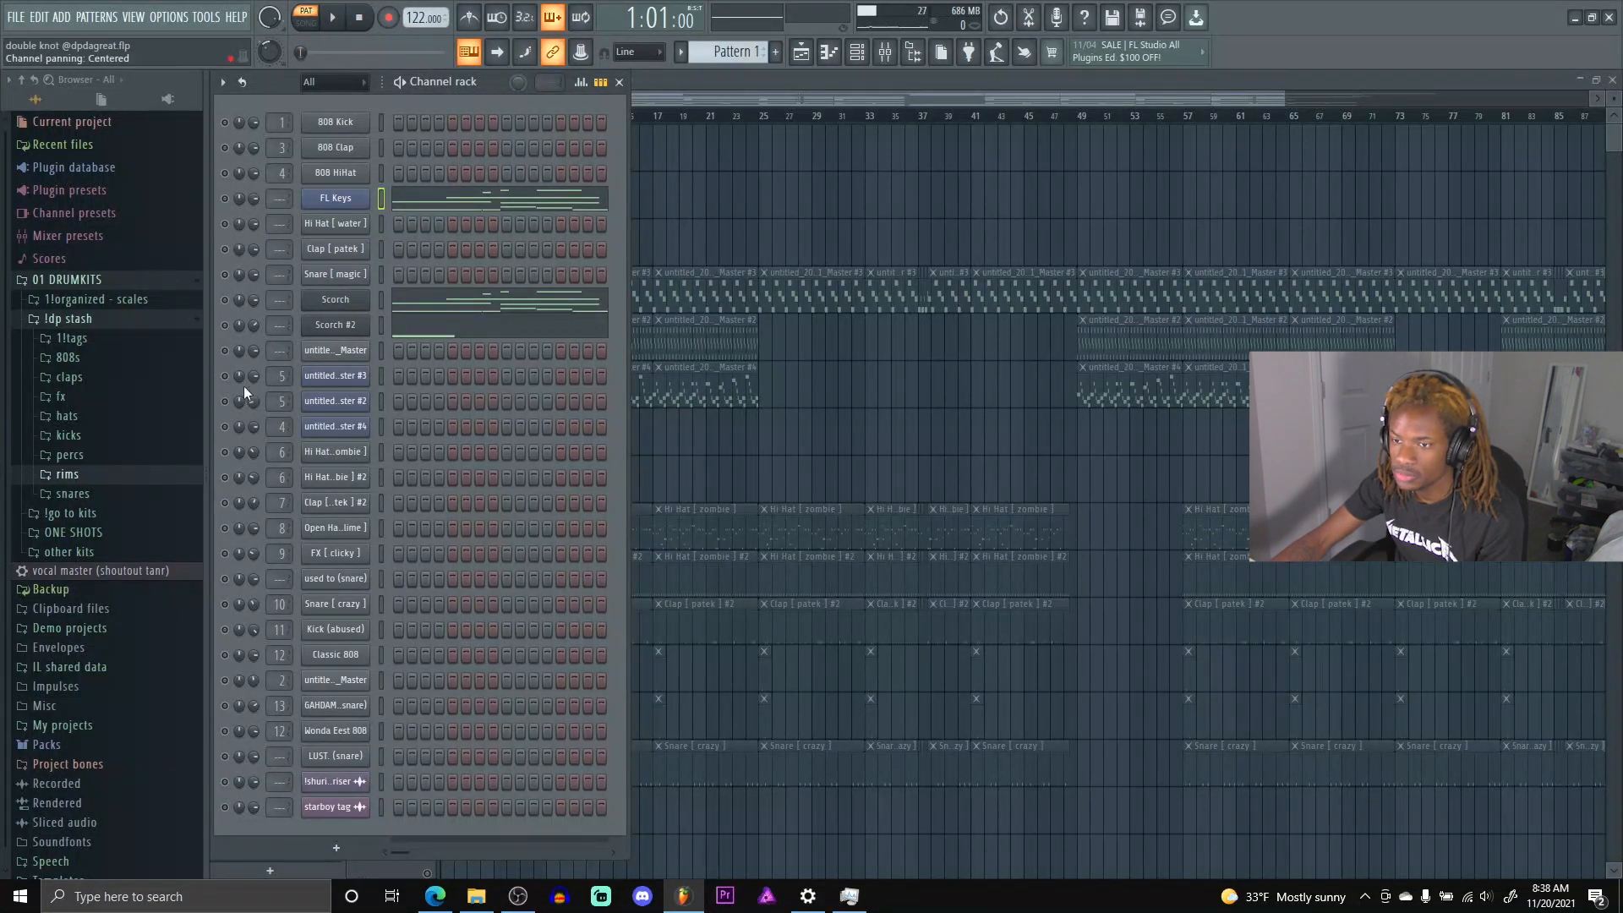
left_click(344, 306)
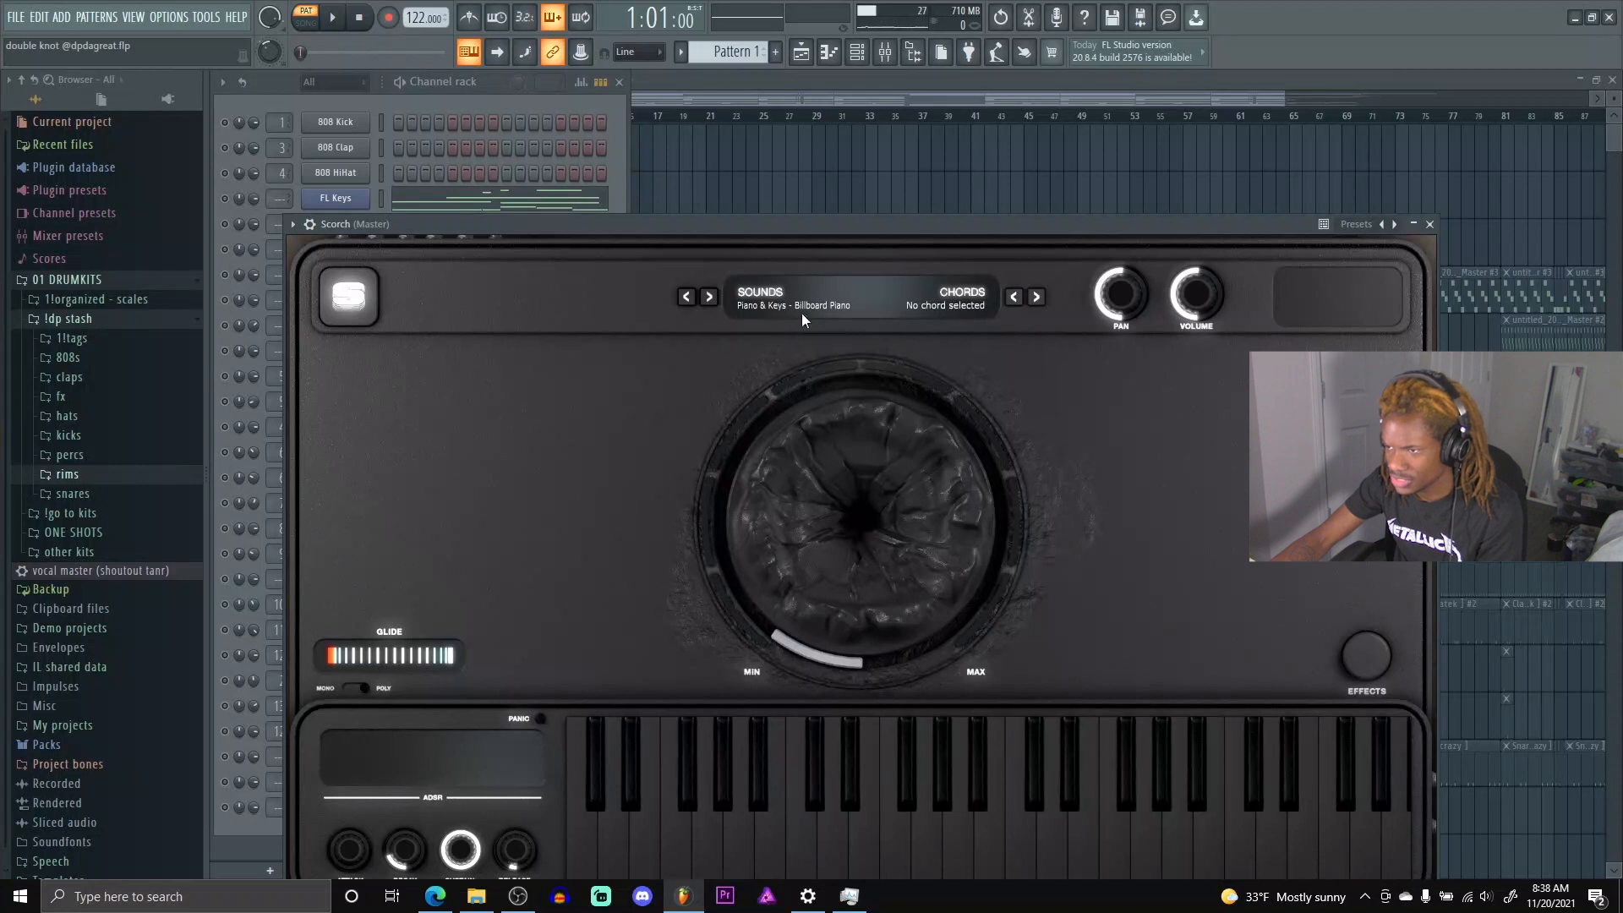
left_click(765, 303)
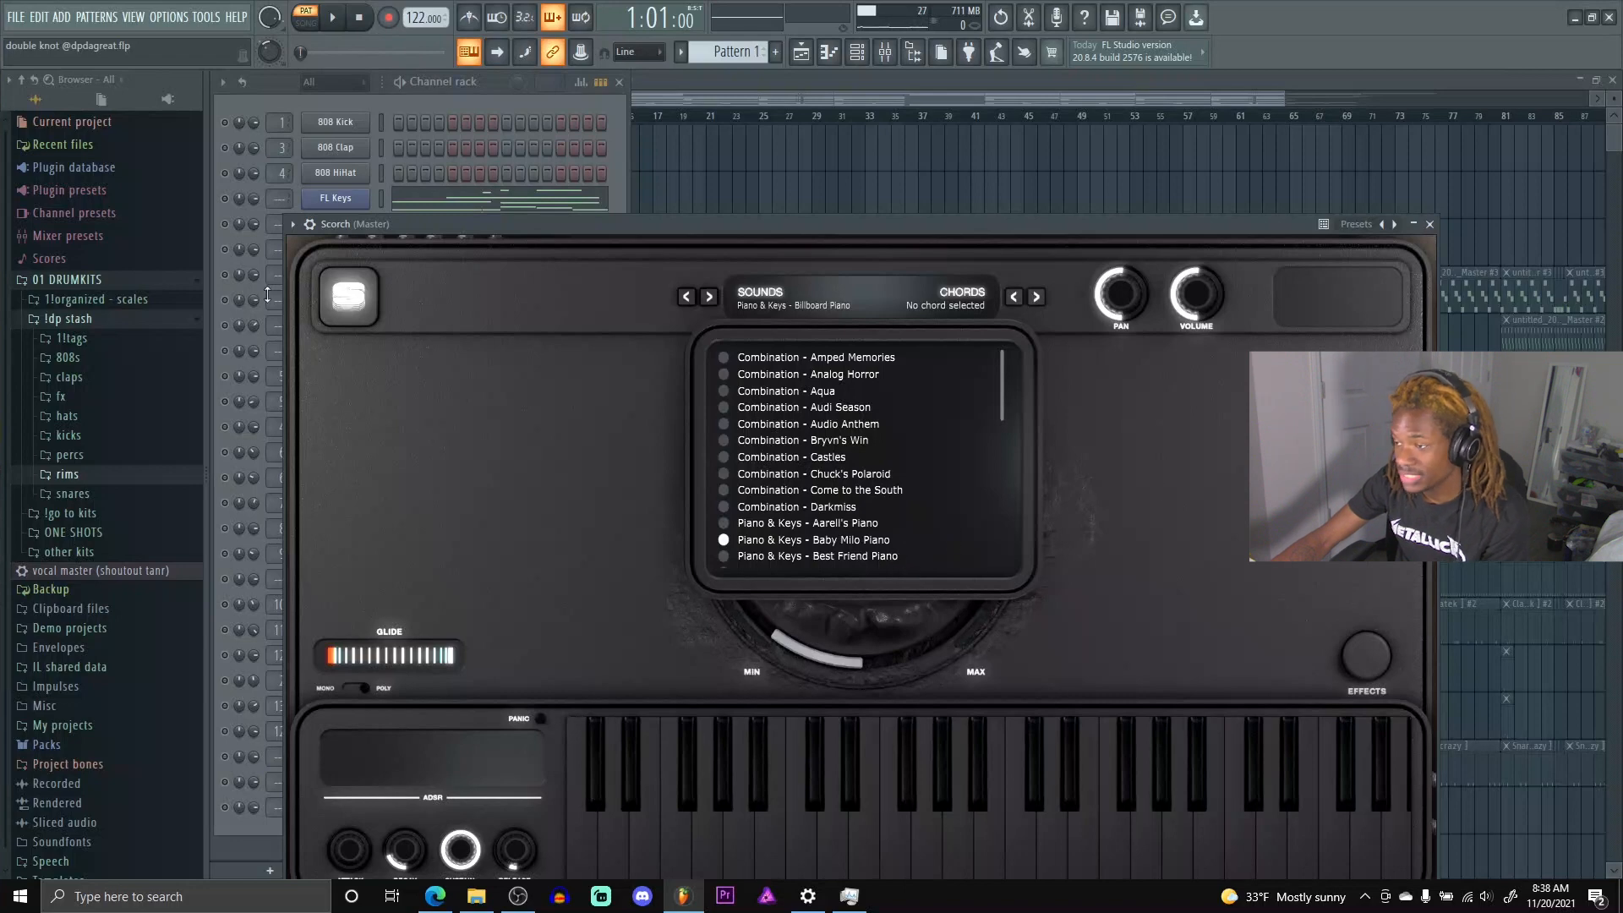
left_click(1429, 224)
- Open the Scorch channel's notes in the piano roll and play them back
right_click(348, 300)
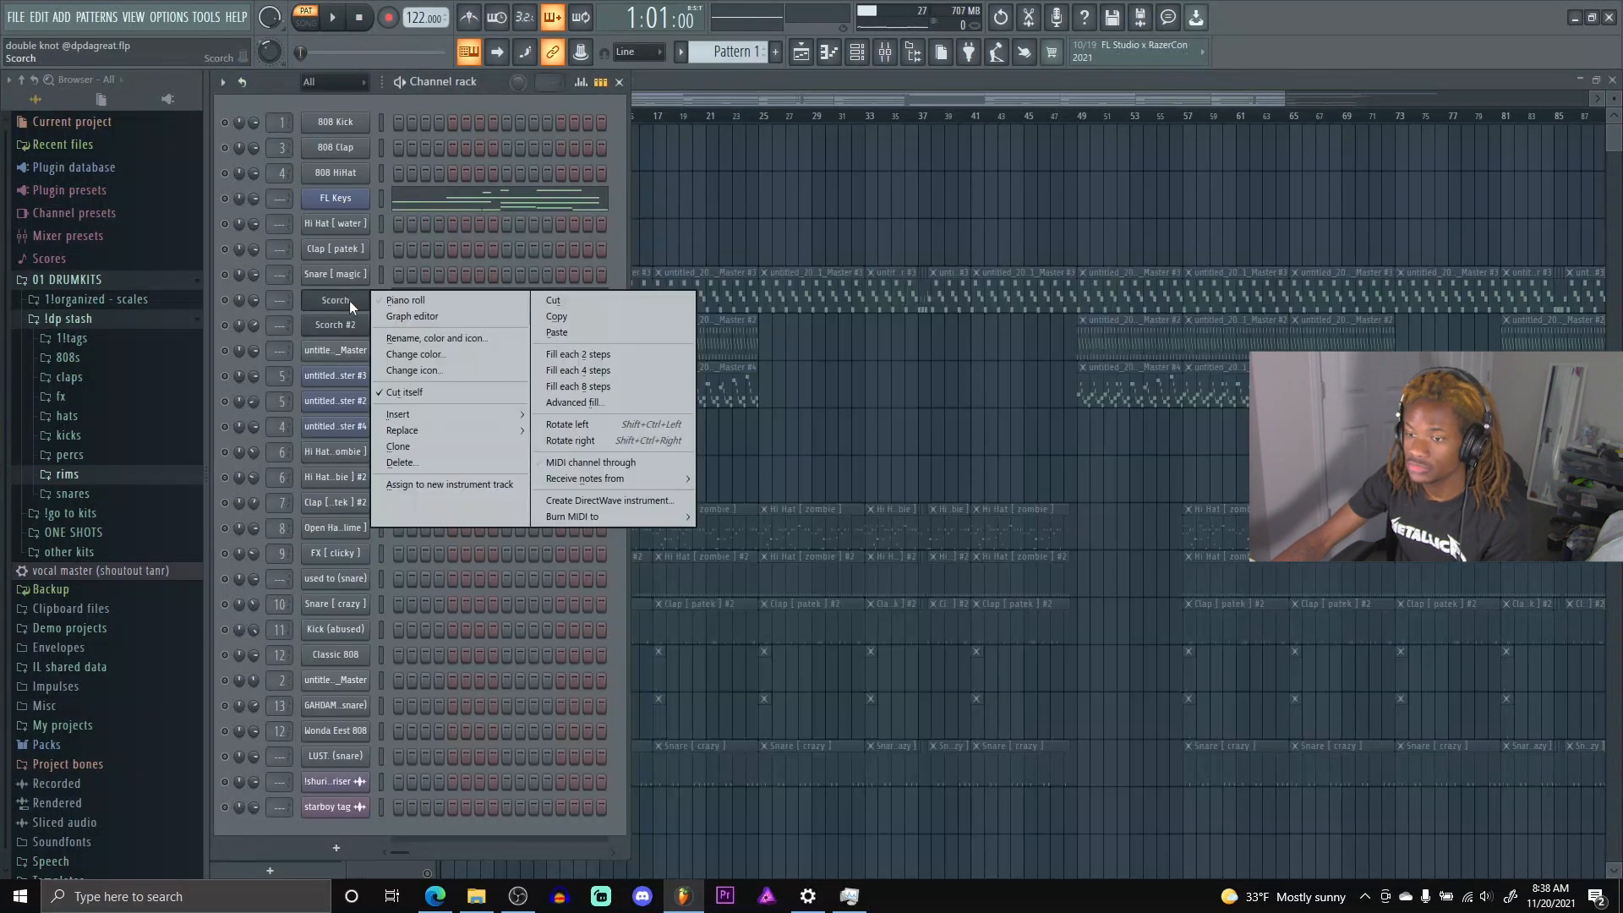
left_click(407, 301)
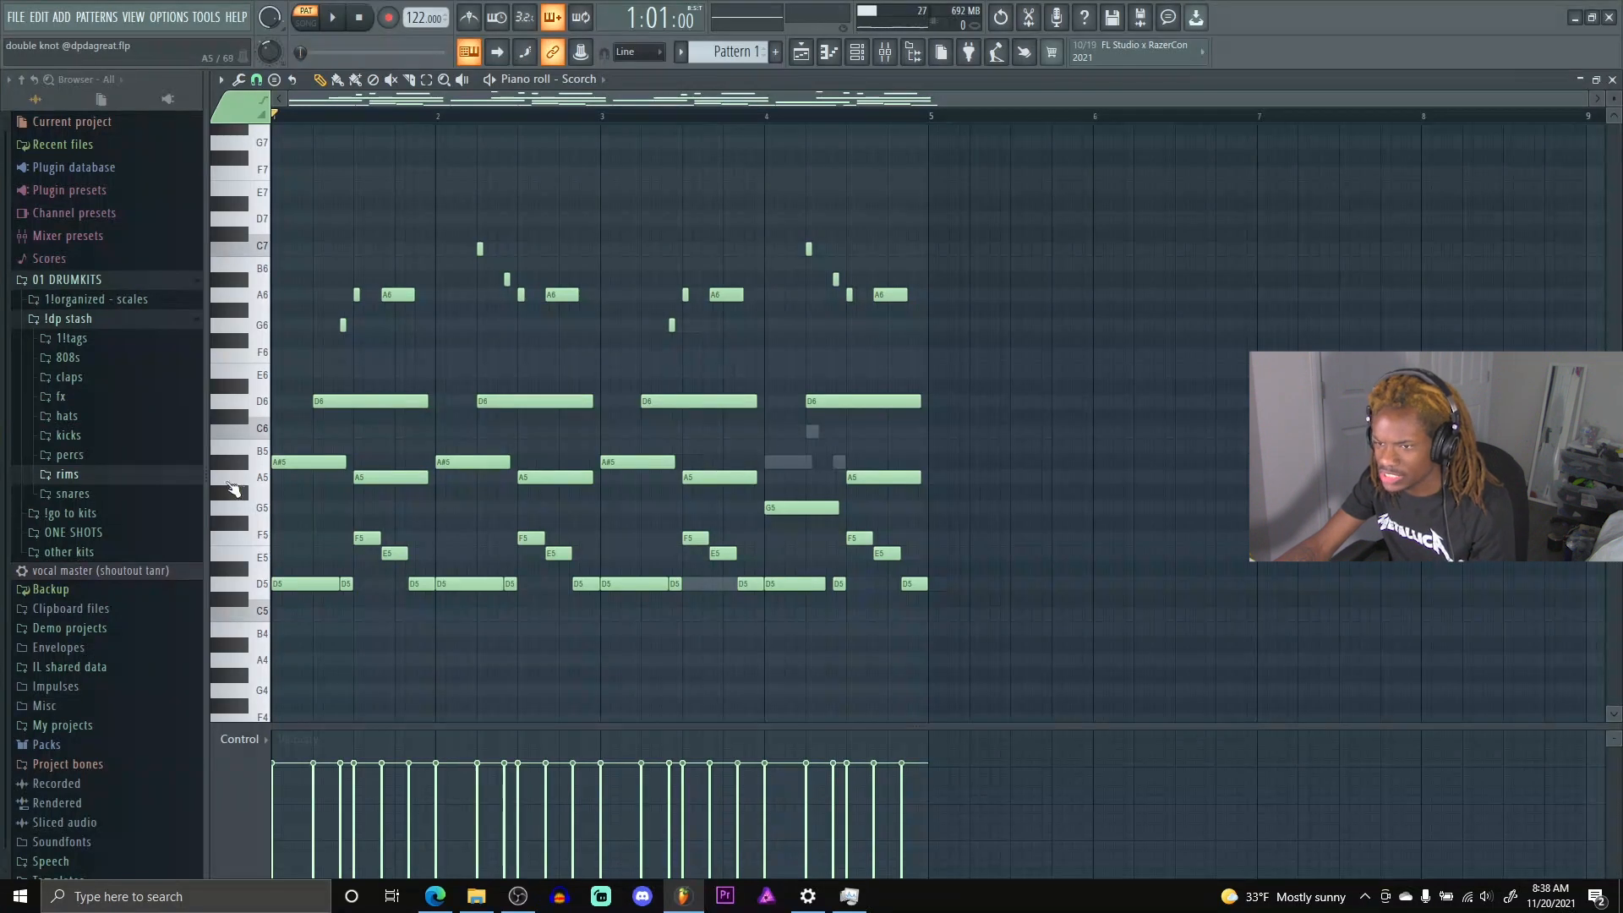
key("F6")
key("F6")
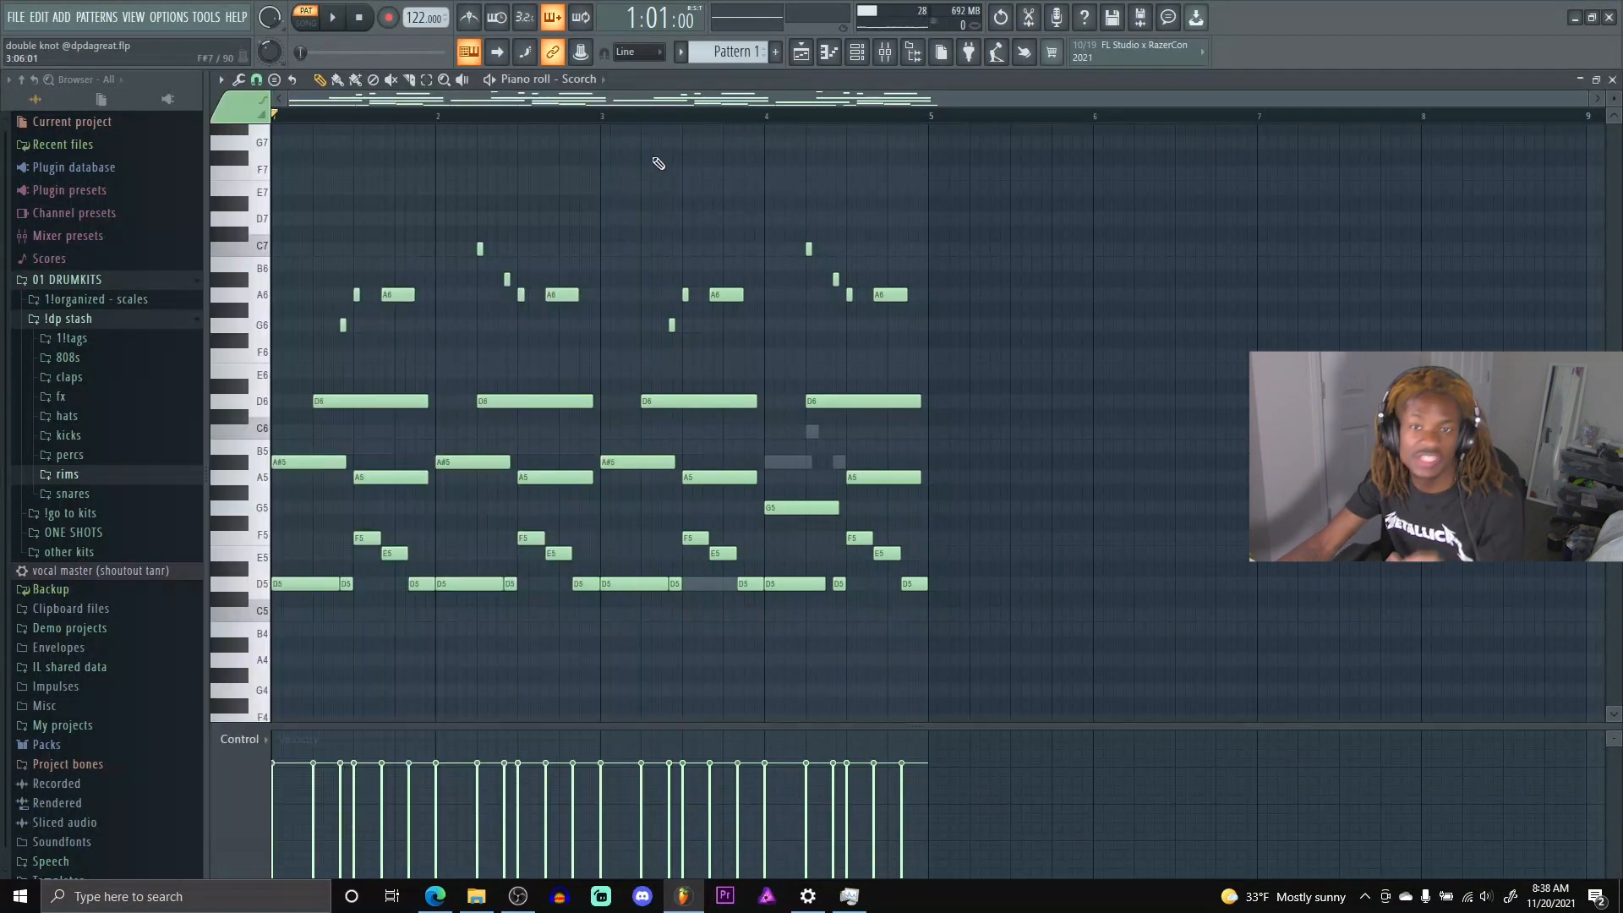
key("space")
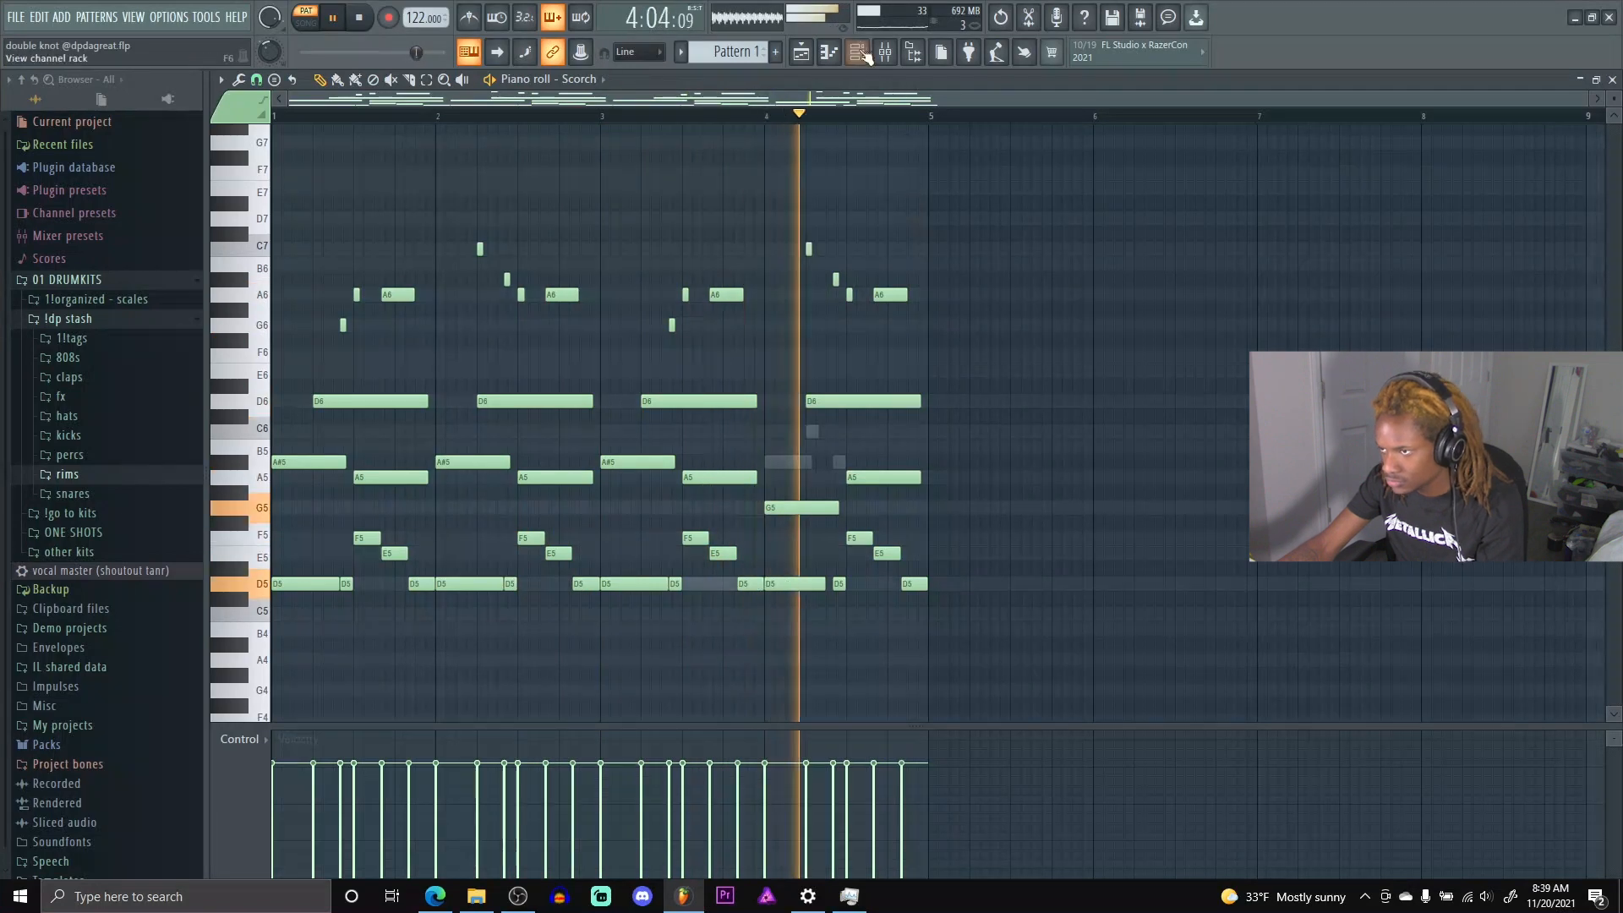
key("space")
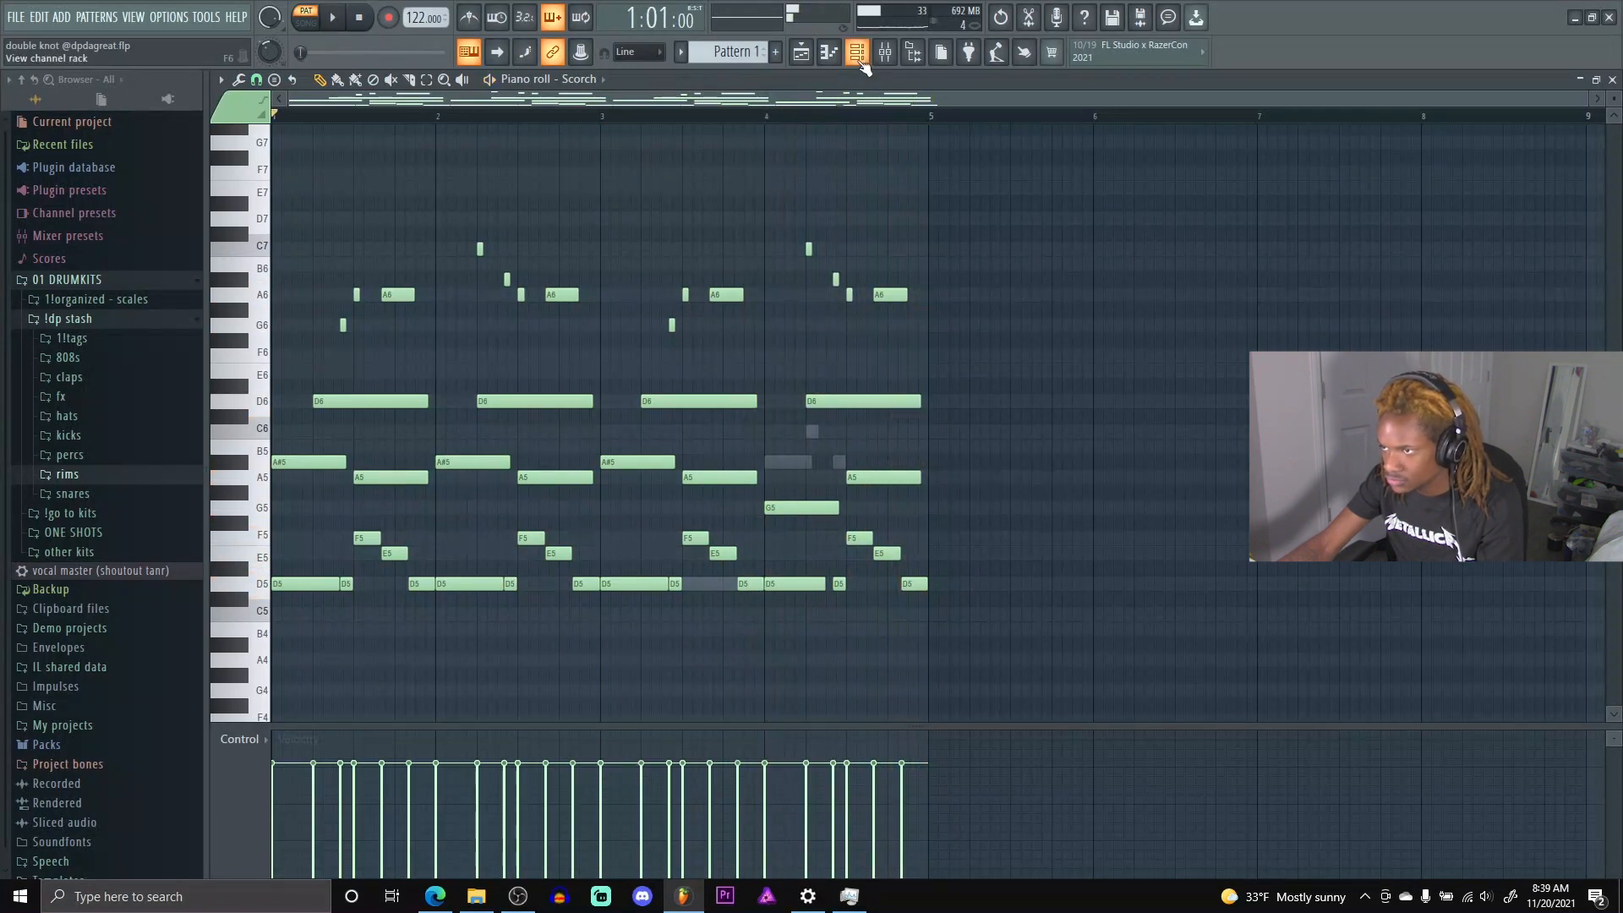
- Open the Scorch #2 channel's notes in the piano roll and play back its part
left_click(856, 52)
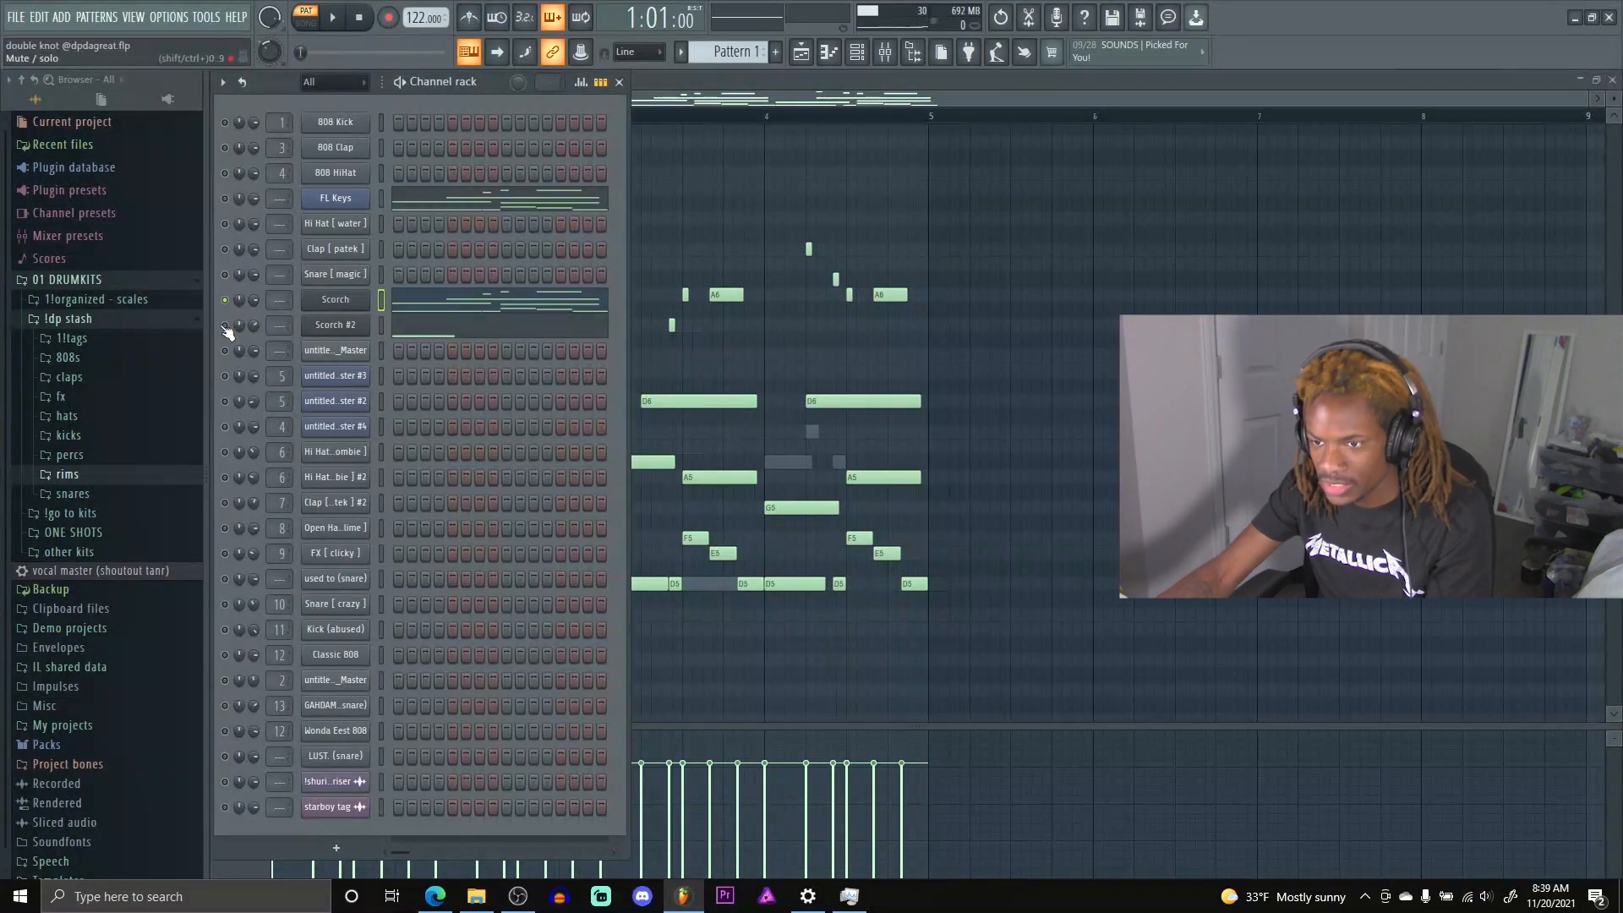
right_click(372, 318)
left_click(384, 323)
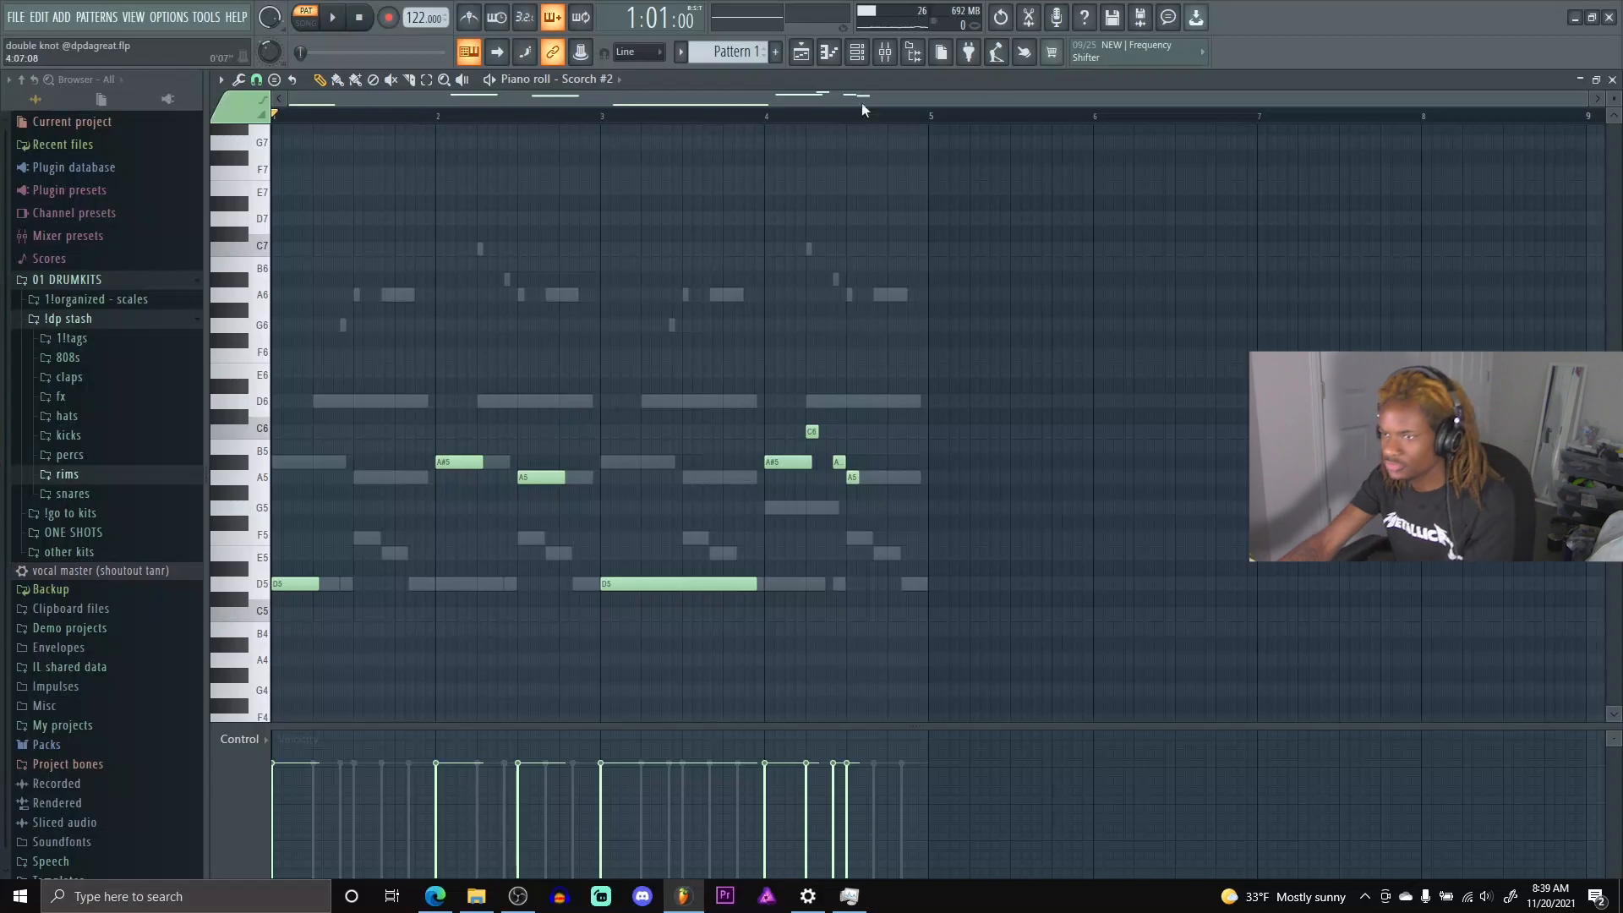
key("space")
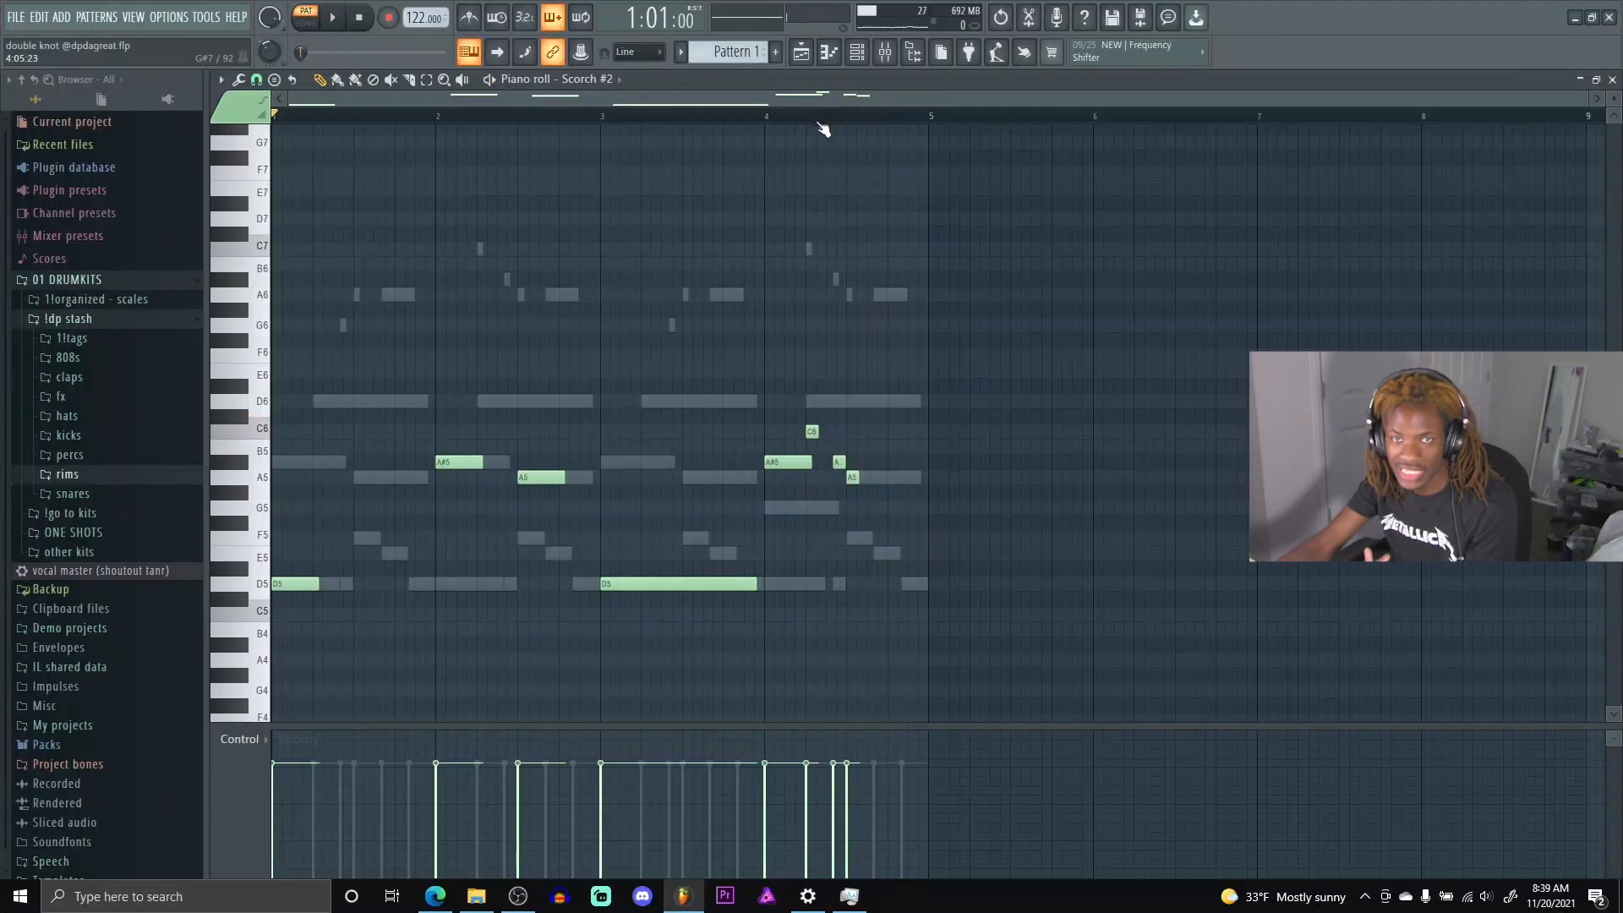
- Unmute the Scorch channel and play it together with Scorch #2
left_click(856, 52)
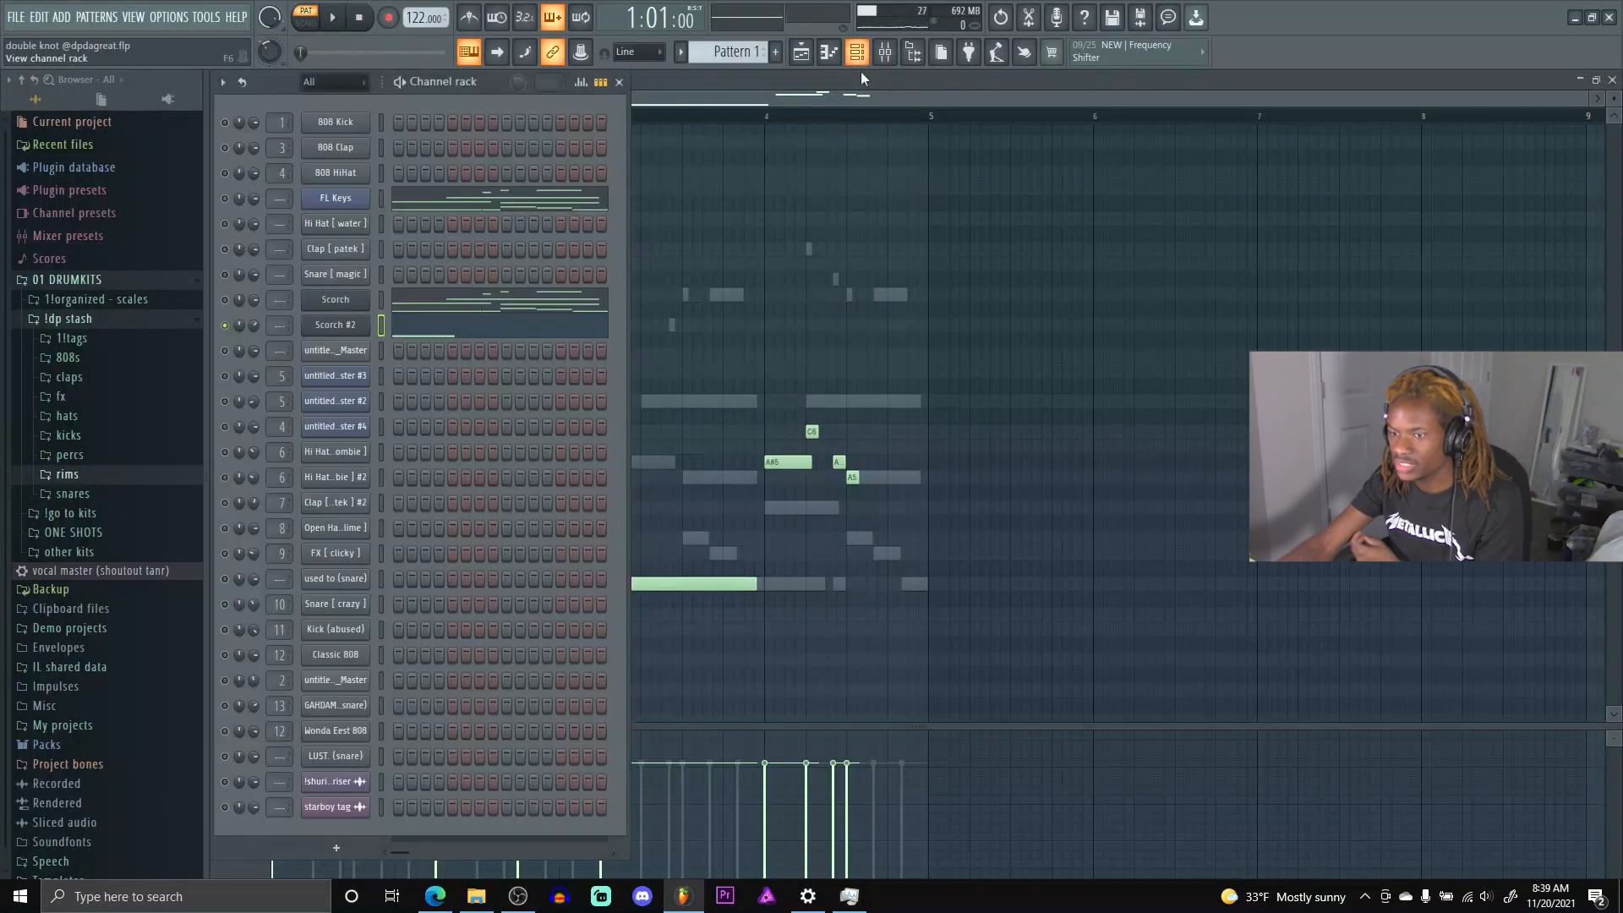
left_click(224, 301)
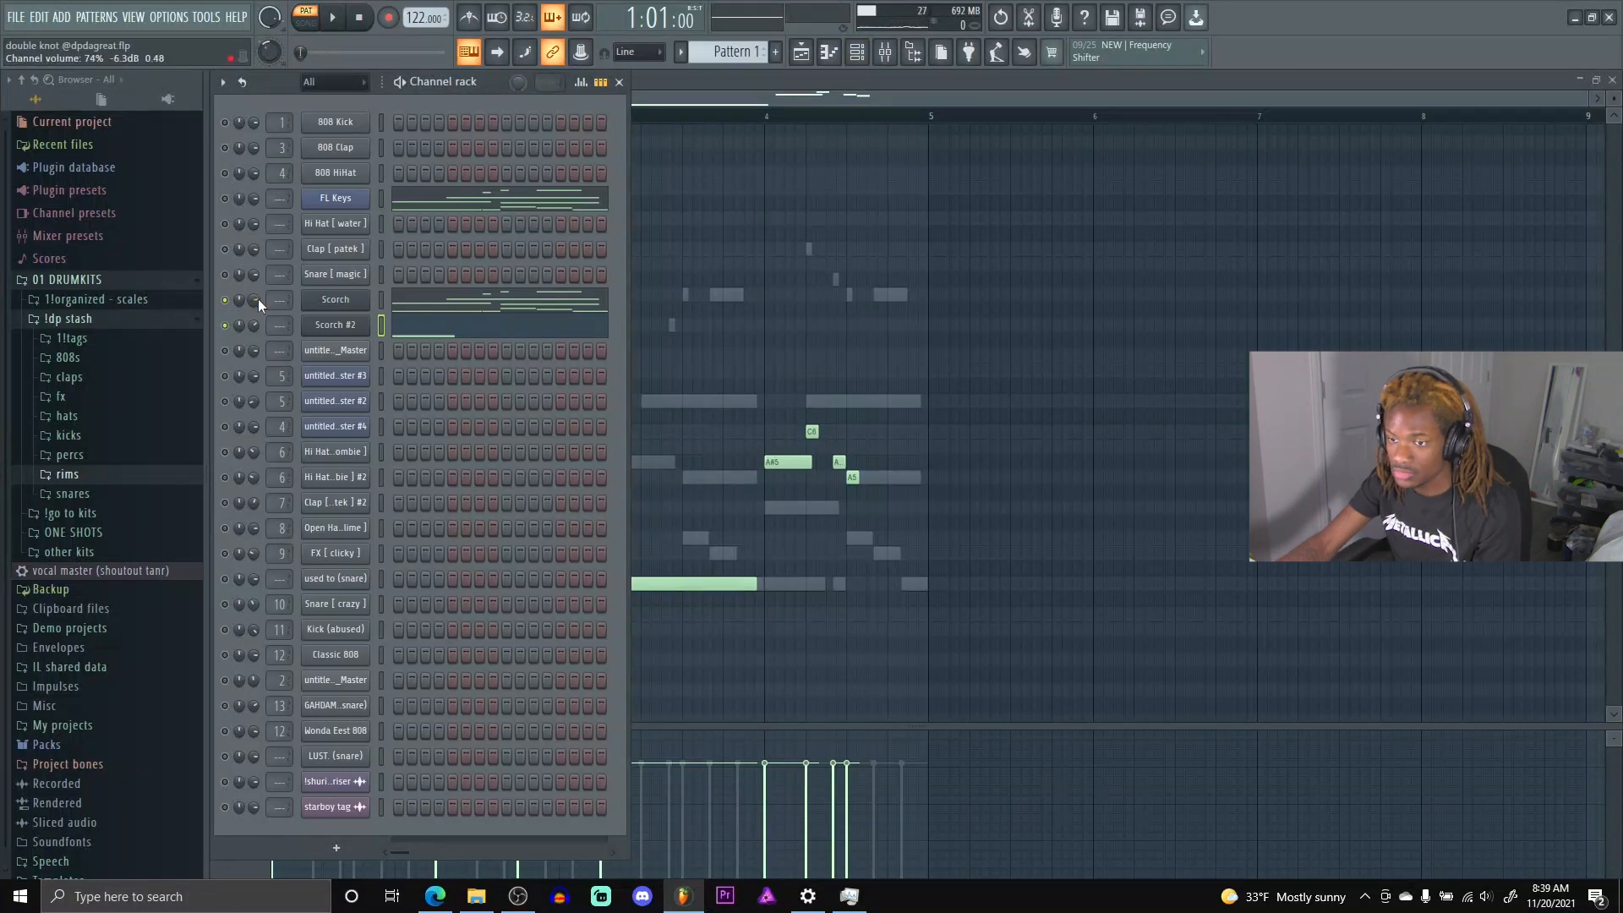
key("space")
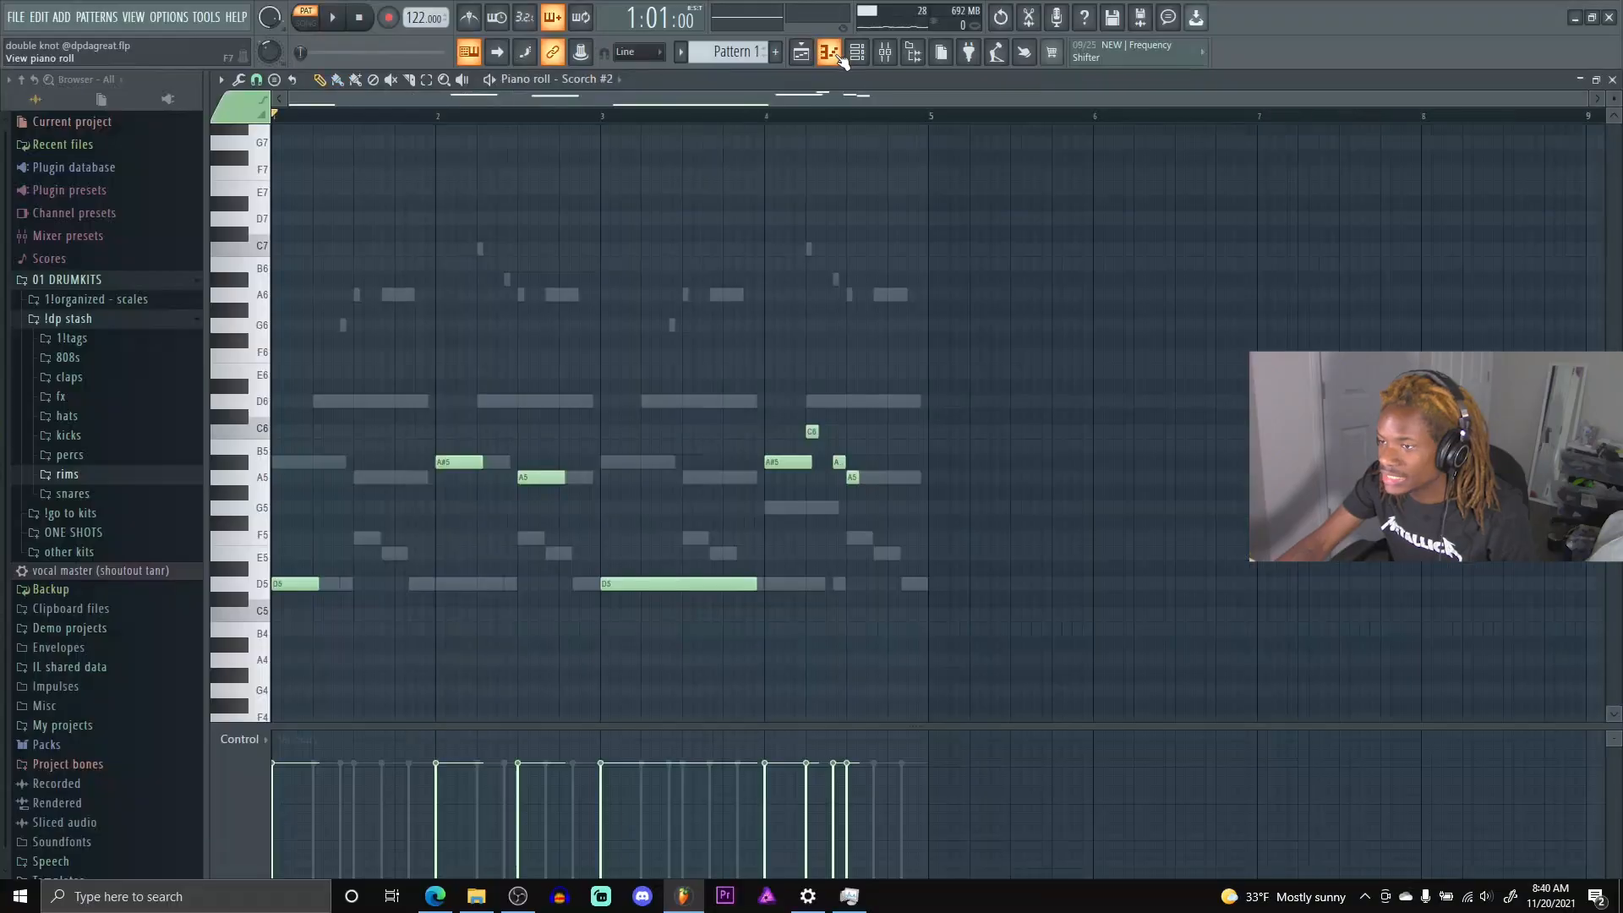
left_click(835, 53)
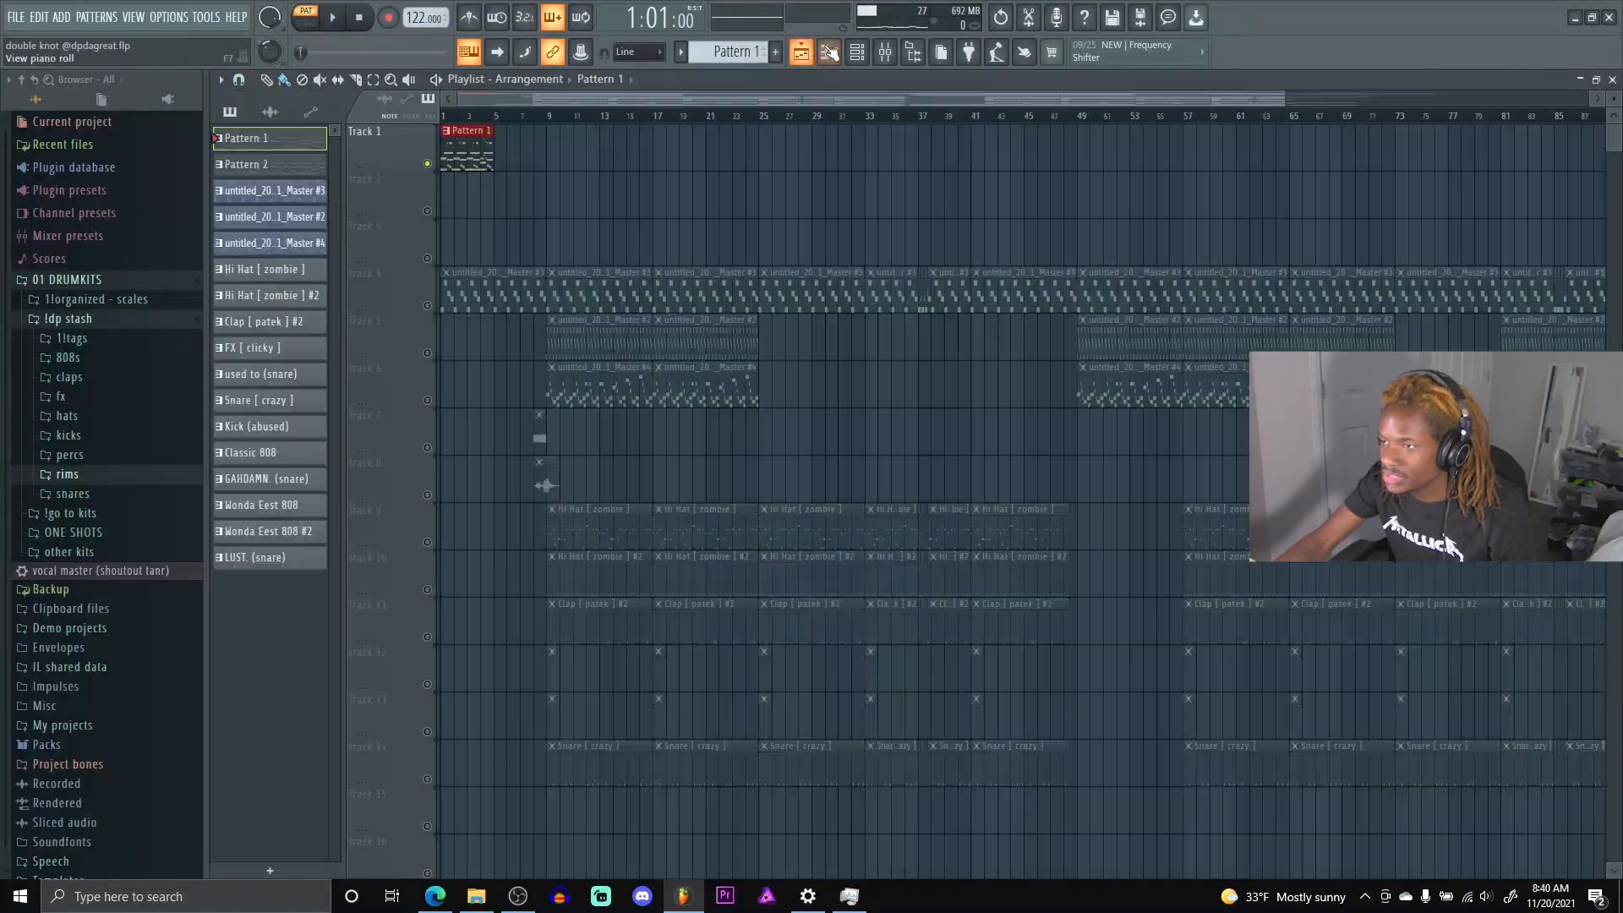
left_click(856, 53)
left_click(343, 351)
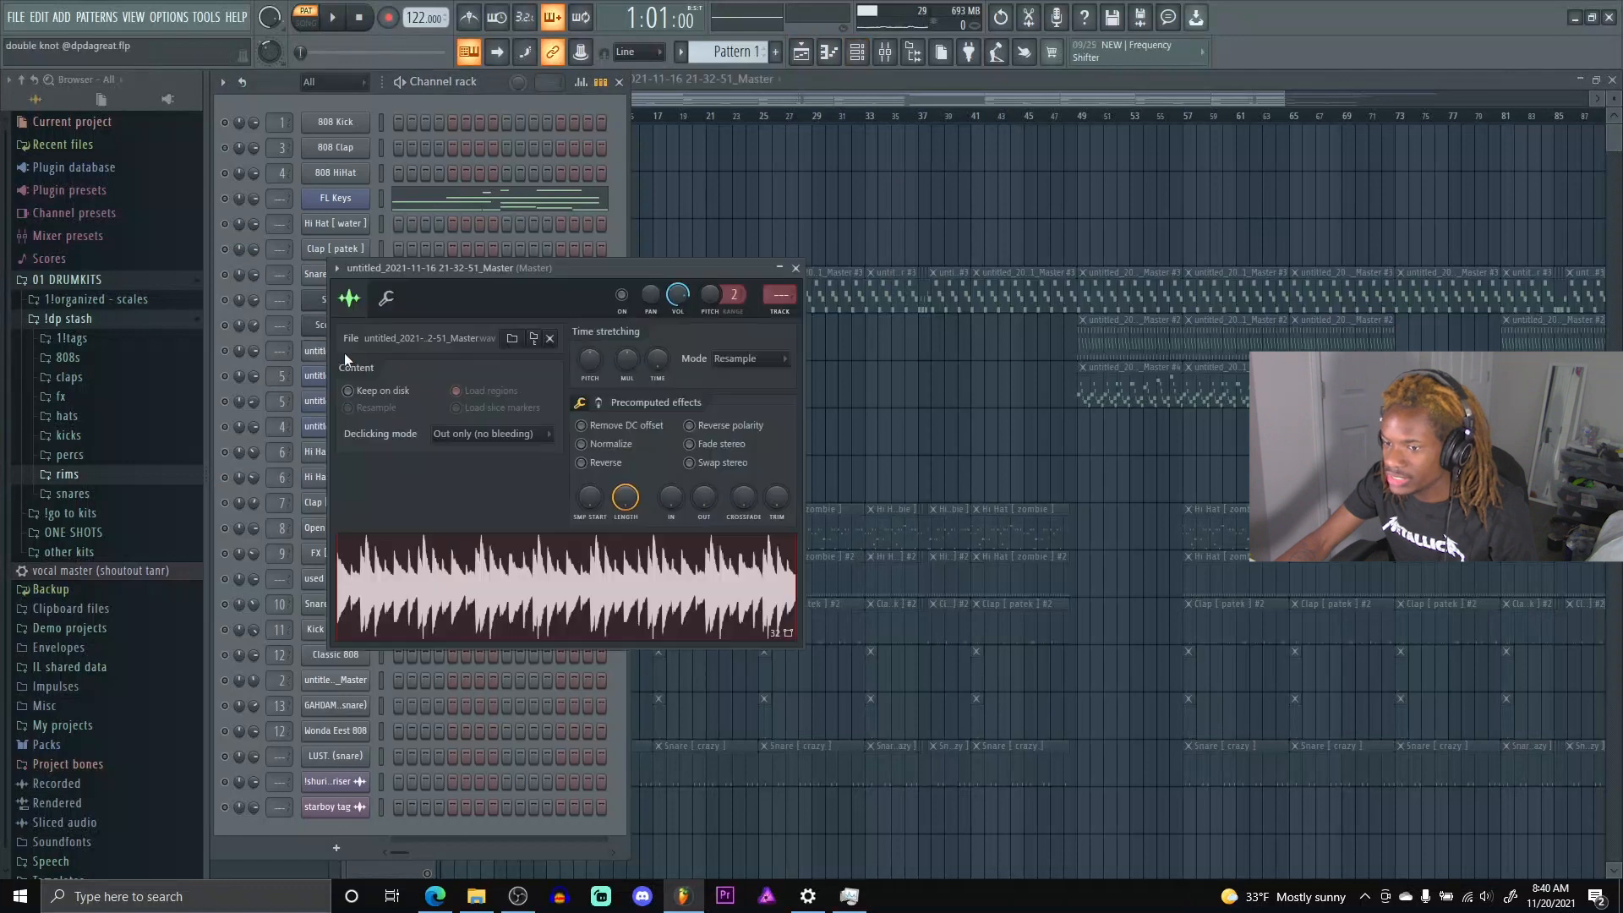
key("F5")
right_click(428, 210)
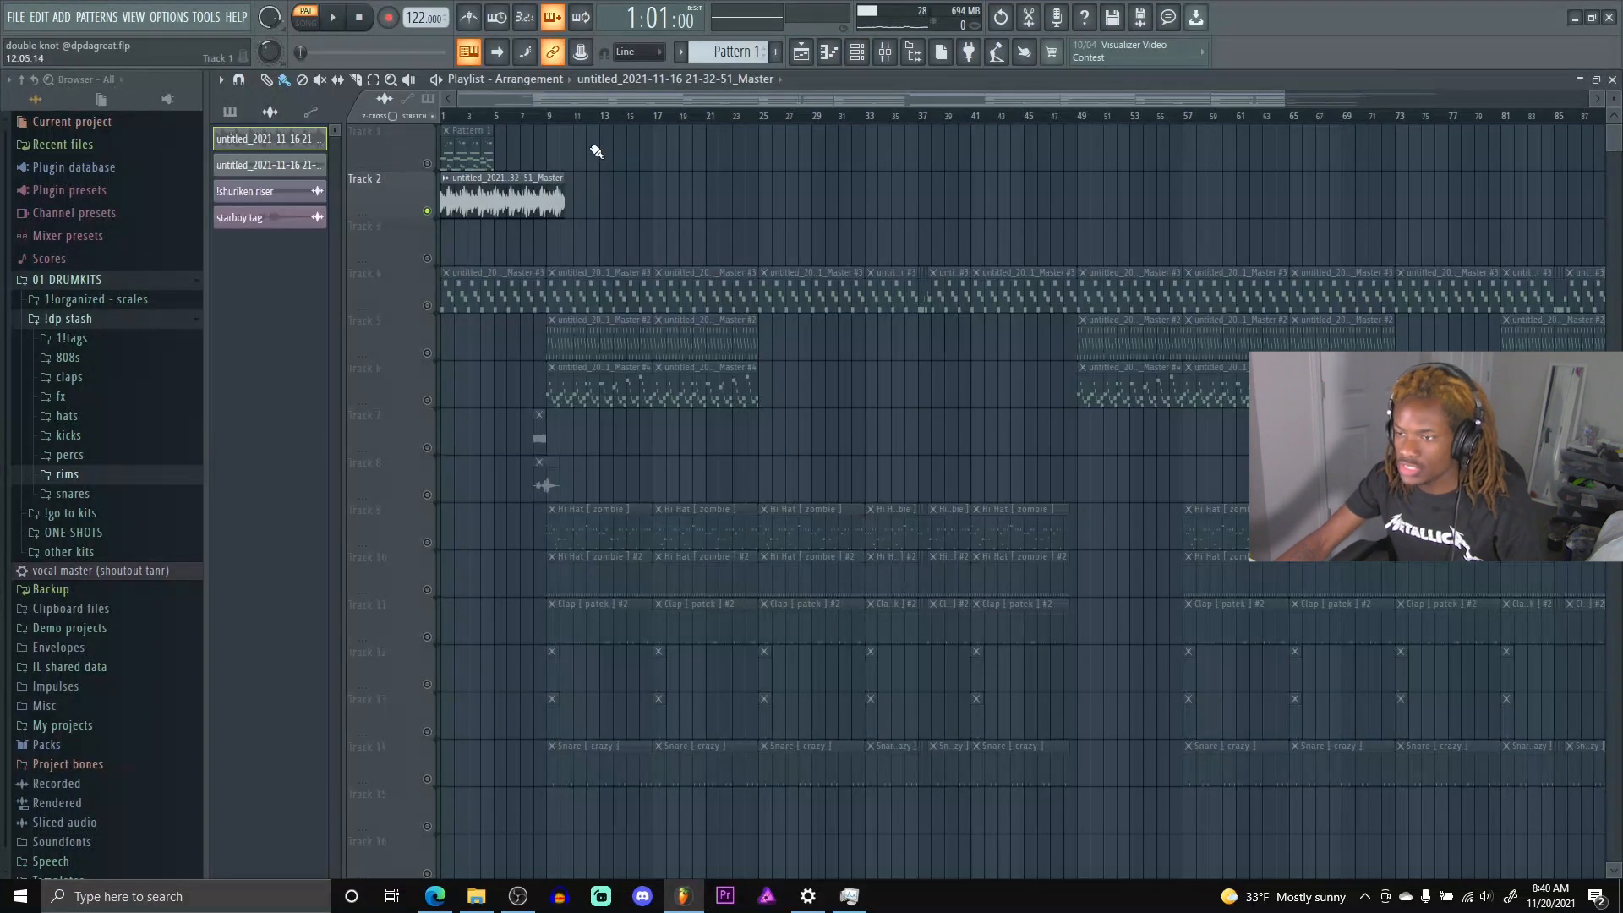
- Examine the sliced sample in the Master #3 channel's Fruity Slicer and close the plugin window
key("F6")
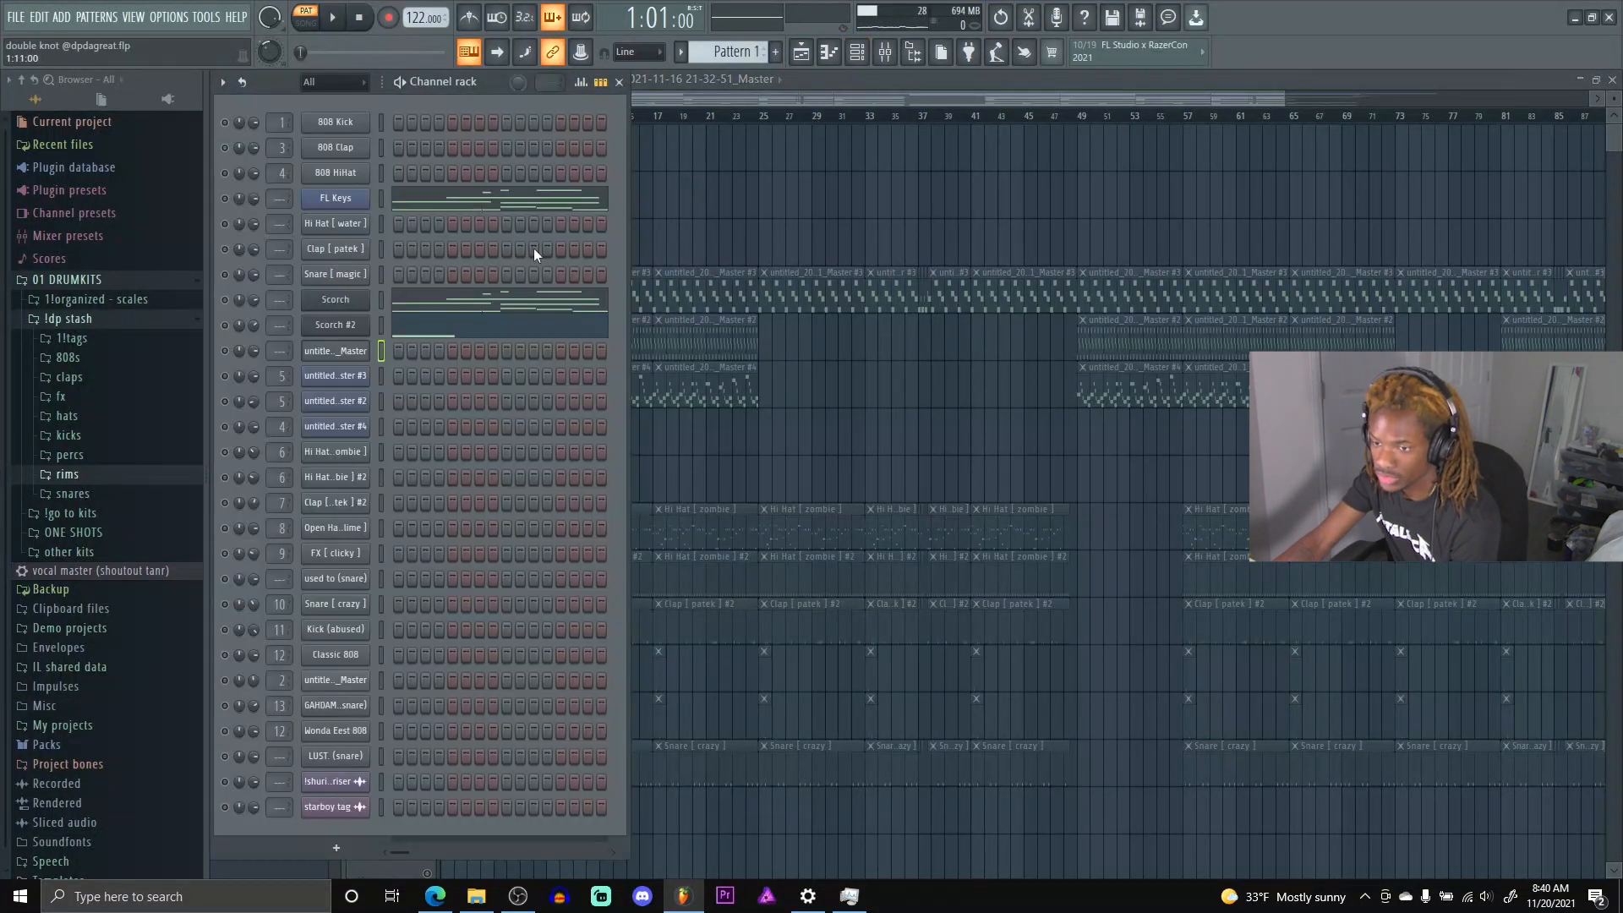
left_click(362, 385)
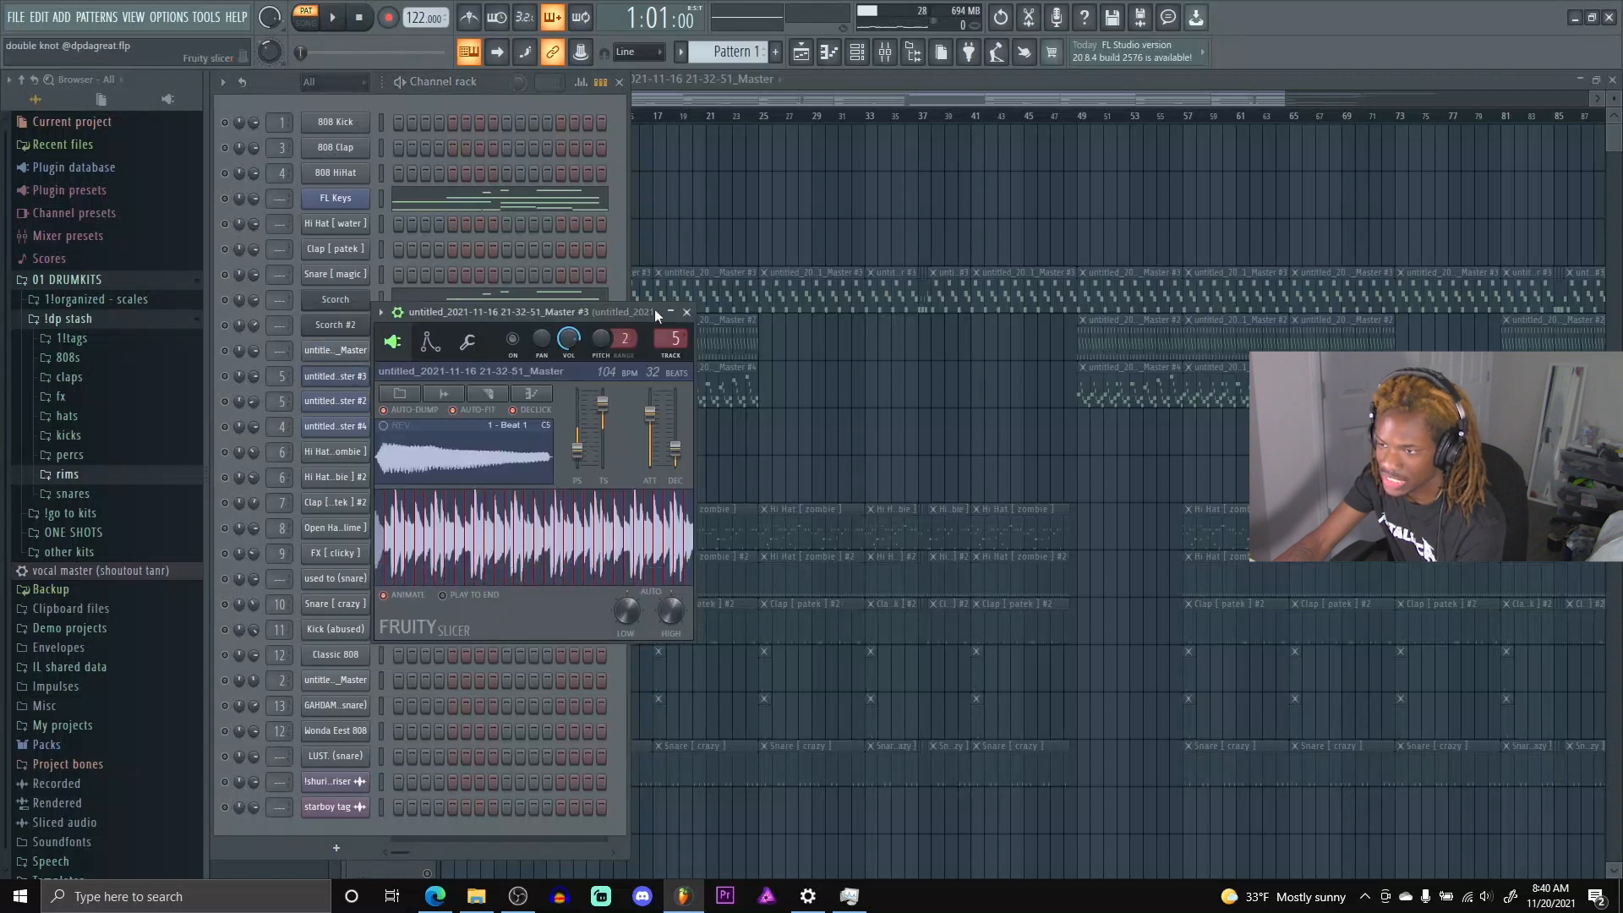
left_click(686, 313)
- Select the Master #3 pattern and solo its slicer channel
scroll(732, 50, "down", 1)
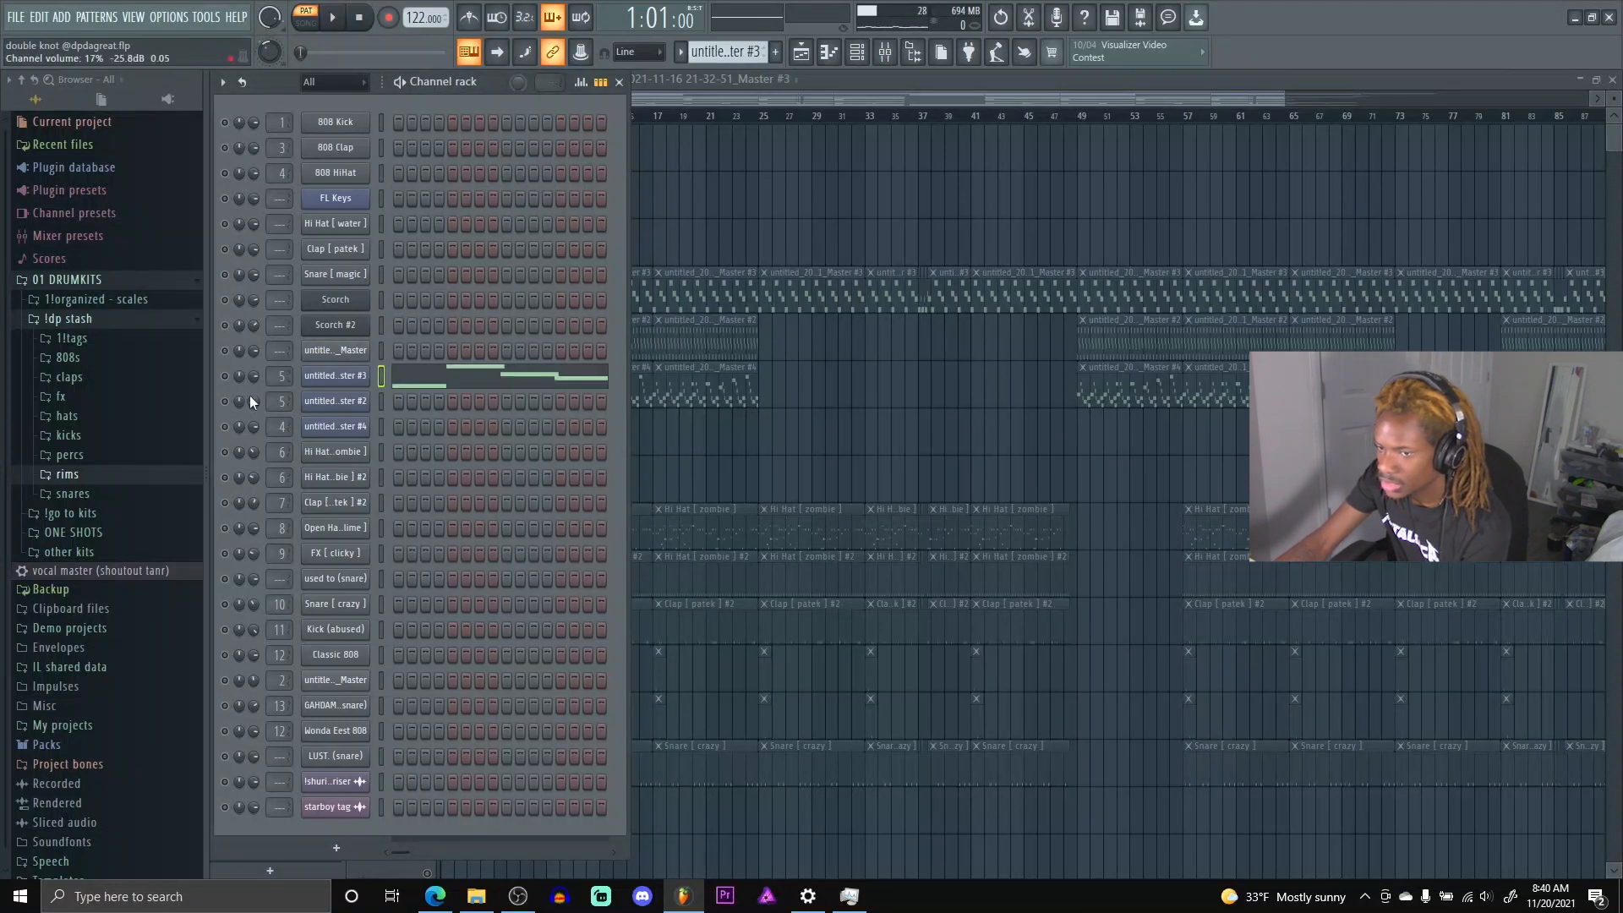
right_click(224, 380)
left_click(231, 382)
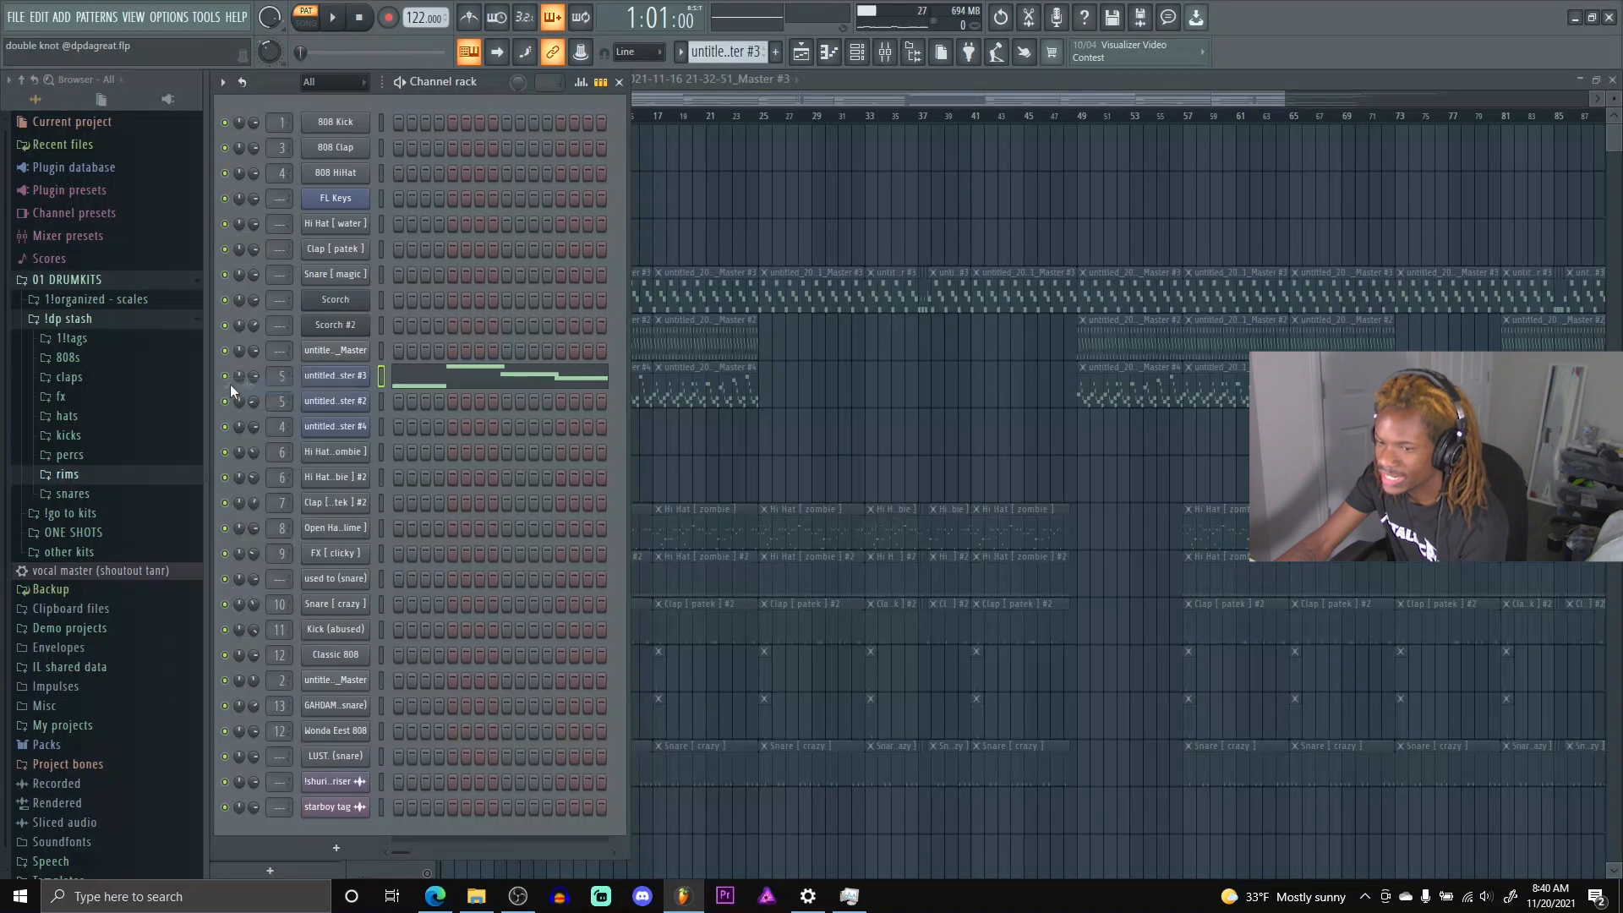
right_click(226, 376)
left_click(242, 389)
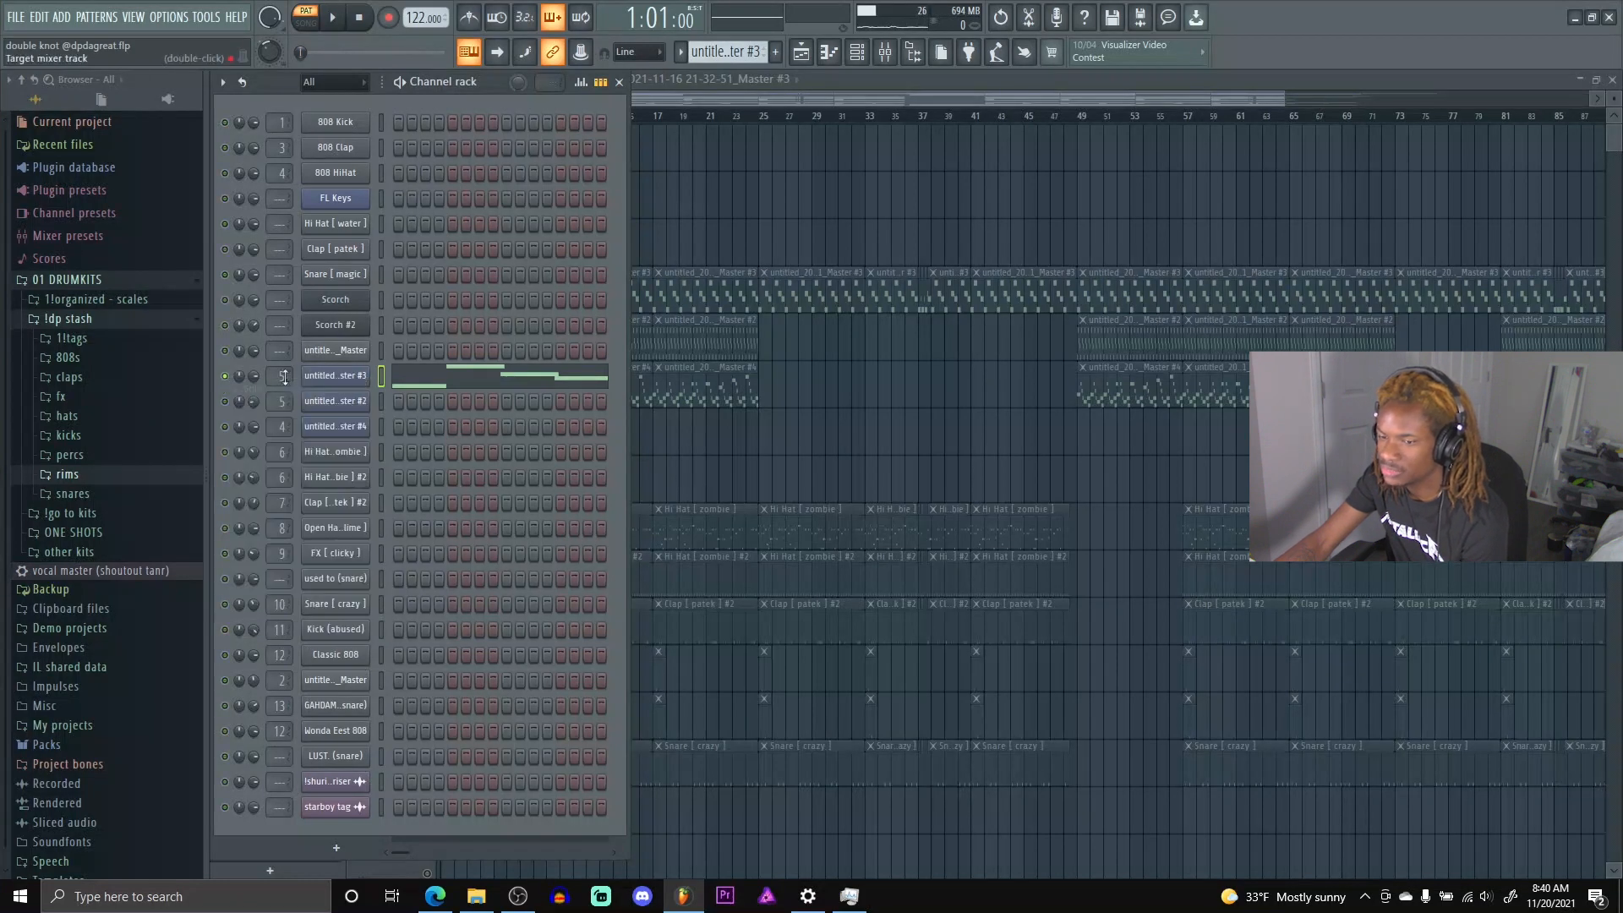
- Open the Master #3 slicer channel's beat sequence in the piano roll
left_click(340, 382)
right_click(365, 375)
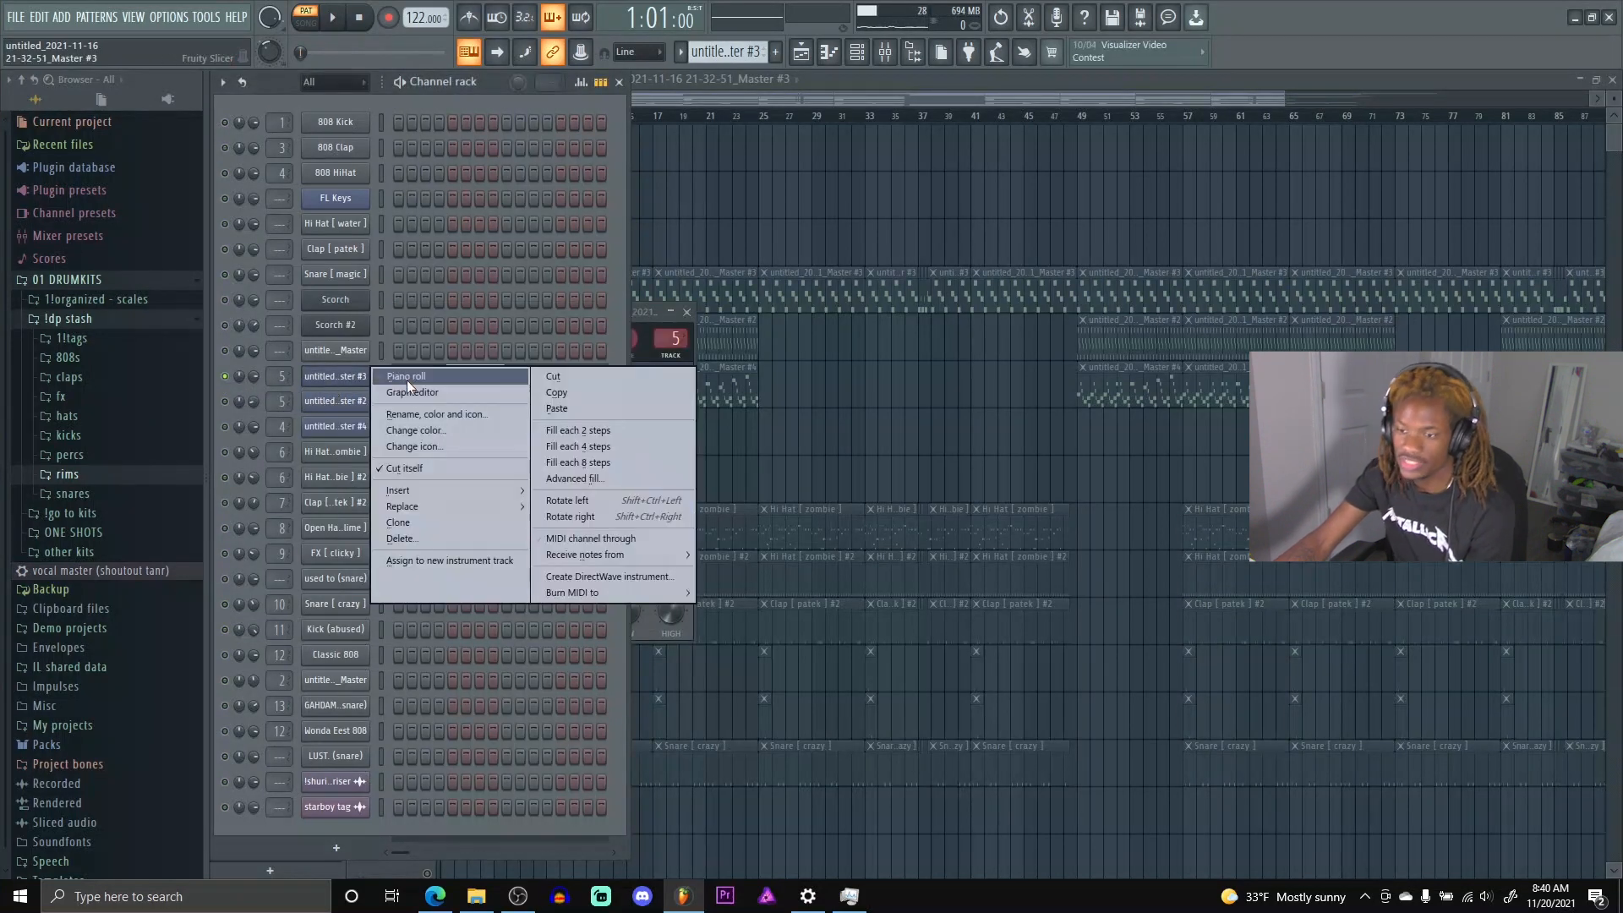
left_click(407, 377)
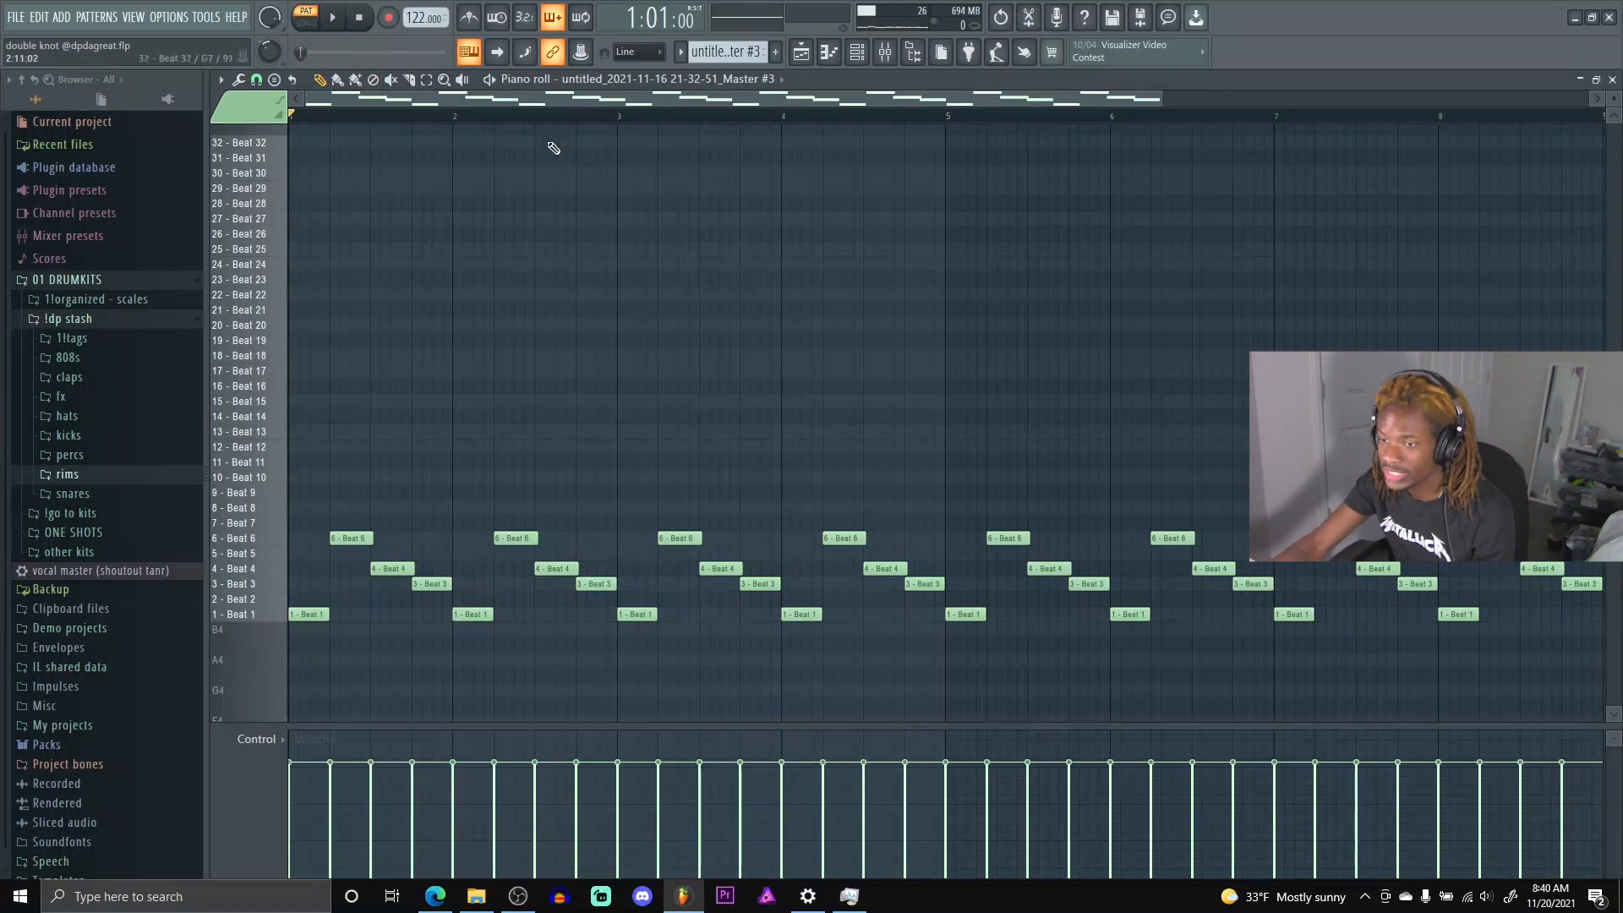
- Review the Master #3 channel's Fruity Slicer settings, and play back its sliced sequence in the piano roll
left_click(856, 52)
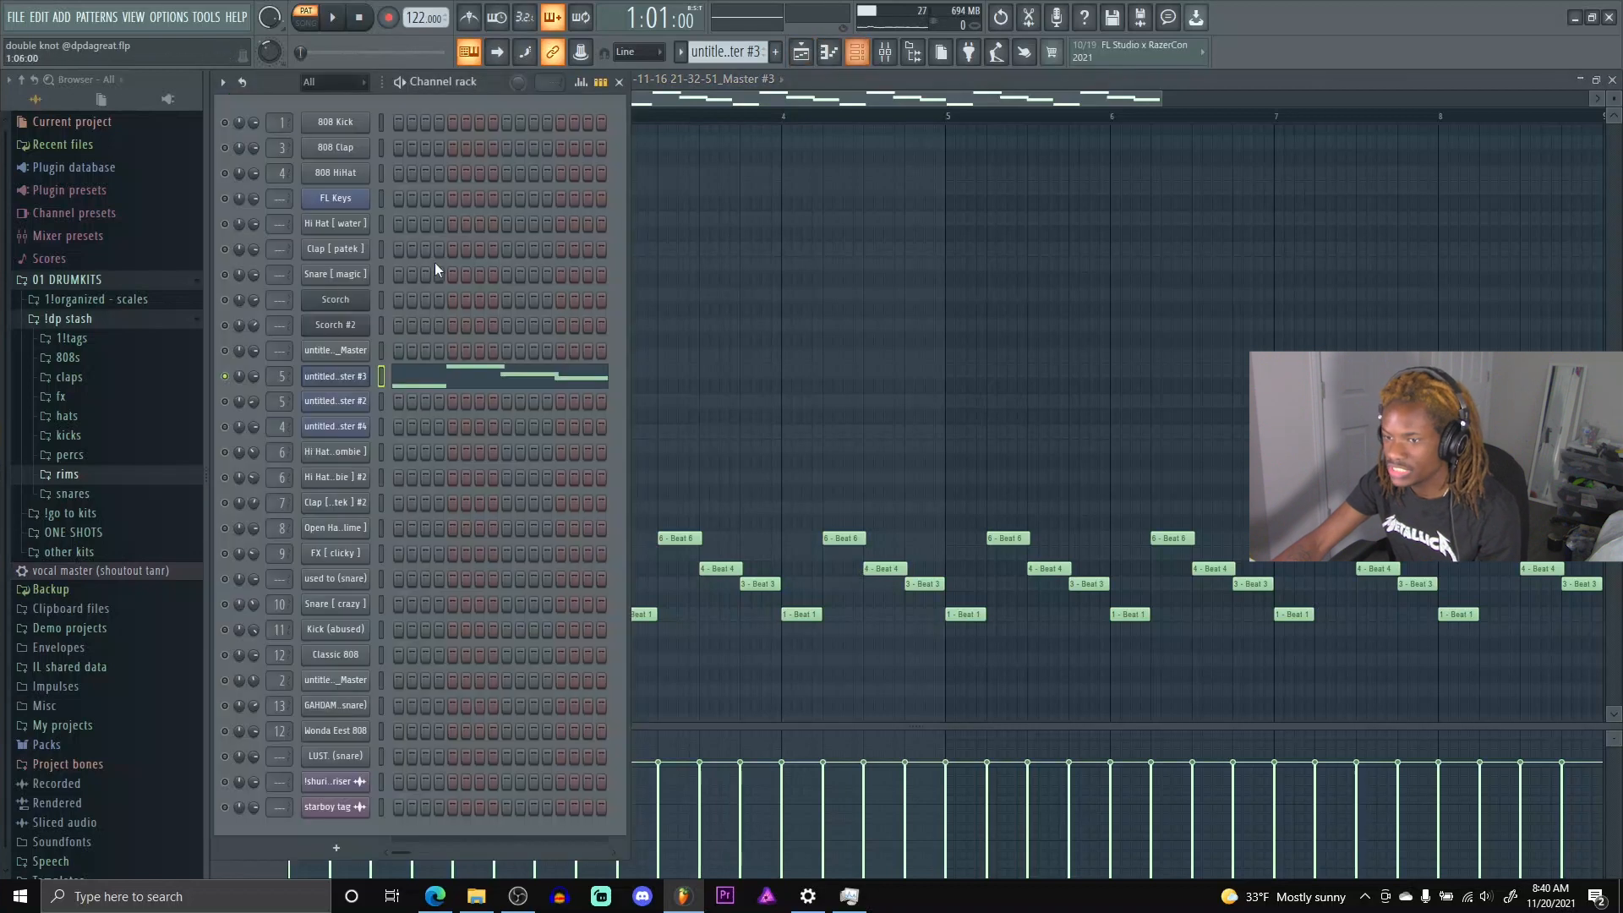
left_click(341, 378)
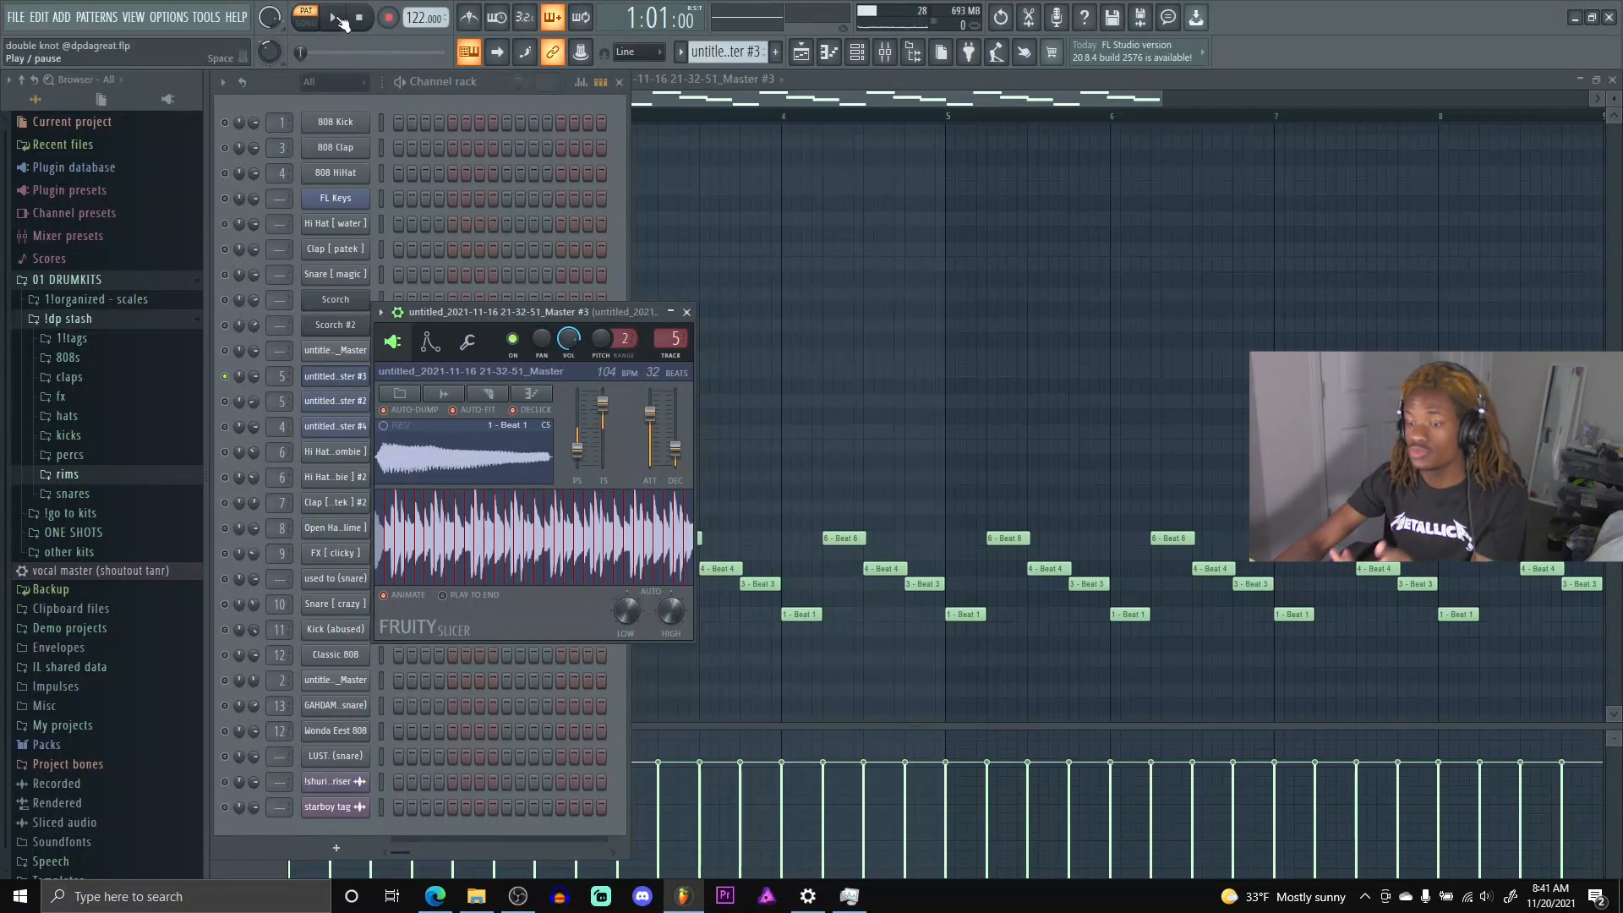
left_click(689, 314)
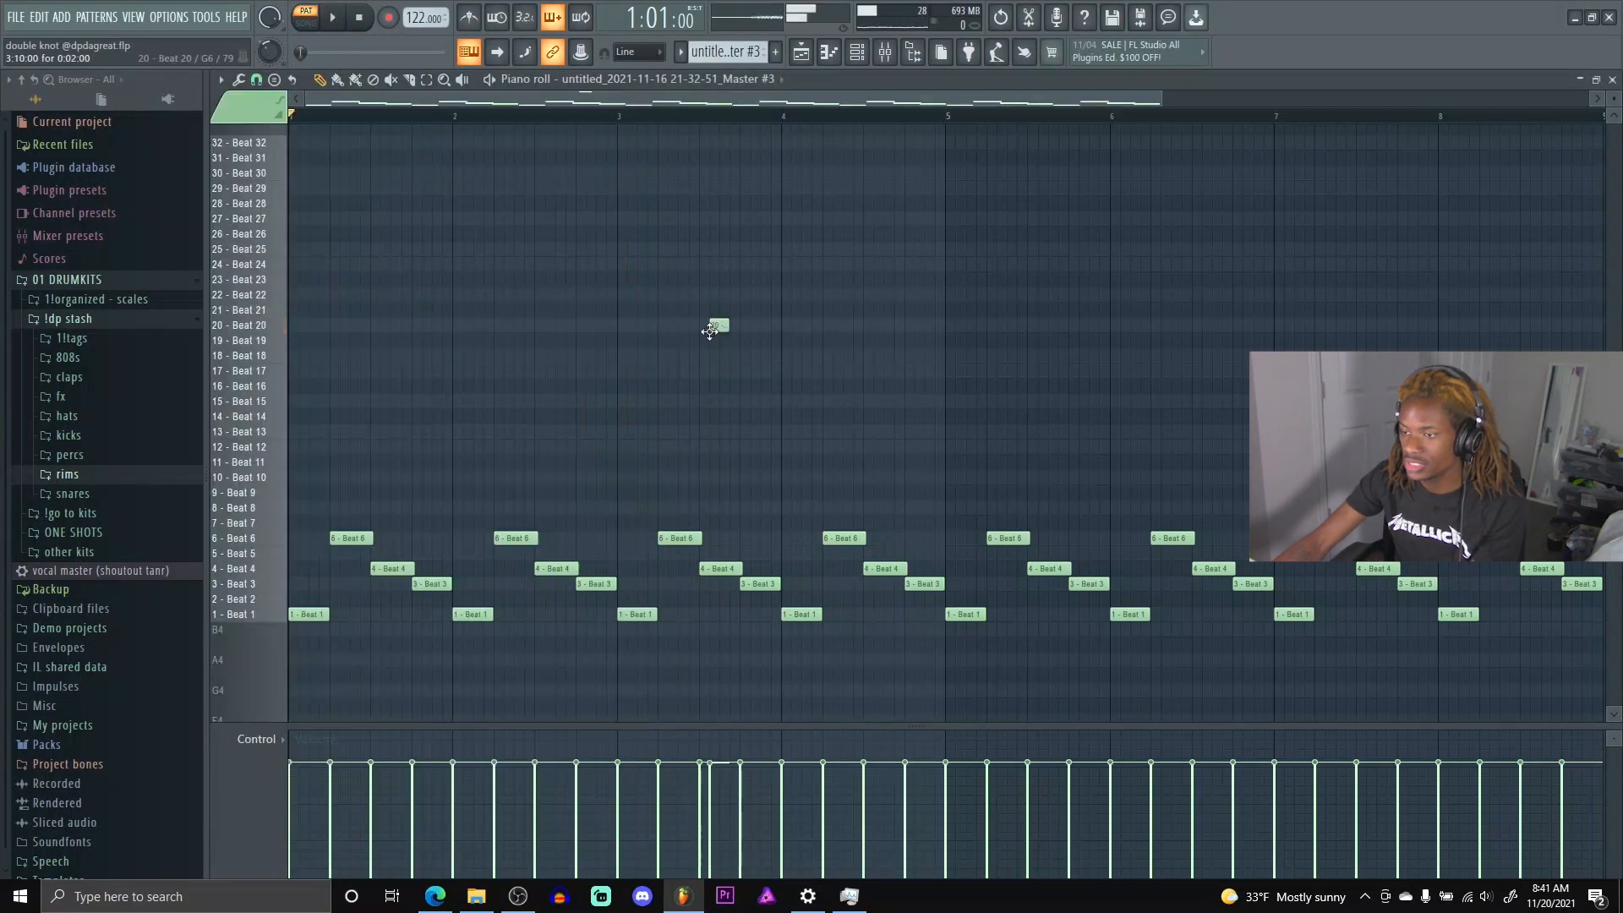
key("space")
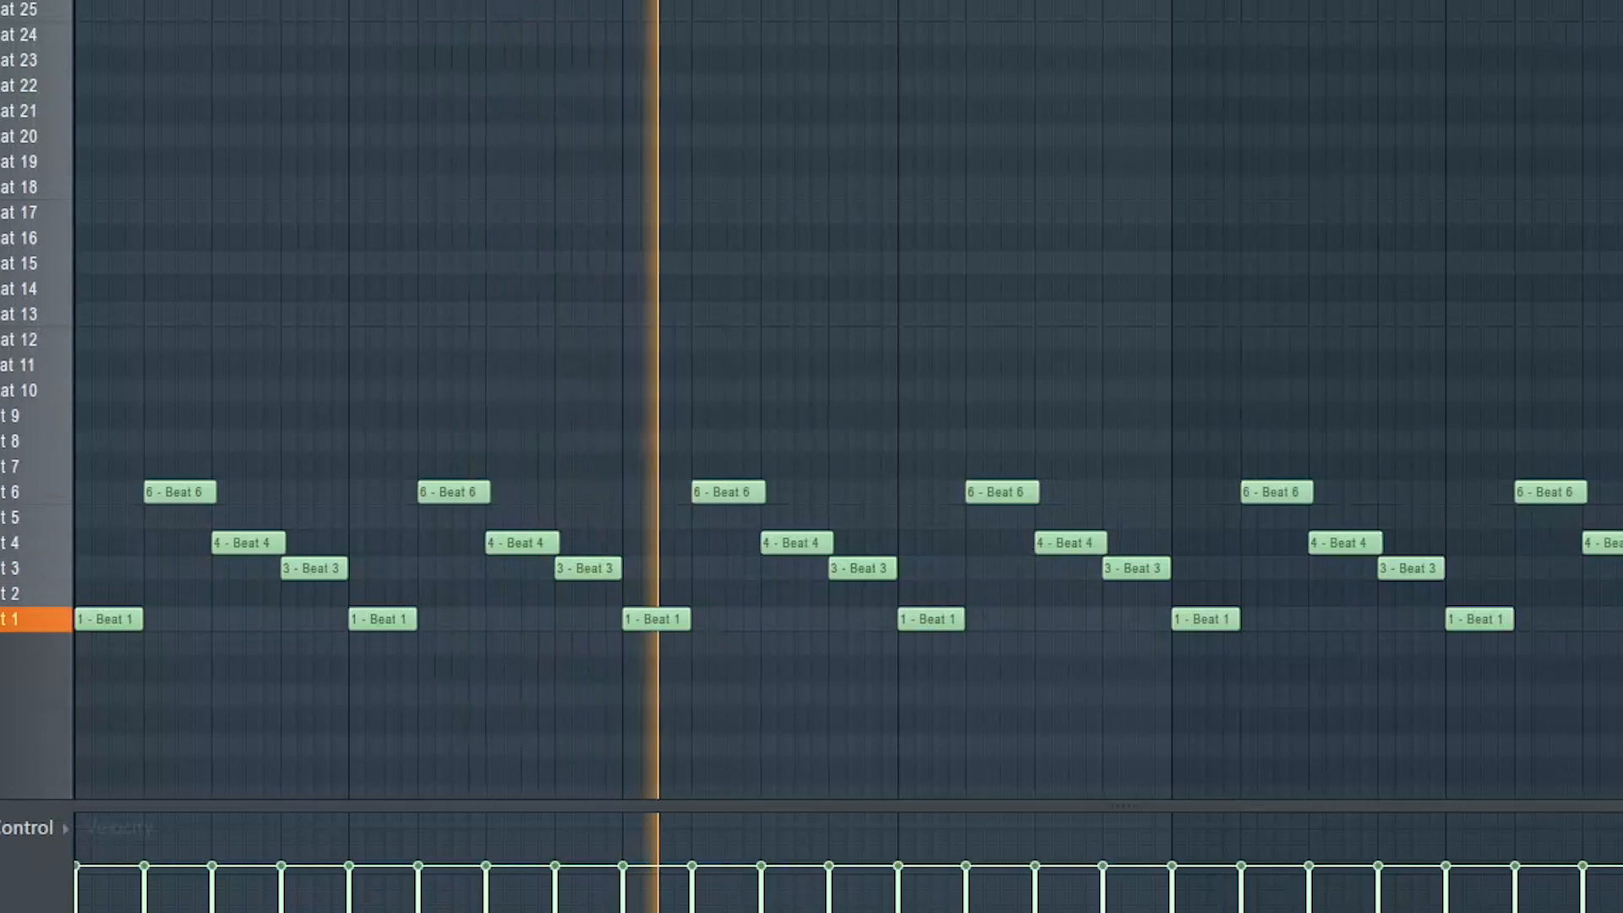
scroll(845, 399, "down", 1)
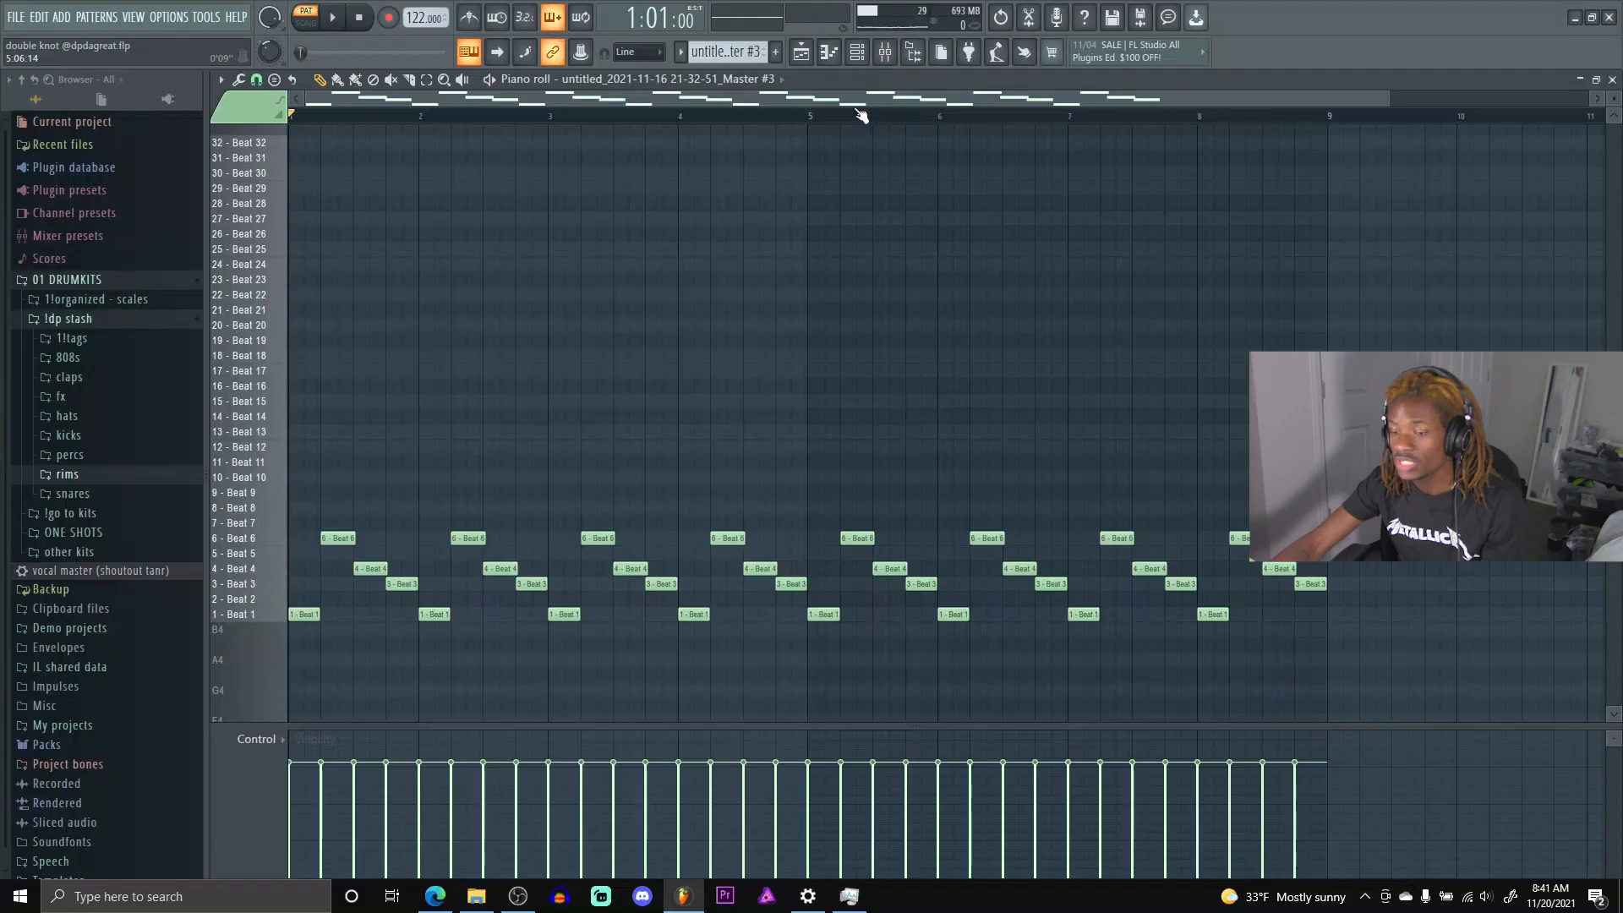
- Show the channel rack and switch the active pattern to Master #2
left_click(856, 51)
left_click_drag(727, 51, 727, 61)
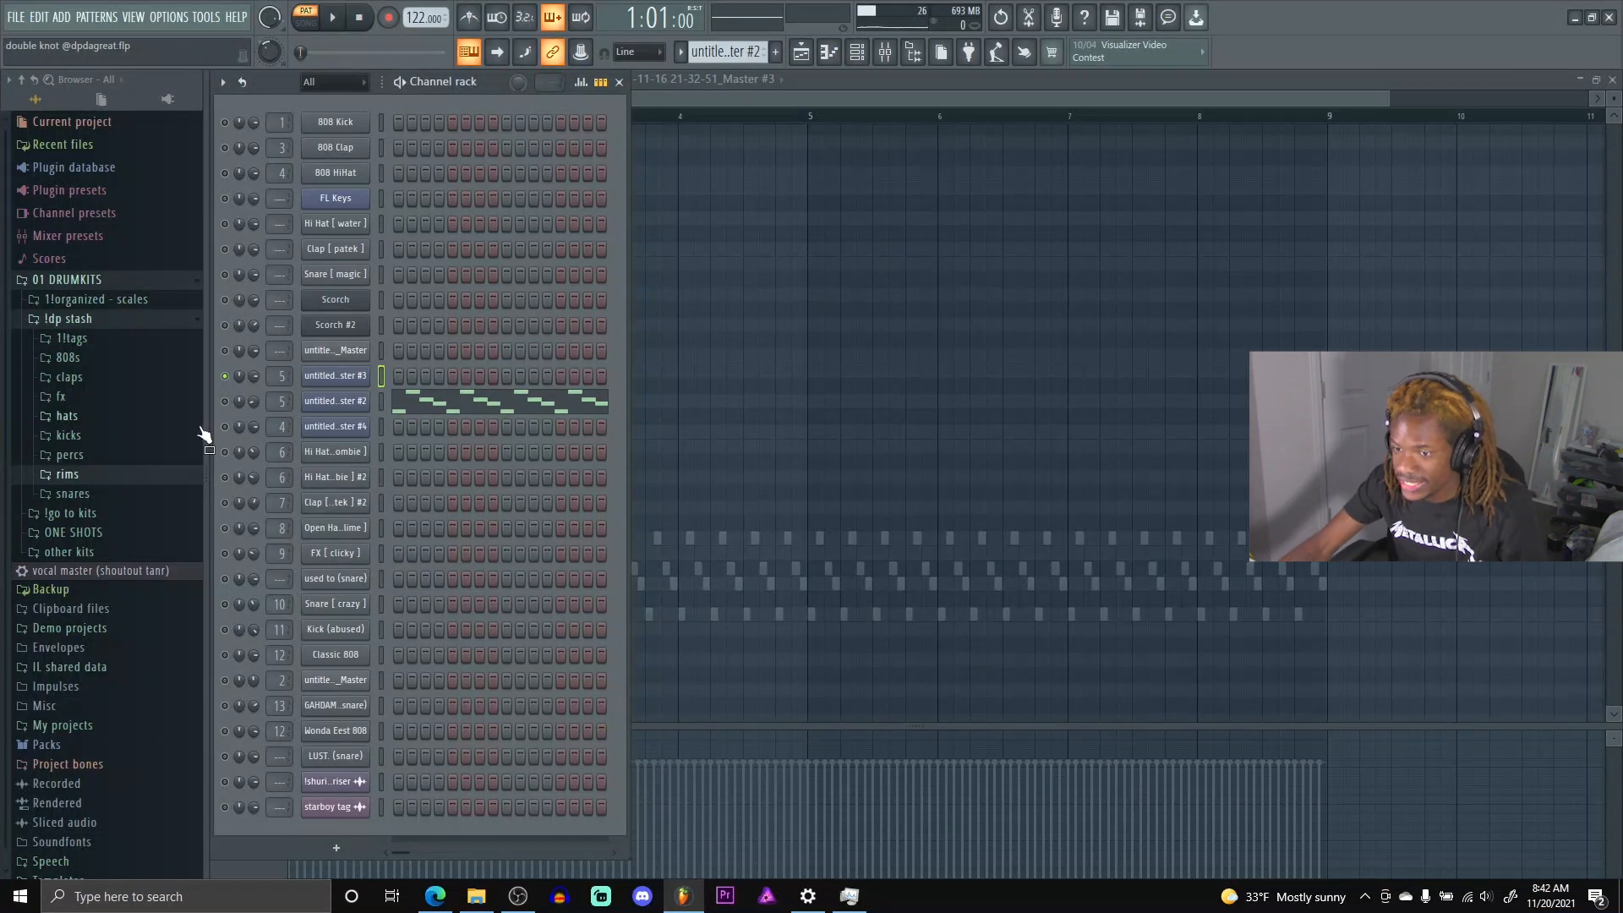
- Solo the Master #2 slicer channel and play back its beat sequence in the piano roll
right_click(229, 405)
left_click(247, 415)
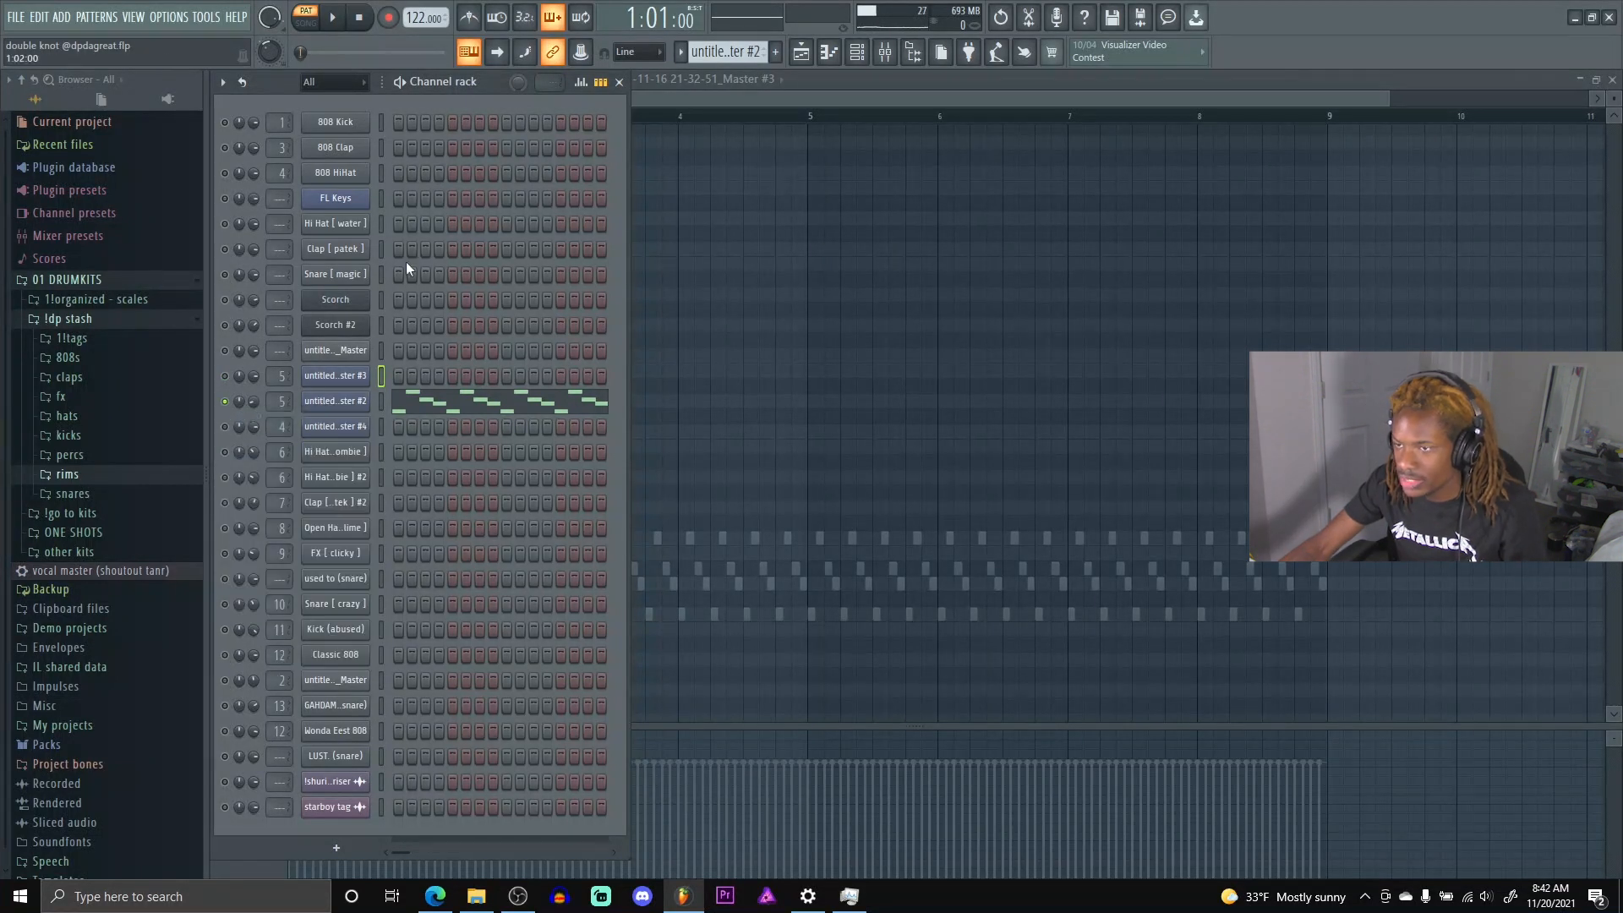
left_click(826, 231)
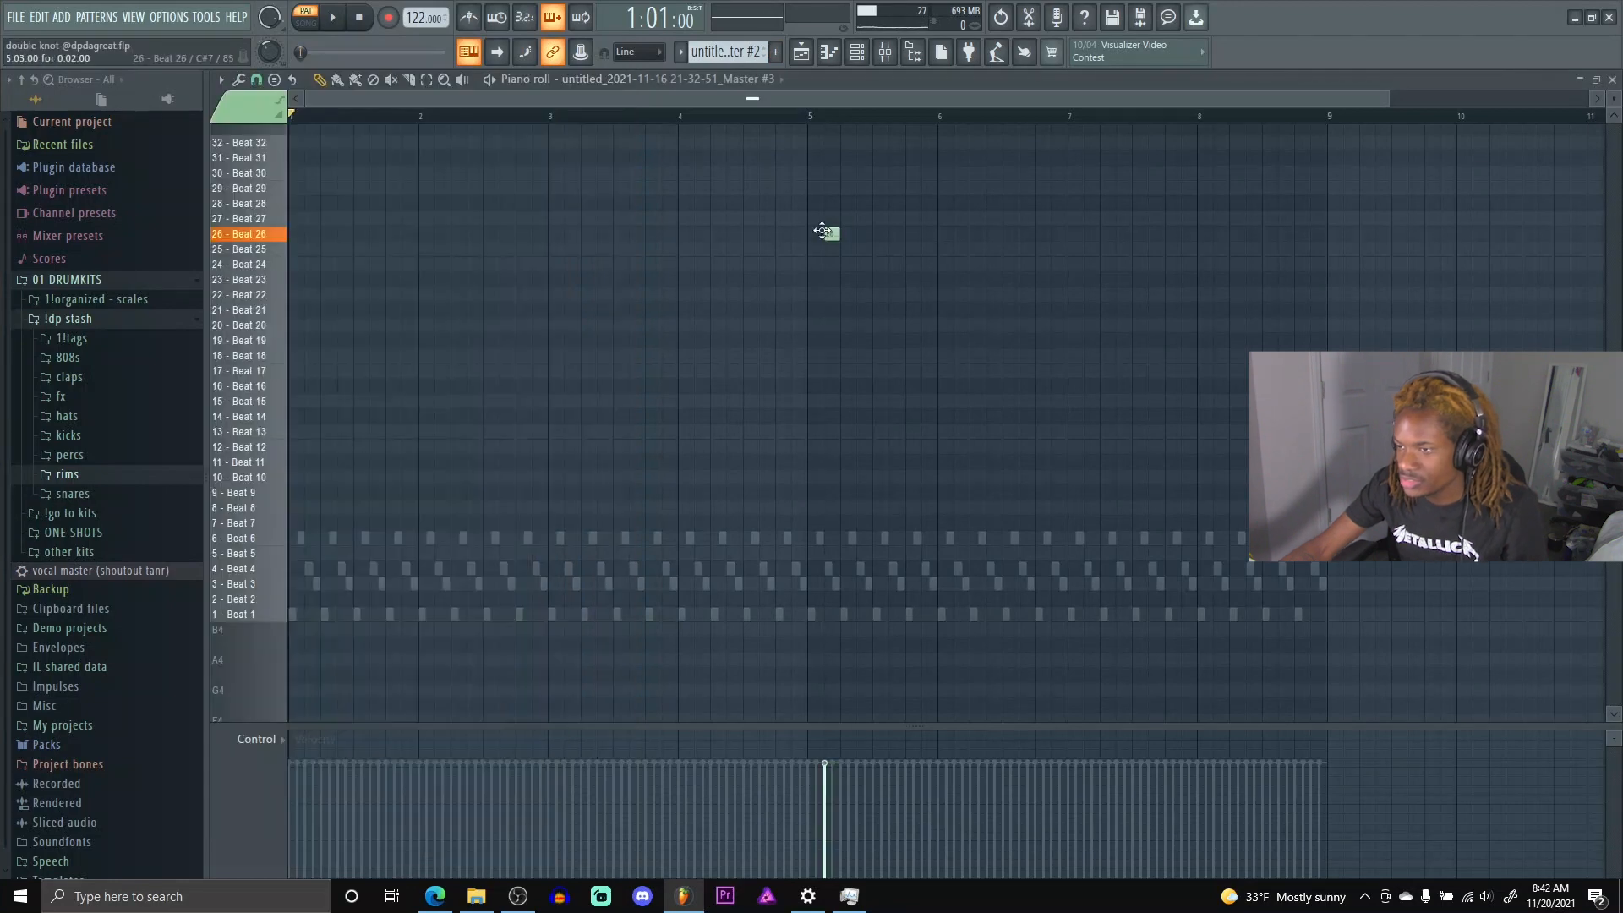
right_click(832, 237)
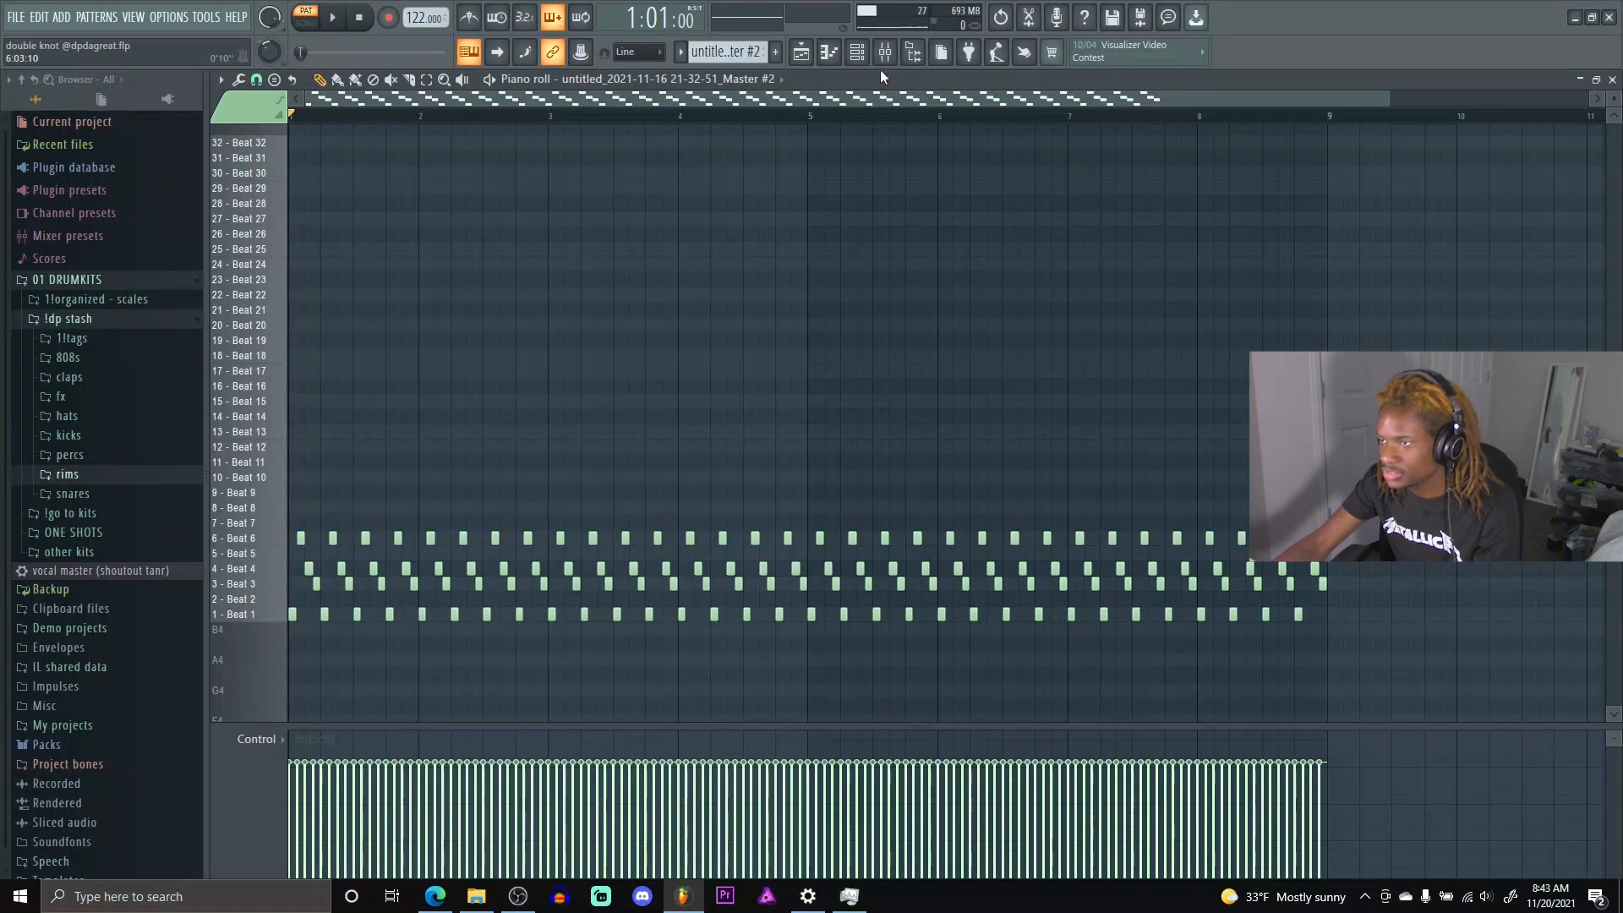
key("space")
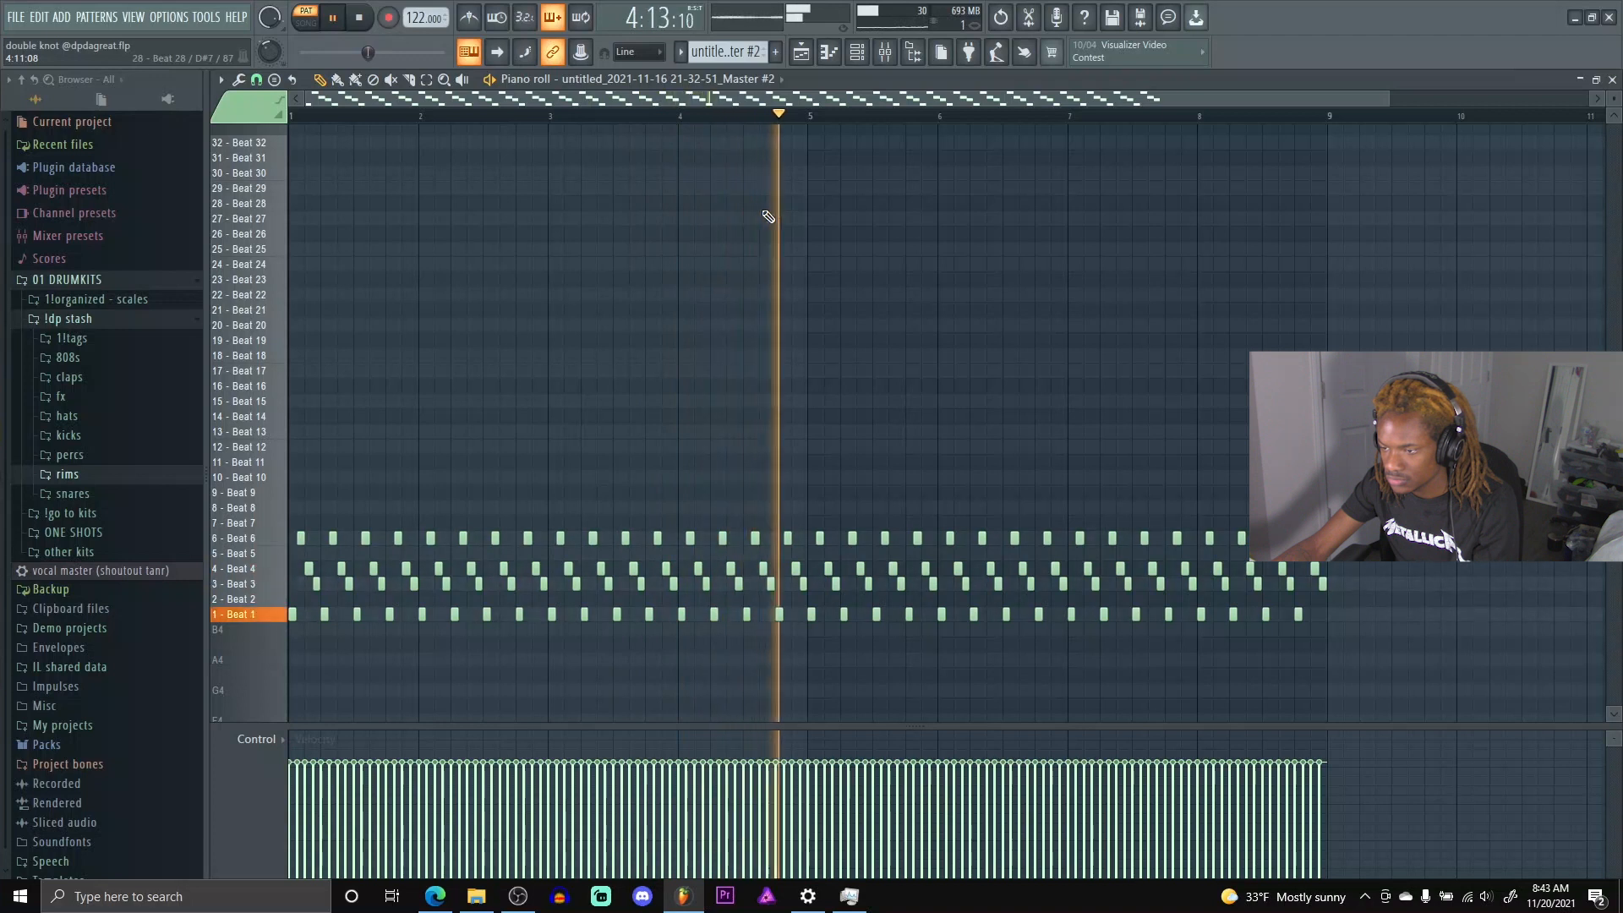
key("space")
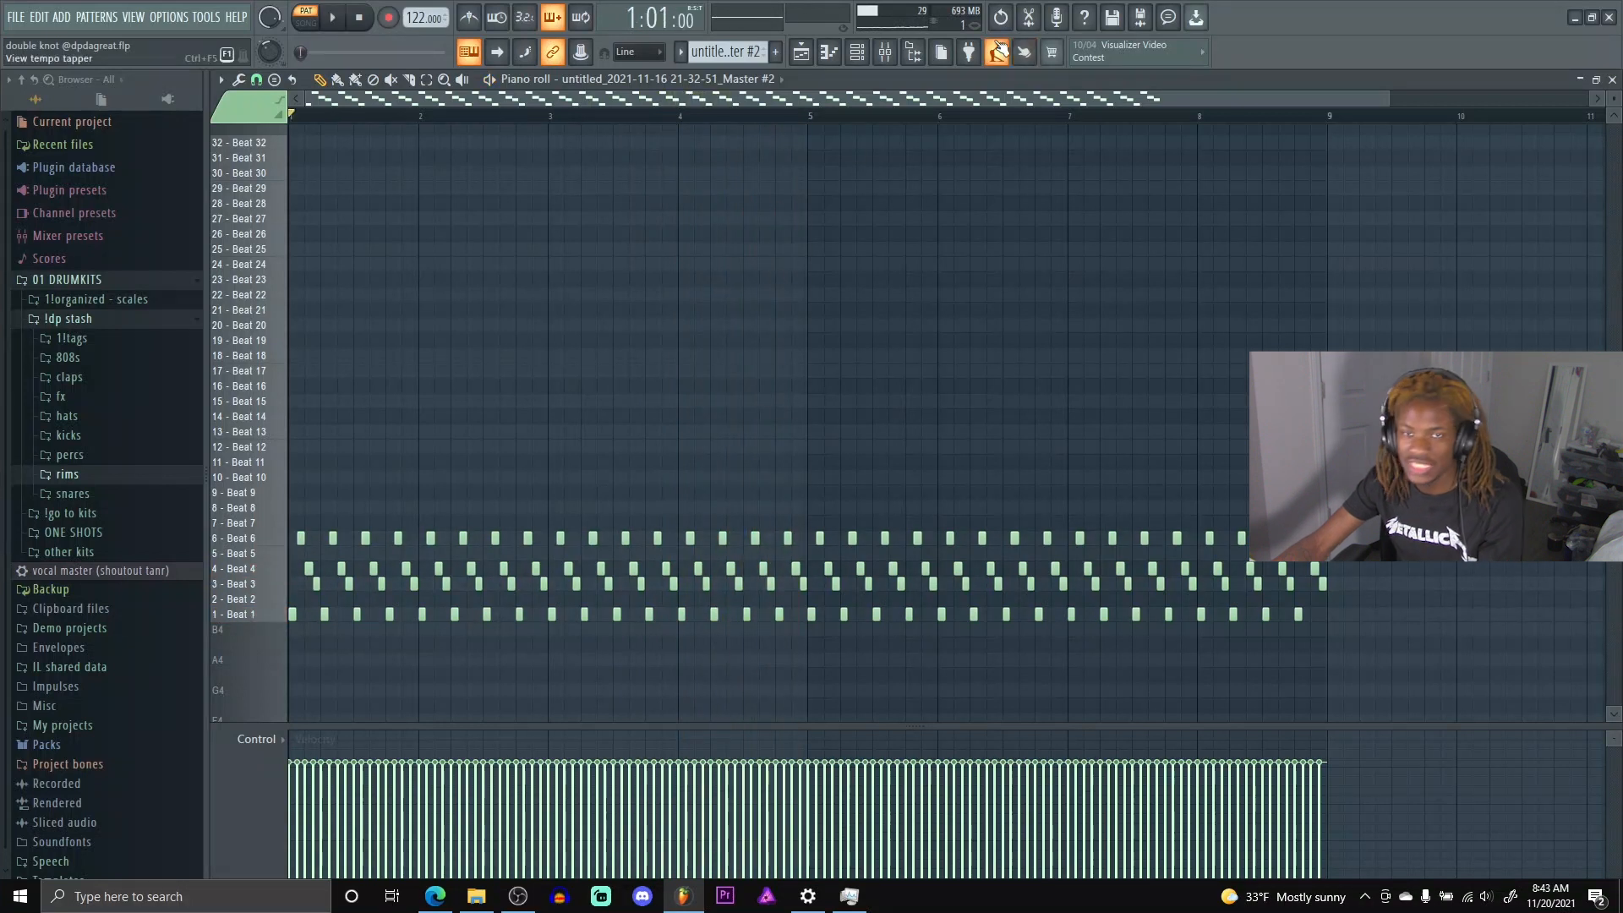
- Review the Fruity parametric EQ 2 and Fruity Chorus settings on the Master #2 mixer insert
left_click(891, 58)
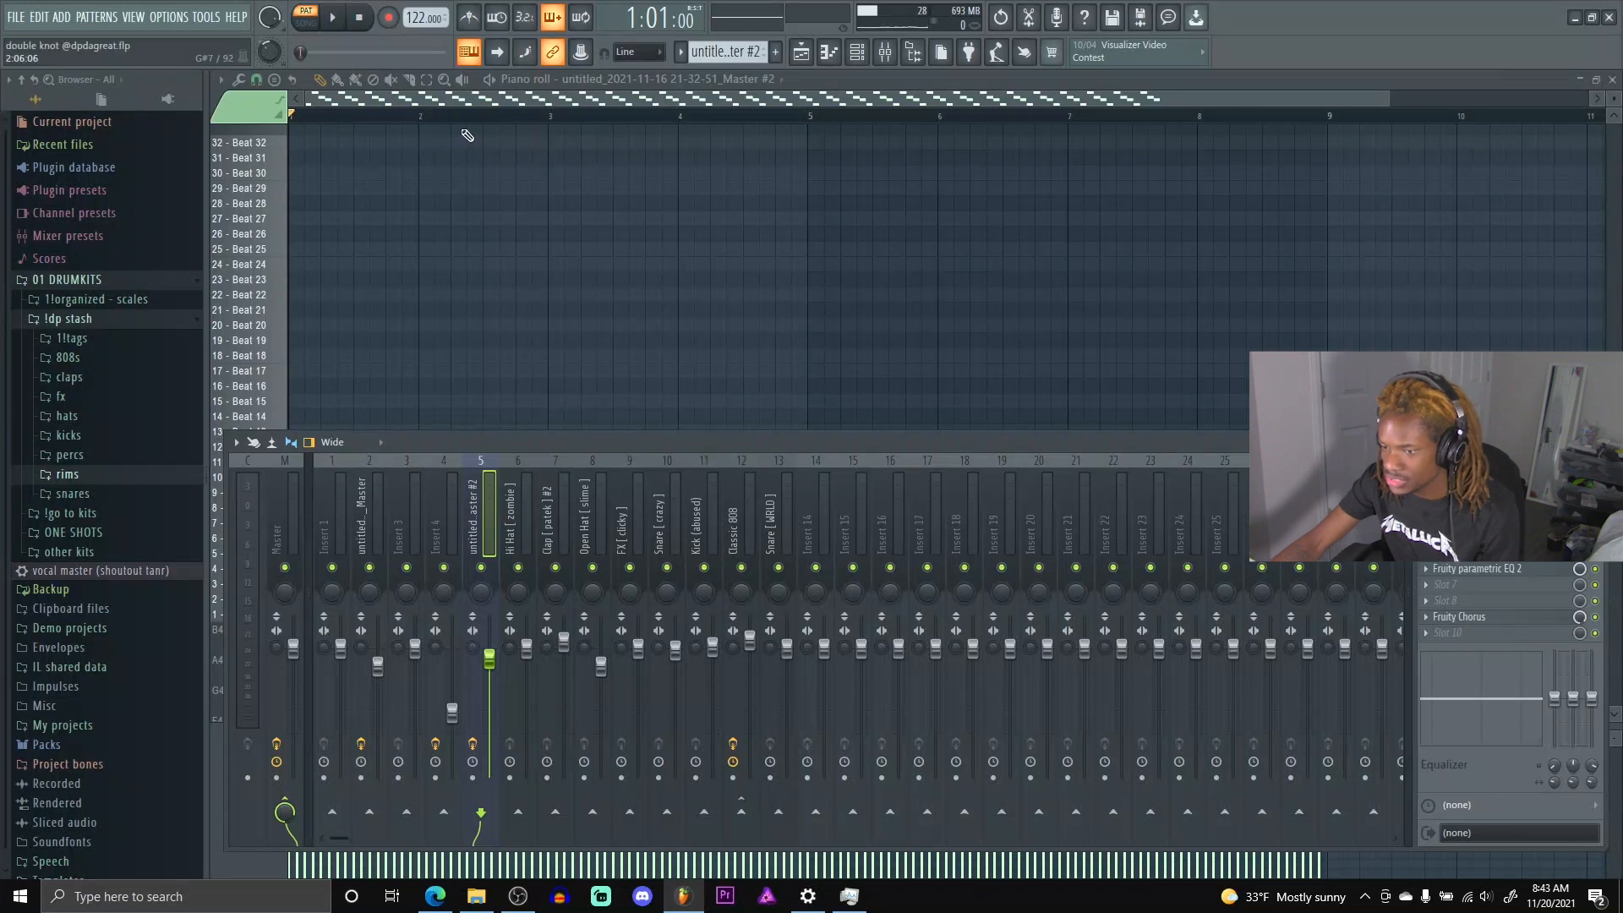
key("space")
key("space")
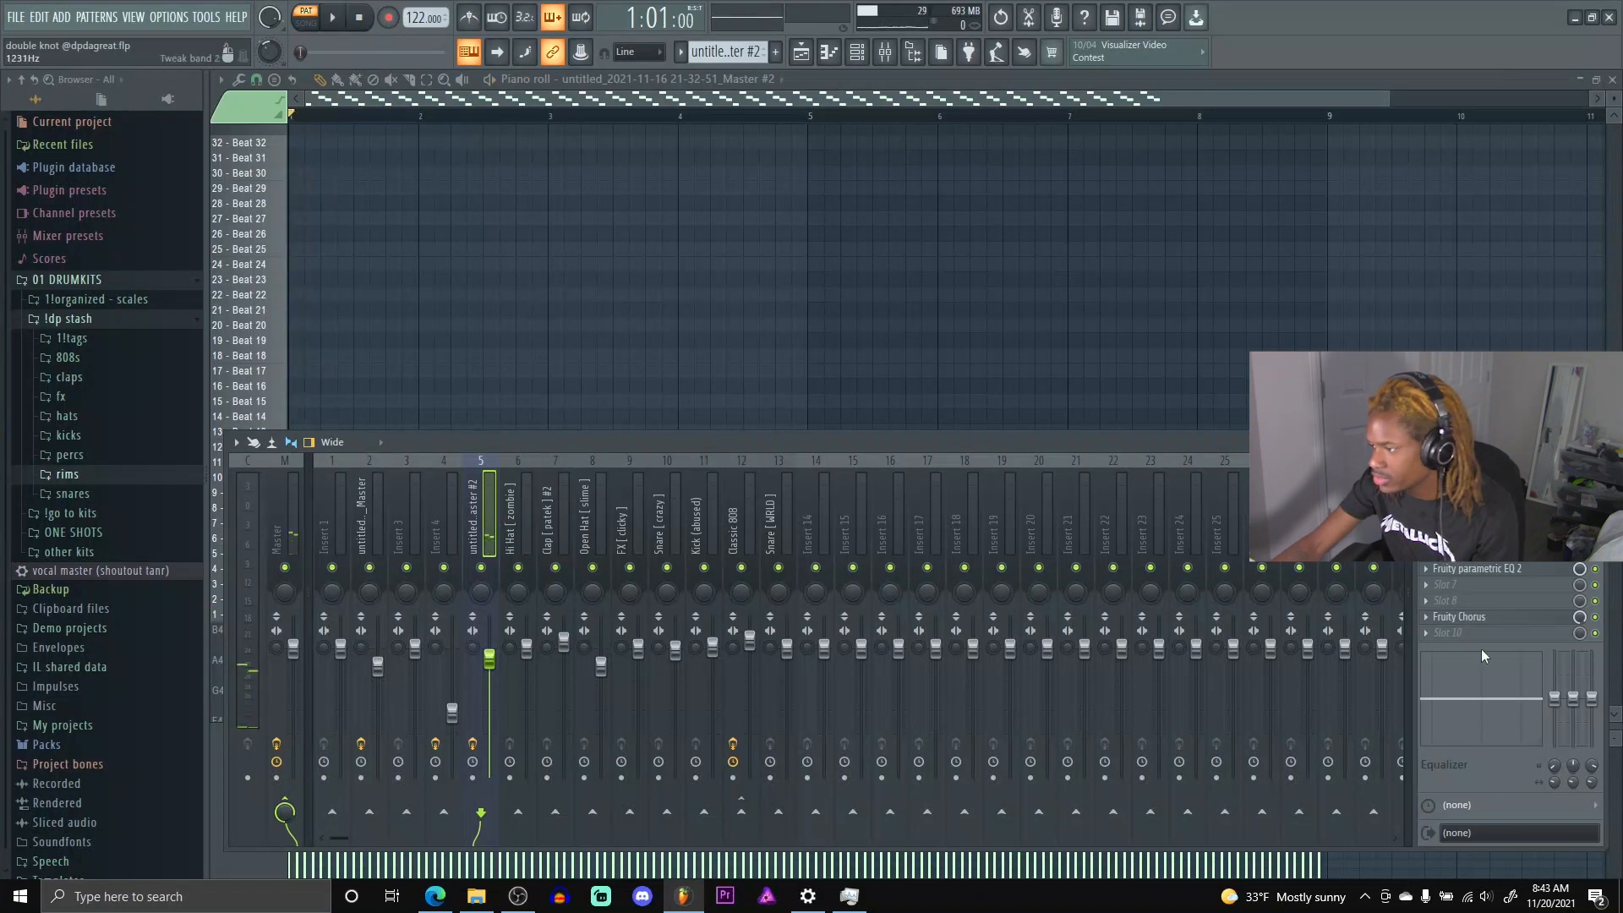
left_click(1471, 571)
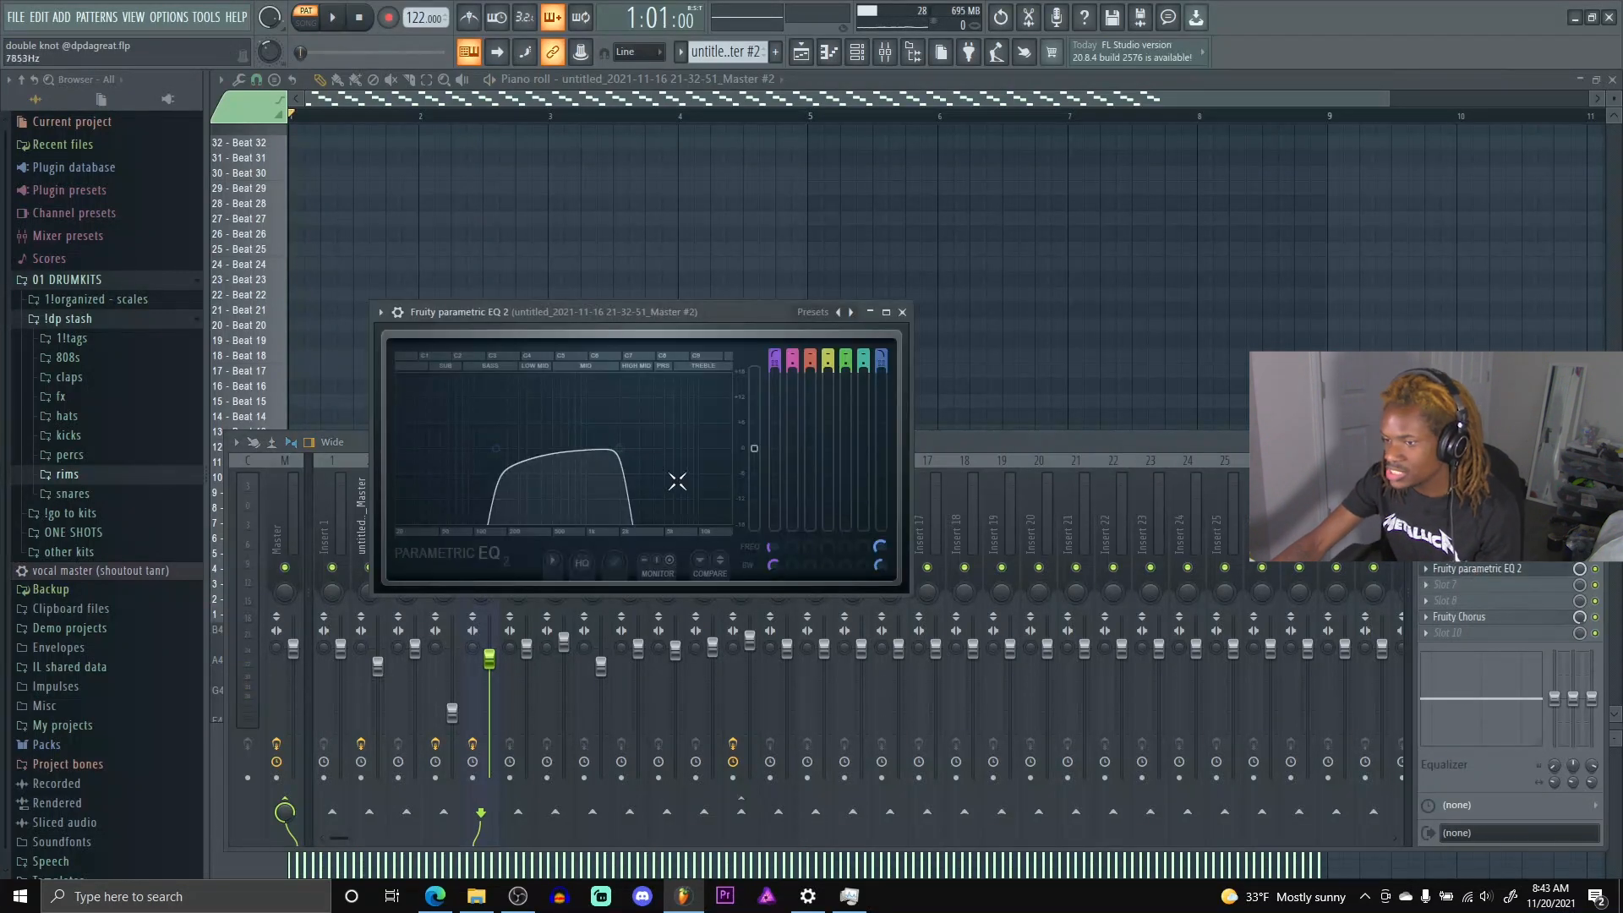
left_click(1460, 619)
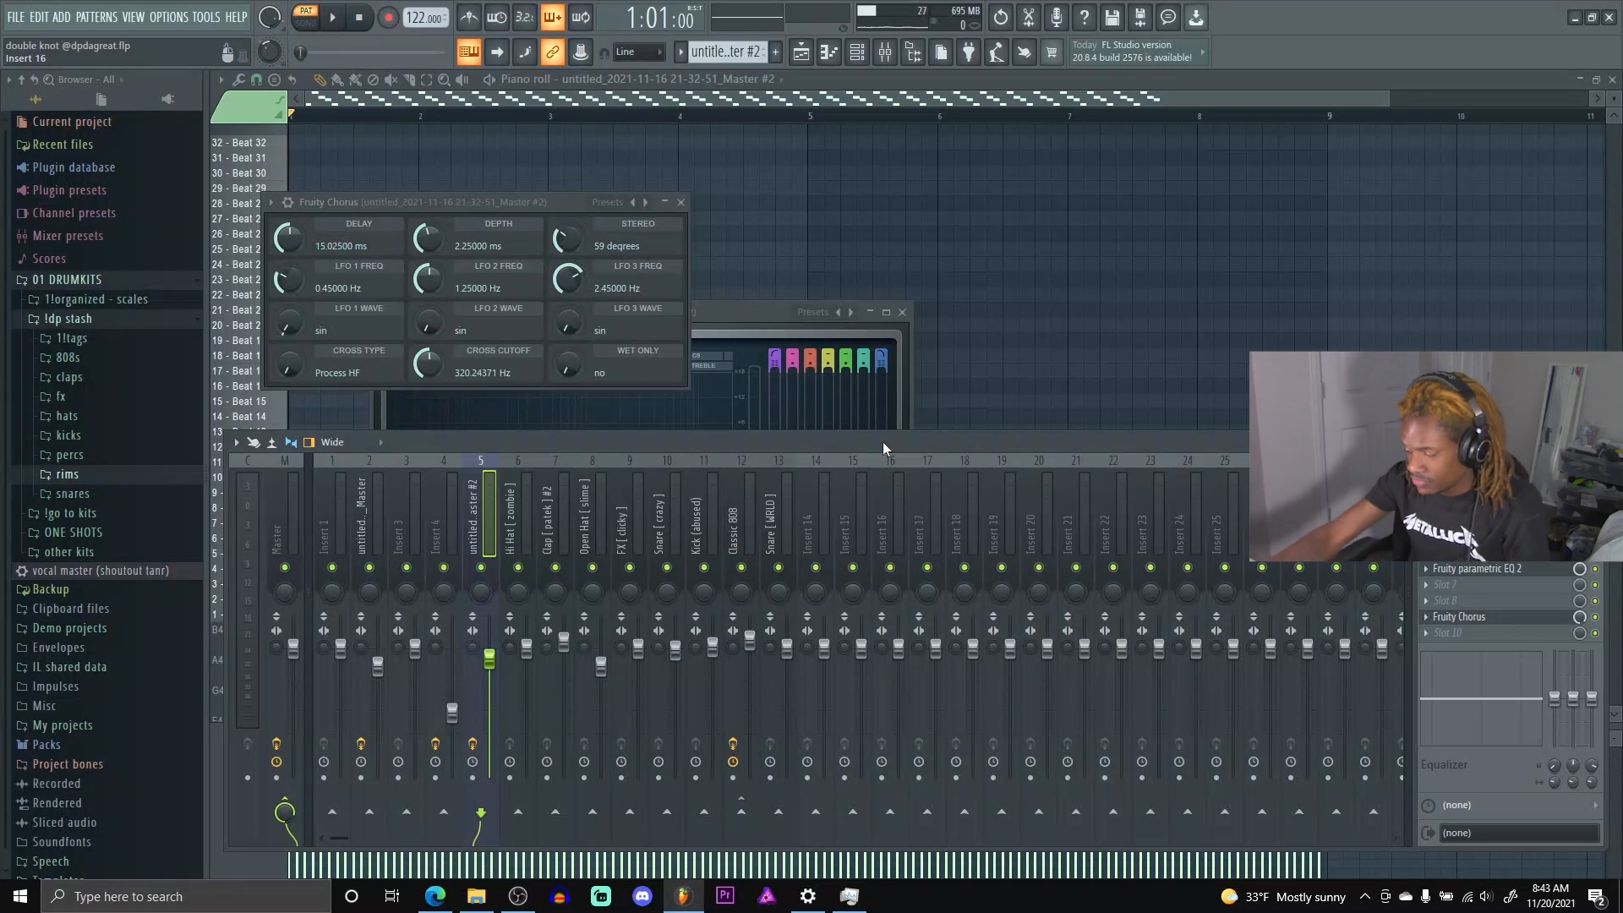
- Switch to the Master #4 pattern, solo its slicer channel and open its sequence in the piano roll
left_click(859, 53)
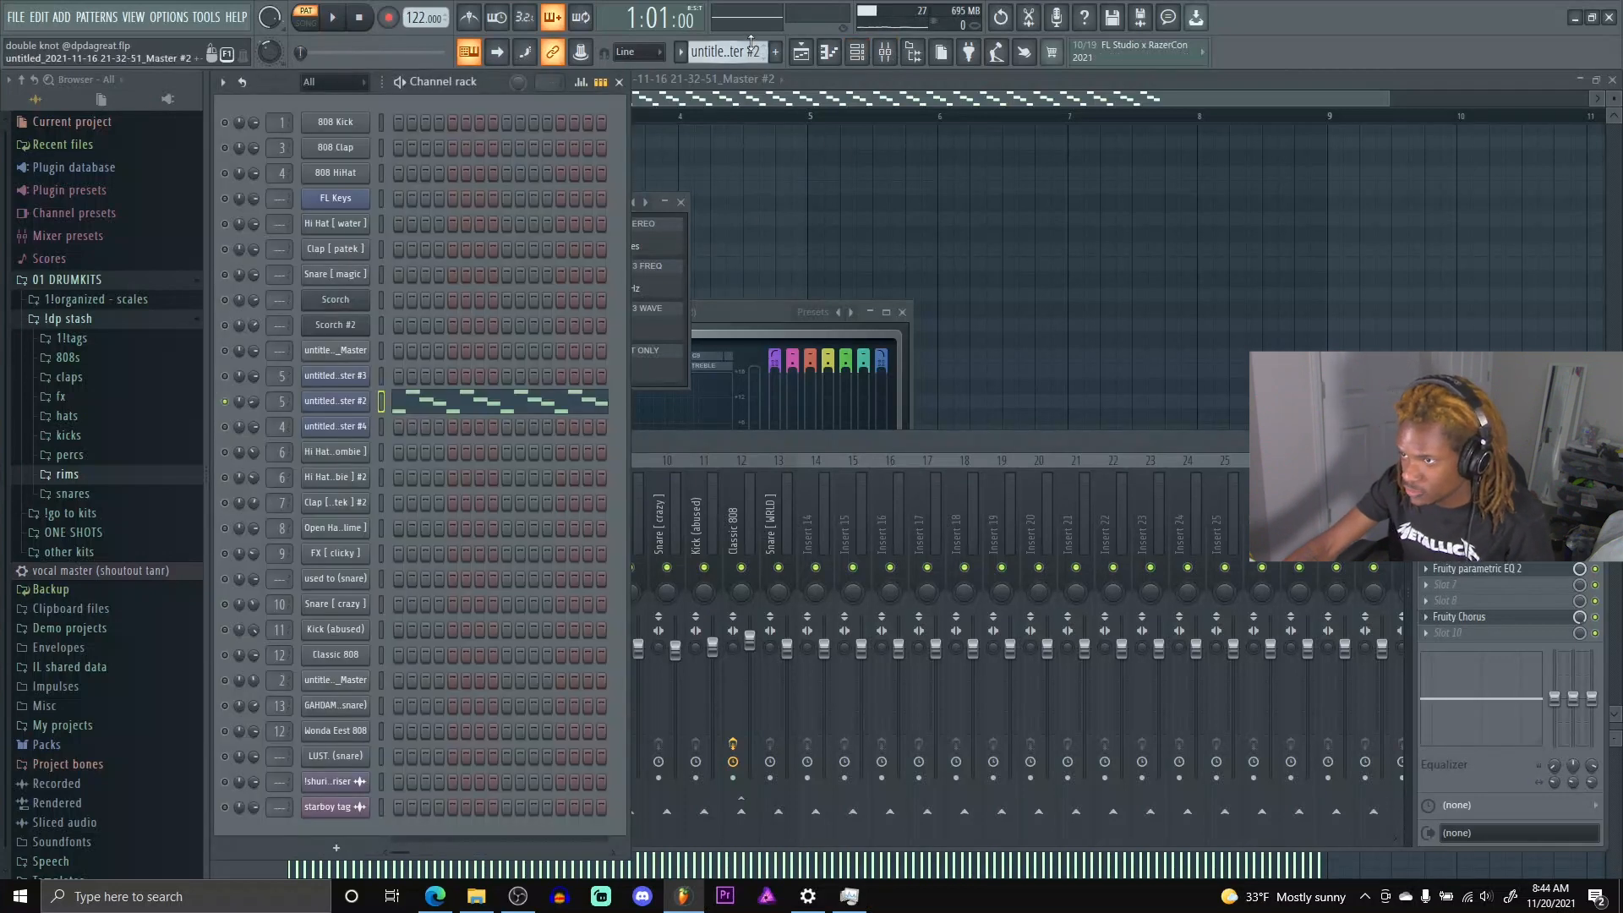
right_click(223, 426)
left_click(241, 437)
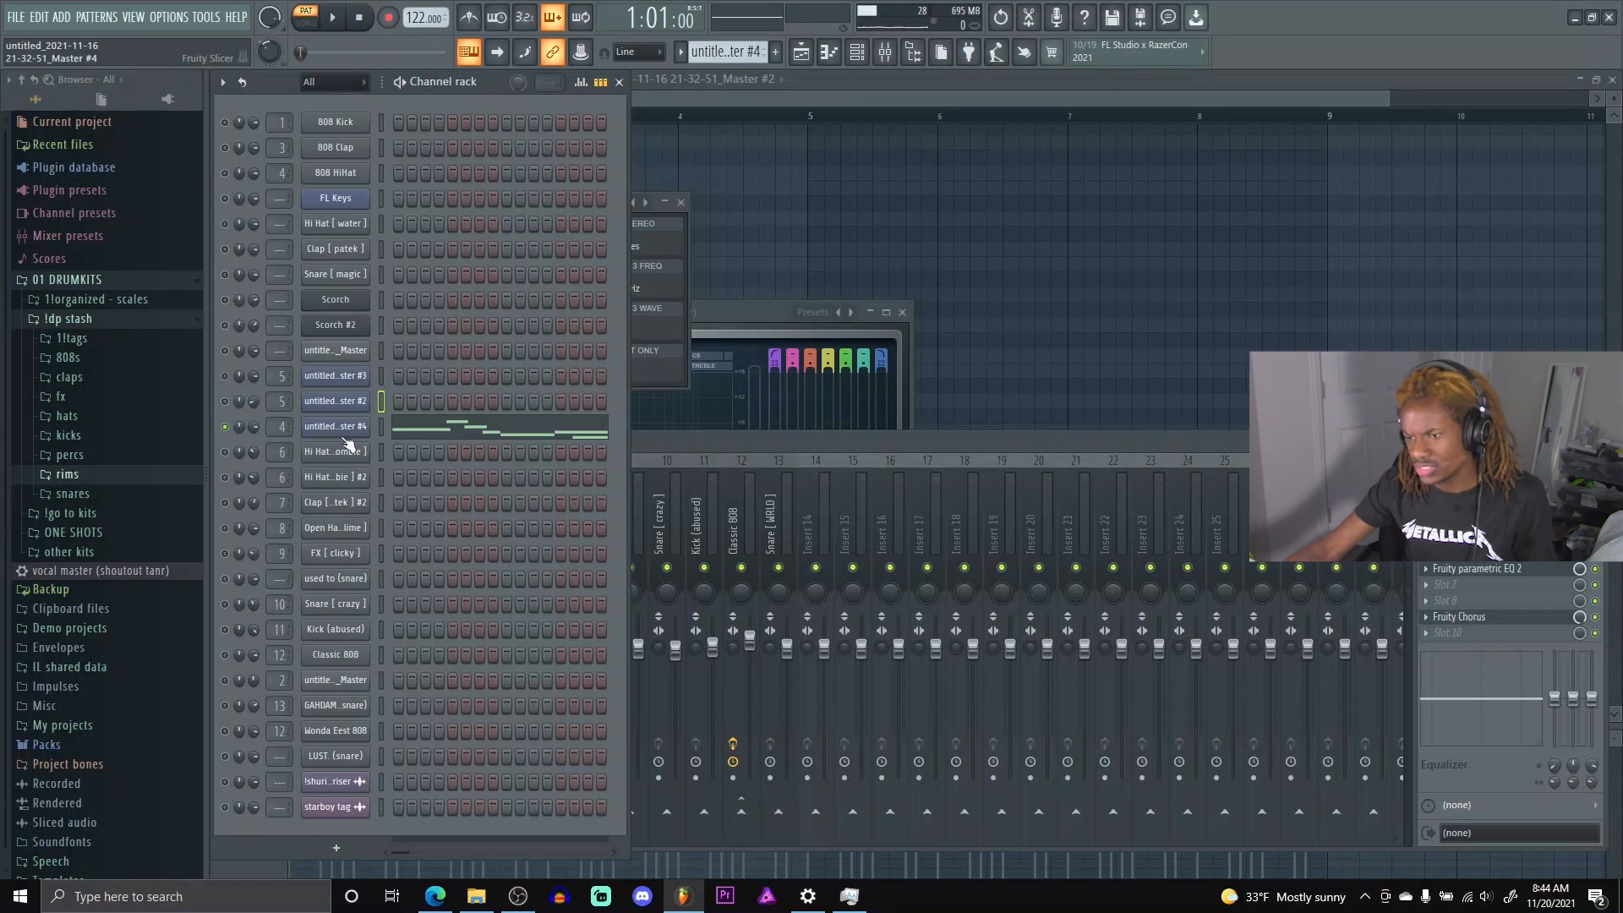
left_click(389, 427)
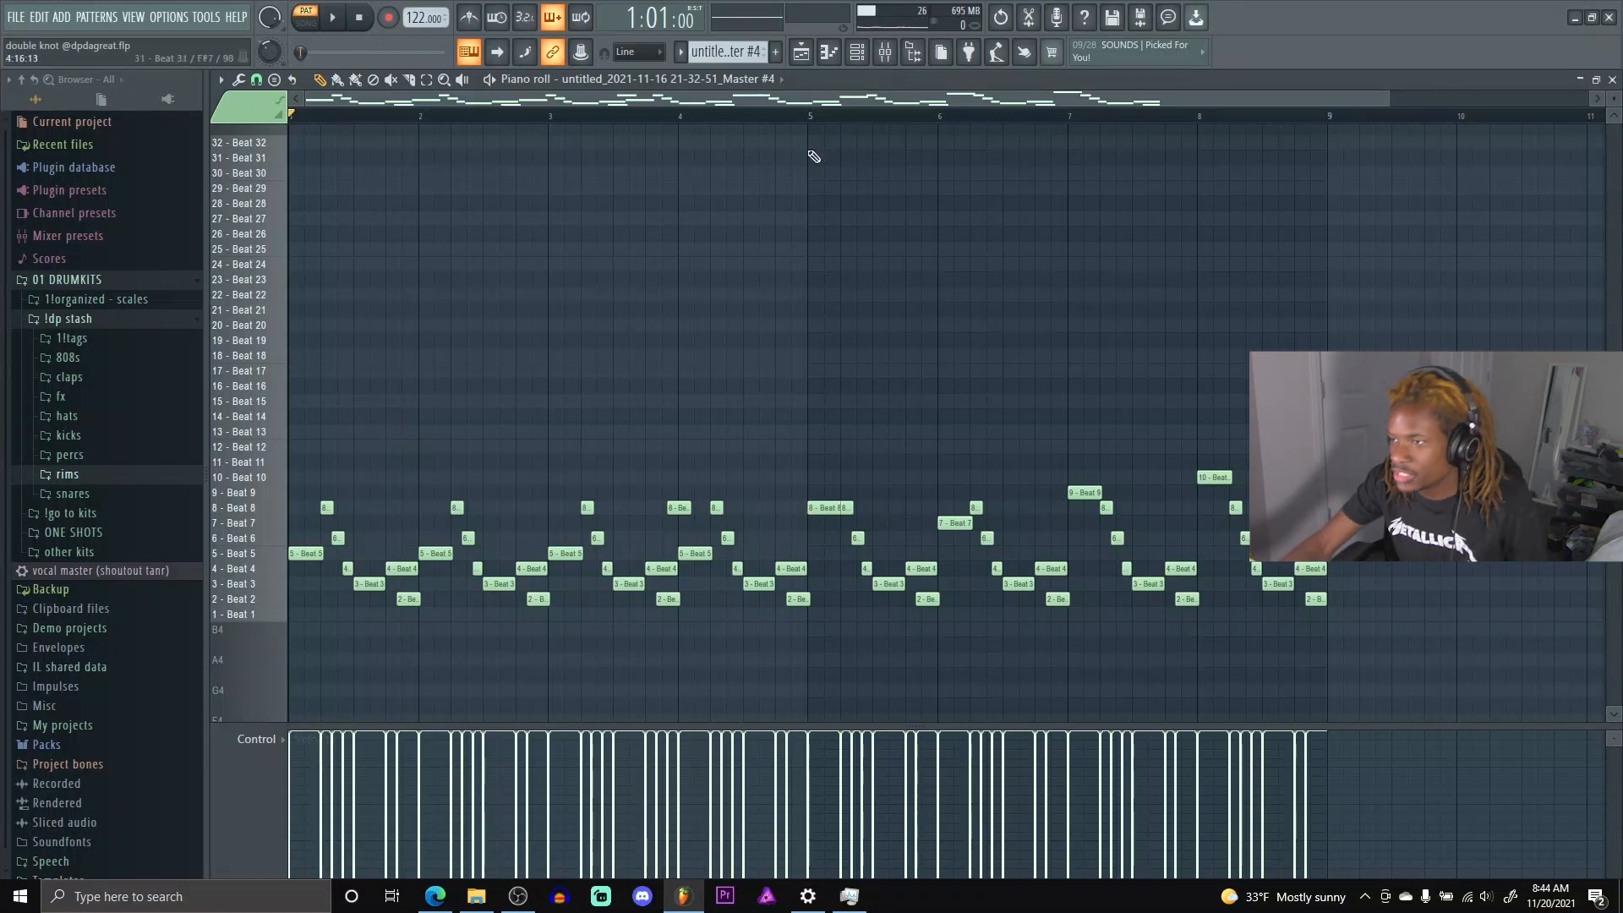
- Play back the Master #4 channel's sliced sequence in the piano roll
left_click(917, 342)
right_click(917, 346)
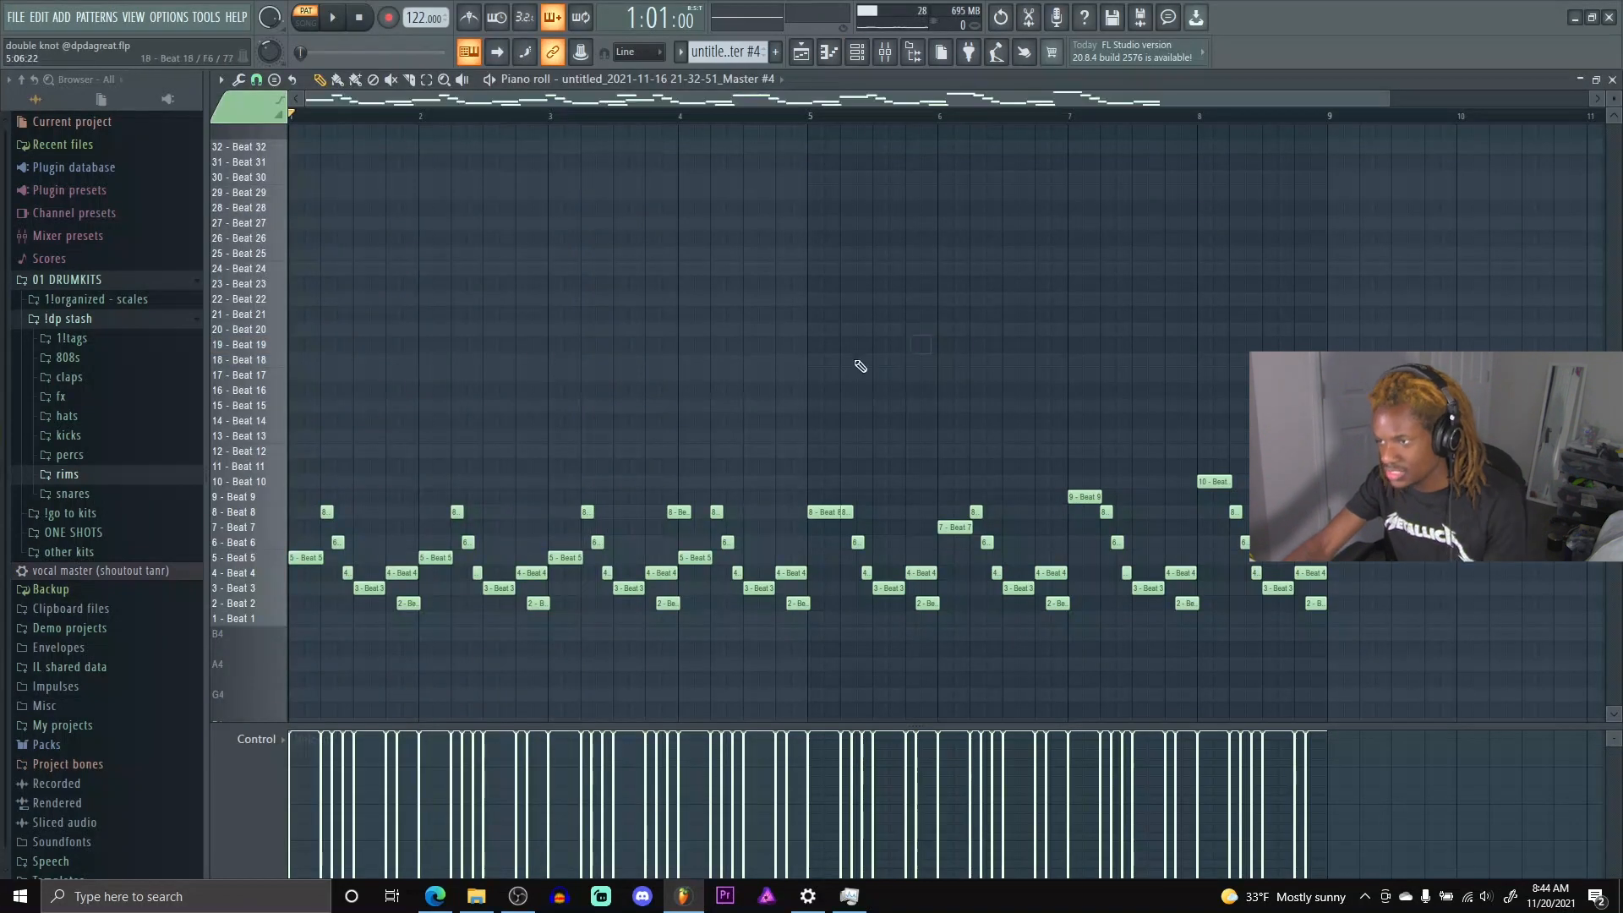
key("space")
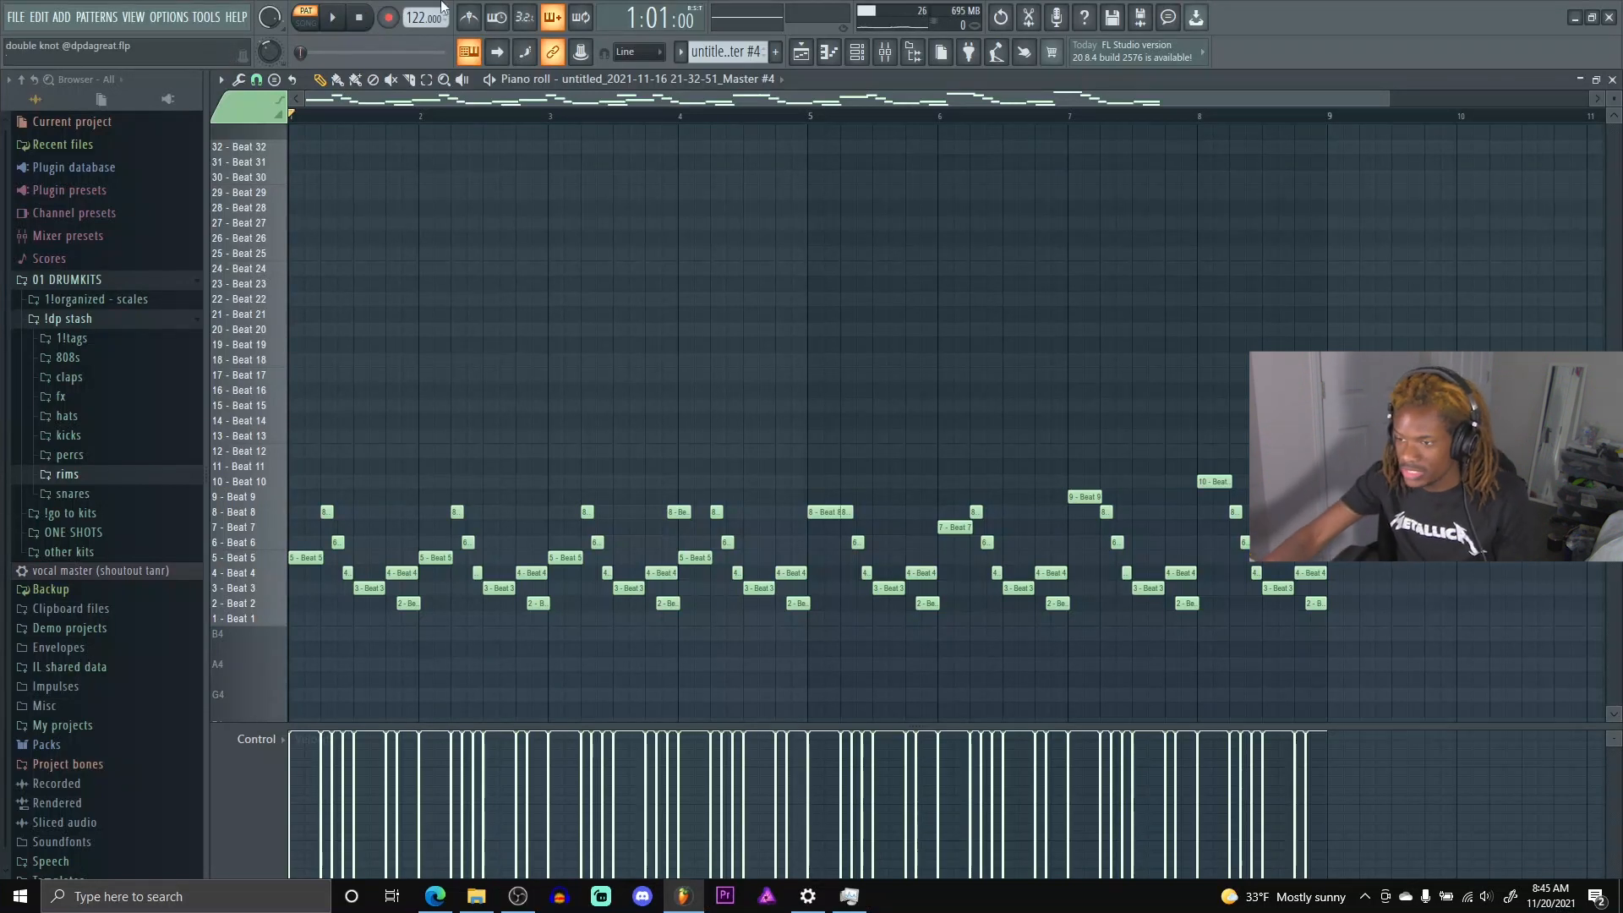
- Select mixer insert 4 and review its effect slots while the Master #4 pattern plays
left_click(801, 53)
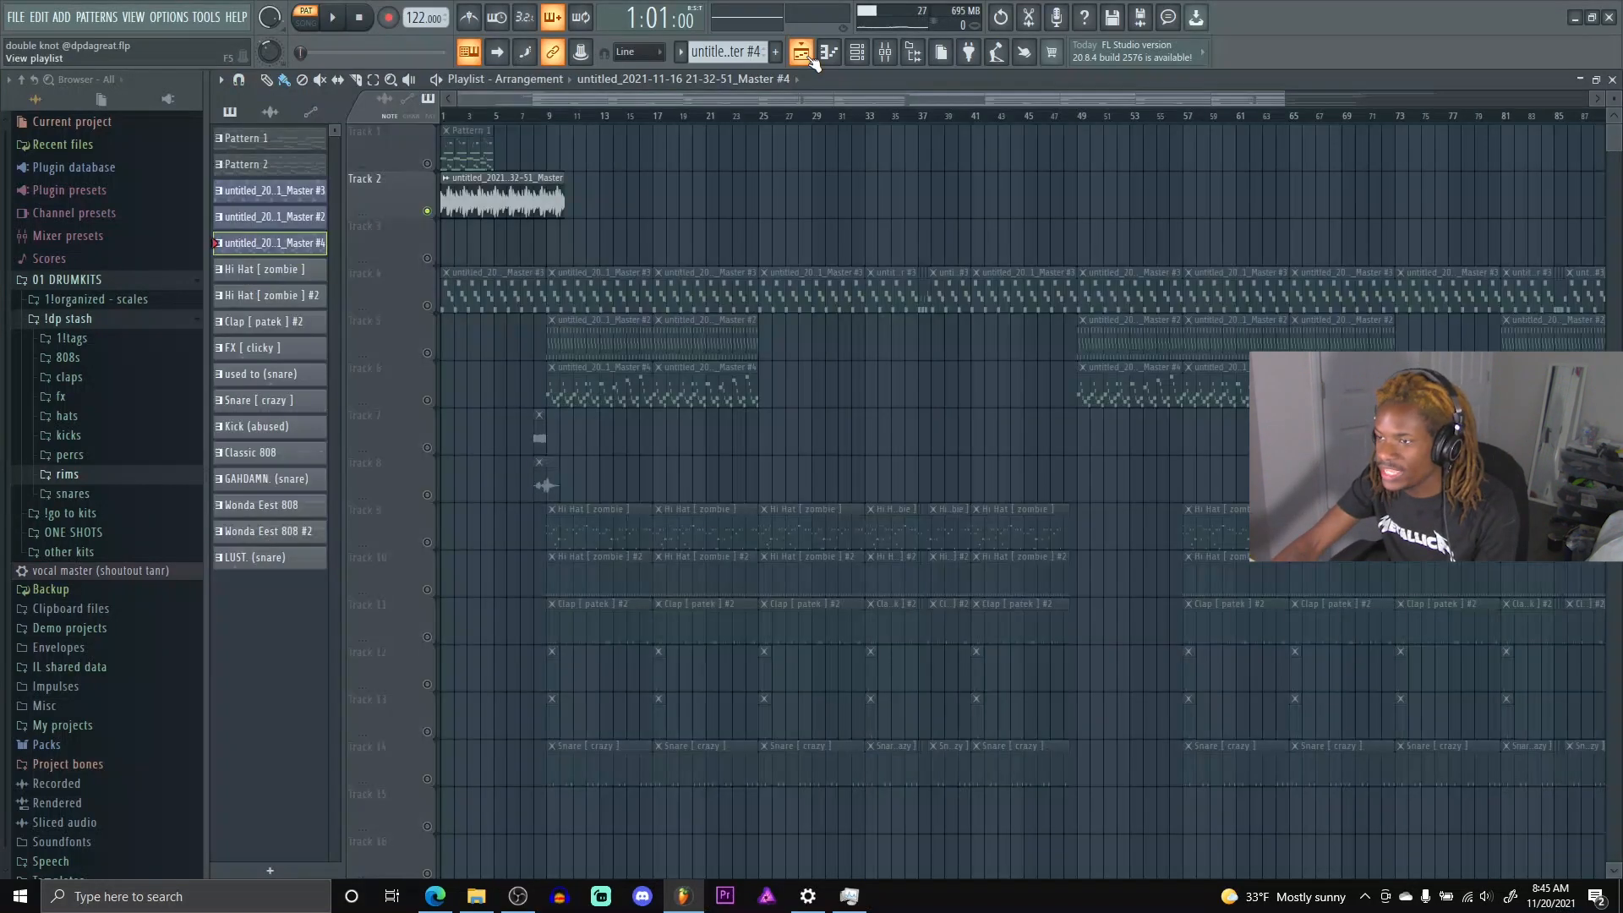
left_click(892, 53)
left_click(886, 52)
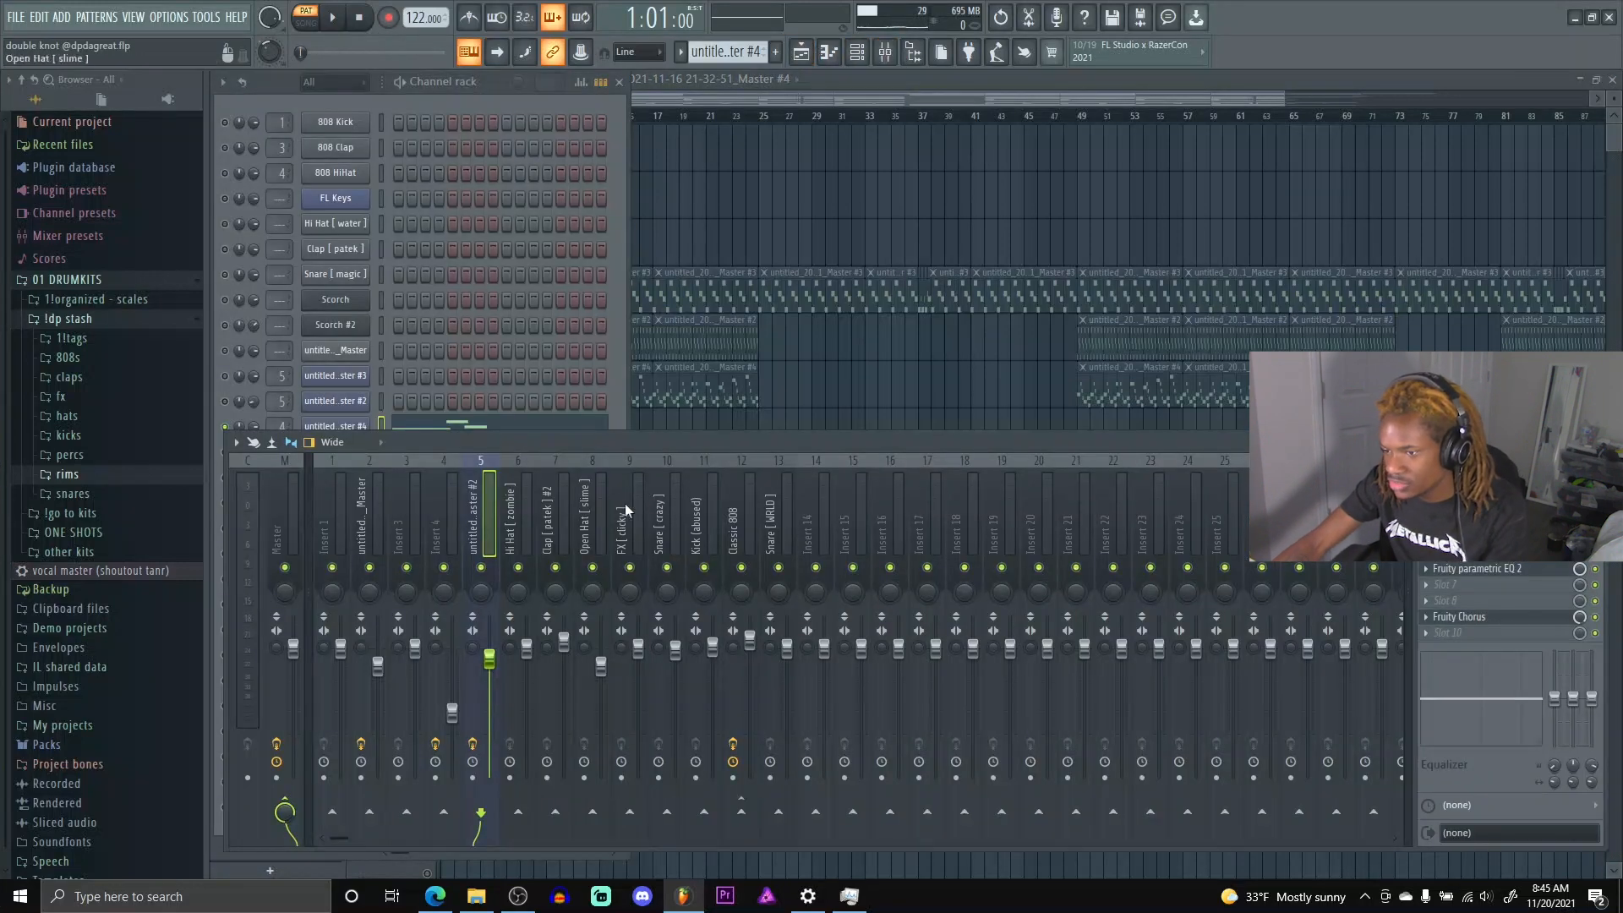
left_click(450, 522)
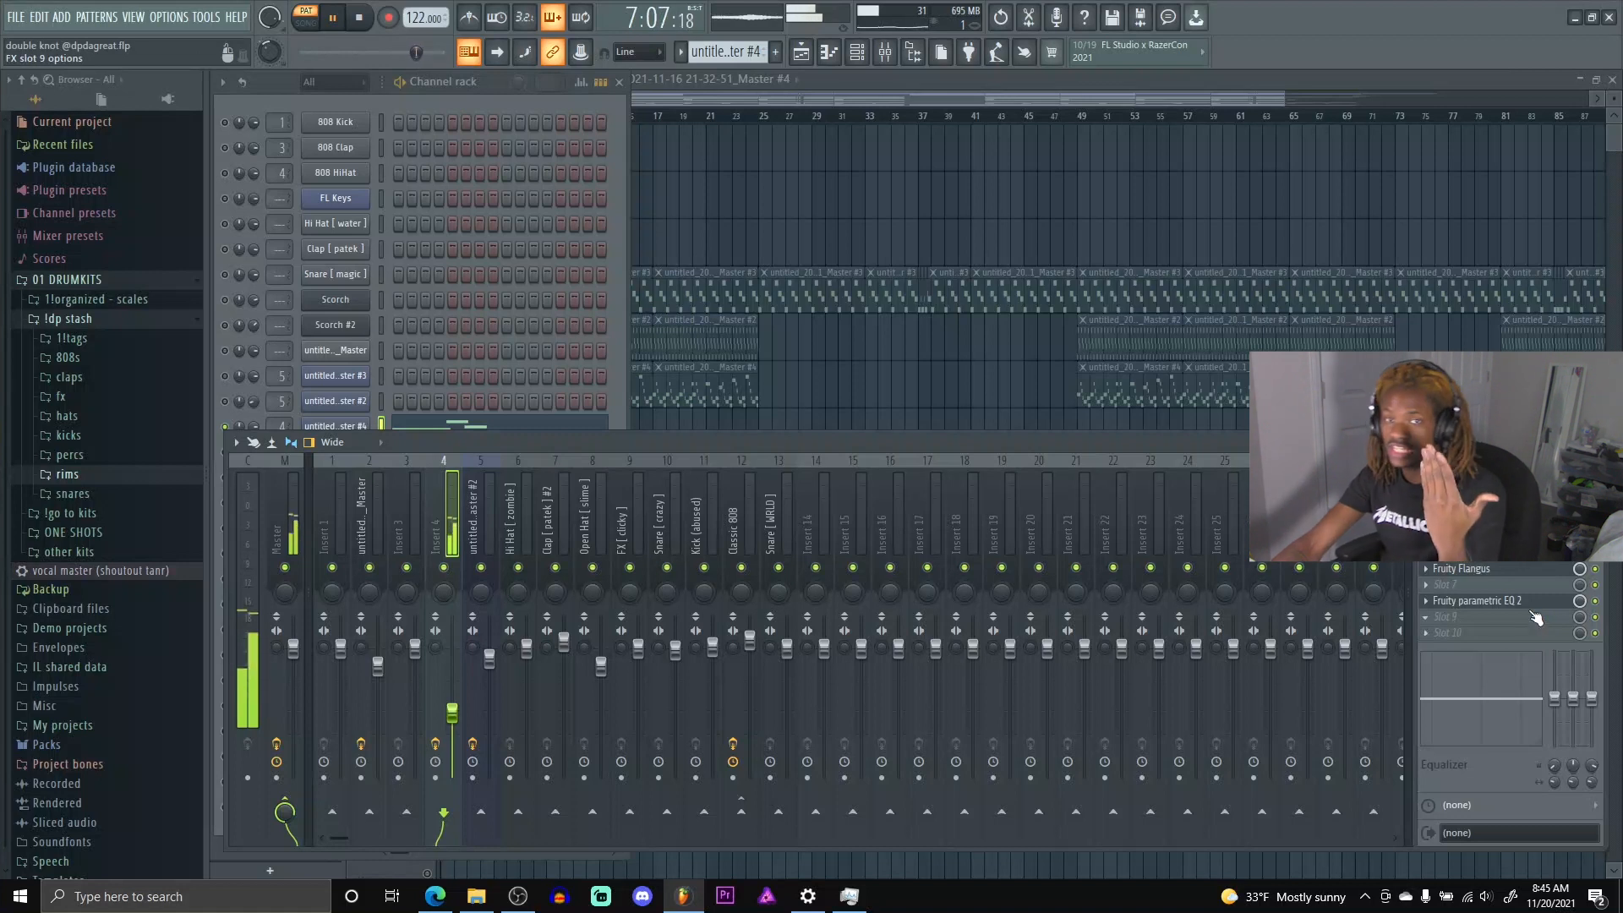
key("space")
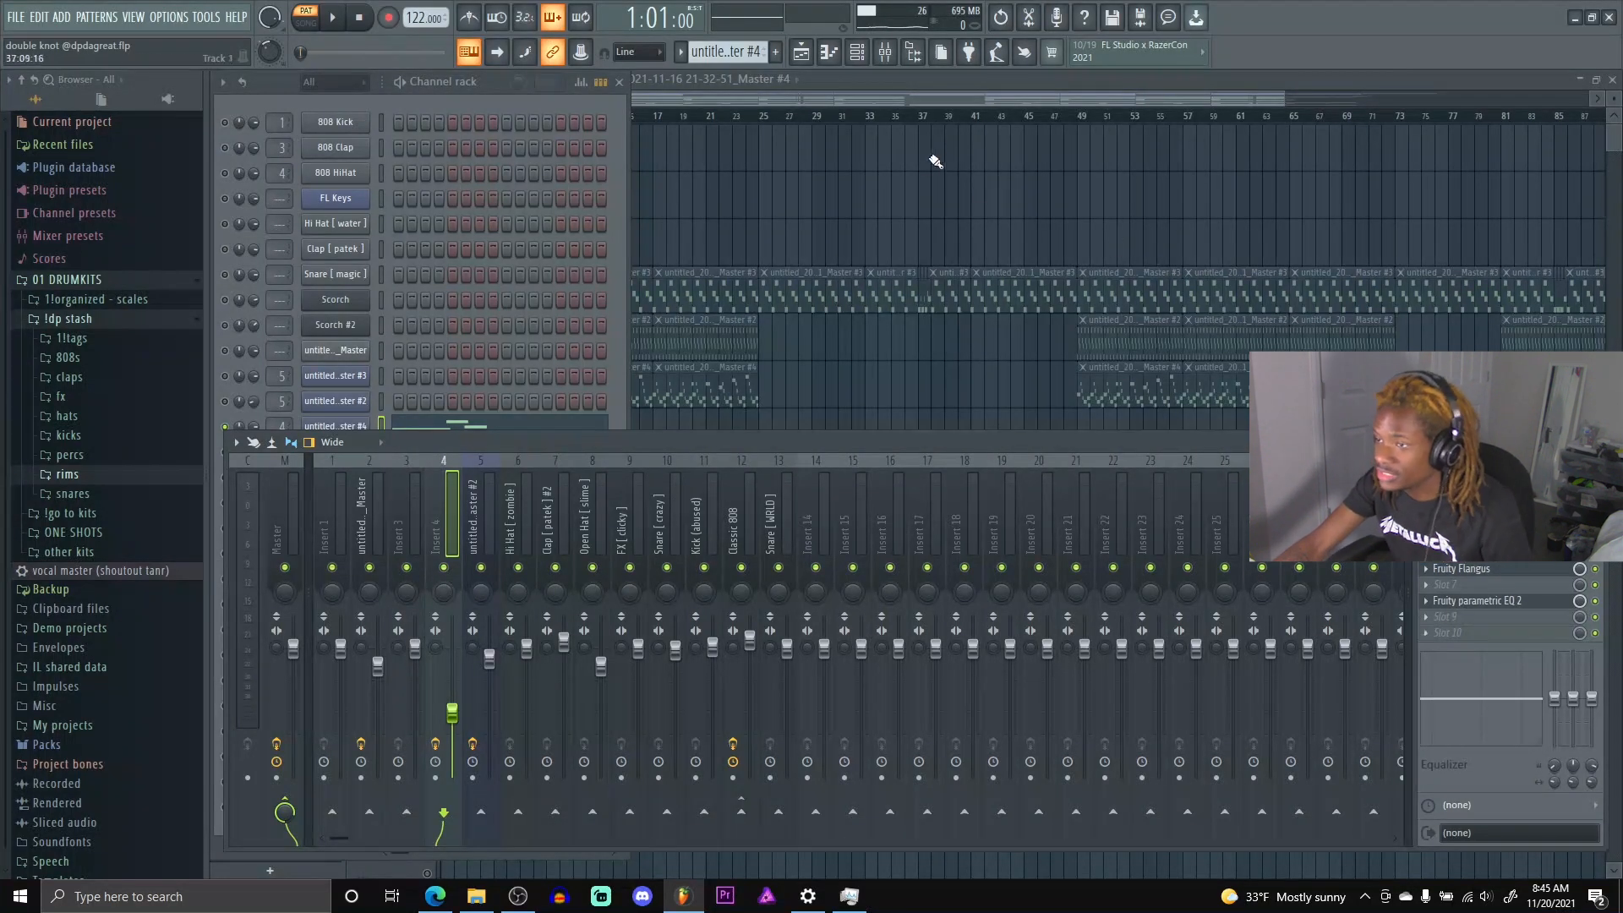
- Delete the audio clip from playlist track 2 and solo track 1
key("F9")
left_click(843, 196)
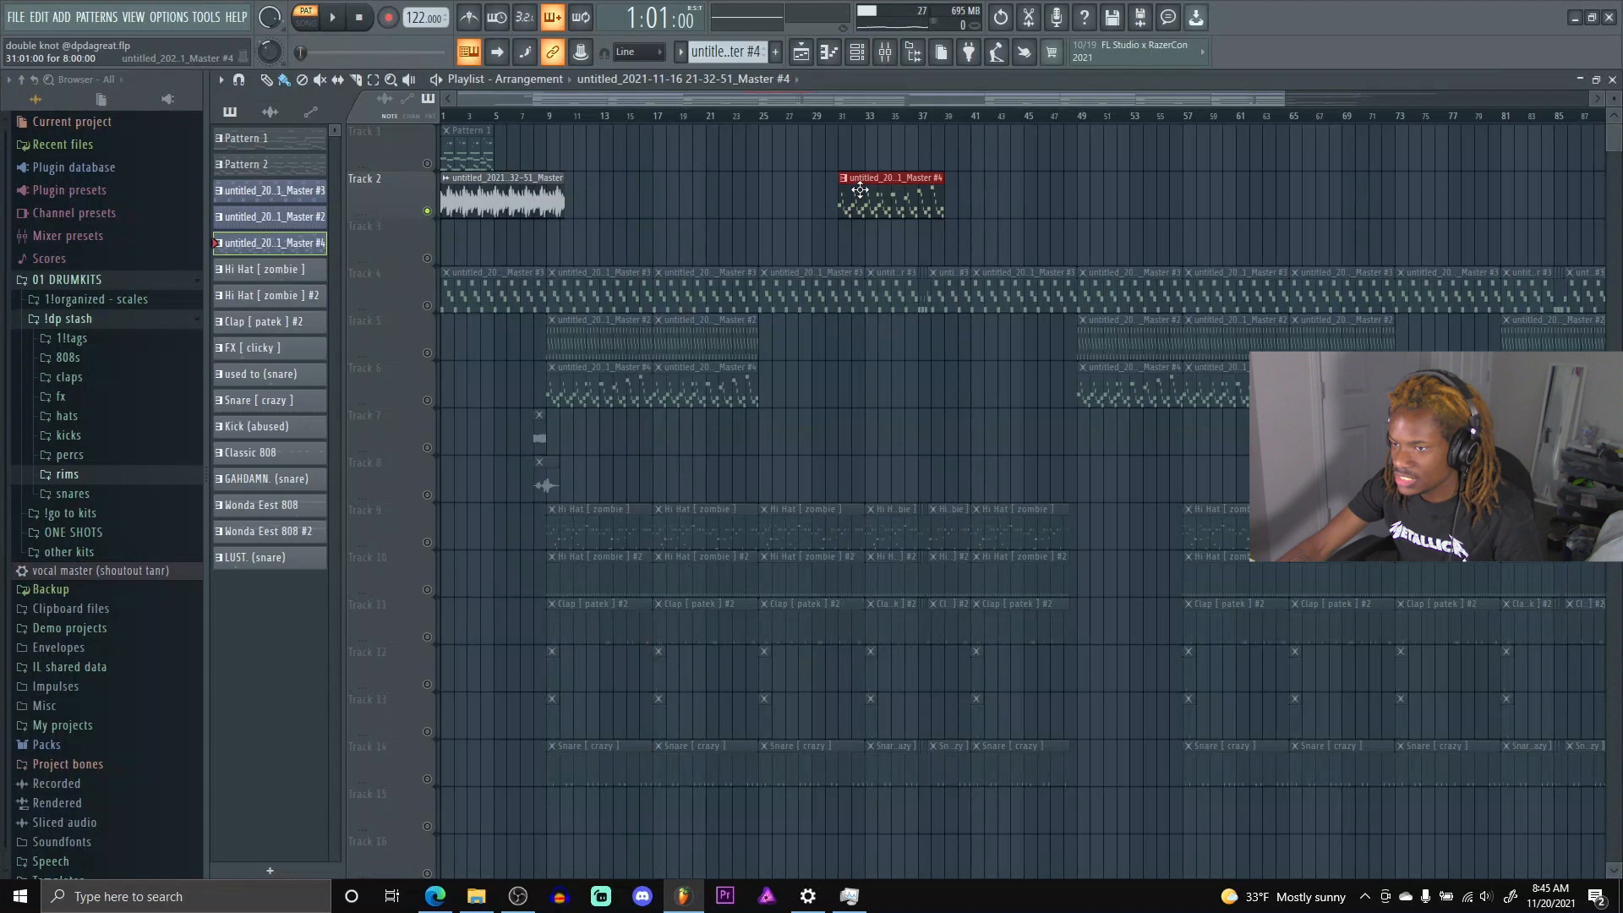
right_click(859, 190)
right_click(515, 210)
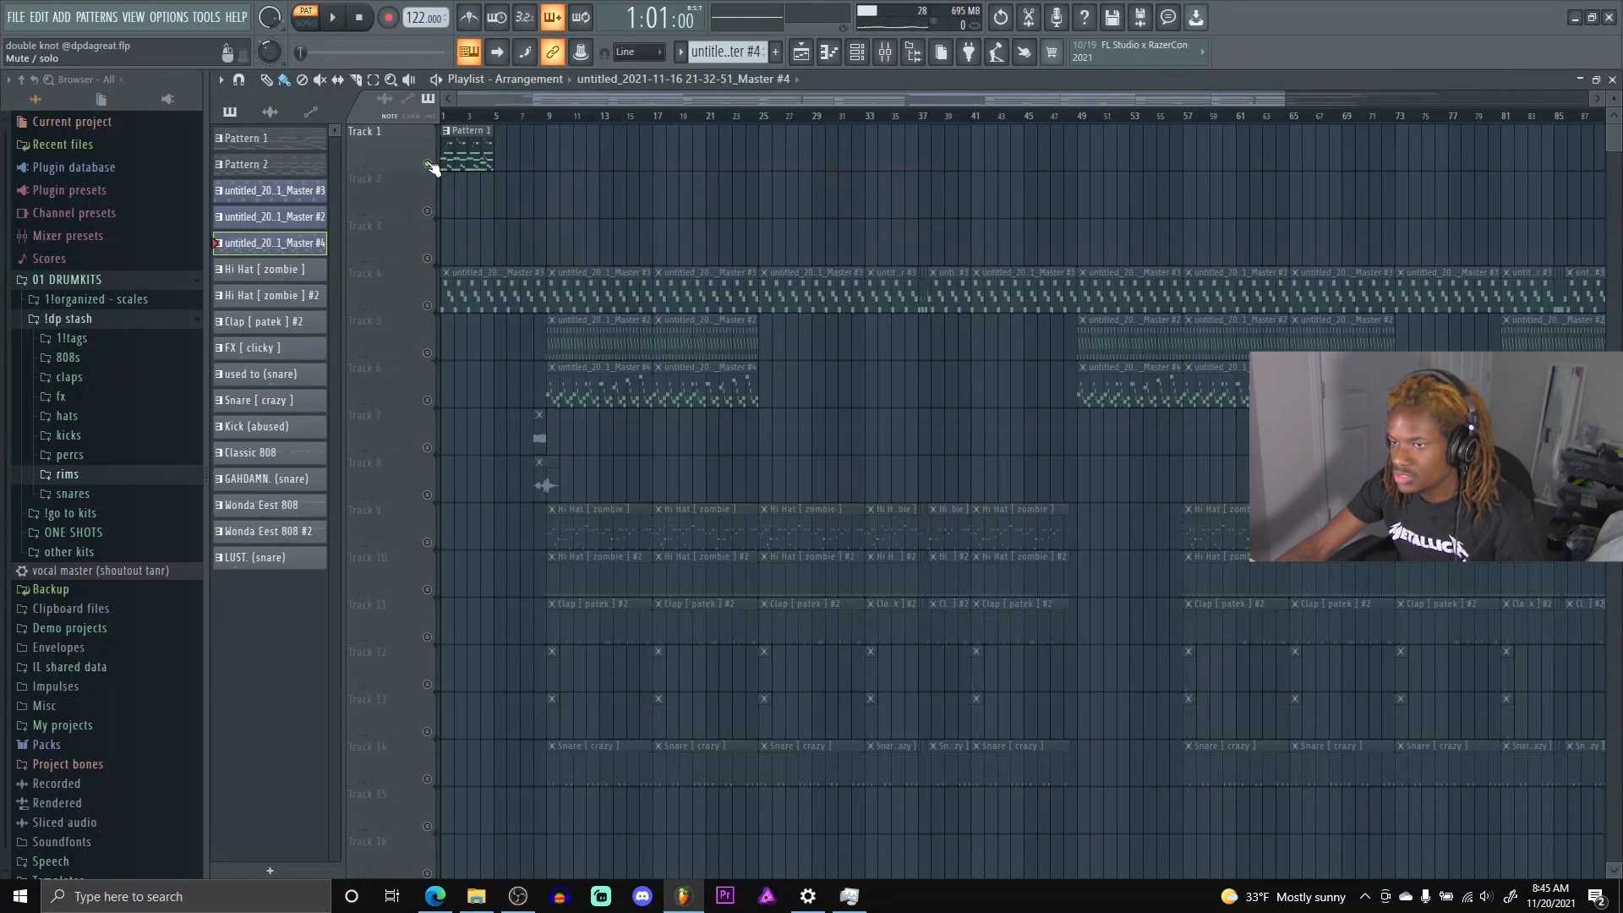
- Switch playback to song mode, play the arrangement's opening and move the playback position to bar 9
key("l")
left_click(856, 53)
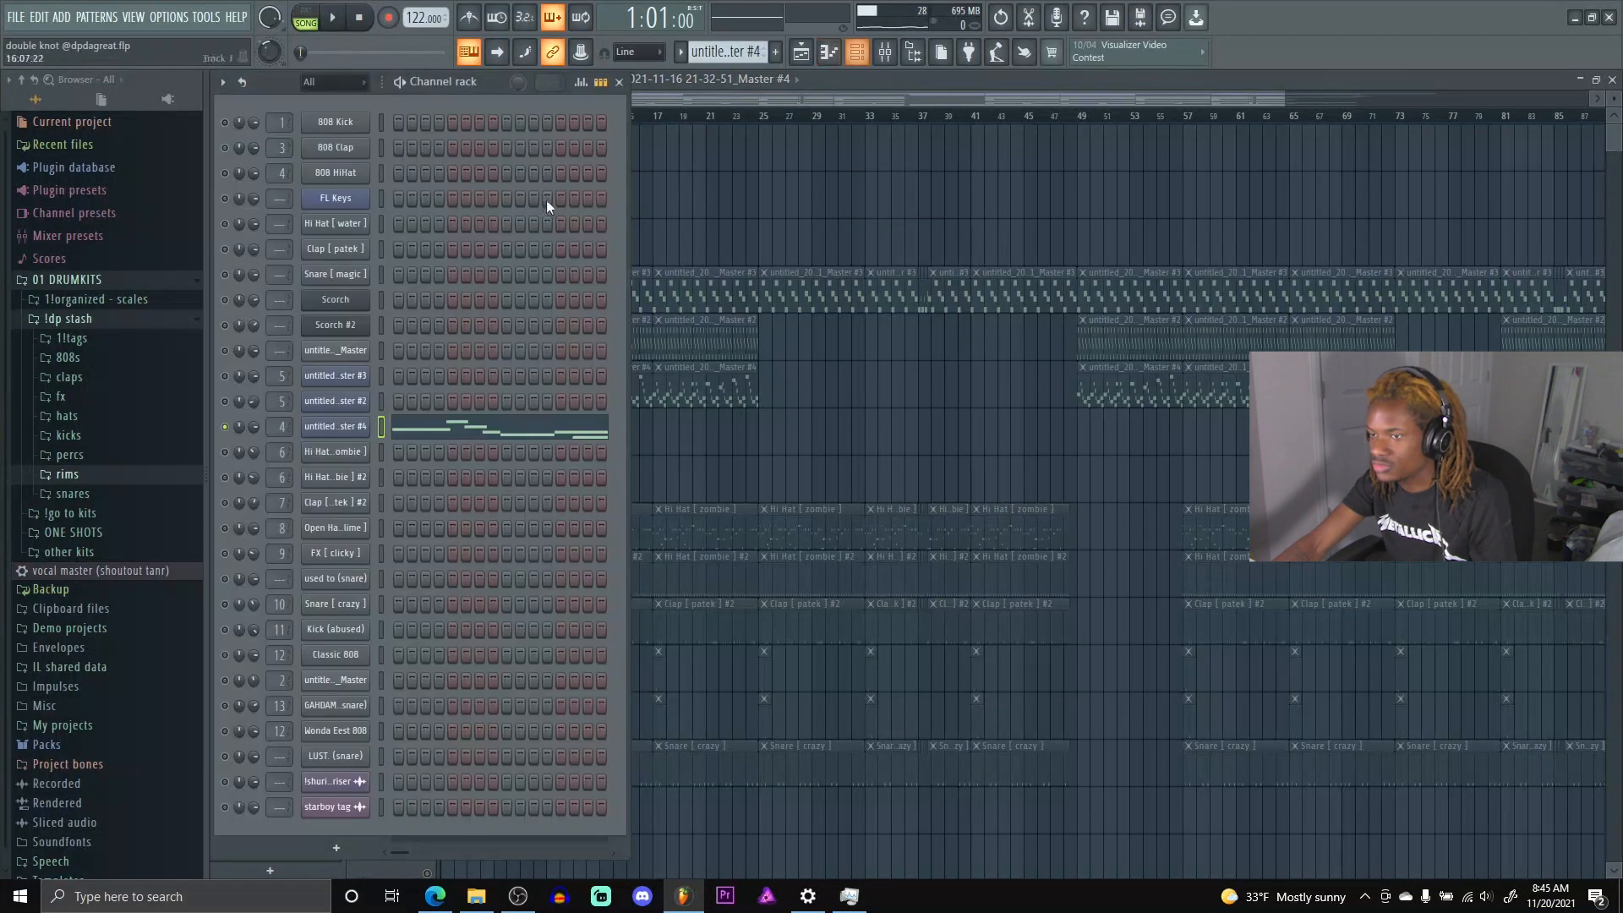
key("F6")
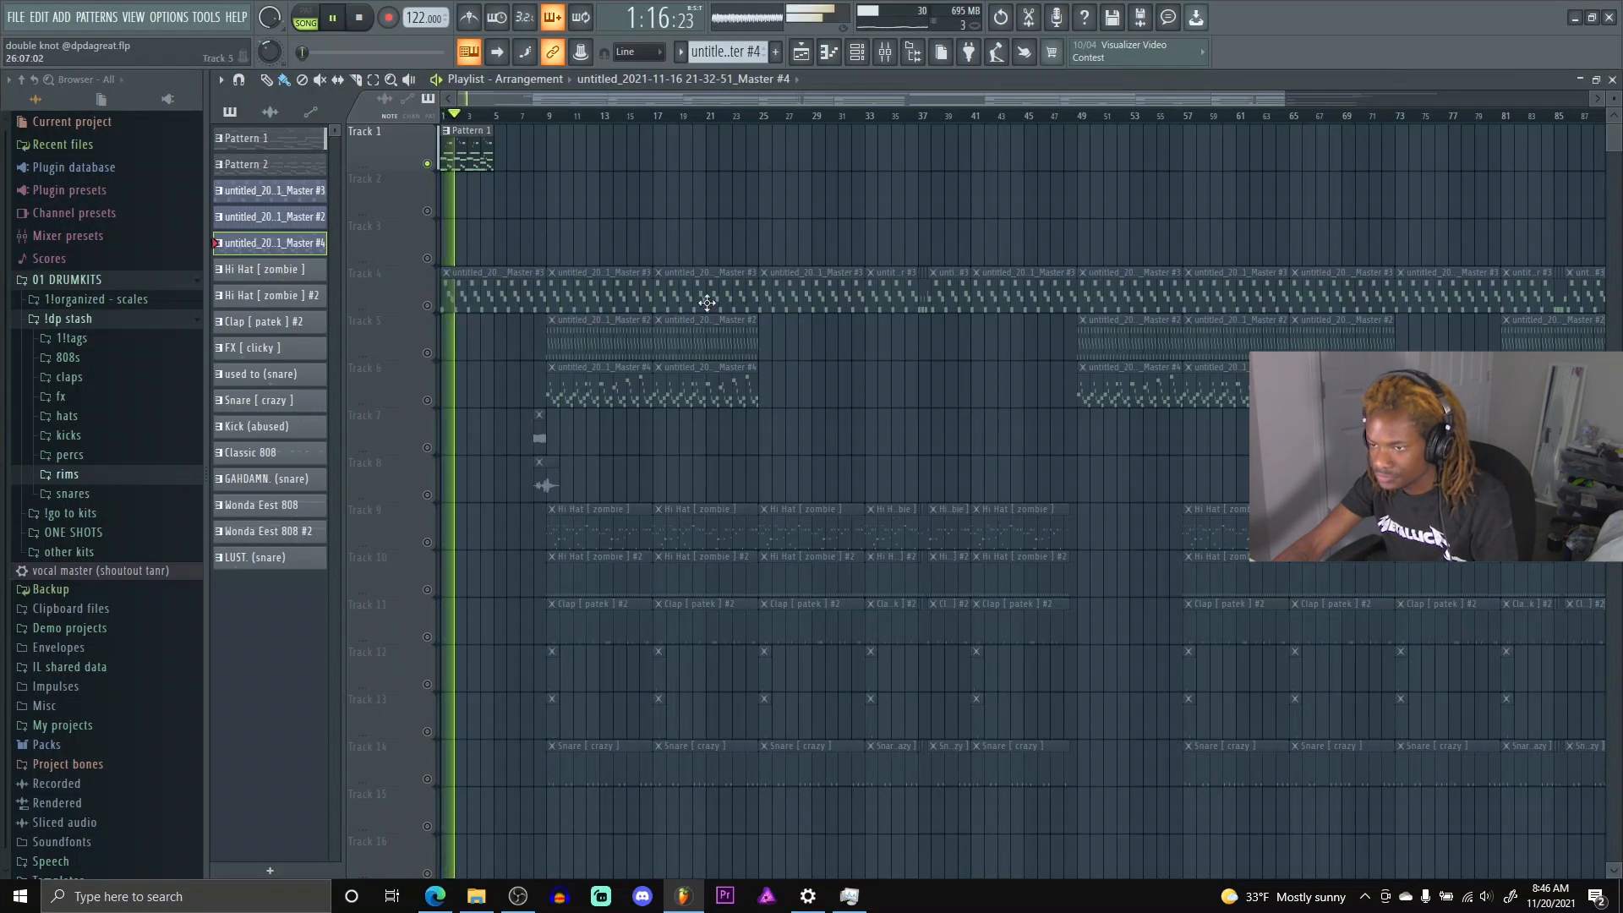
key("space")
left_click(551, 115)
- Isolate playlist tracks 4, 5 and 6 and play the three sliced melodies together from bar 9
left_click(886, 53)
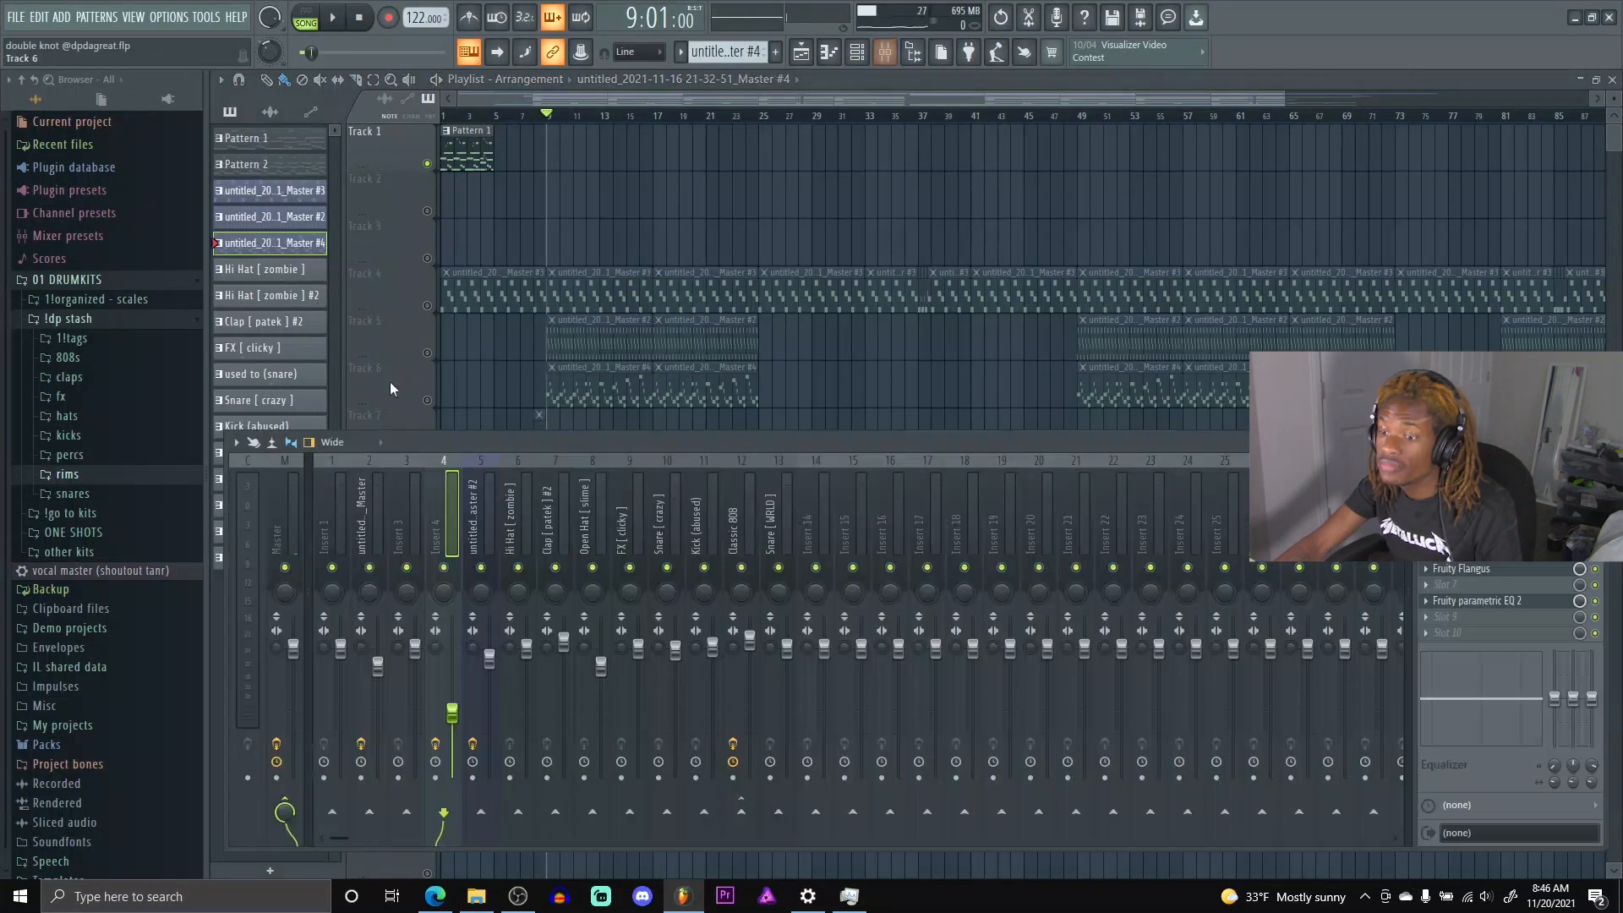
key("F6")
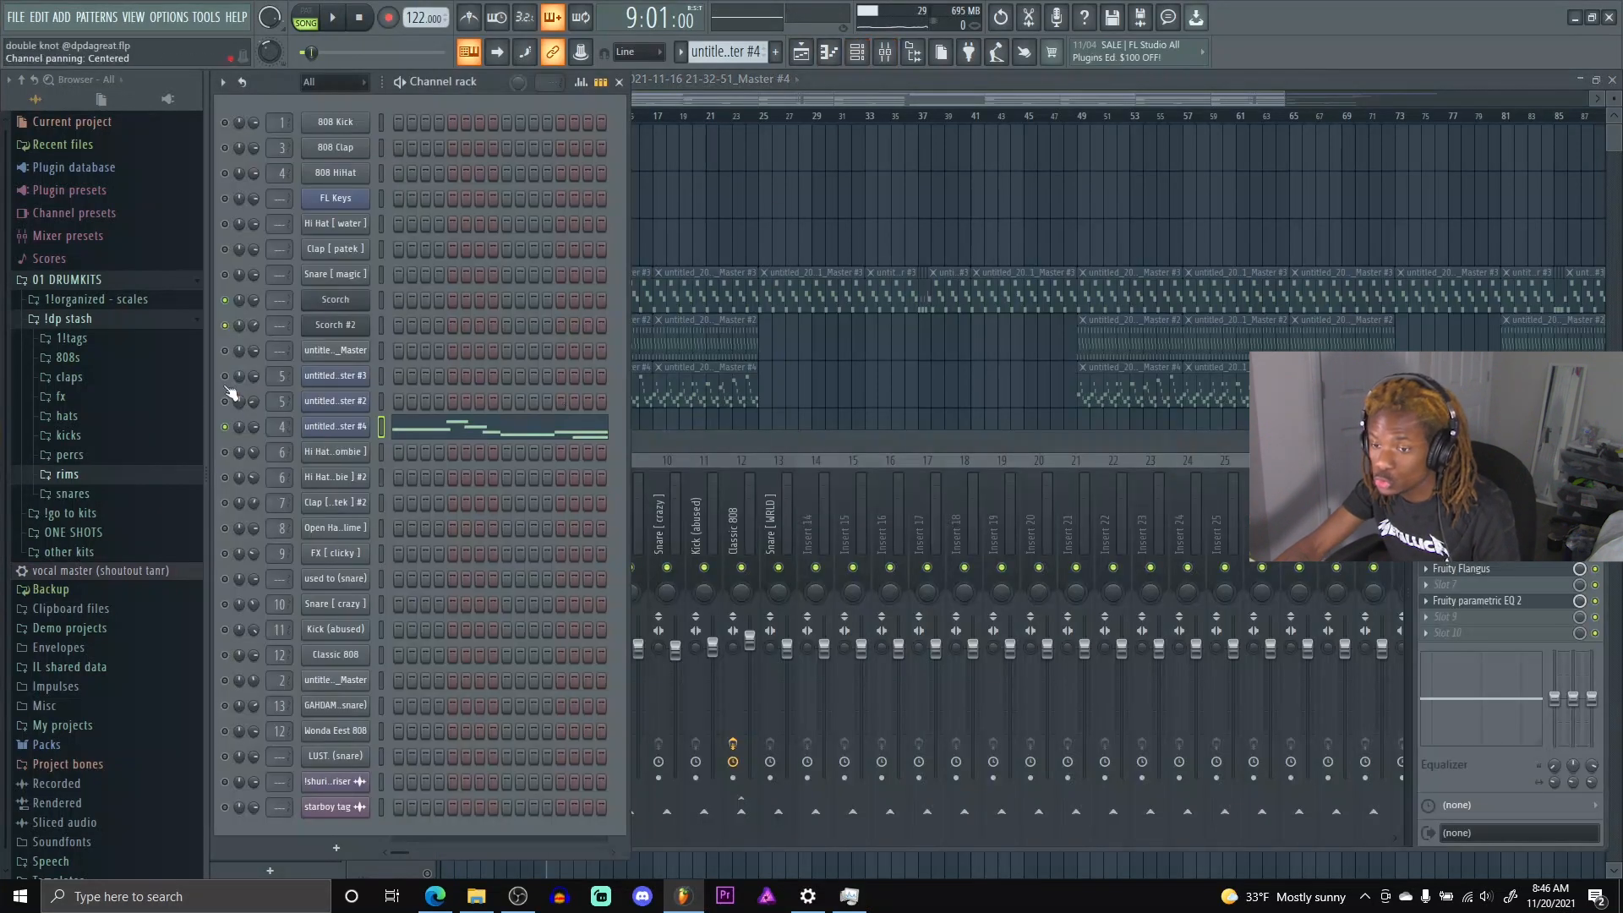
left_click(729, 81)
key("space")
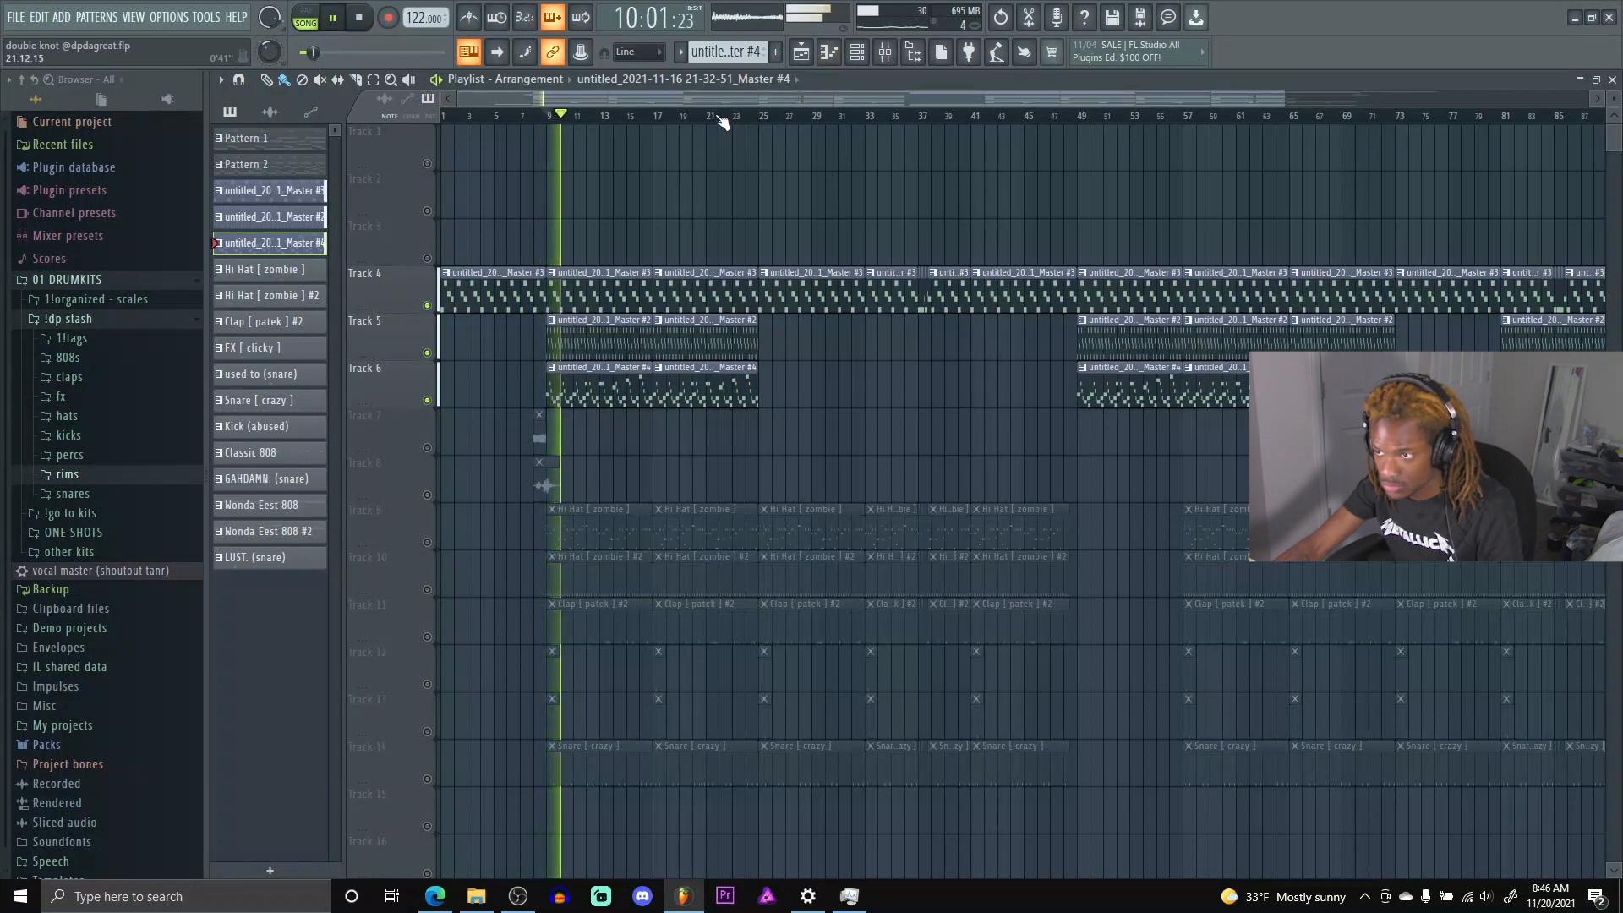
scroll(722, 122, "up", 3)
left_click_drag(715, 100, 653, 99)
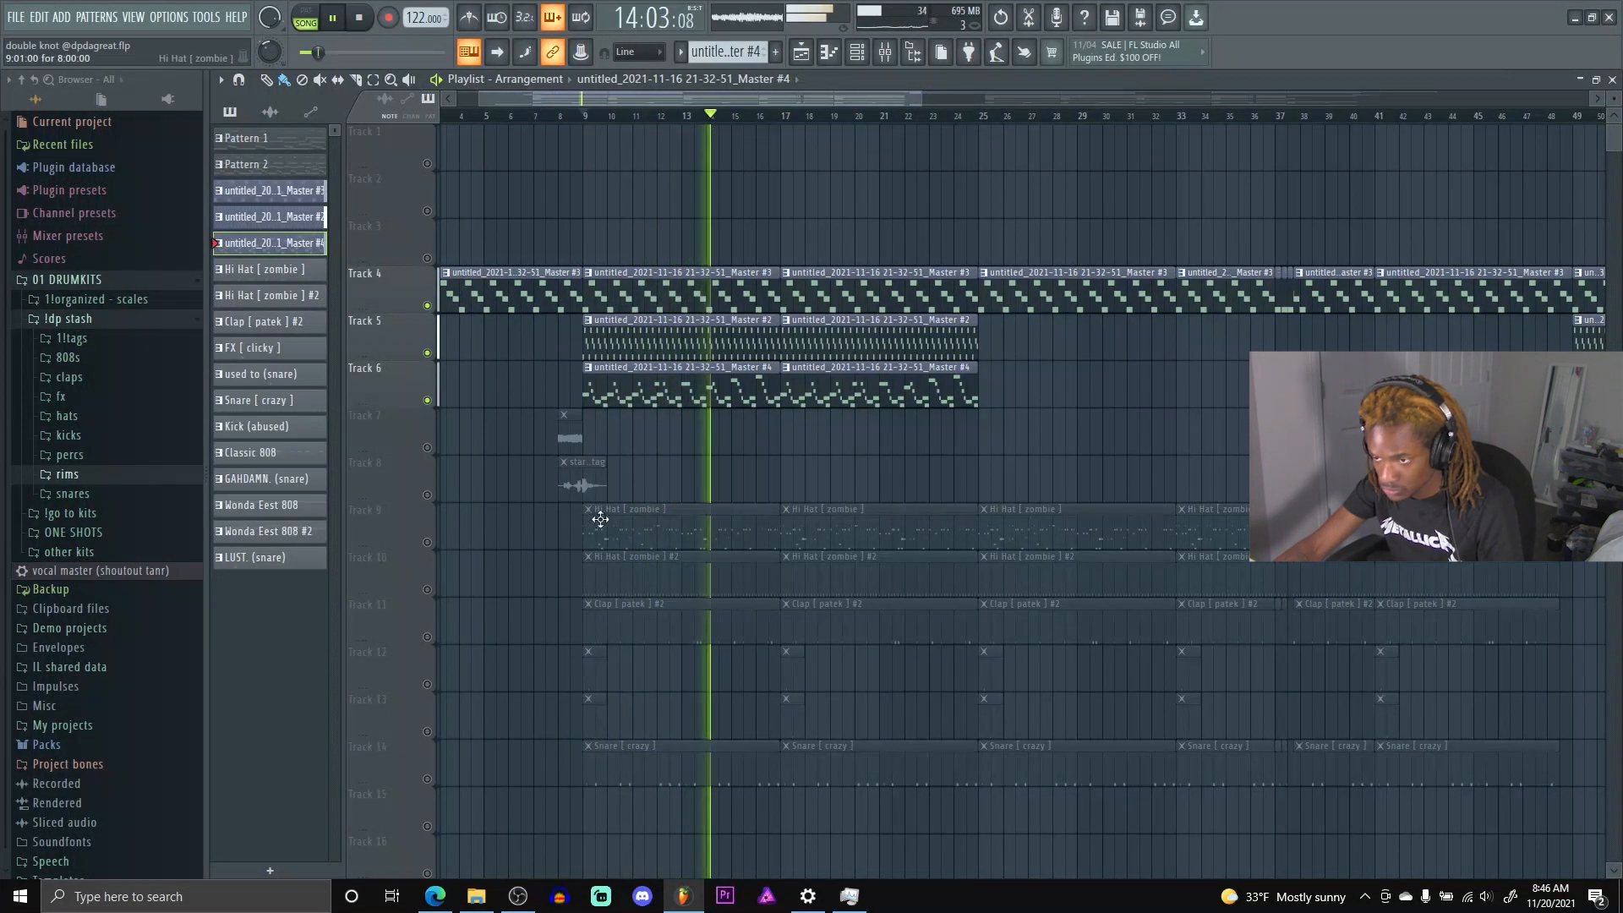
key("space")
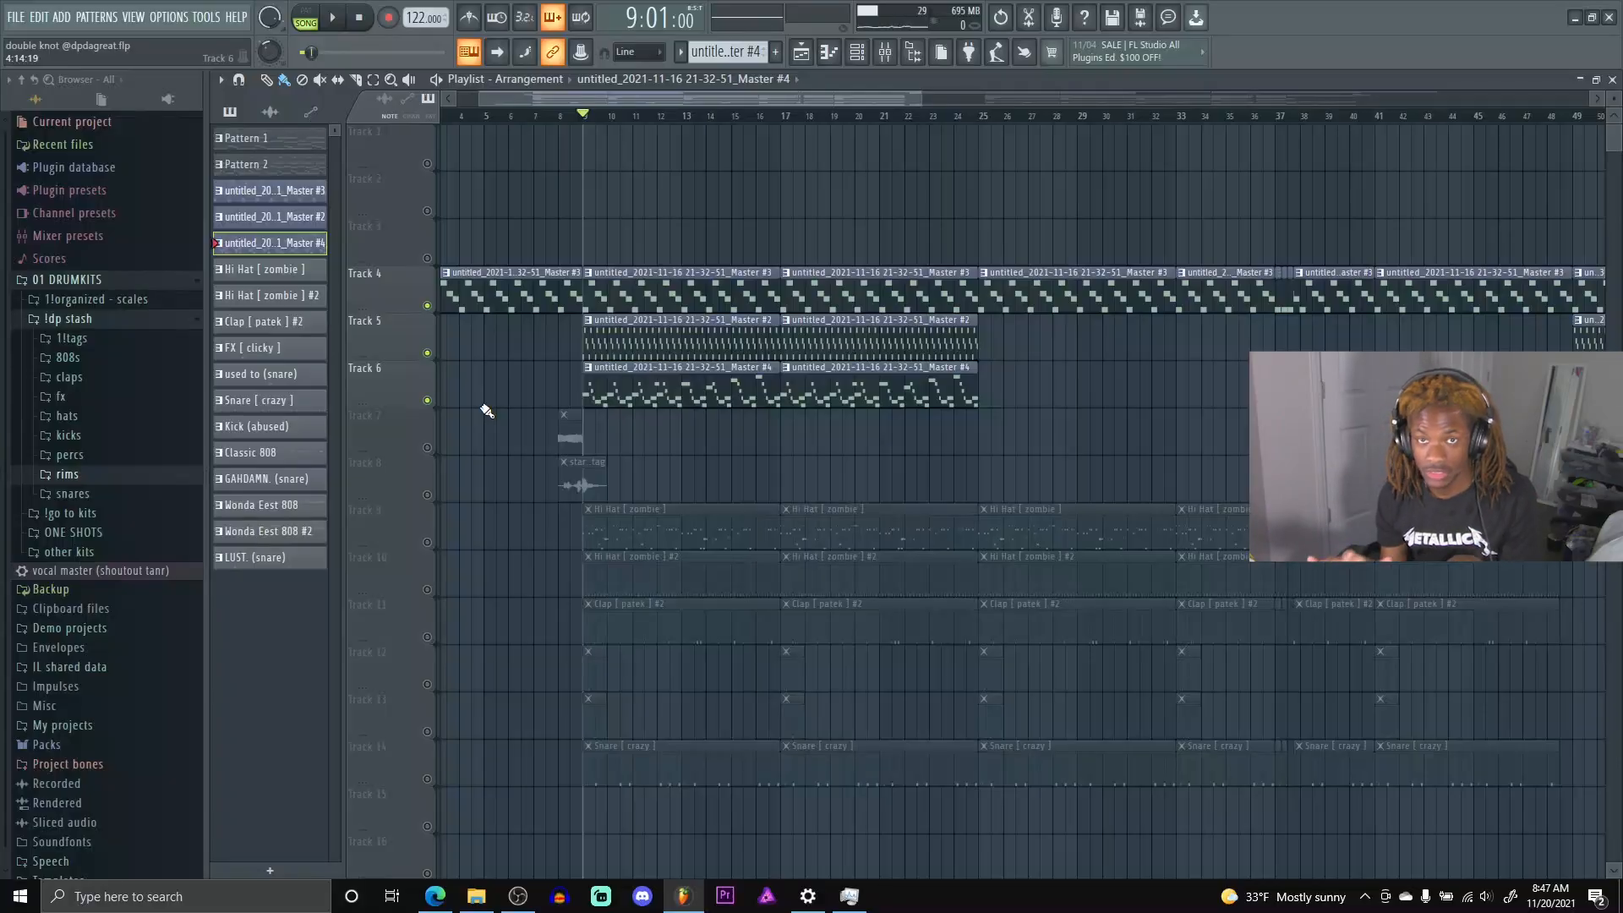
- Solo playlist track 9, which holds the Hi Hat [ zombie ] clips
right_click(438, 529)
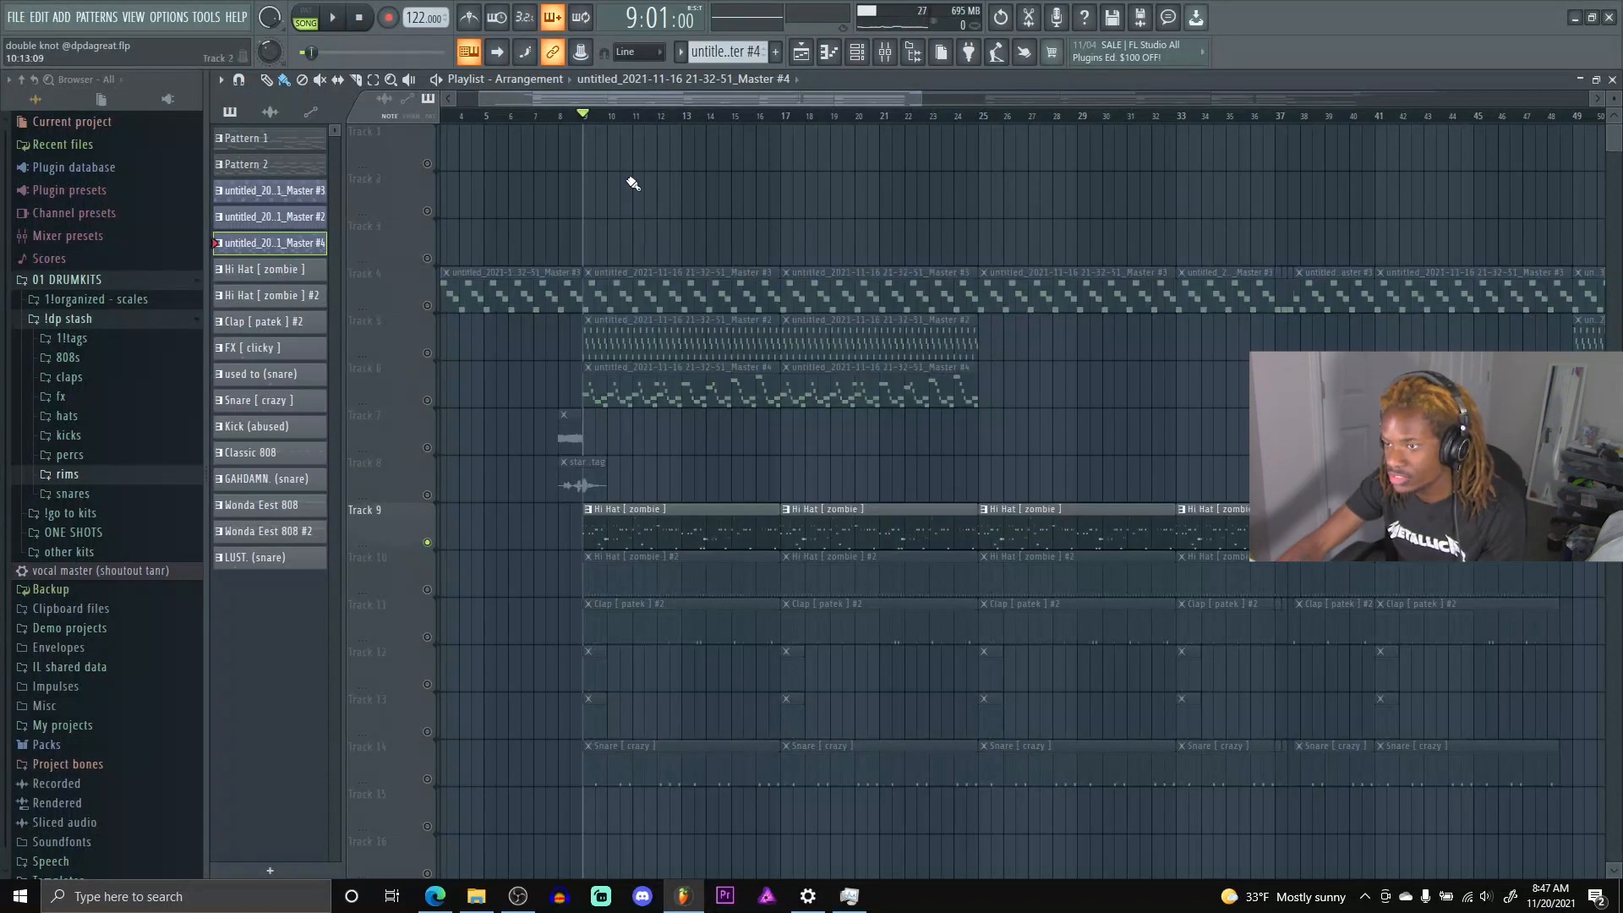
scroll(629, 190, "down", 2)
scroll(602, 116, "up", 3)
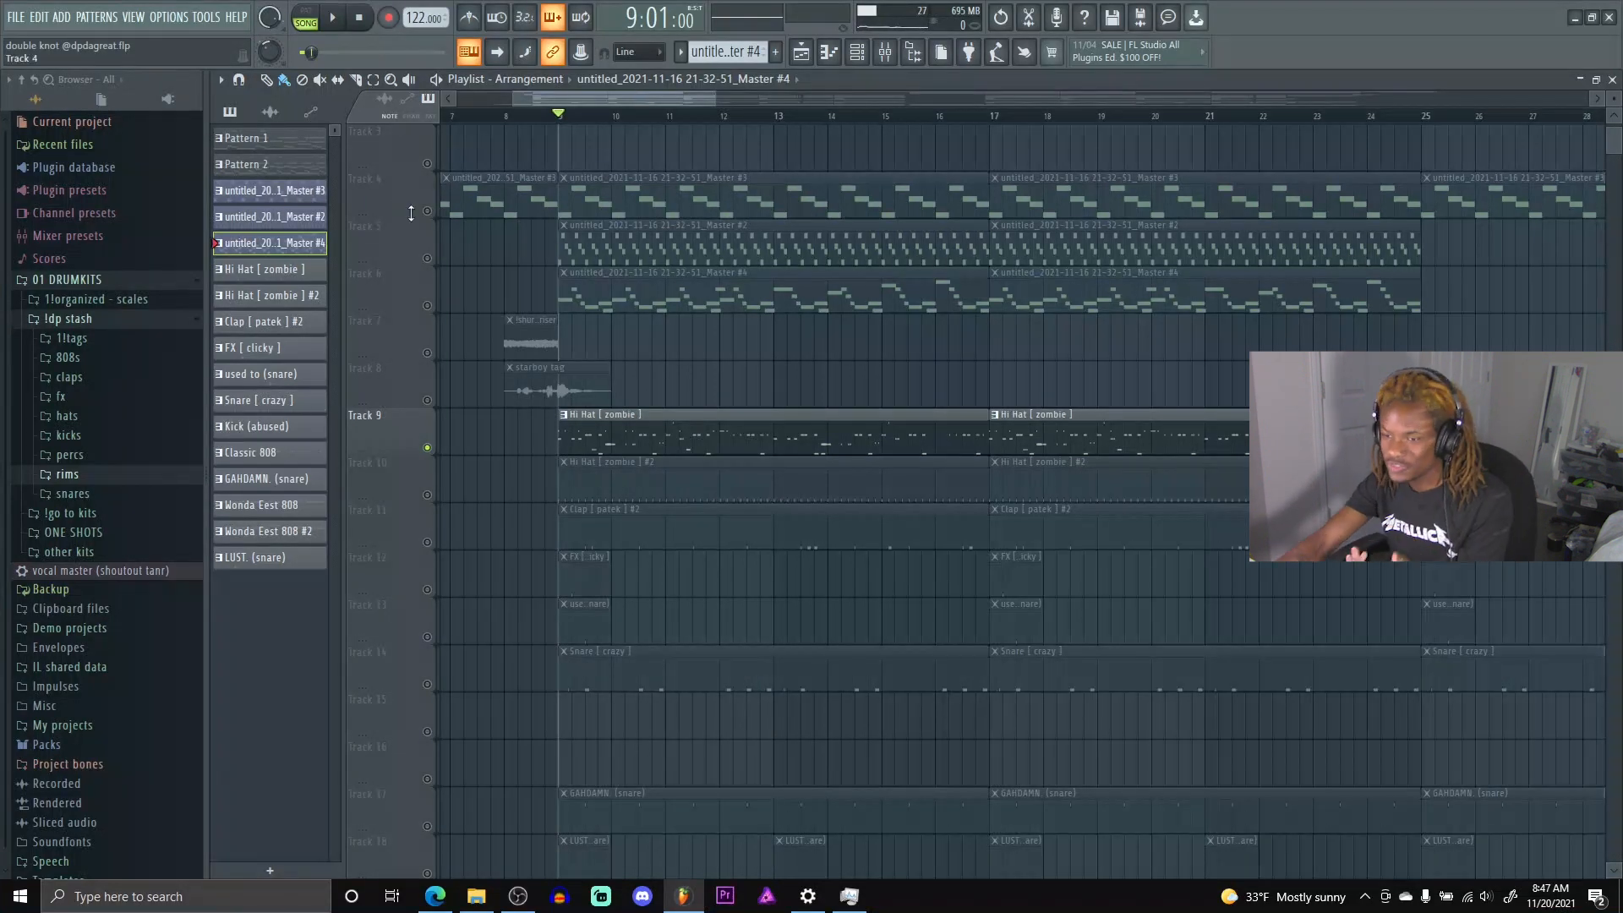
- Solo the Master #3 melody on track 4, unmute track 9 alongside it, and return to soloing track 9
right_click(427, 211)
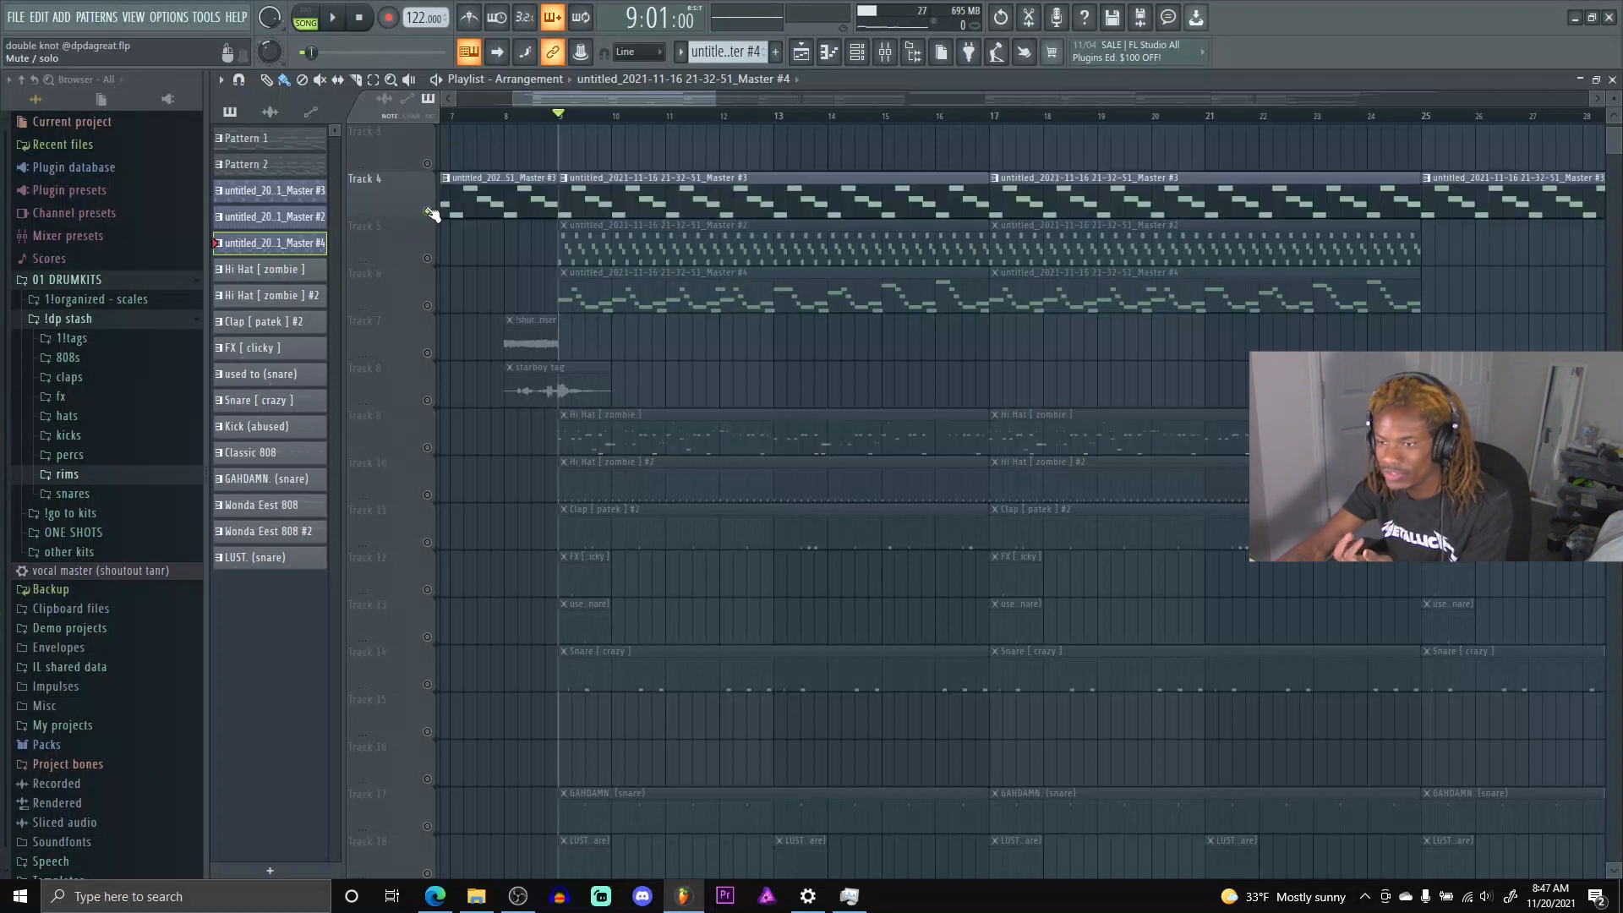
left_click(427, 447)
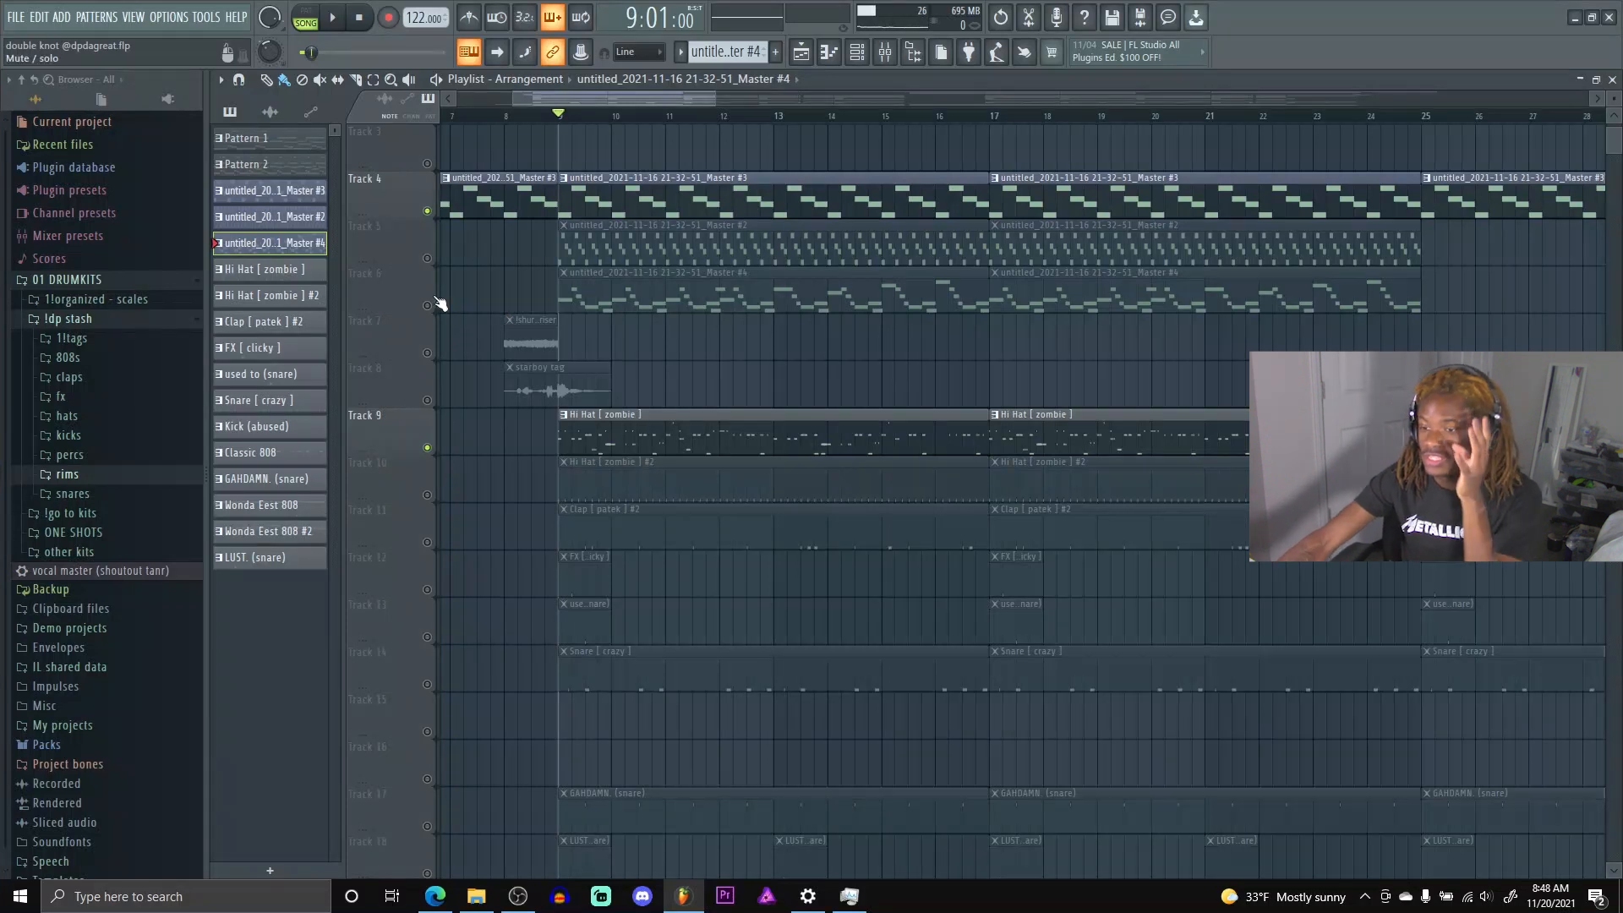
right_click(427, 449)
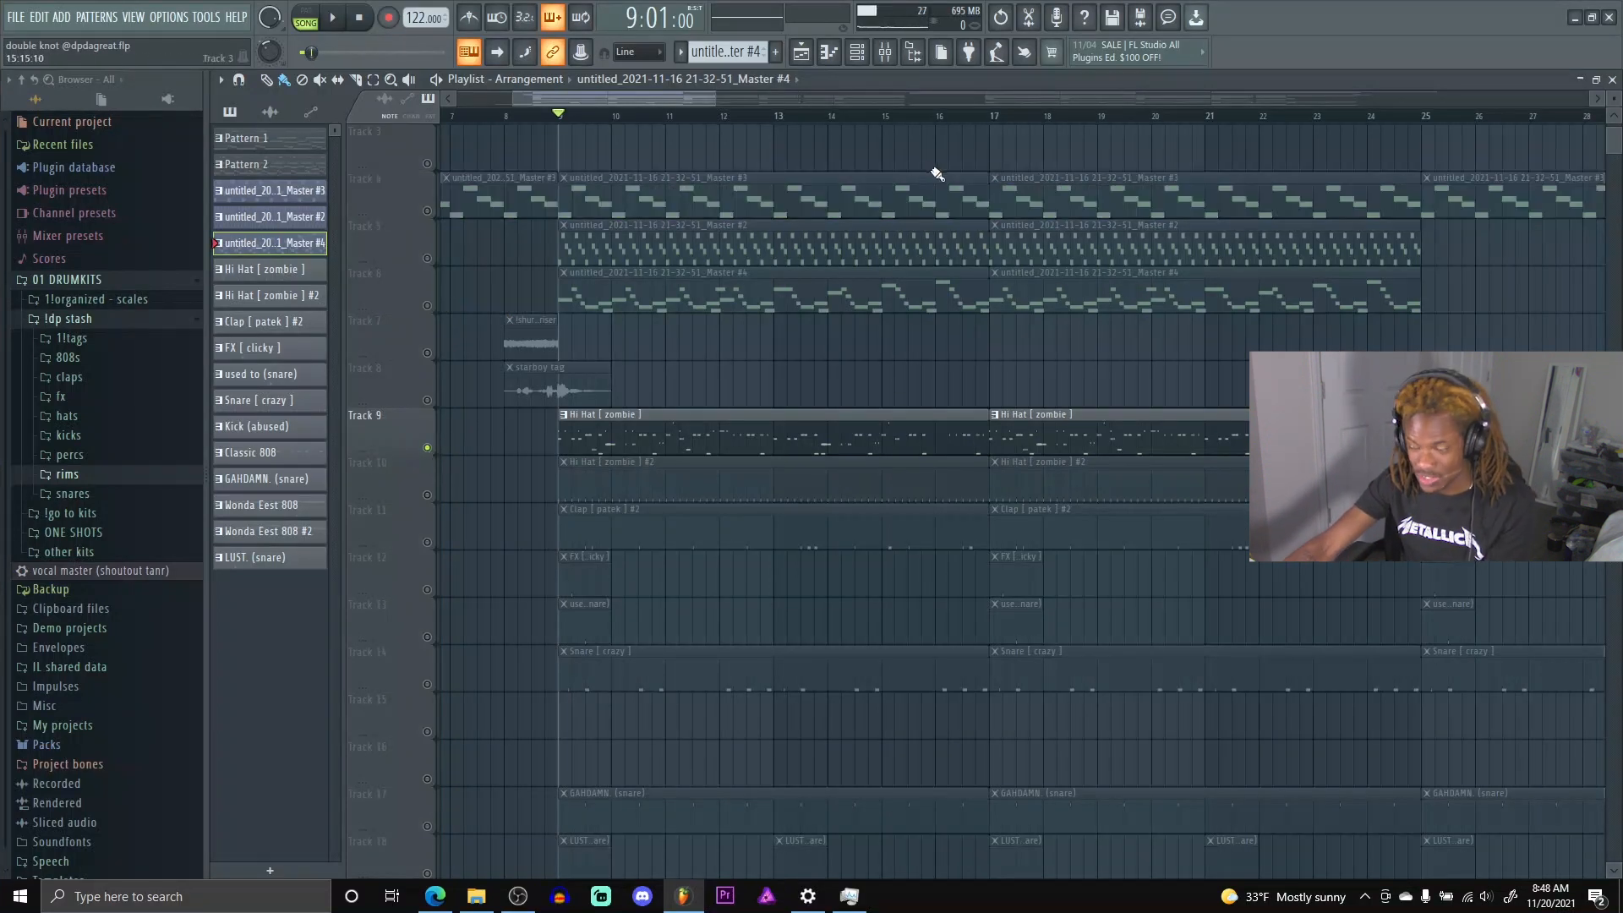
- Play back the soloed hi-hat track from bar 9 and open the Hi Hat [ zombie ] pattern in the piano roll
key("space")
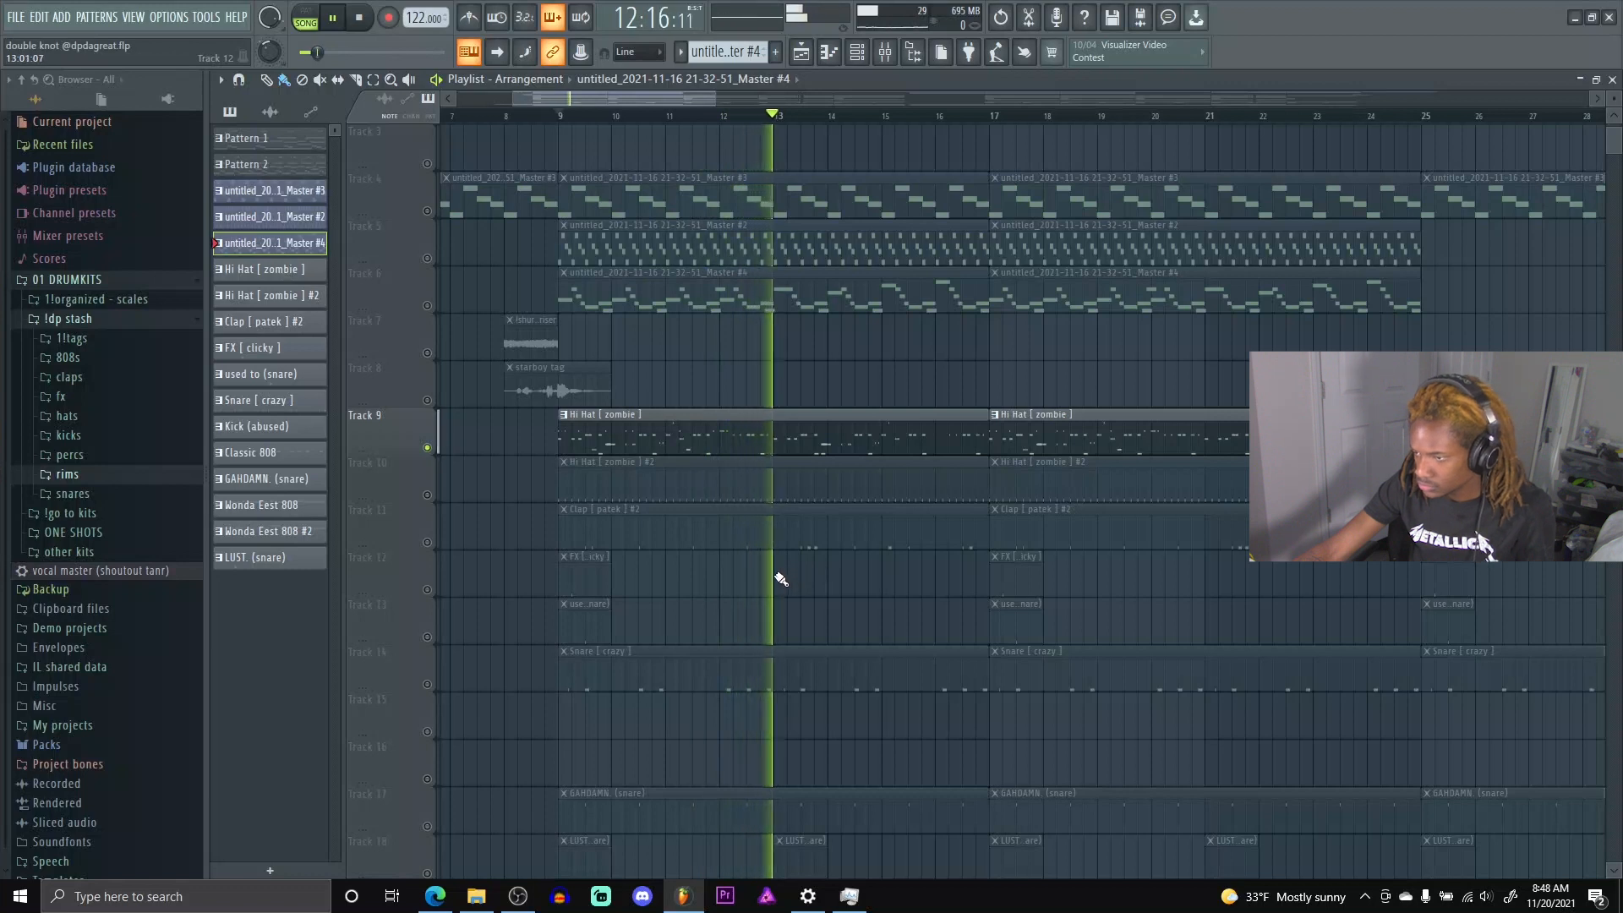
key("space")
double_click(591, 424)
scroll(592, 423, "down", 1)
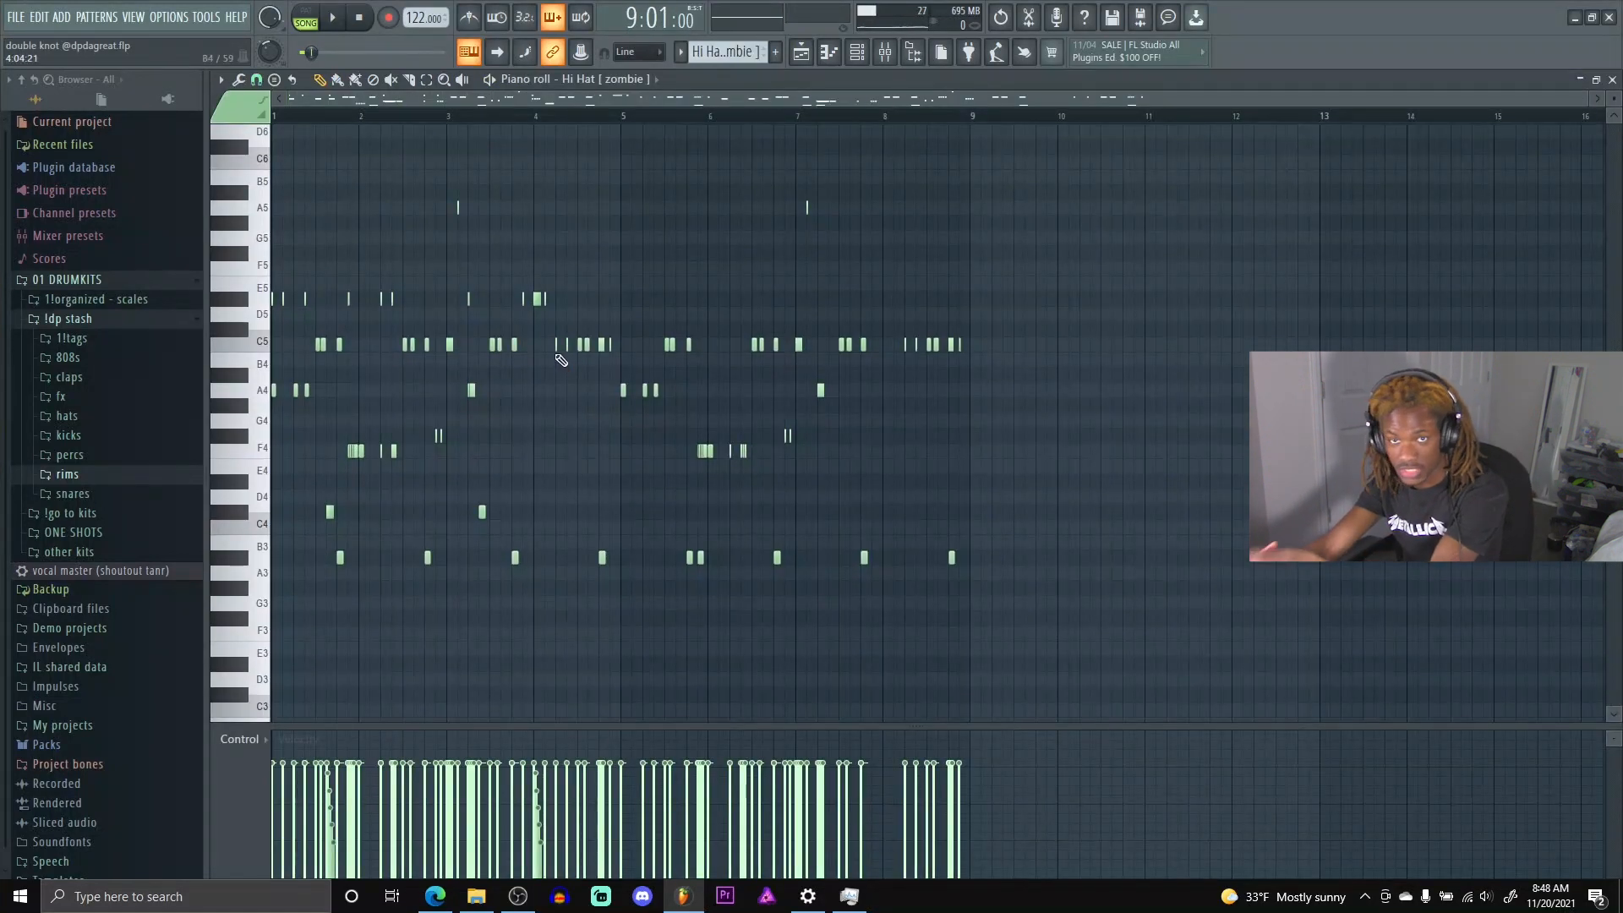
scroll(299, 127, "up", 5)
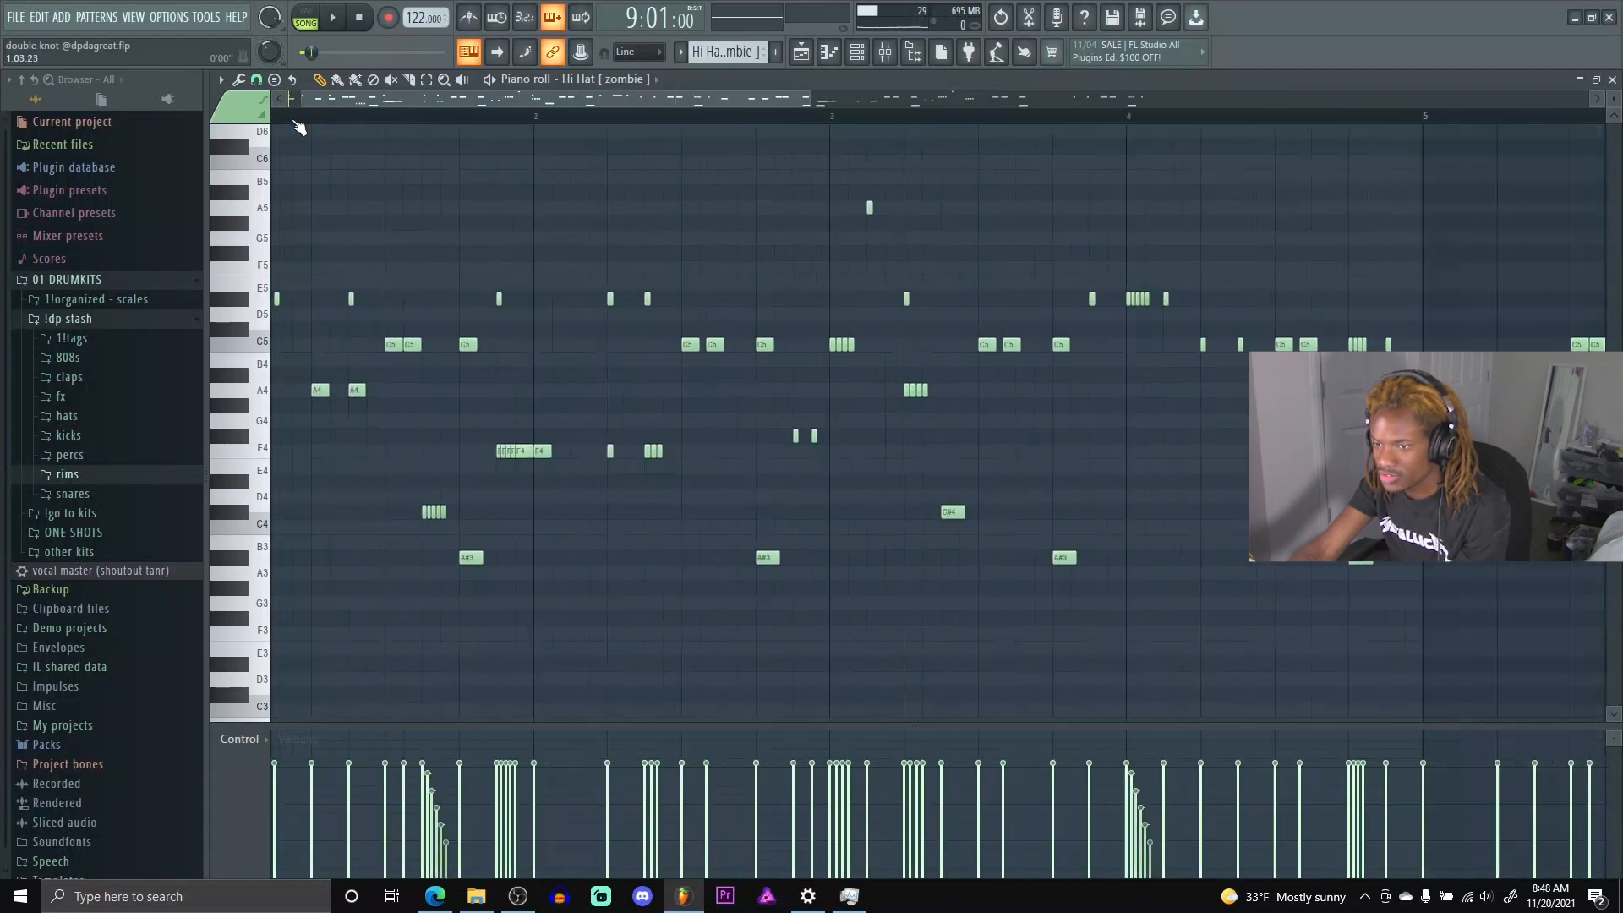
- Examine the notes of the whole Hi Hat [ zombie ] pattern in the piano roll and return to the playlist
scroll(299, 127, "down", 3)
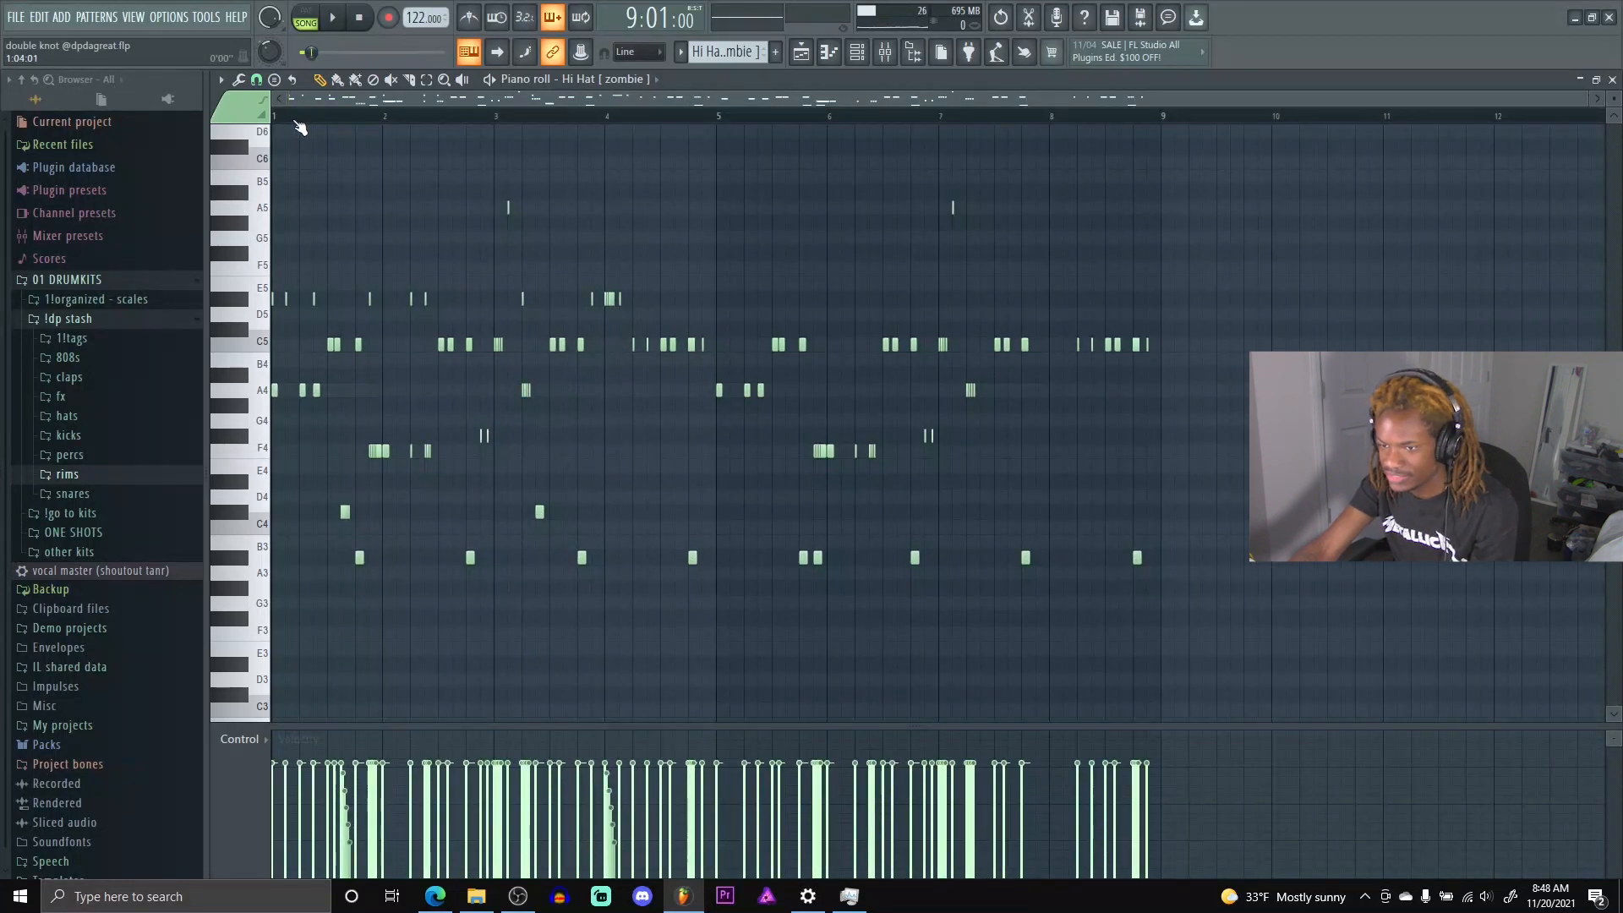
scroll(299, 129, "up", 2)
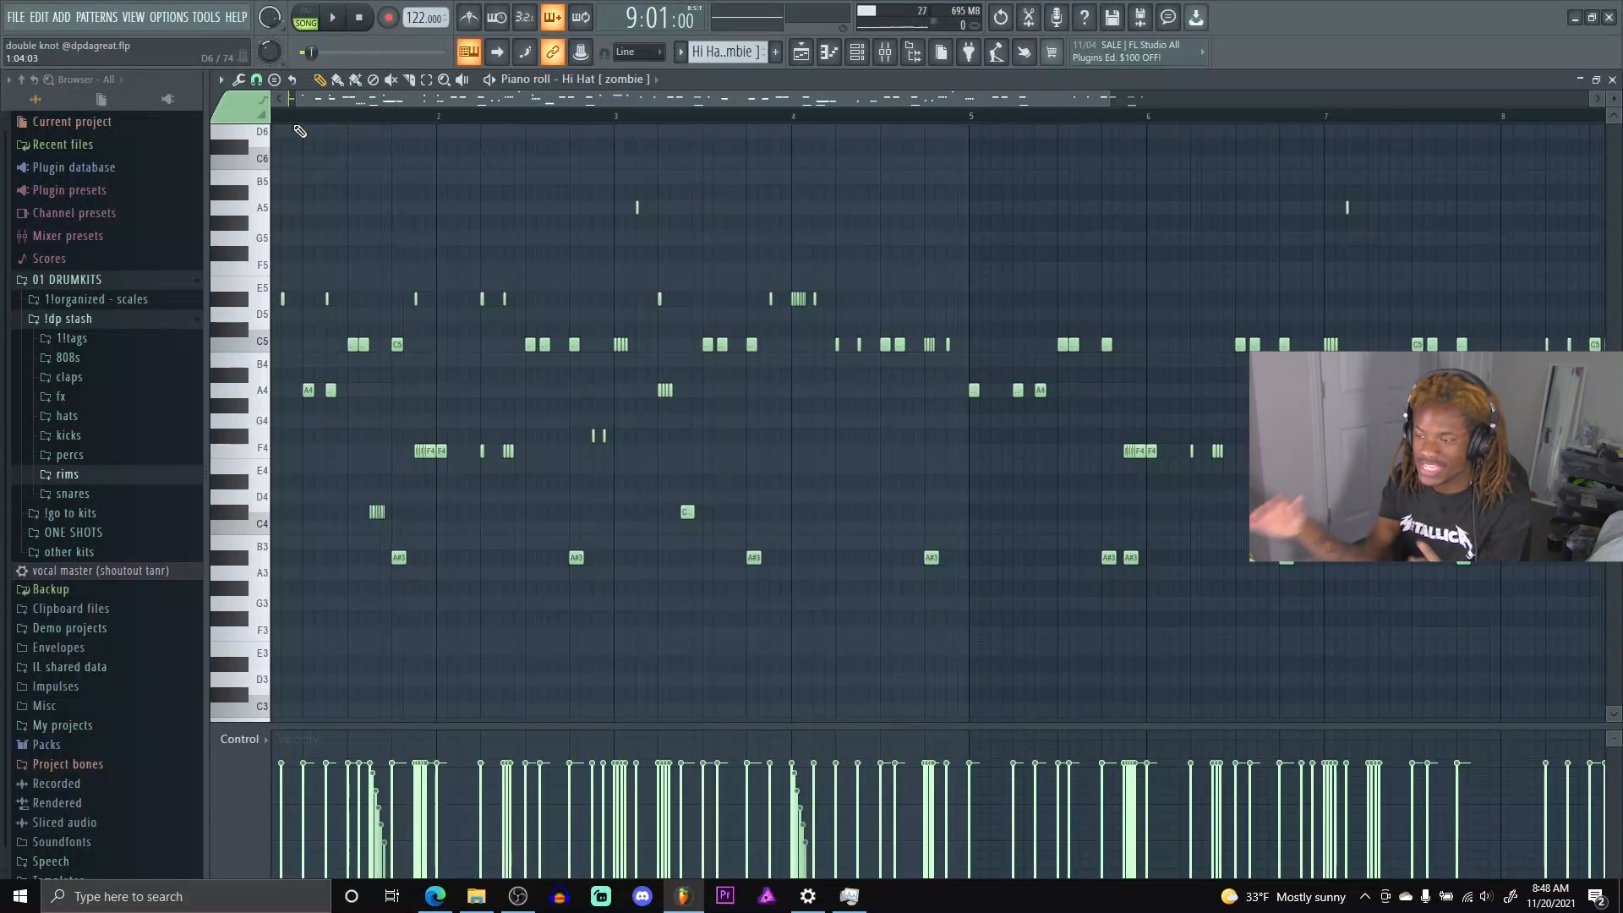
left_click_drag(628, 100, 350, 110)
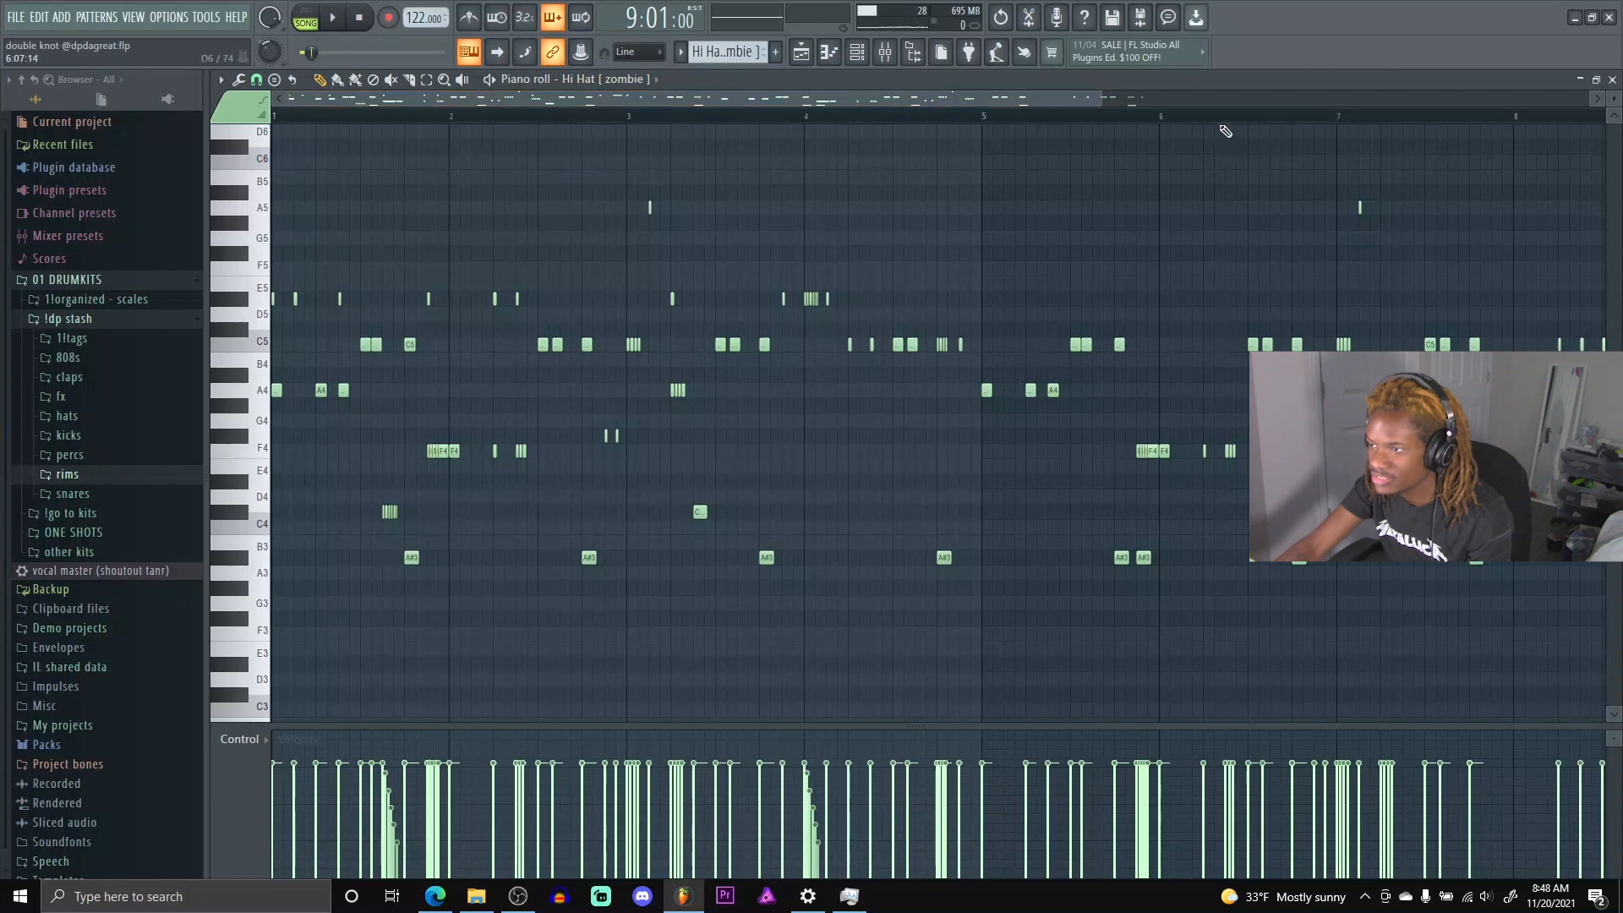
left_click_drag(1103, 97, 1350, 98)
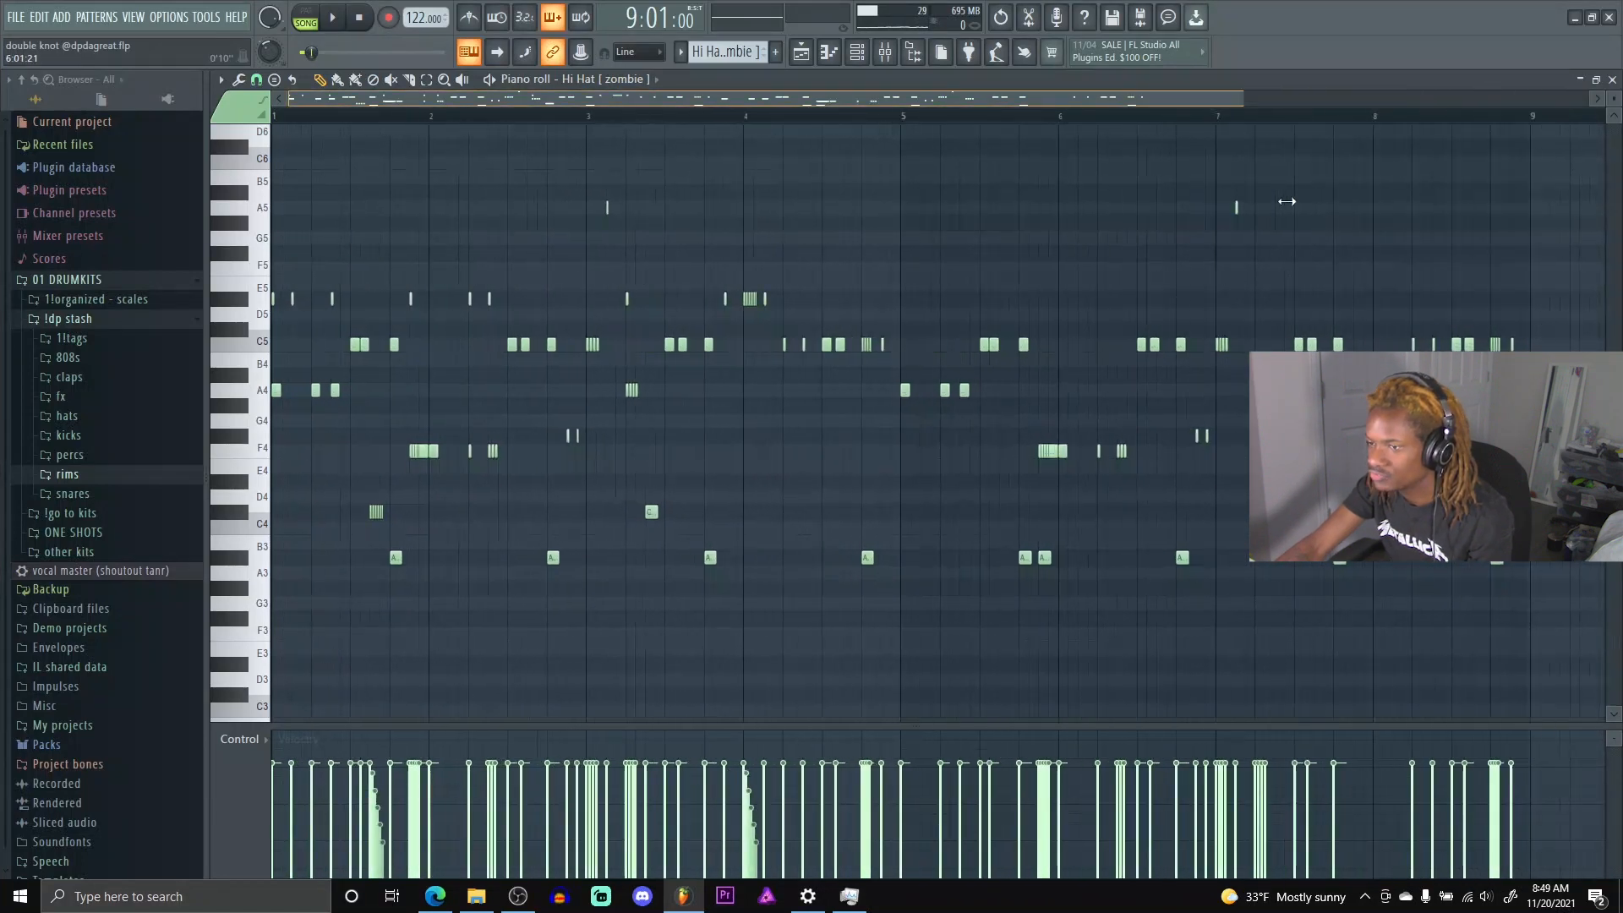
left_click(805, 51)
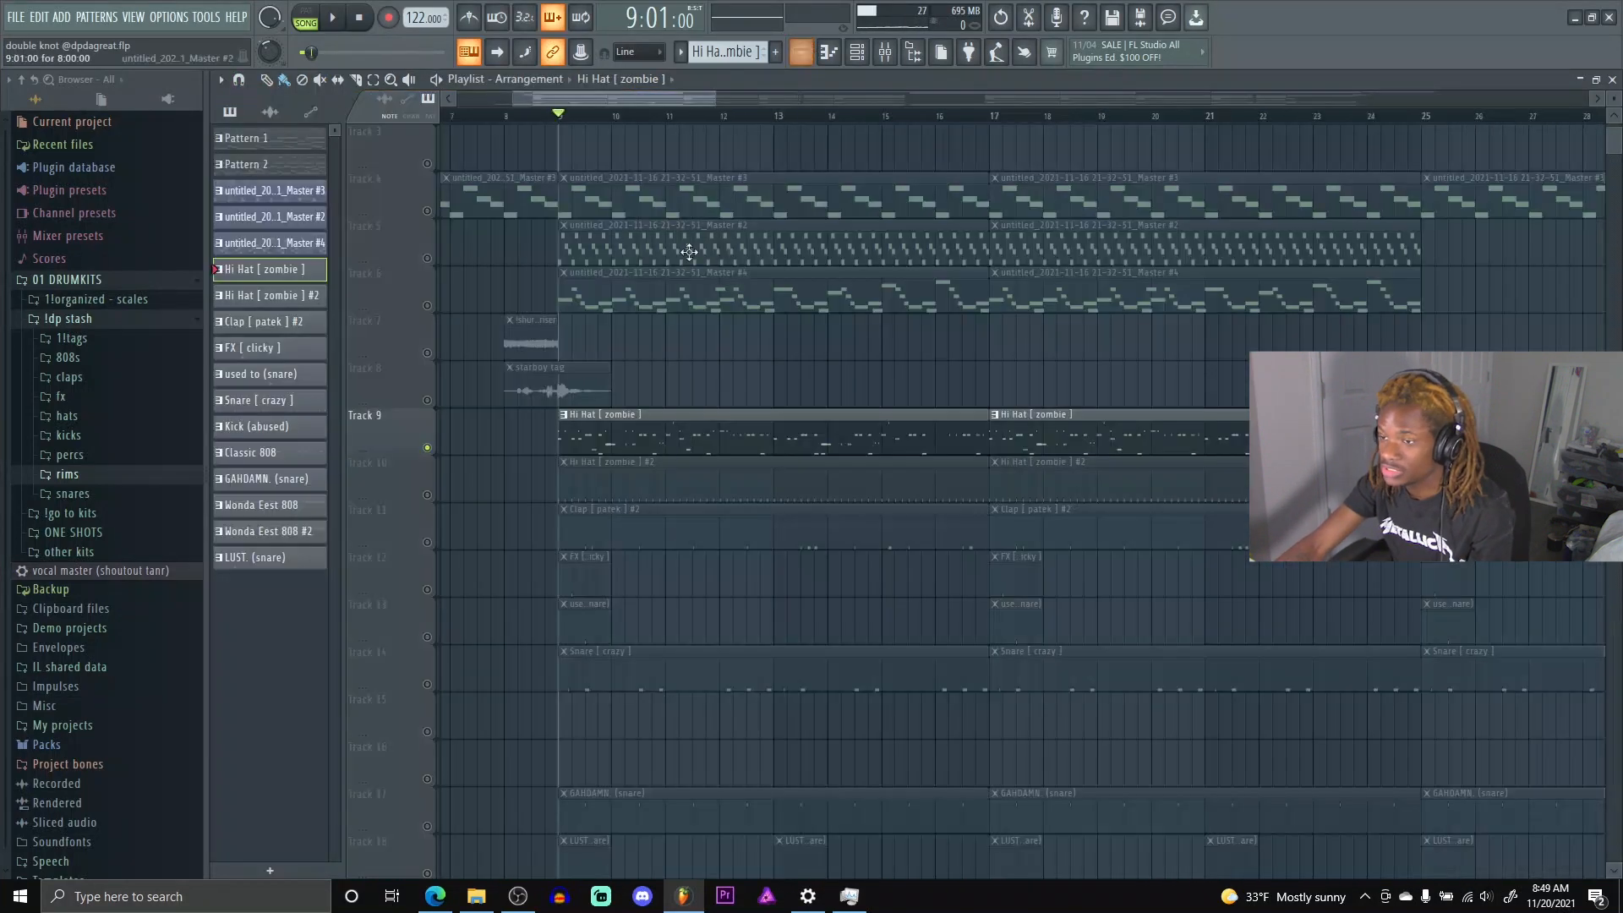
- Unmute track 10 and view the notes of its Hi Hat [ zombie ] #2 pattern in the piano roll
left_click(427, 496)
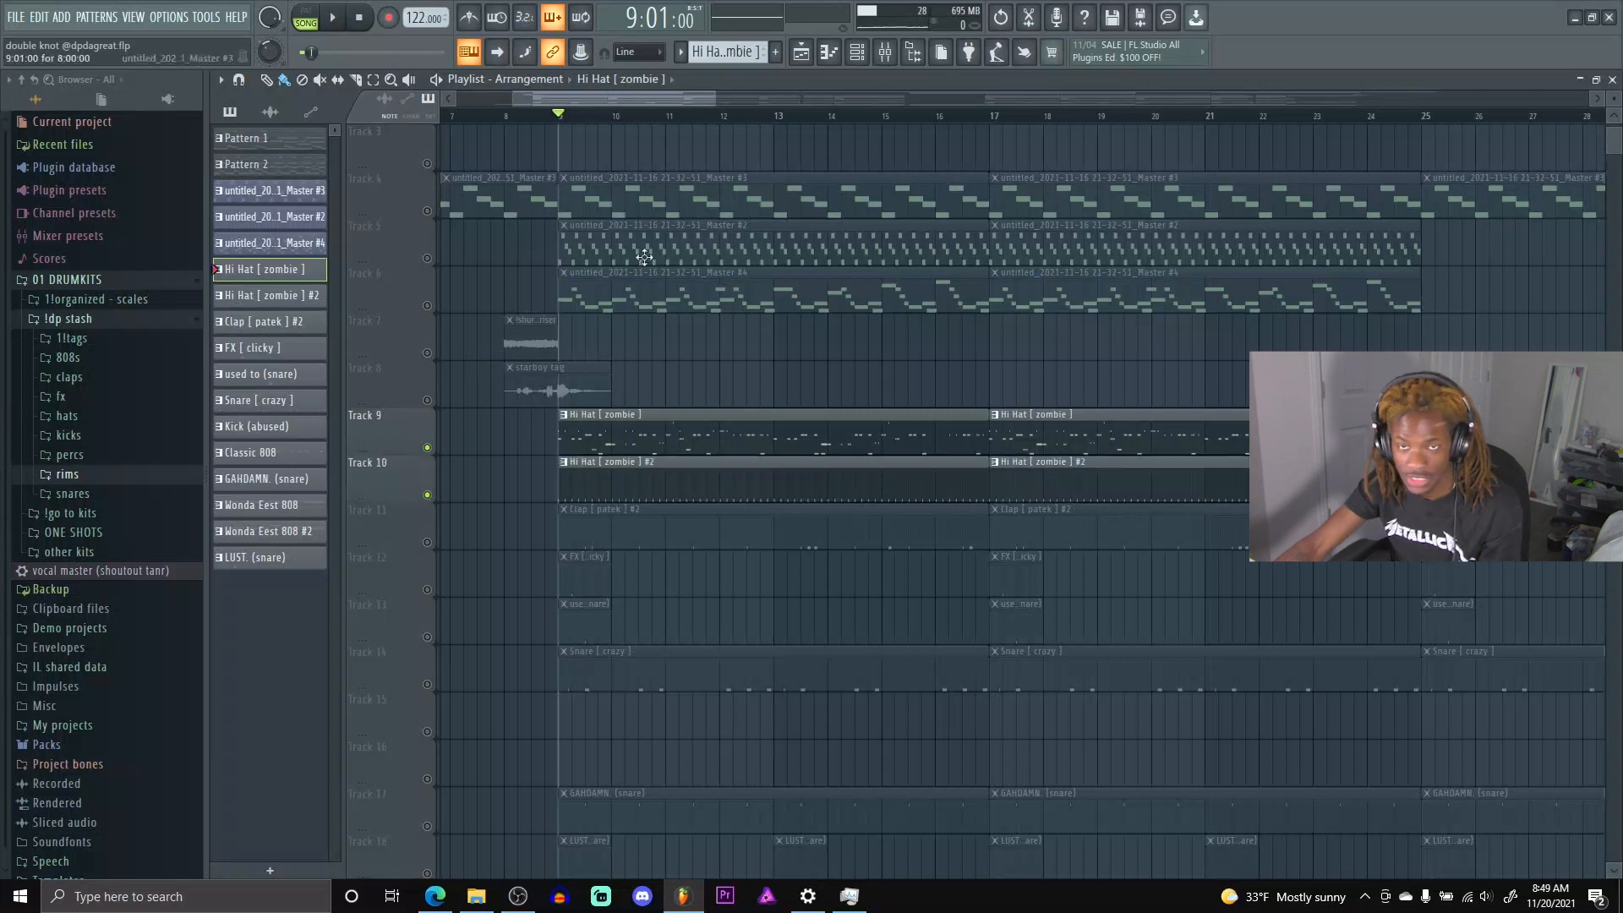
double_click(669, 490)
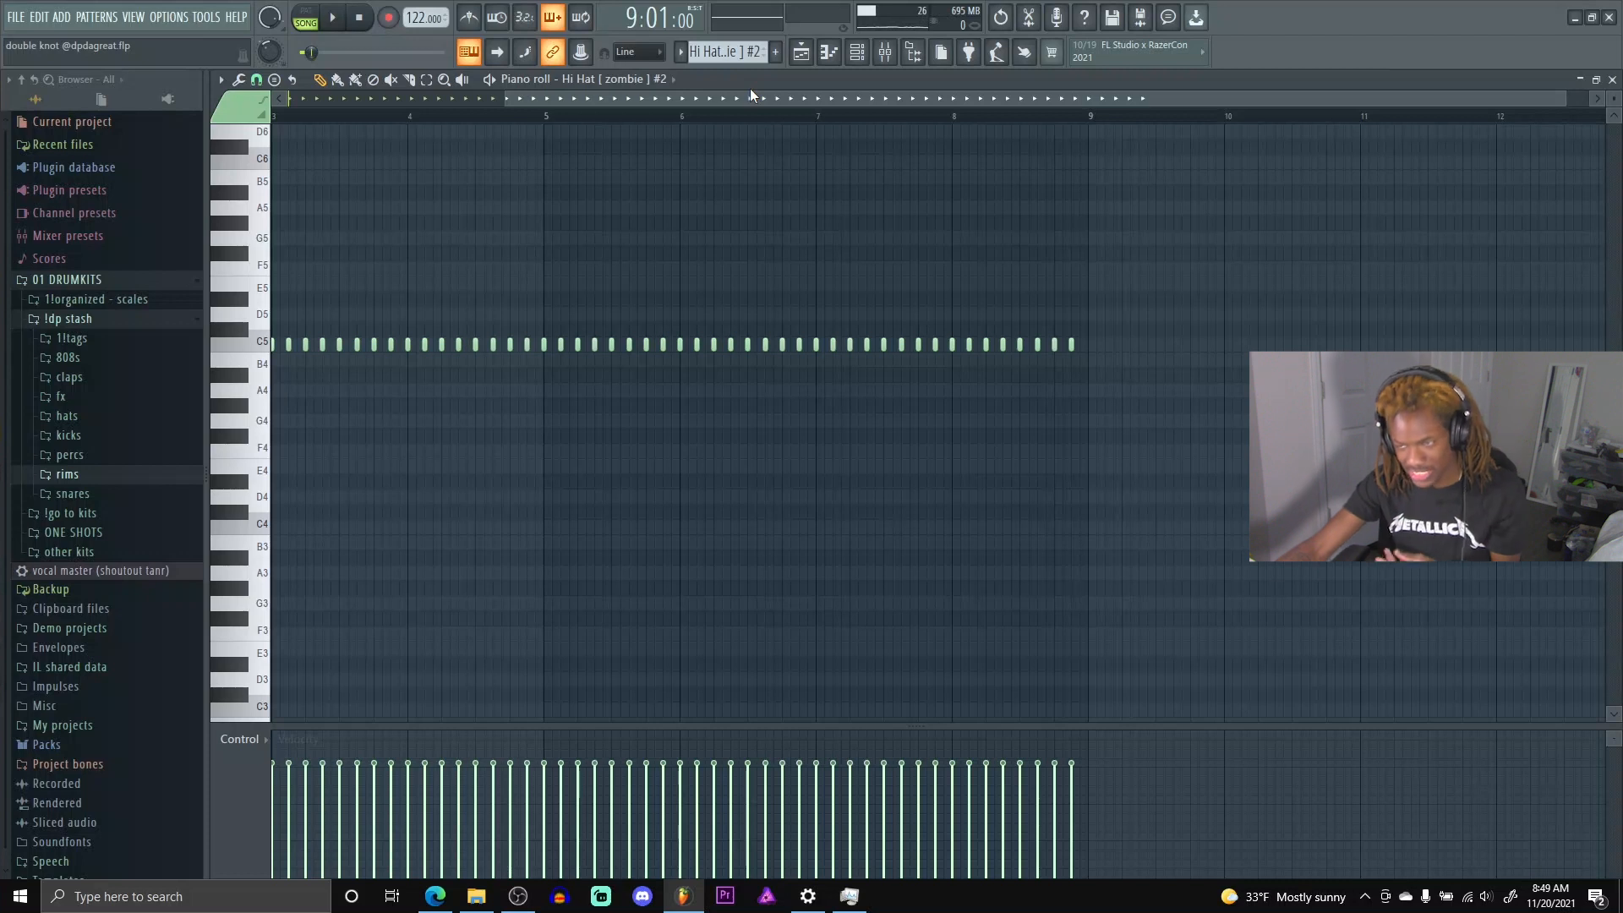
left_click(800, 53)
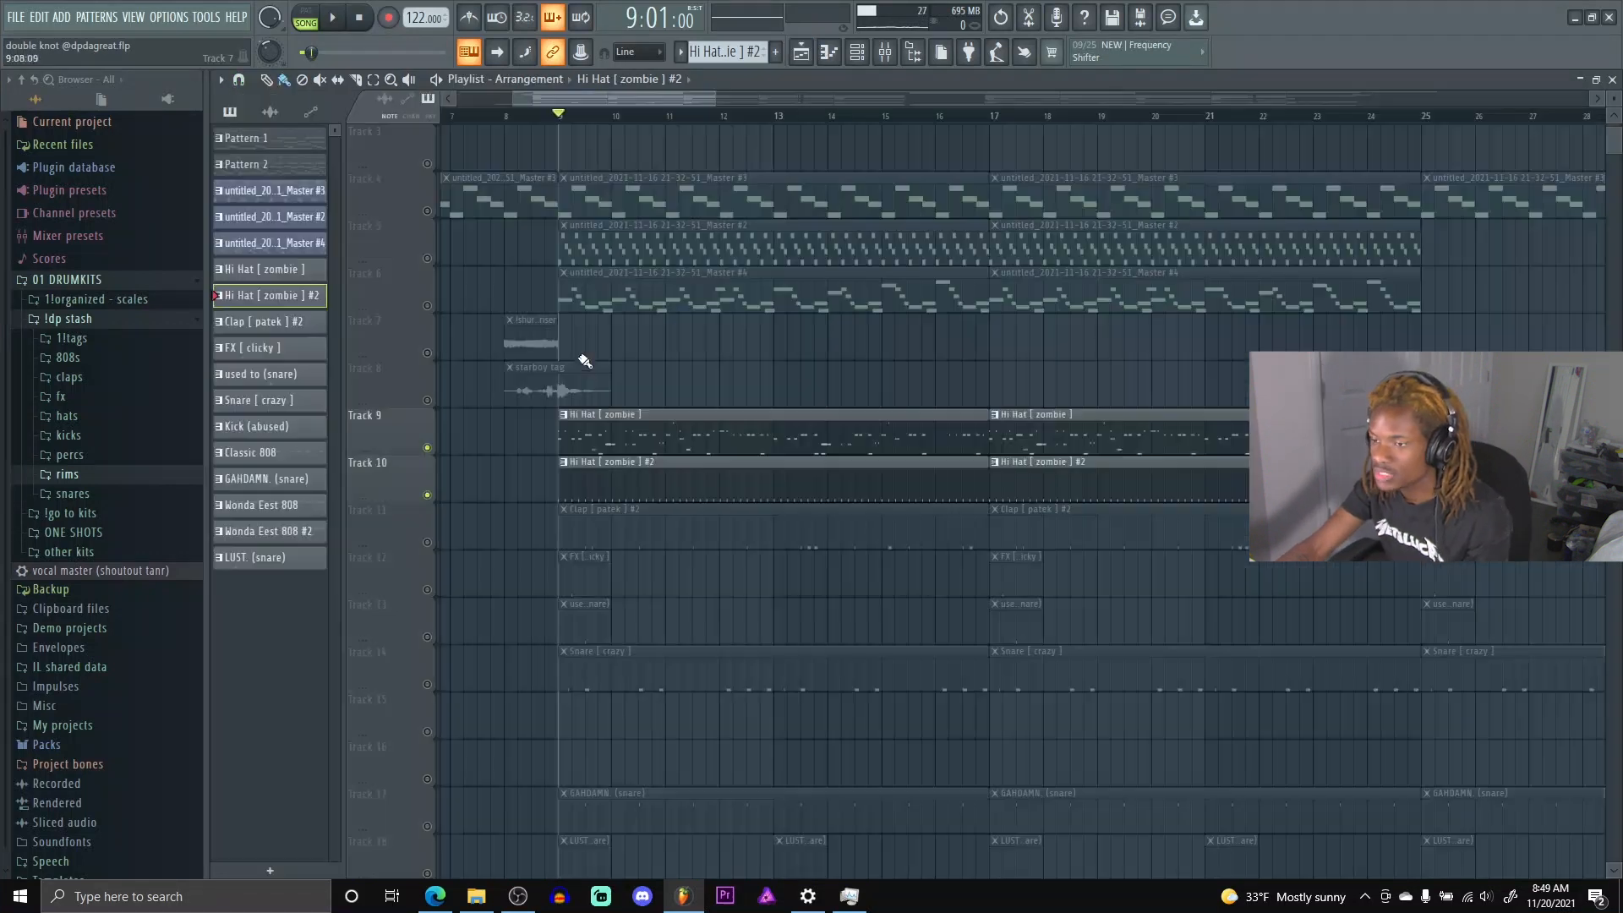
- Play both hi-hat tracks together from bar 9
left_click(334, 24)
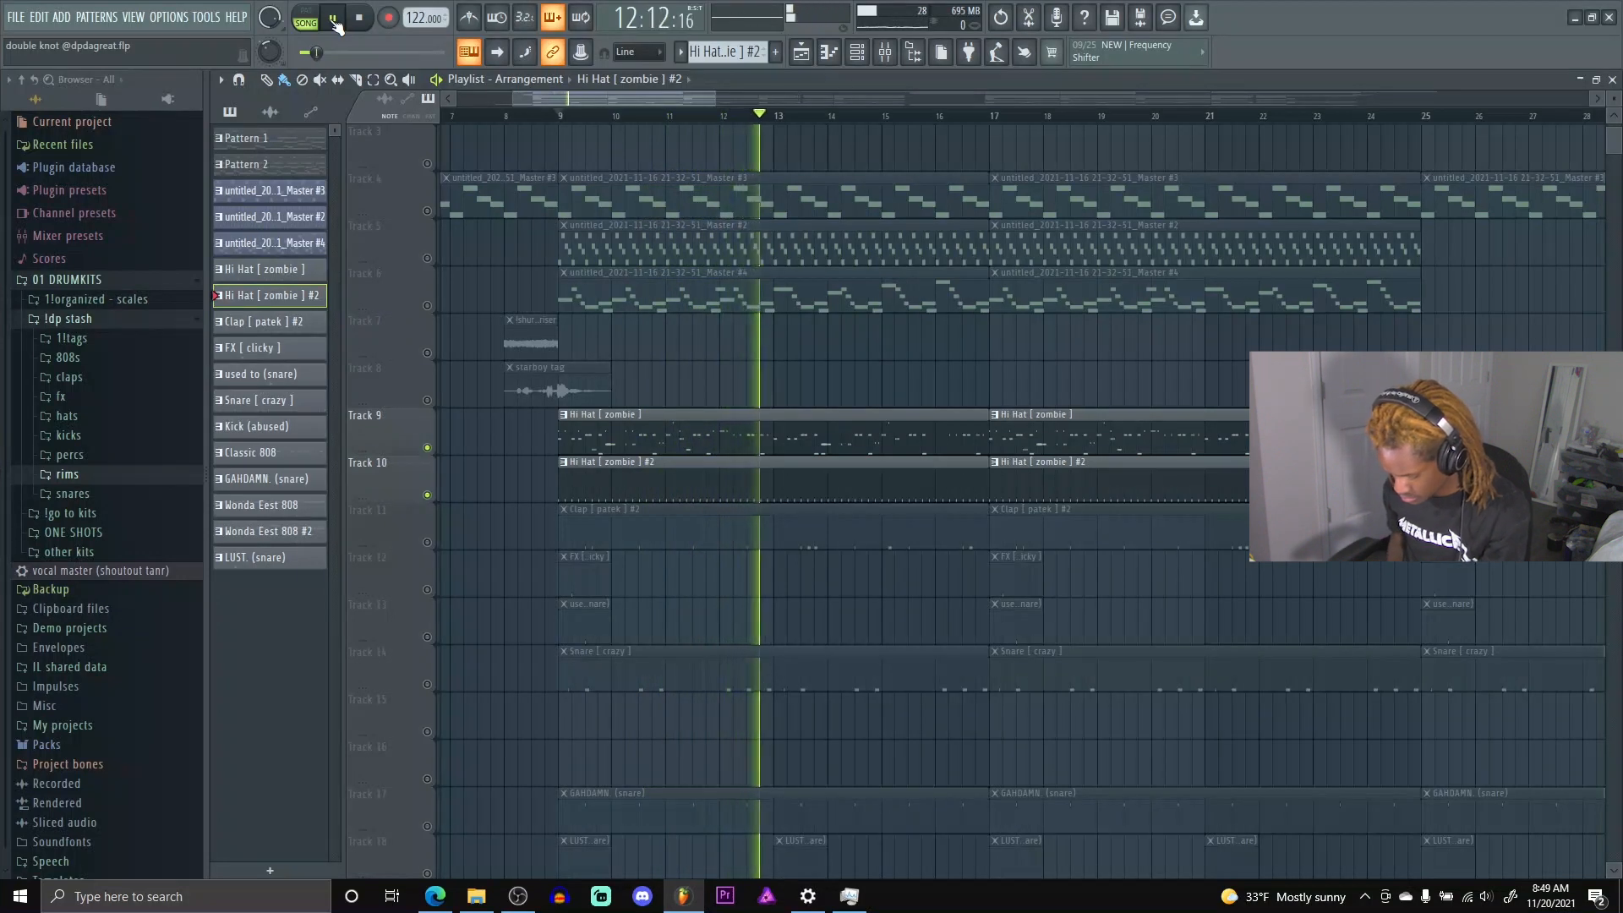
left_click(334, 21)
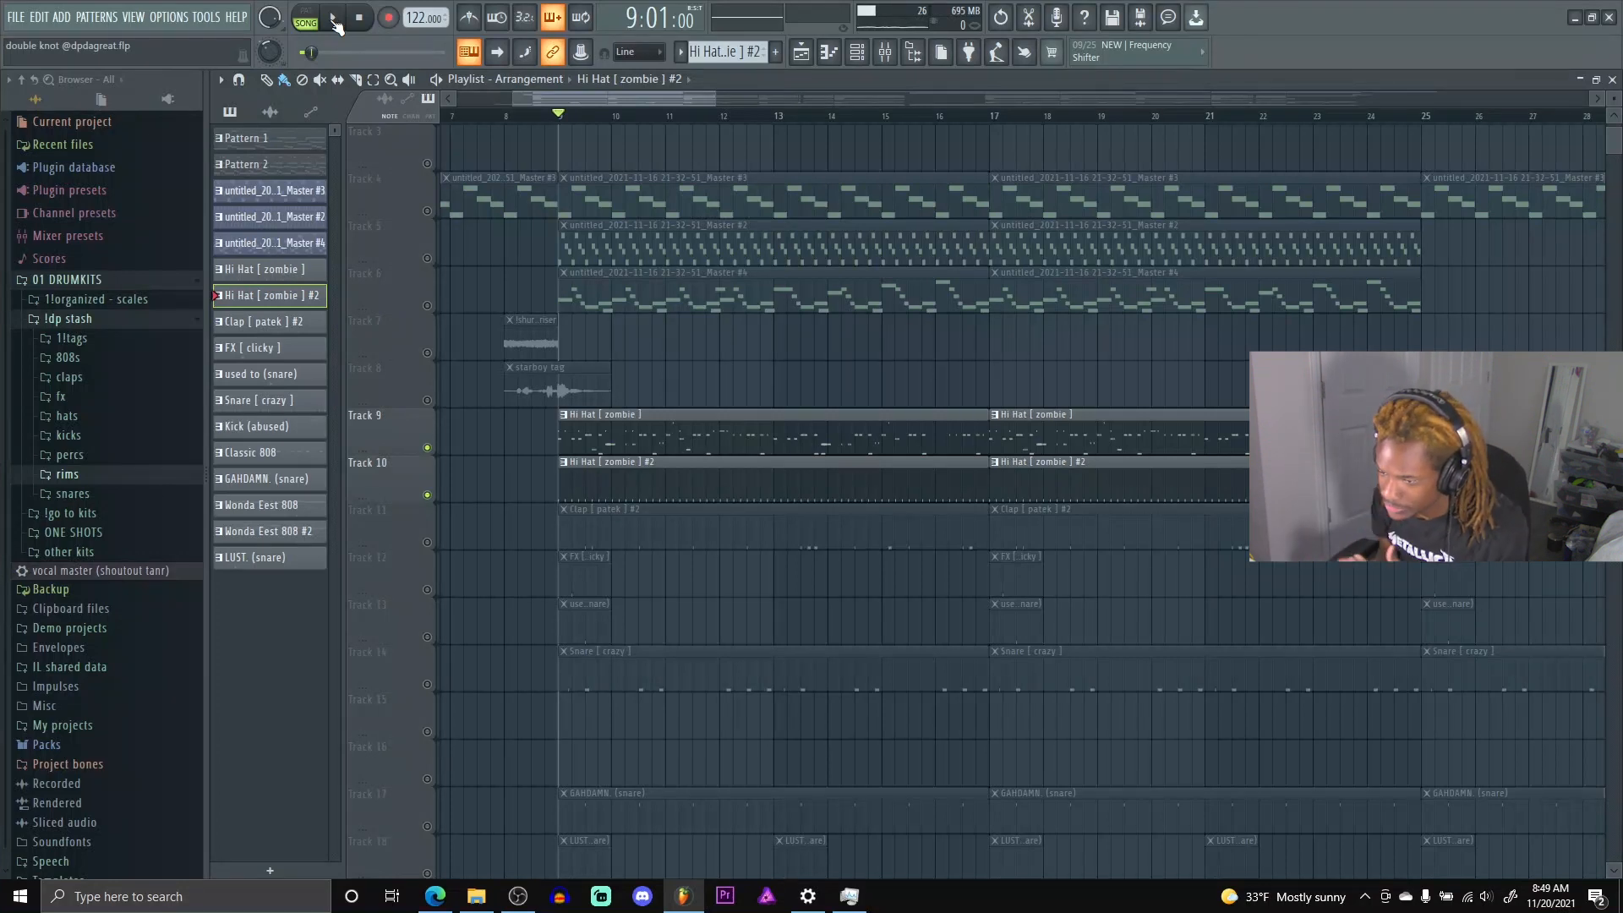
- Solo track 11, which holds the Clap [ patek ] #2 clips, and play it briefly from bar 9
scroll(762, 688, "down", 1)
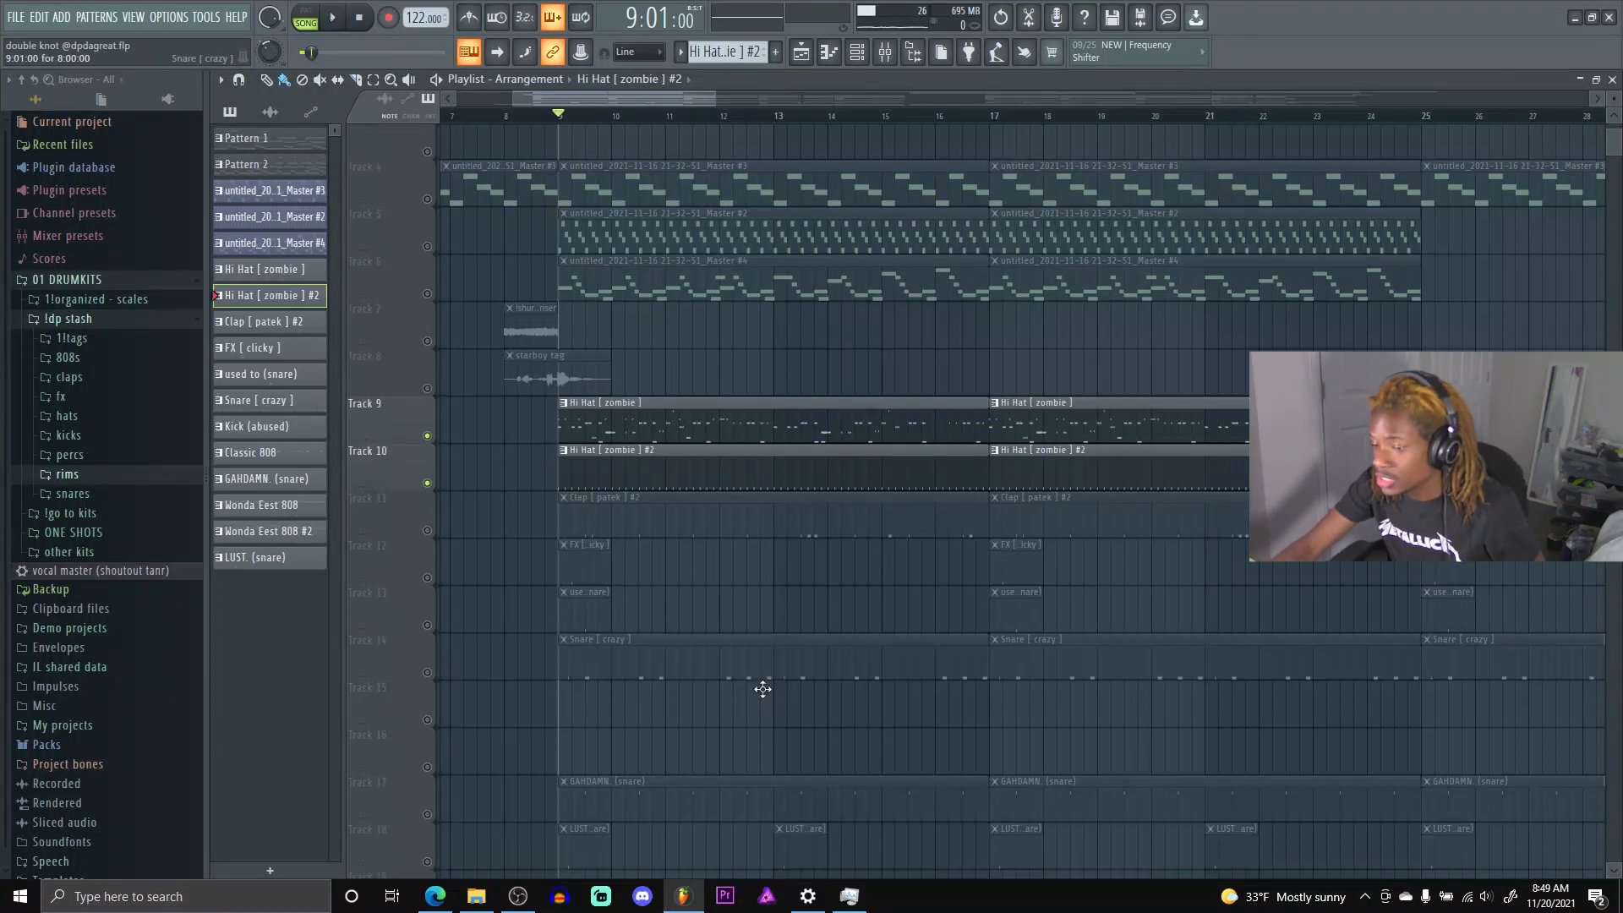
scroll(762, 689, "down", 3)
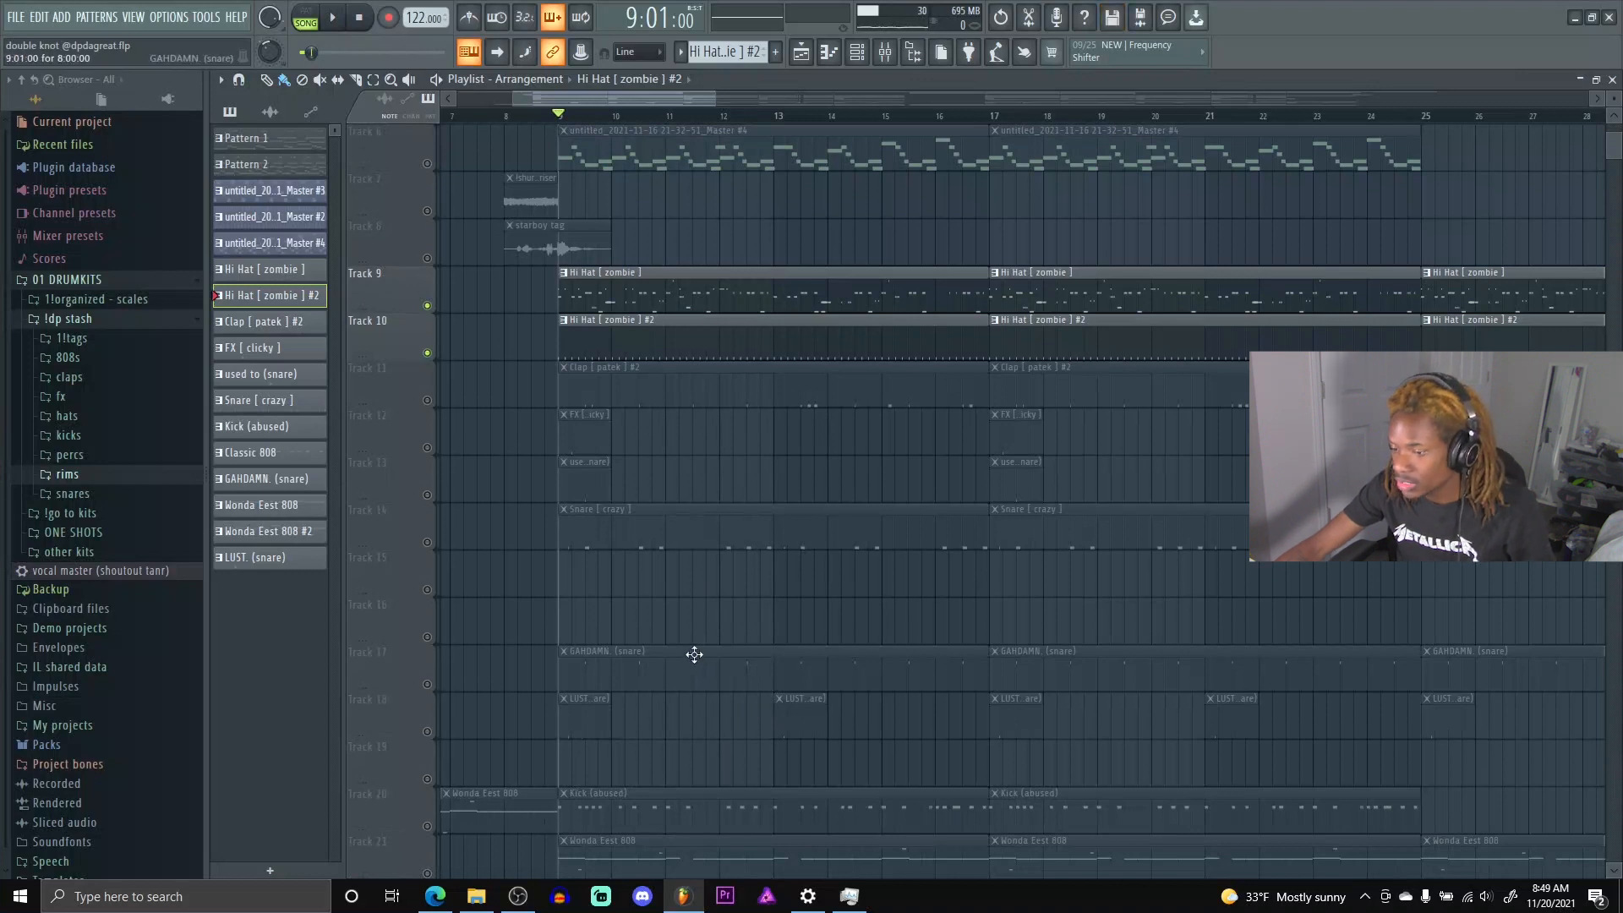
scroll(694, 655, "down", 2)
scroll(712, 622, "up", 3)
scroll(712, 621, "up", 1)
left_click(427, 447)
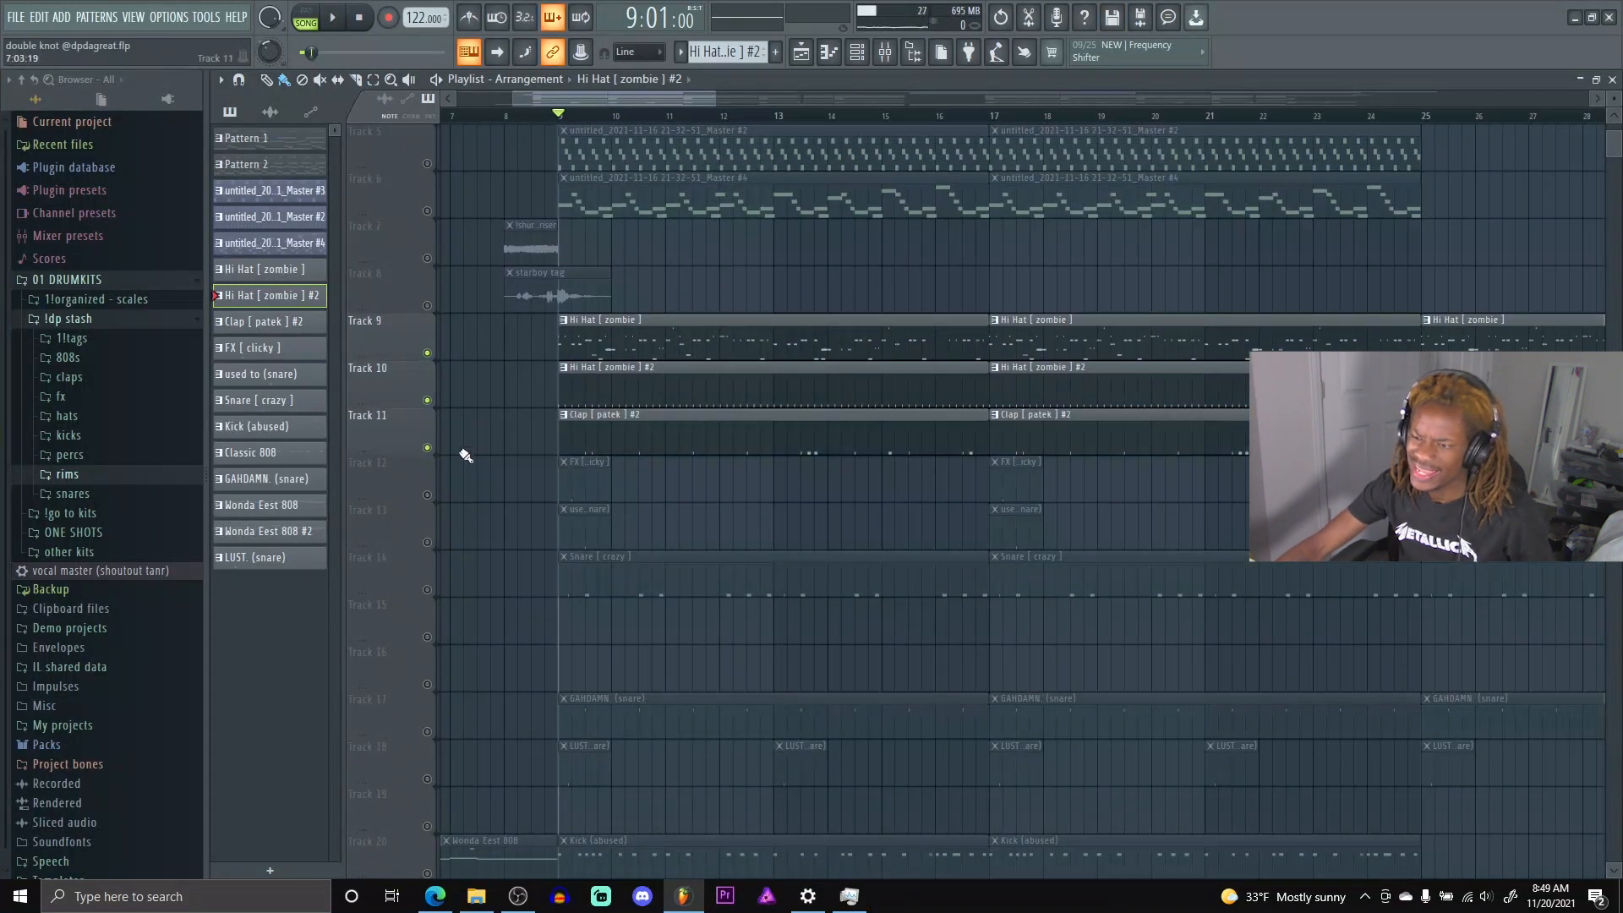
right_click(427, 448)
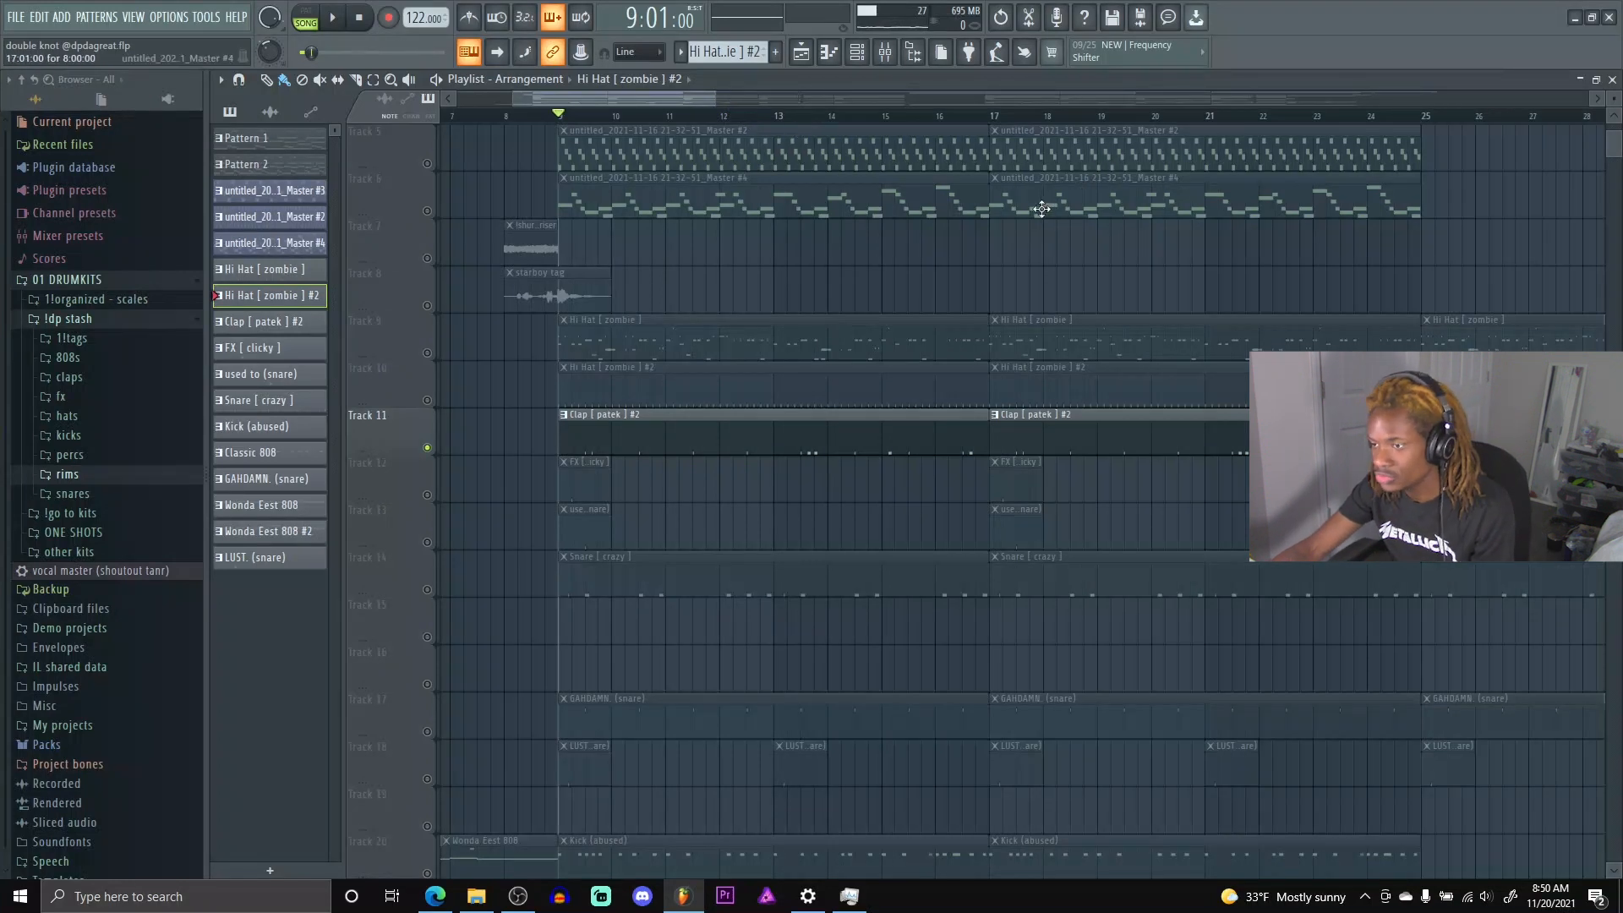
key("space")
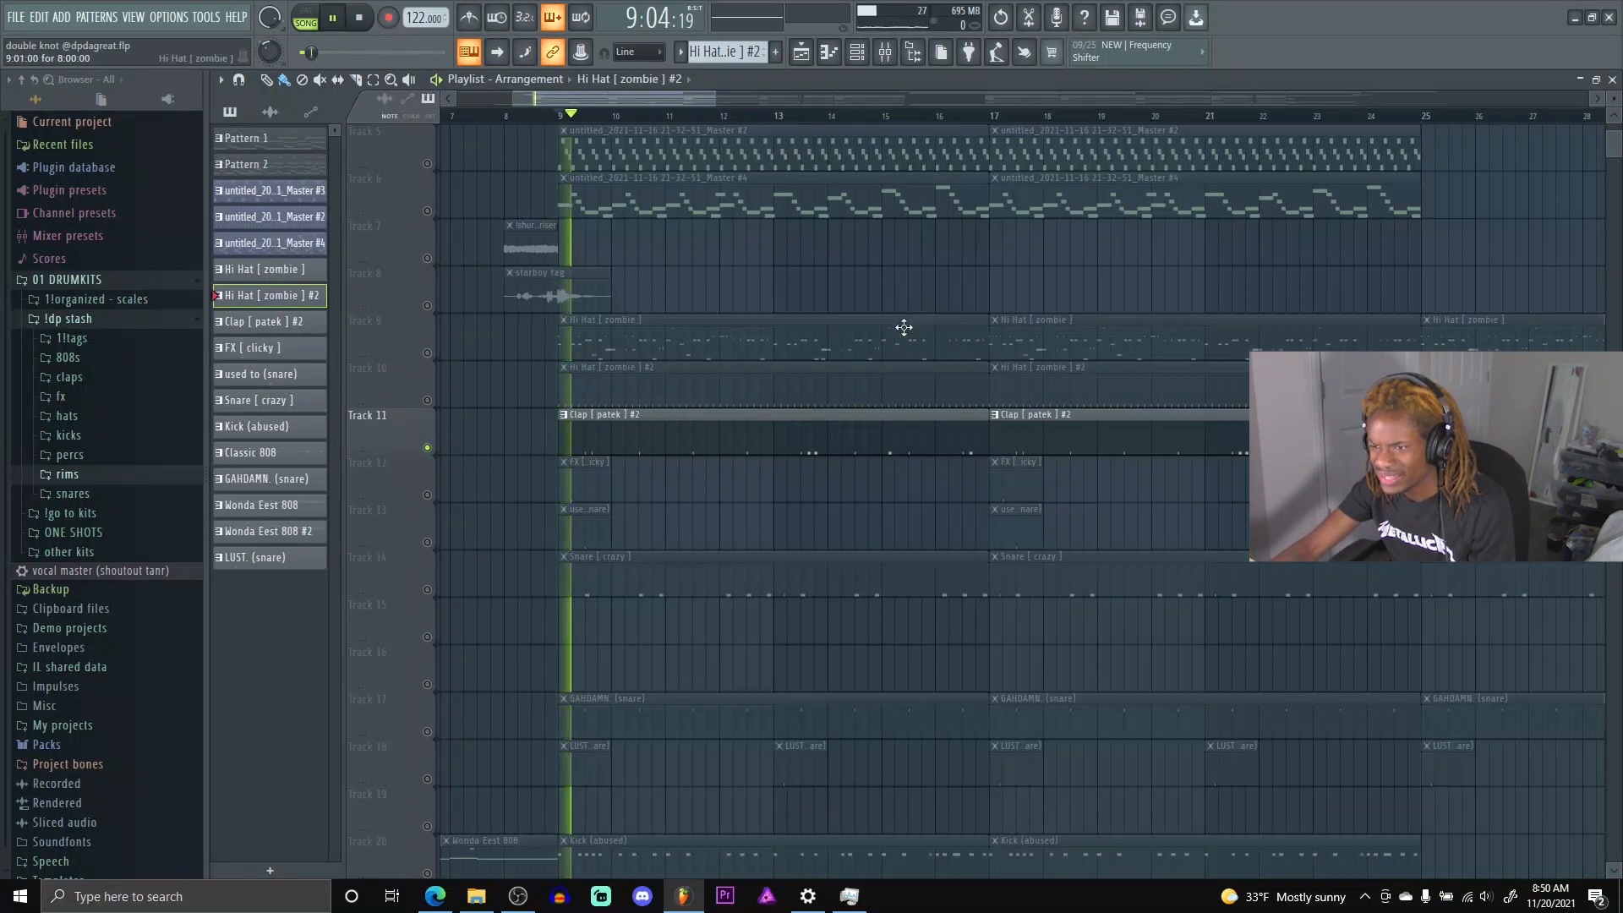
key("space")
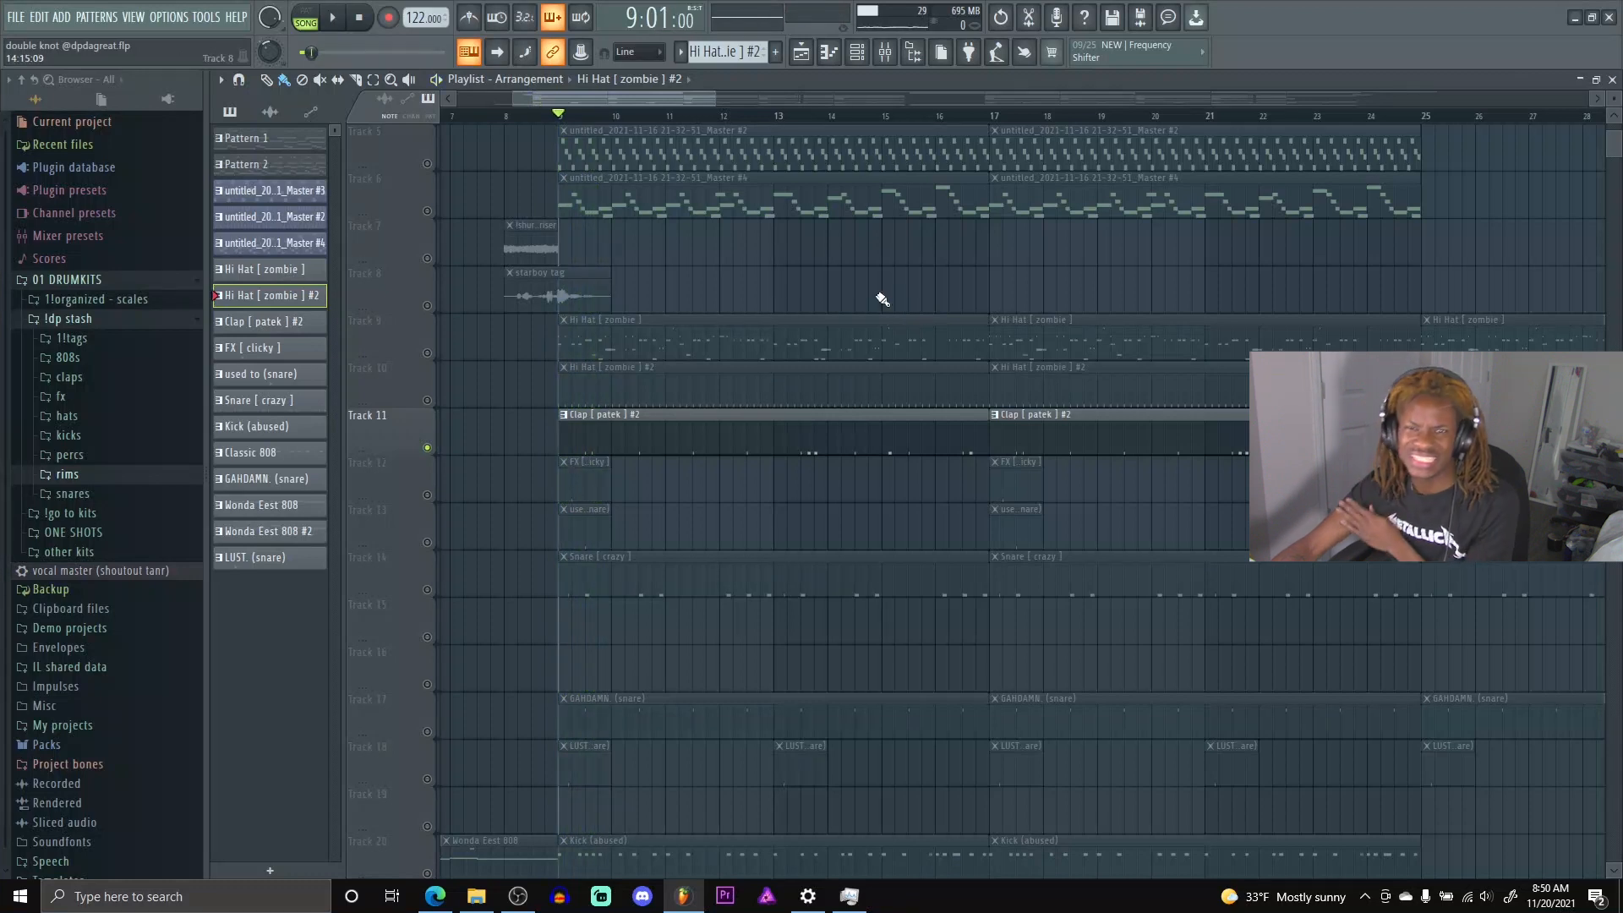
- Delete all Clap [ patek ] #2 clips from track 11 and unmute the GAHDAMN. (snare) clips on track 17
right_click(680, 441)
scroll(696, 446, "down", 3)
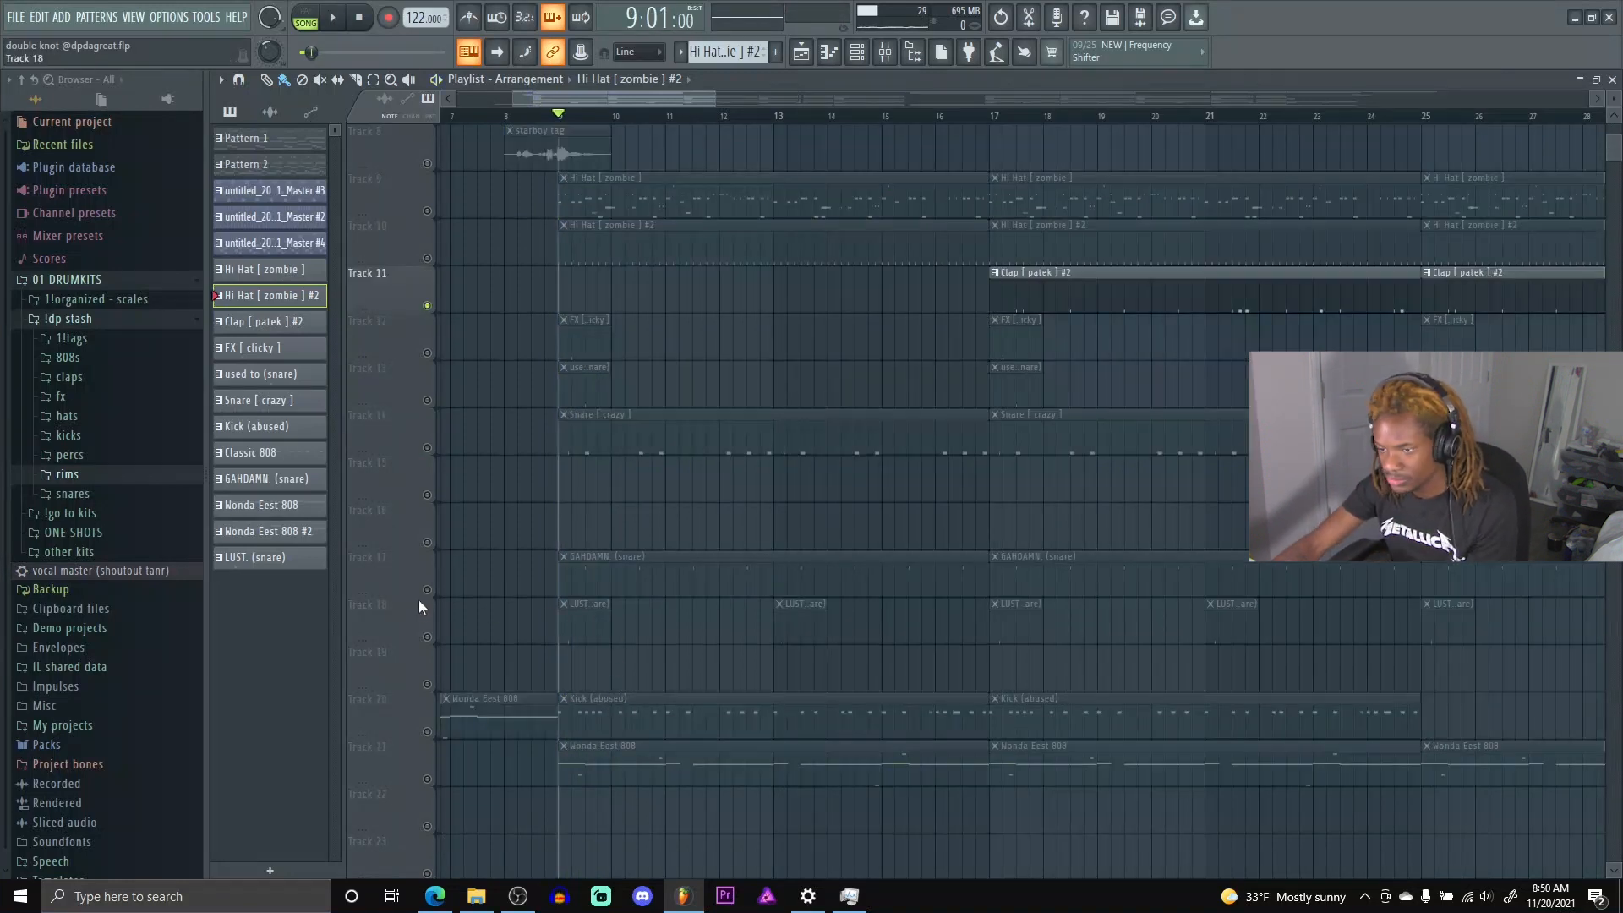
left_click(425, 572)
scroll(1095, 448, "up", 3)
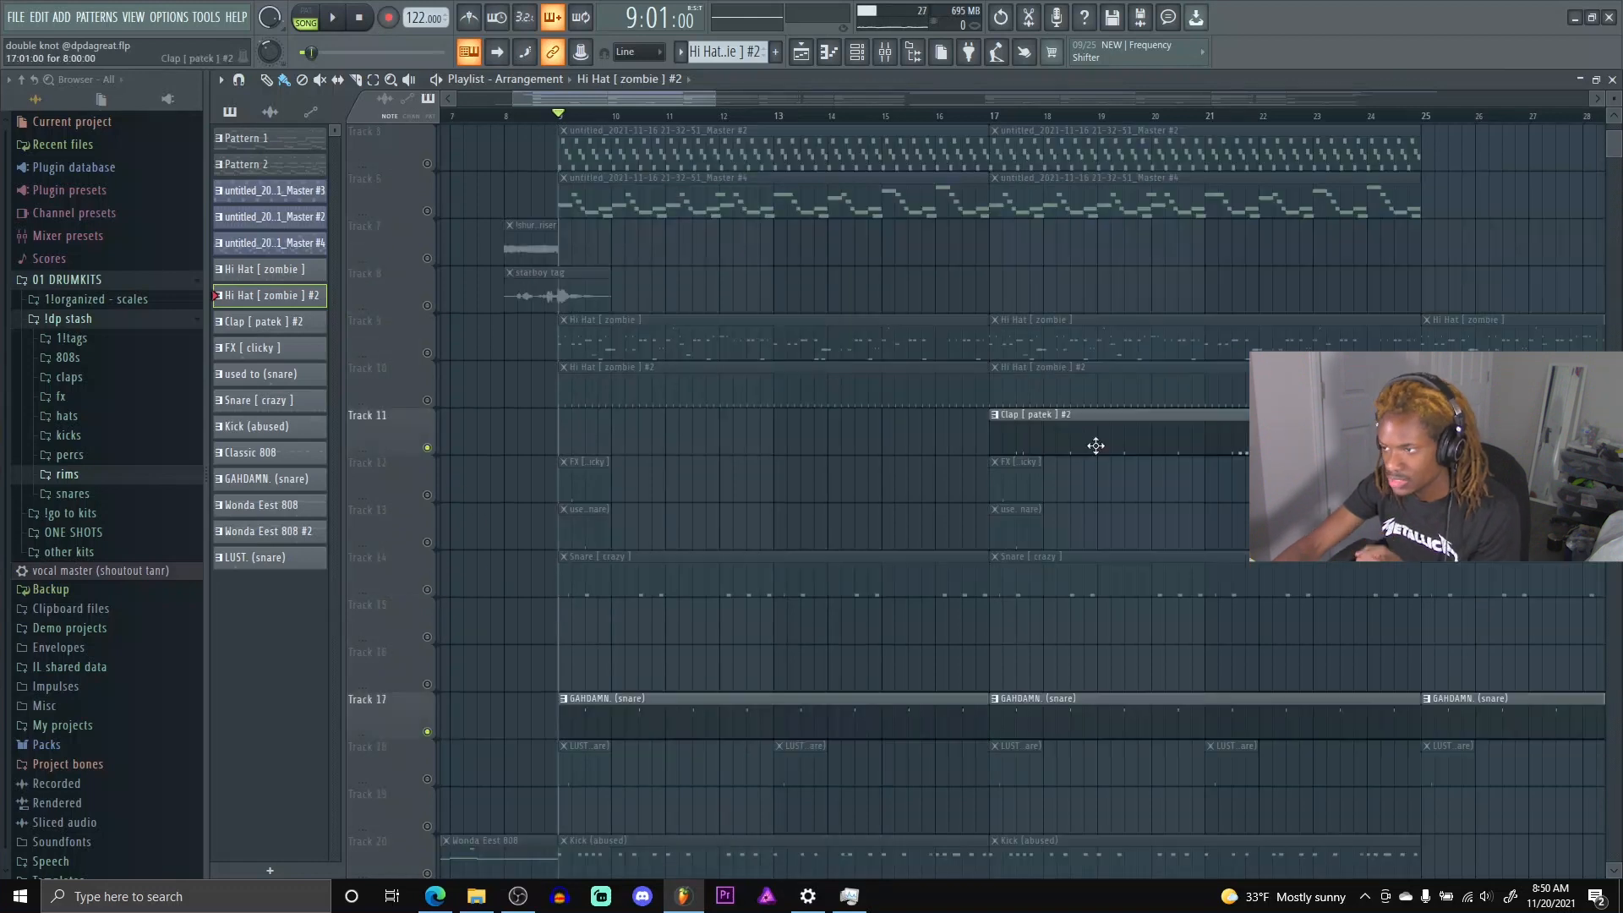
left_click_drag(718, 98, 1574, 135)
left_click_drag(1374, 433, 526, 428)
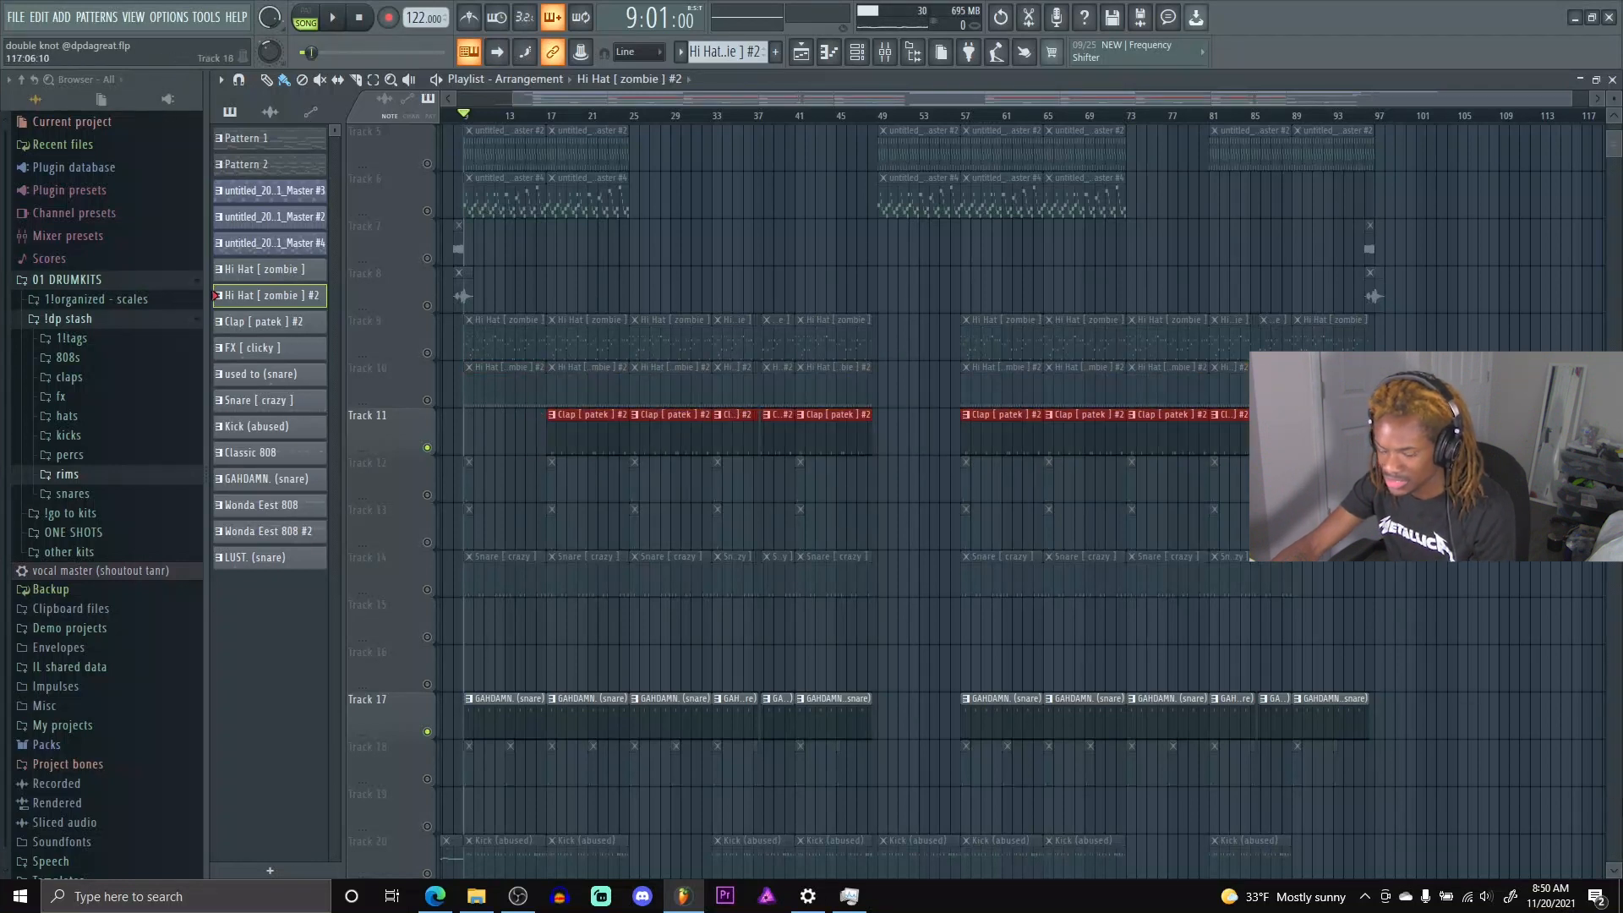
key("Delete")
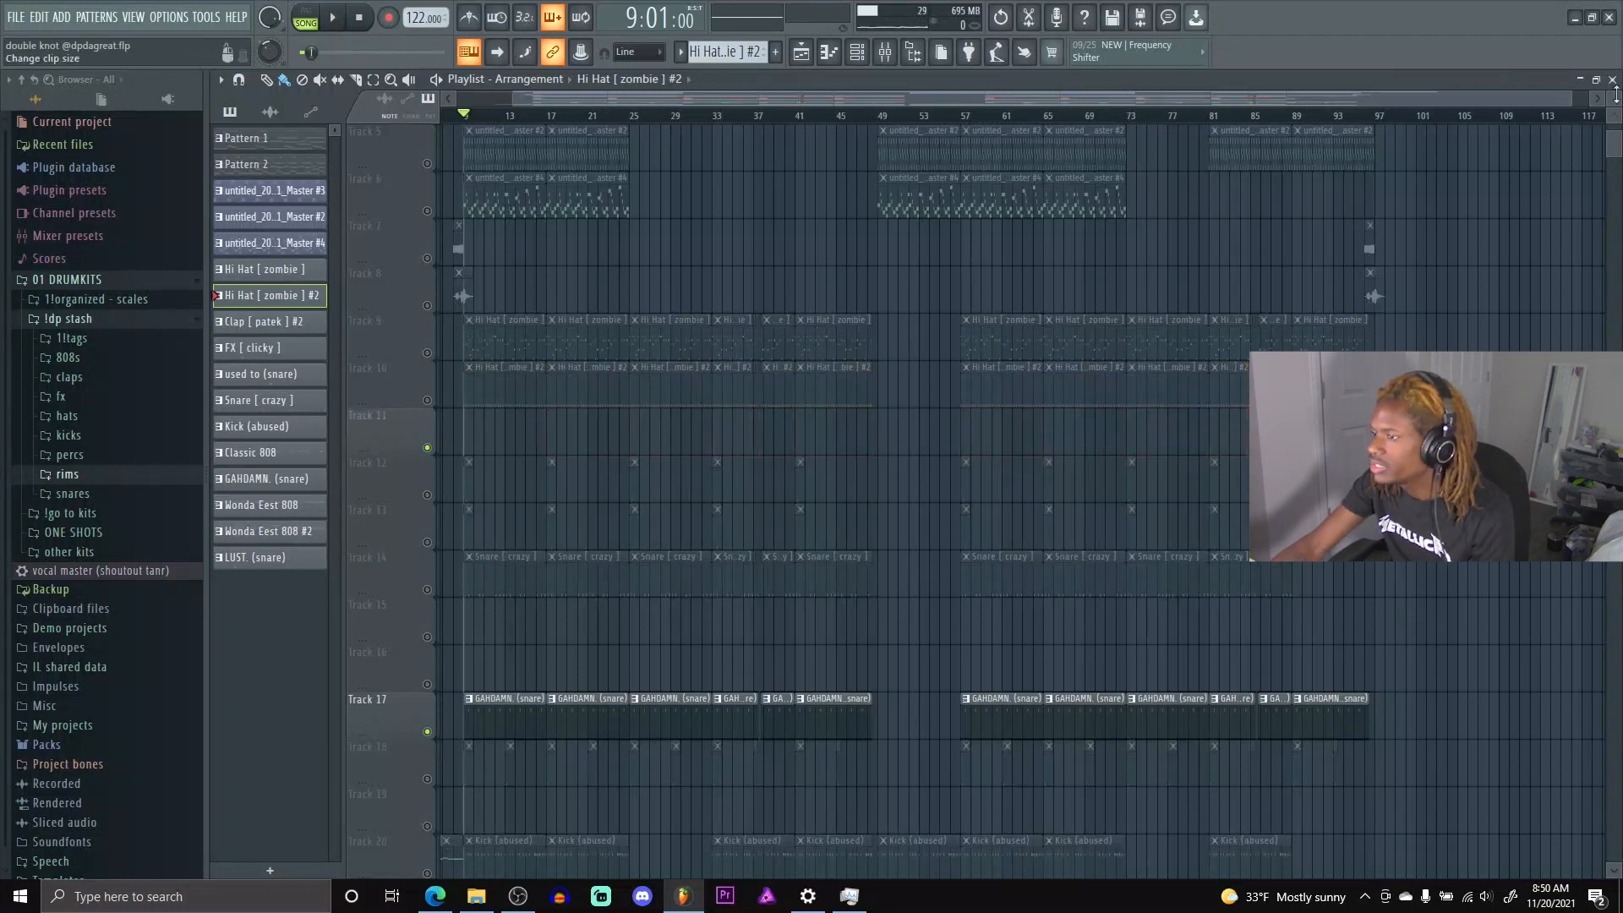
- Unmute hi-hat tracks 9 and 10 and play them with the GAHDAMN. (snare) track from bar 9
left_click_drag(1574, 101, 549, 99)
left_click(426, 353)
left_click(428, 400)
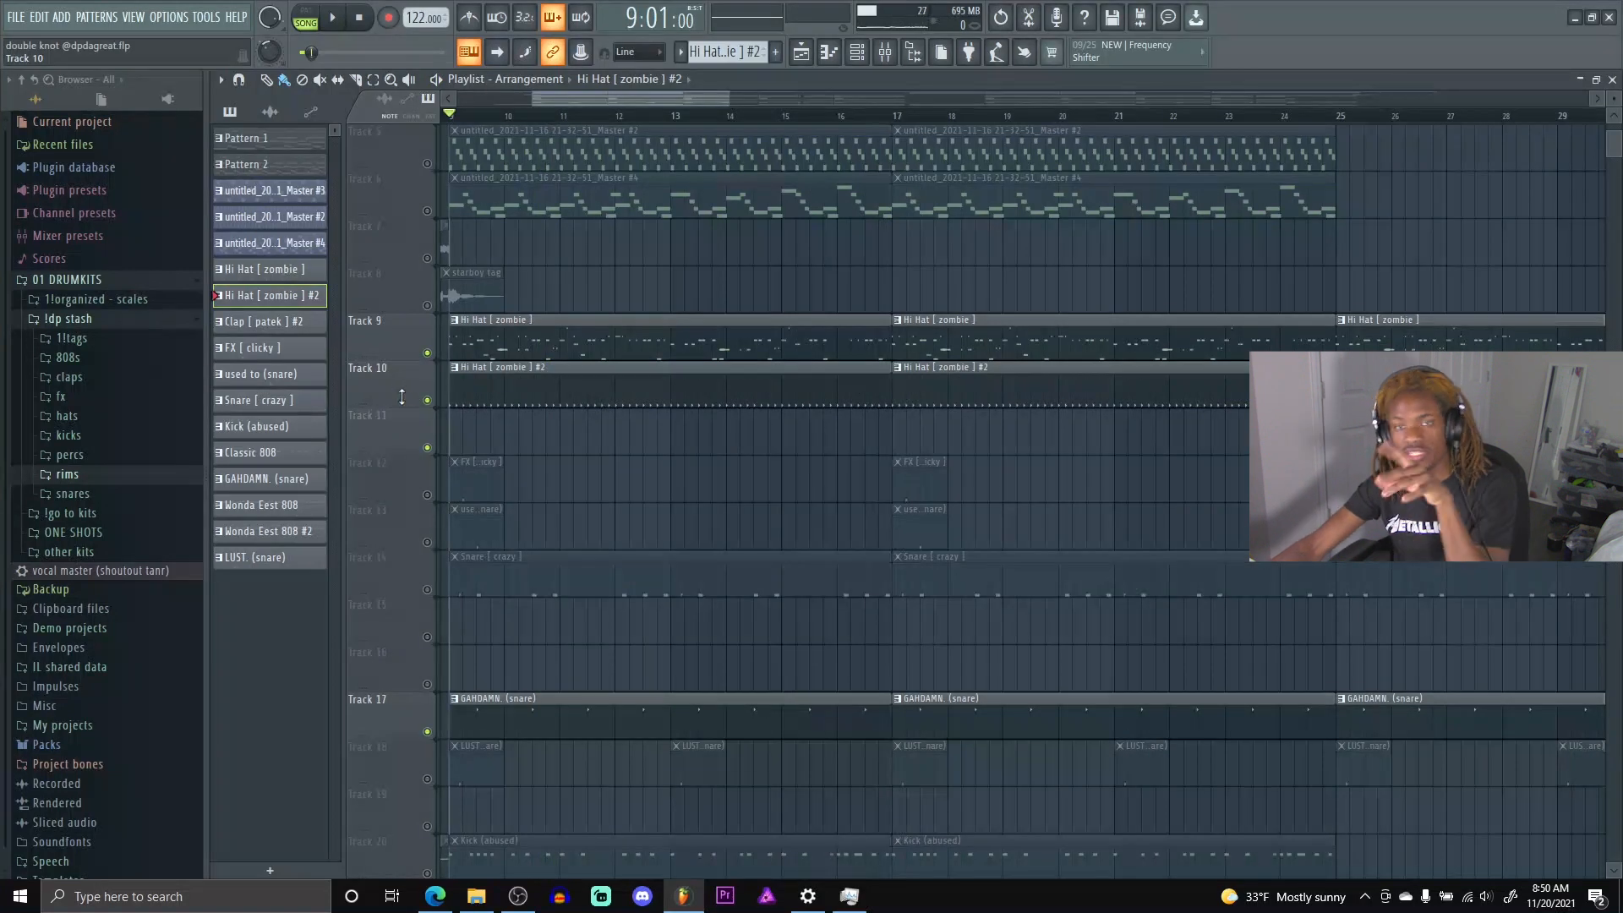
key("space")
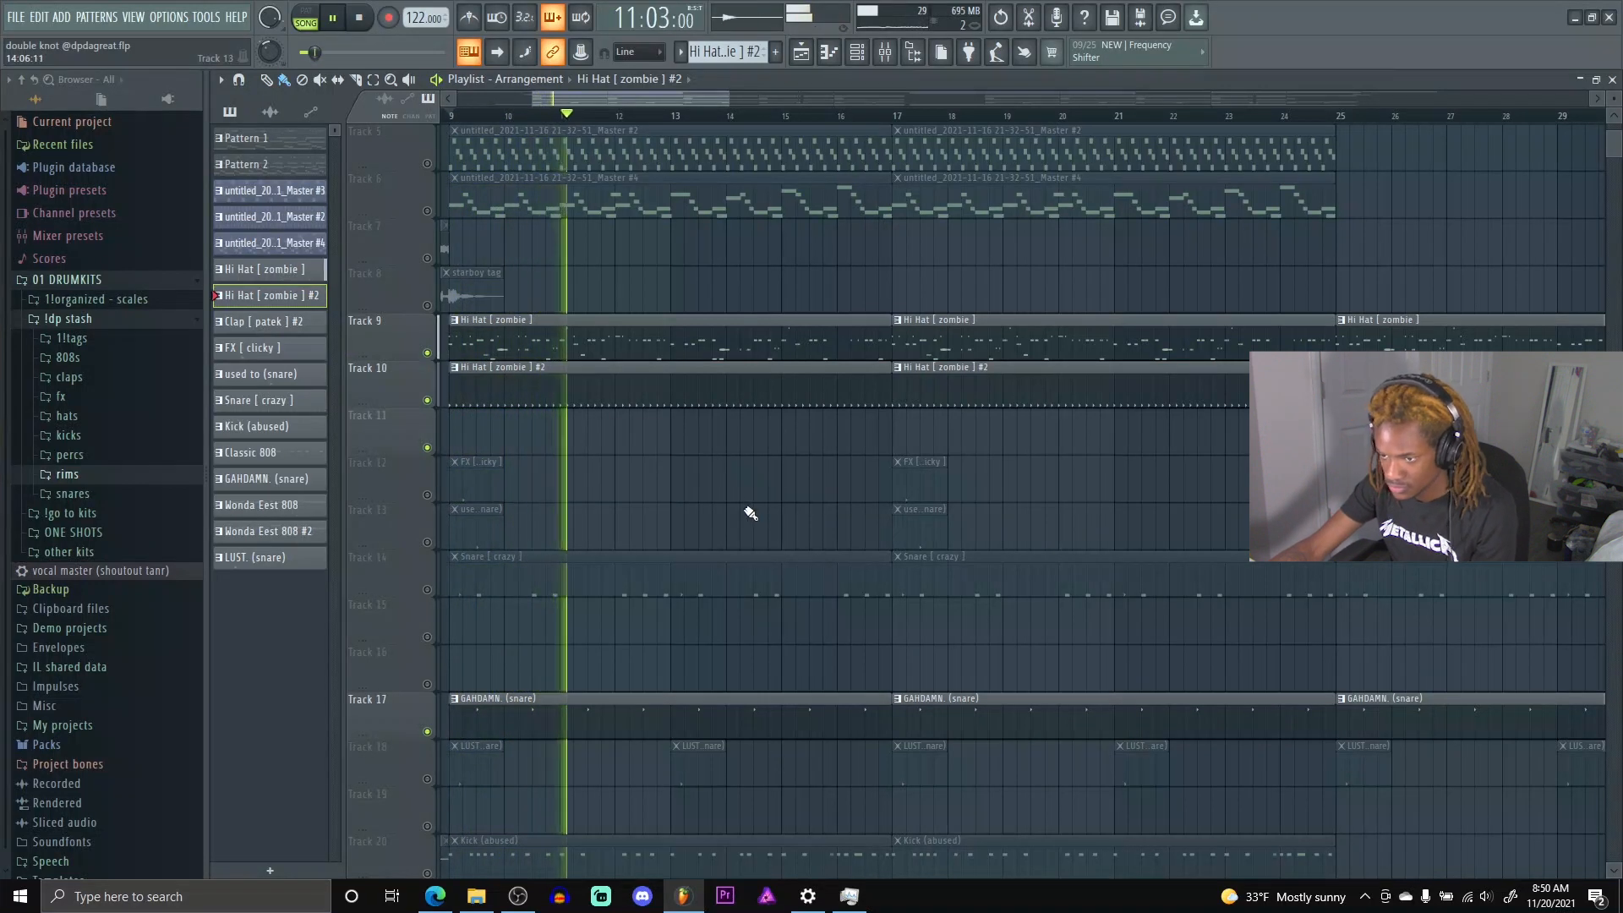
left_click_drag(658, 99, 639, 103)
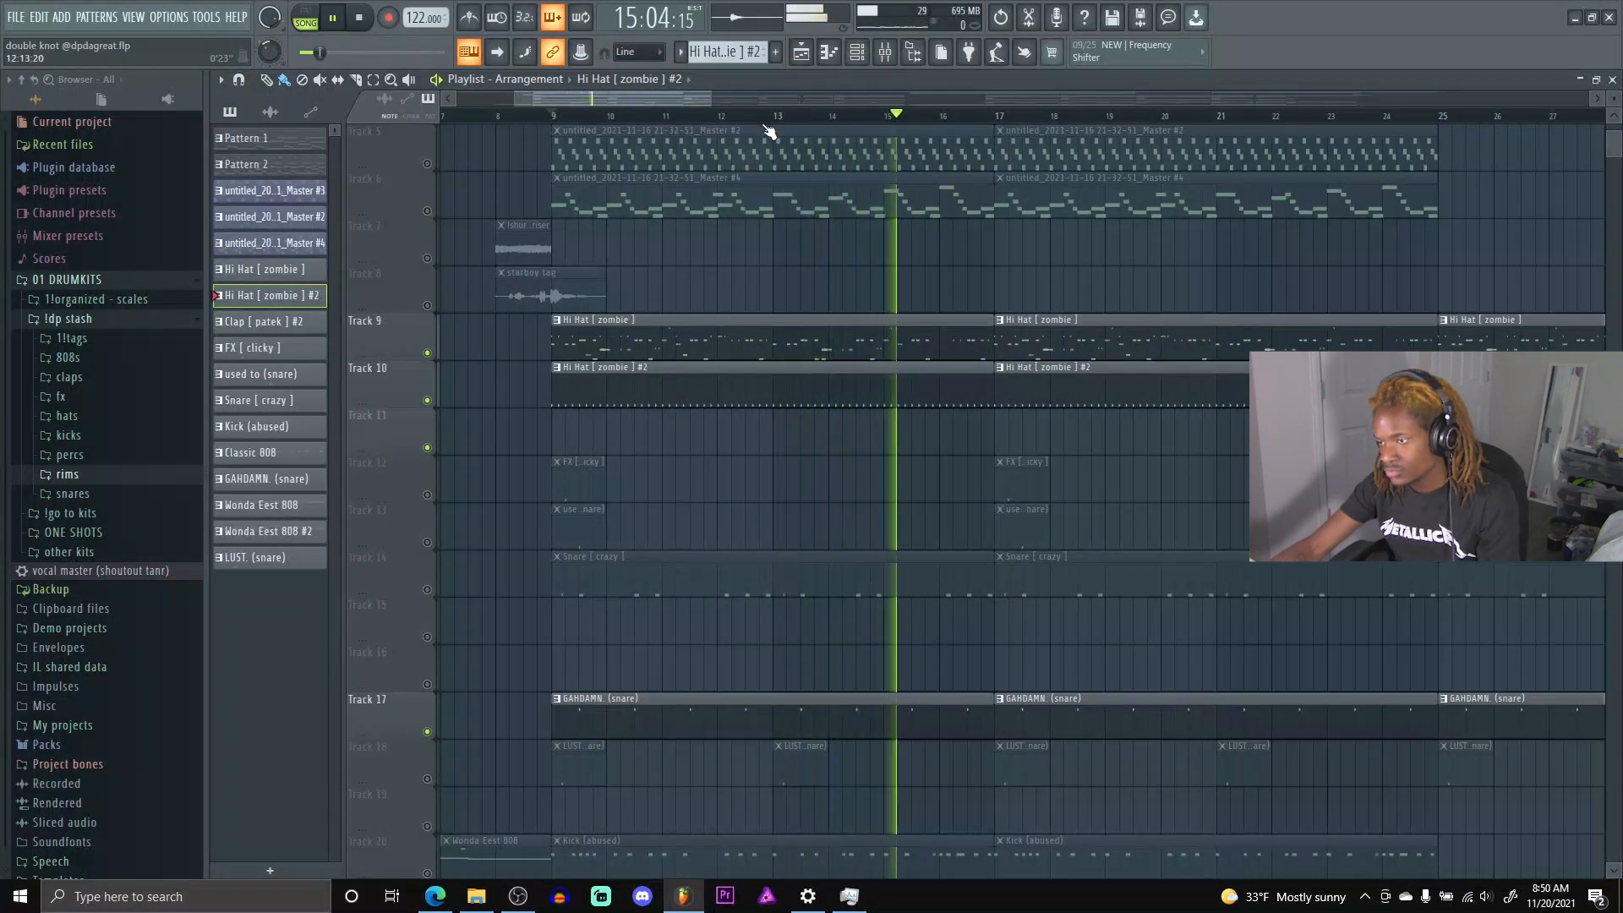
key("space")
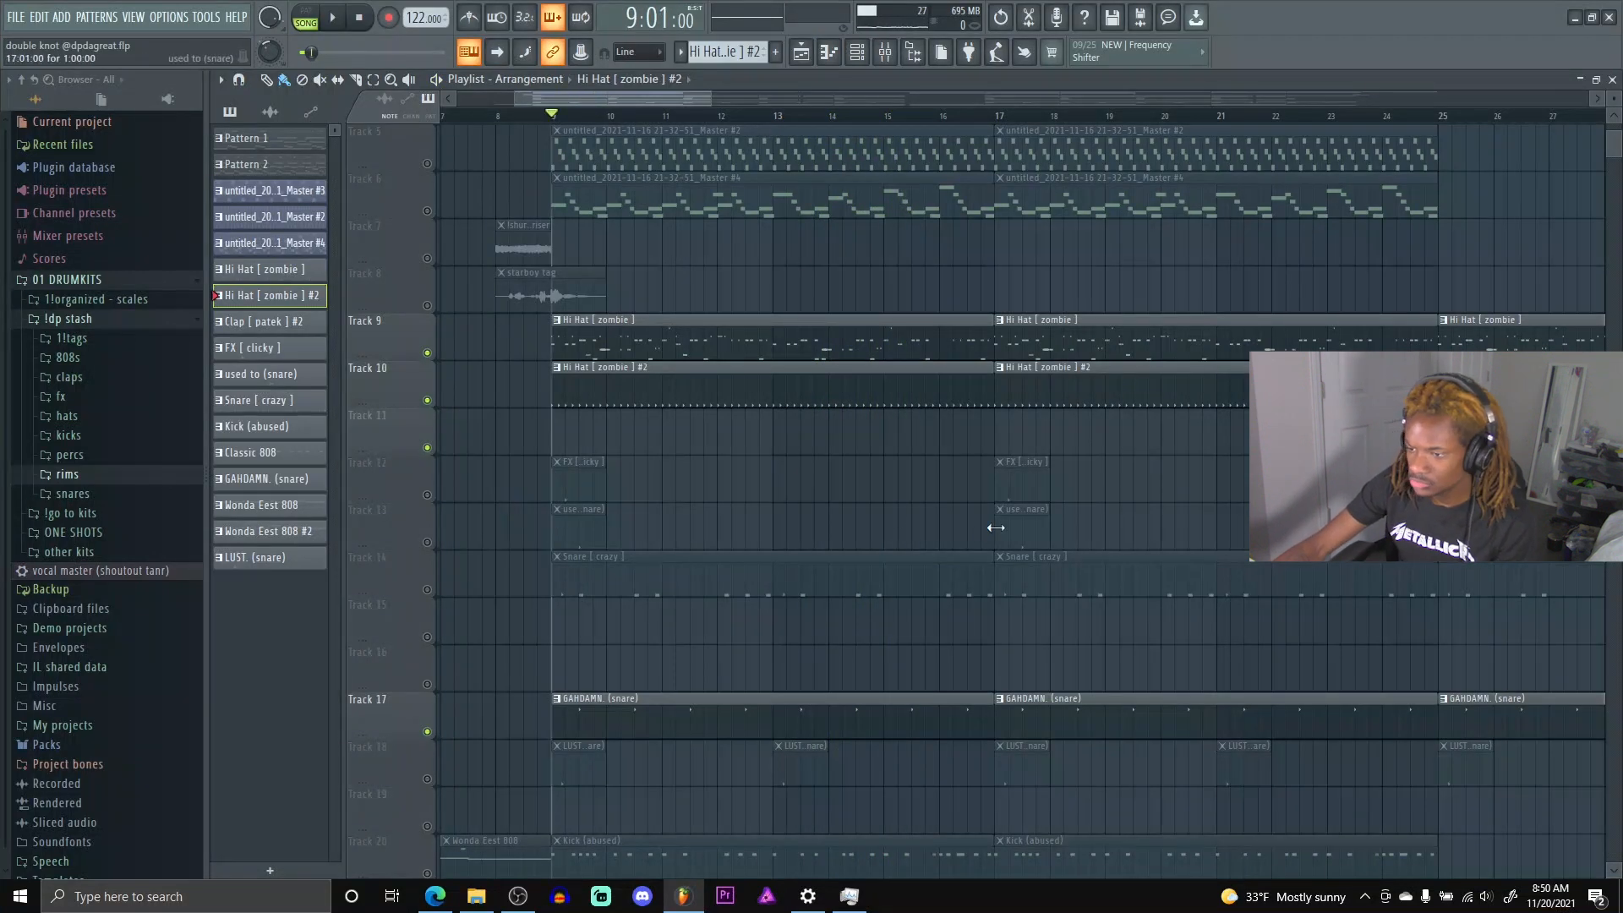
- Unmute percussion tracks 12, 13 and 14, and mute tracks 9, 10 and 17
left_click(427, 496)
left_click(428, 542)
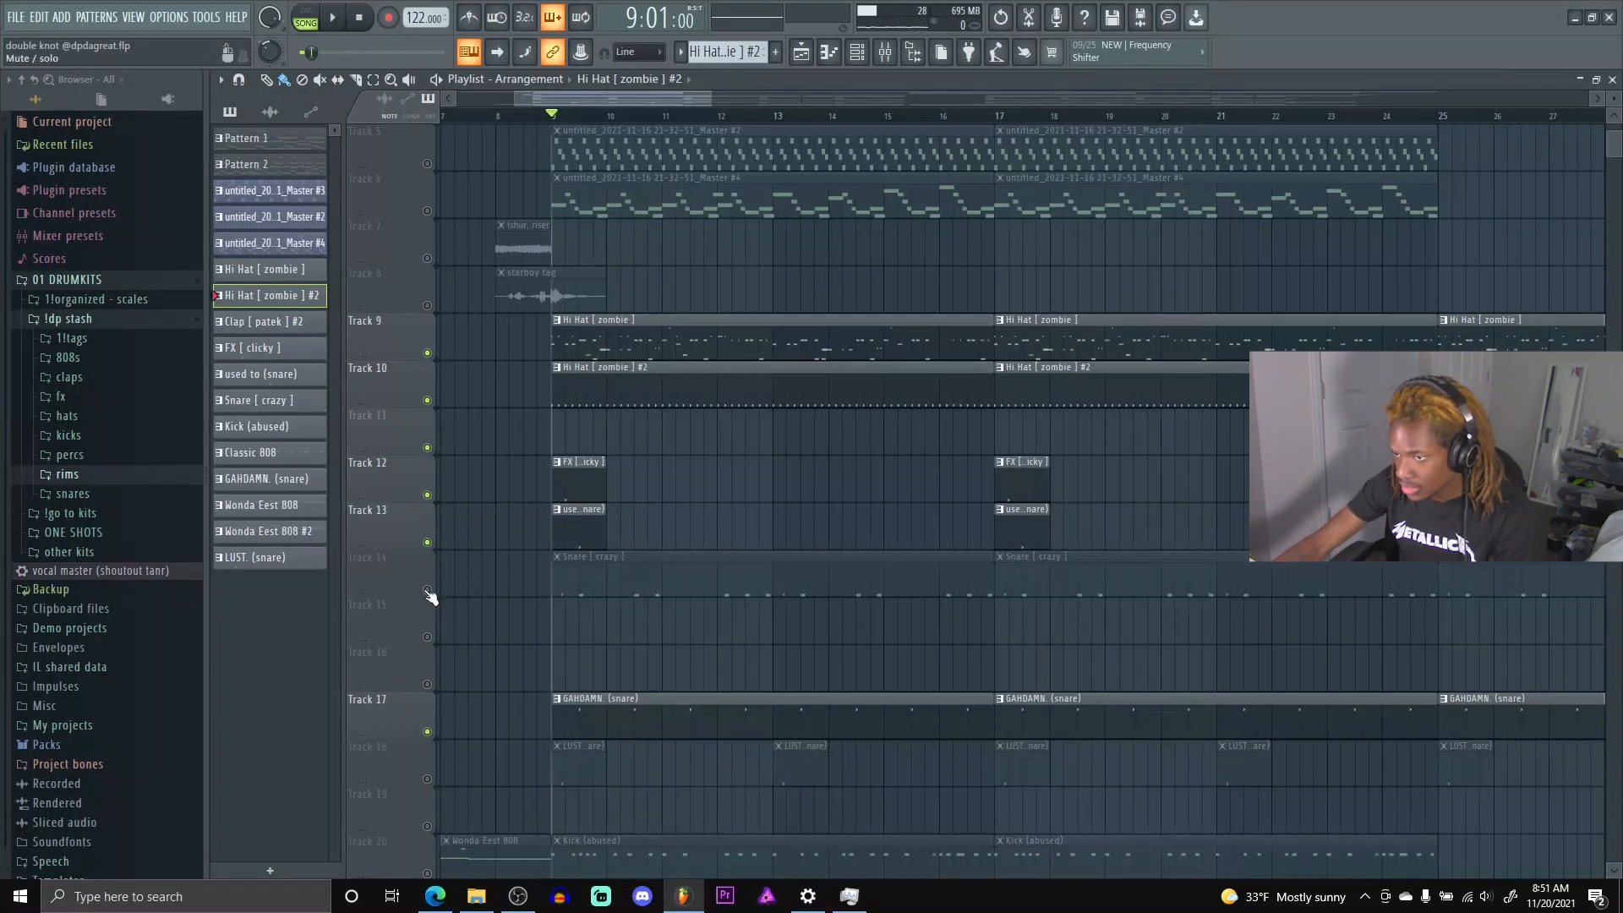
left_click(427, 590)
left_click(428, 401)
left_click(428, 353)
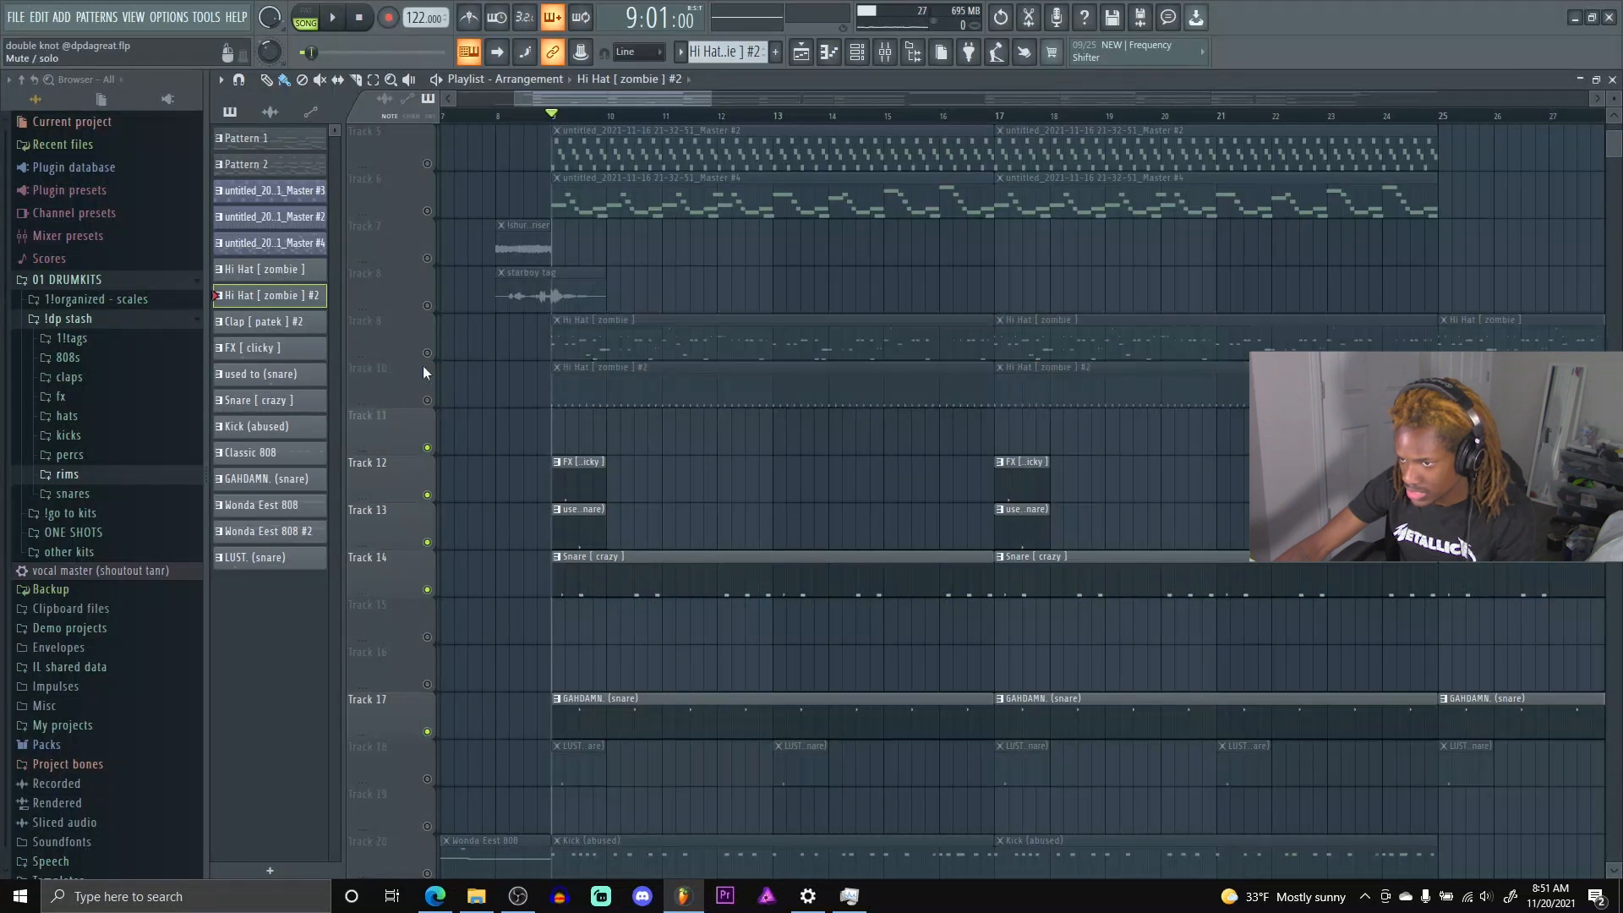
left_click(428, 731)
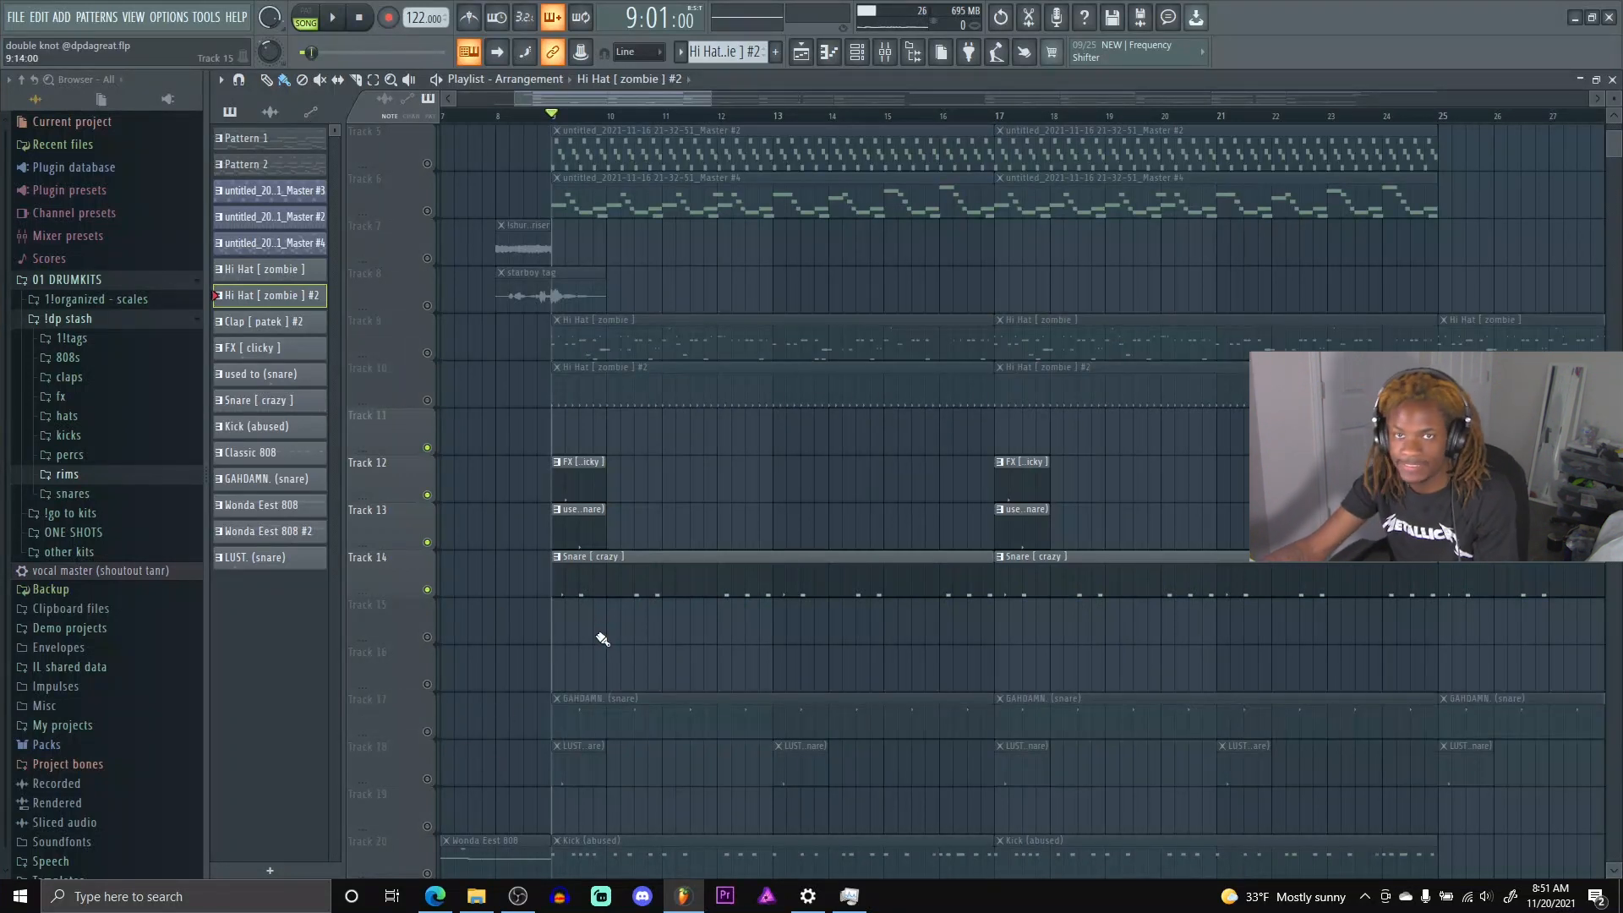
- Play the percussion tracks from bar 9, bringing in Hi Hat [ zombie ] #2, GAHDAMN. (snare) and LUST. (snare) on tracks 10, 17 and 18
key("space")
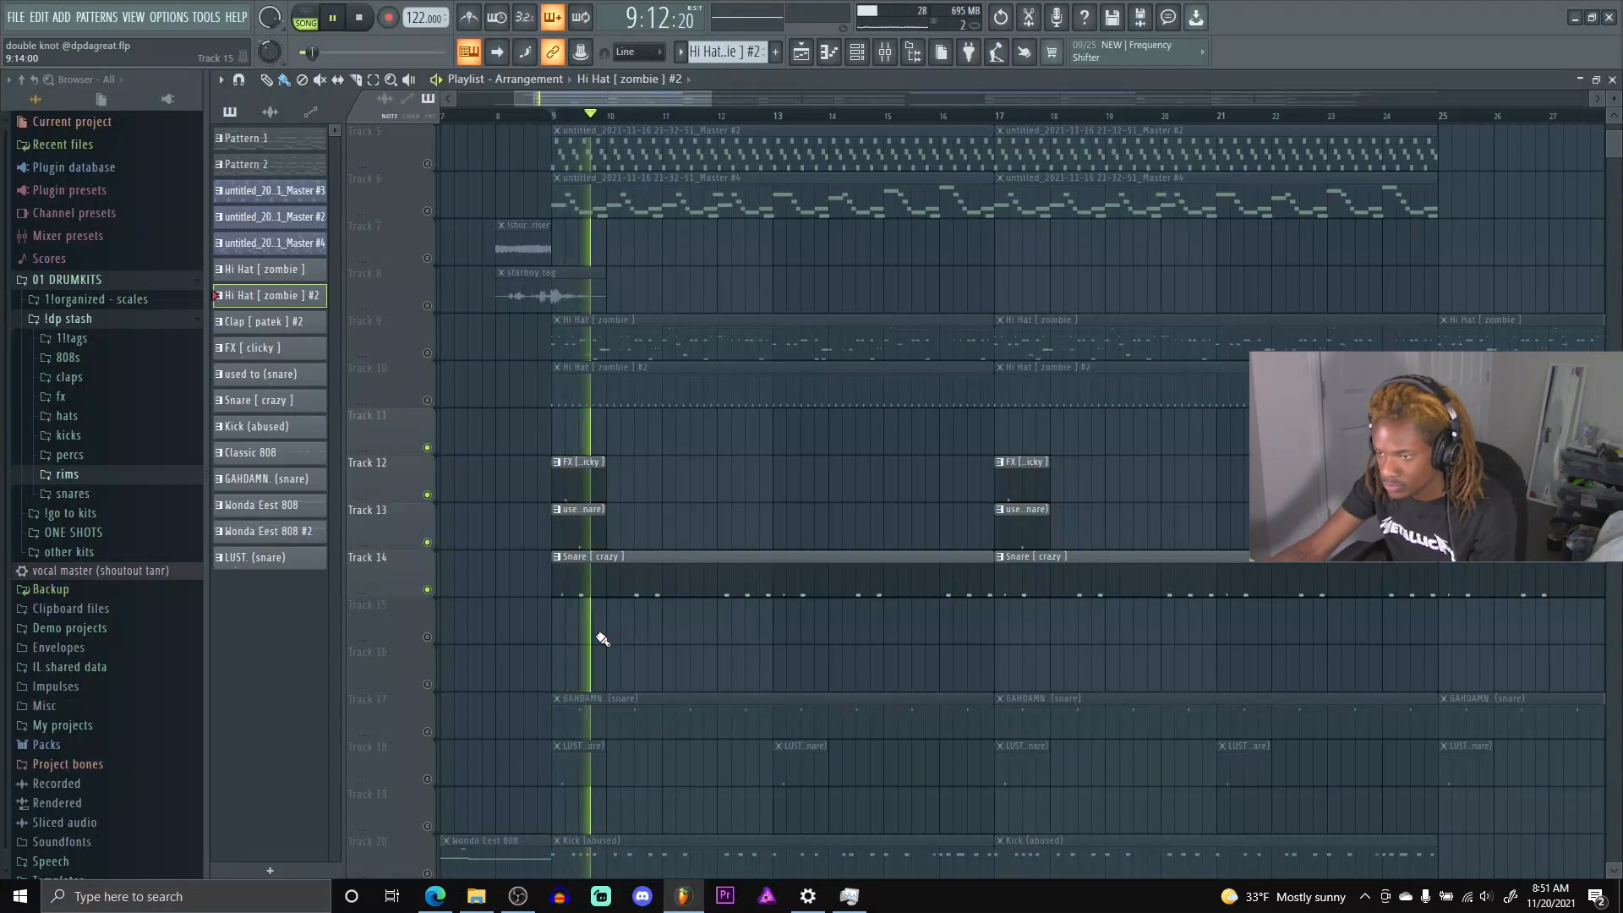
left_click(427, 399)
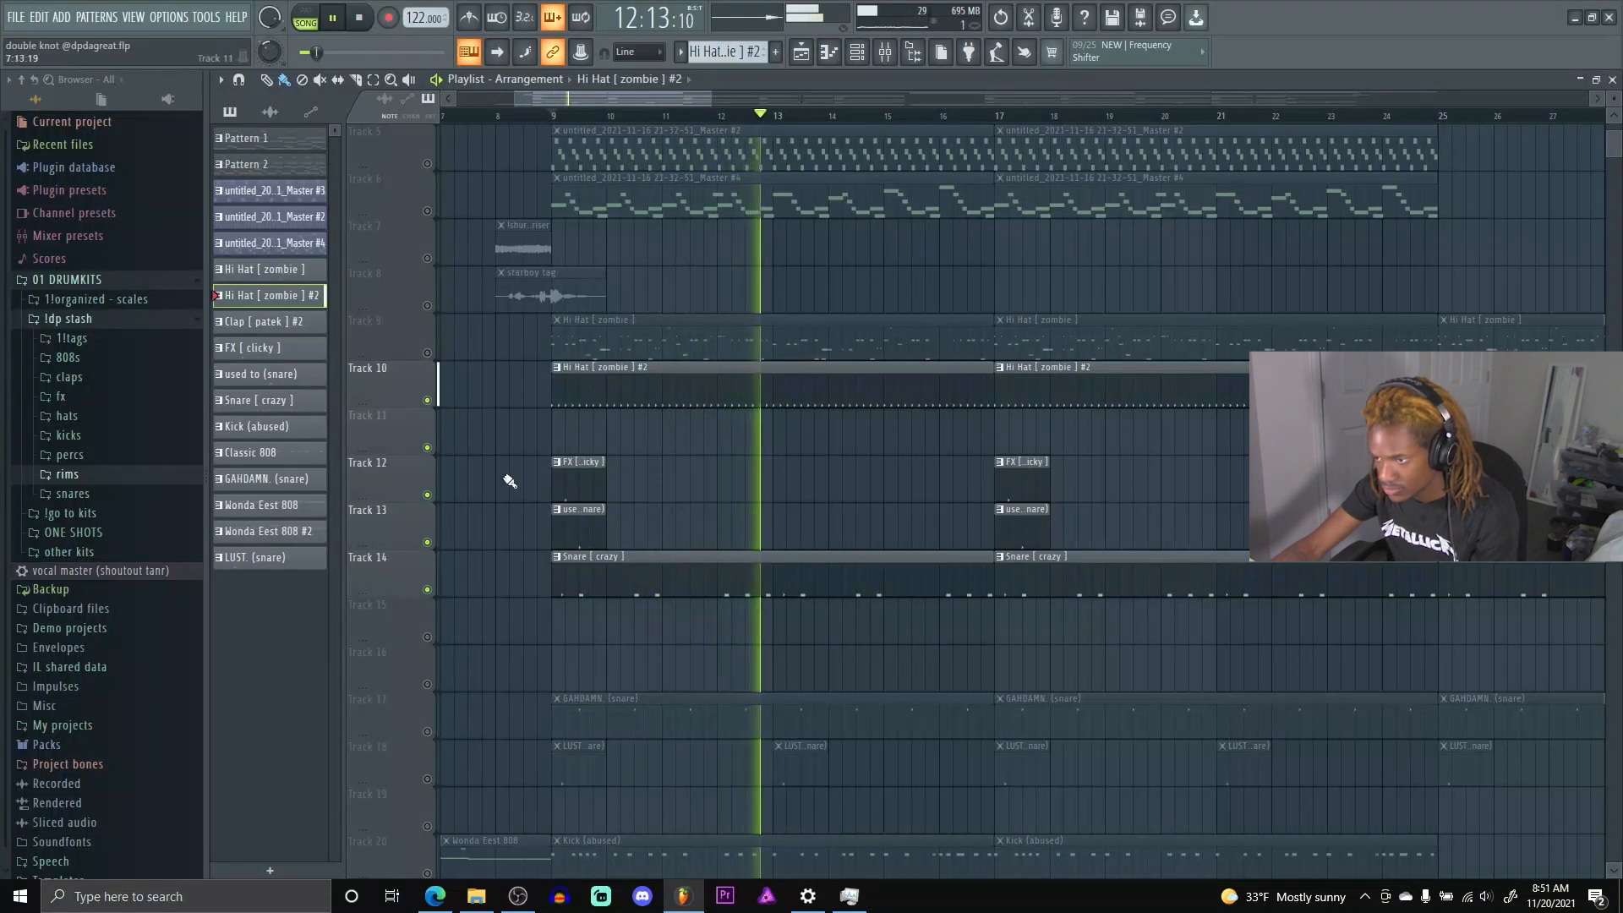
left_click(428, 731)
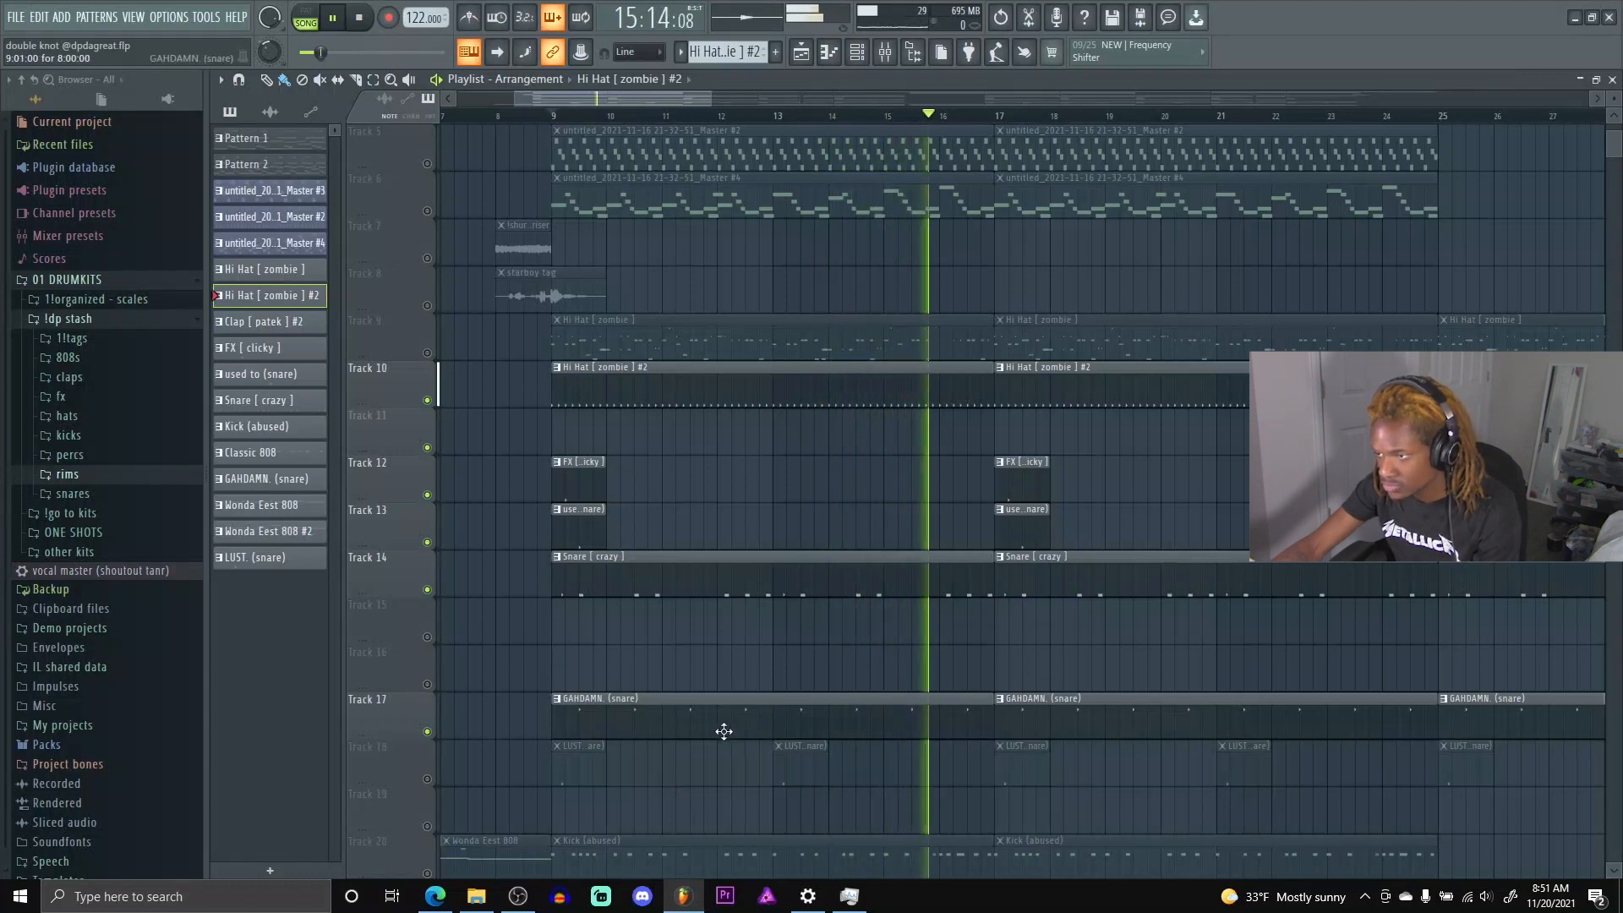
key("space")
left_click(428, 779)
key("space")
key("space")
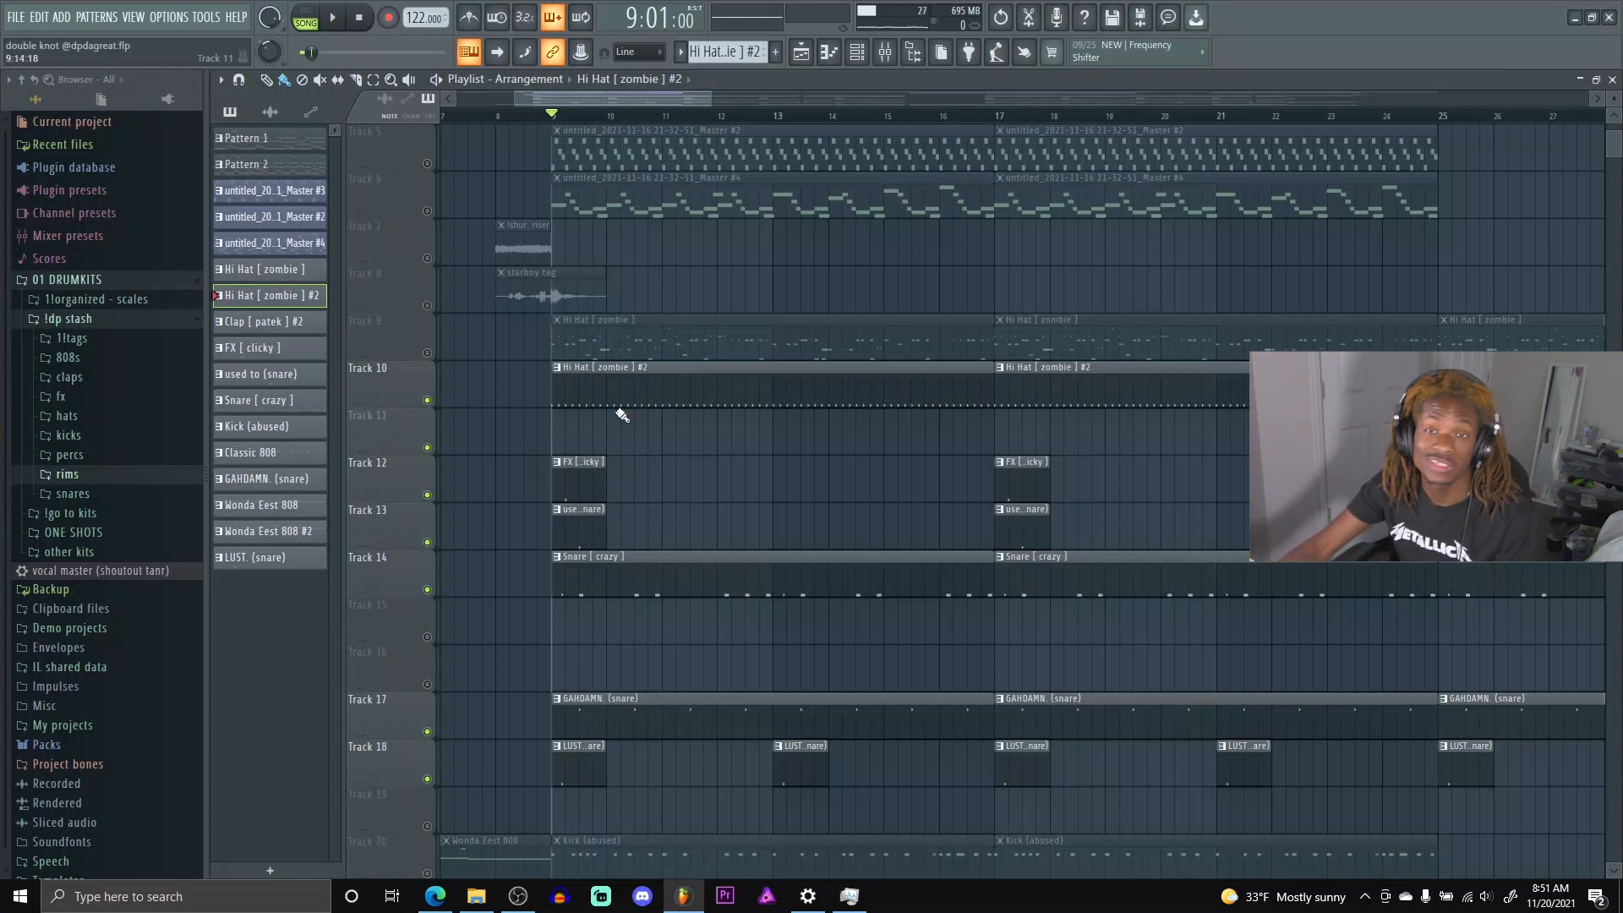
- Audition the Classic 808 pattern in a clip at bar 9 on soloed track 15, and delete that trial clip
scroll(597, 468, "down", 5)
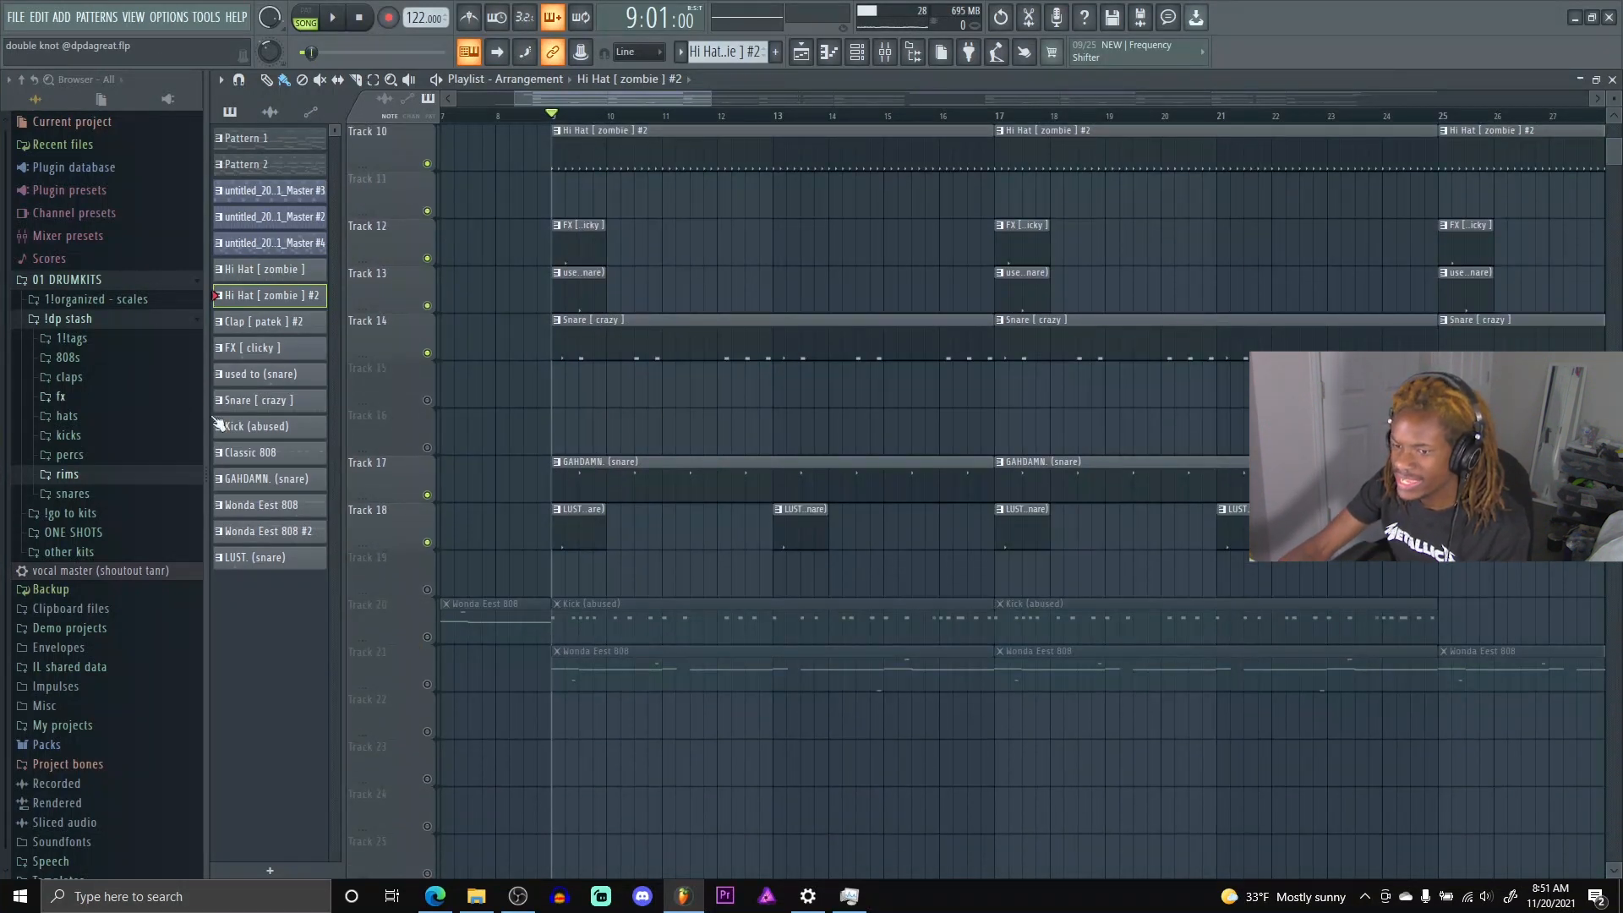
left_click_drag(267, 462, 665, 399)
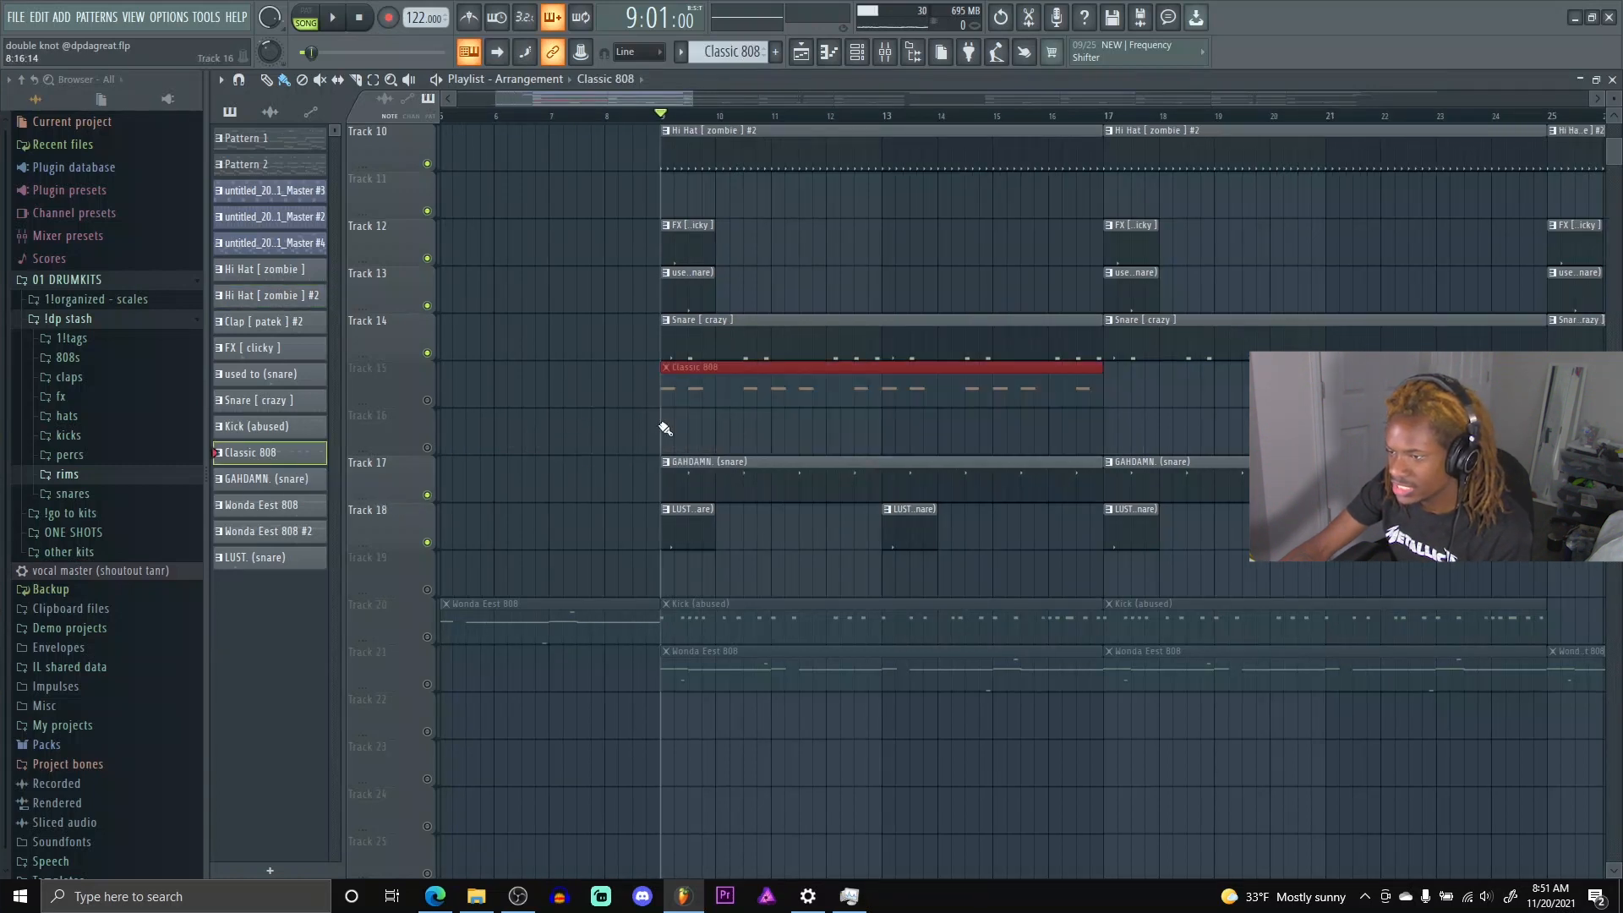
left_click(427, 400, "ctrl")
left_click(338, 18)
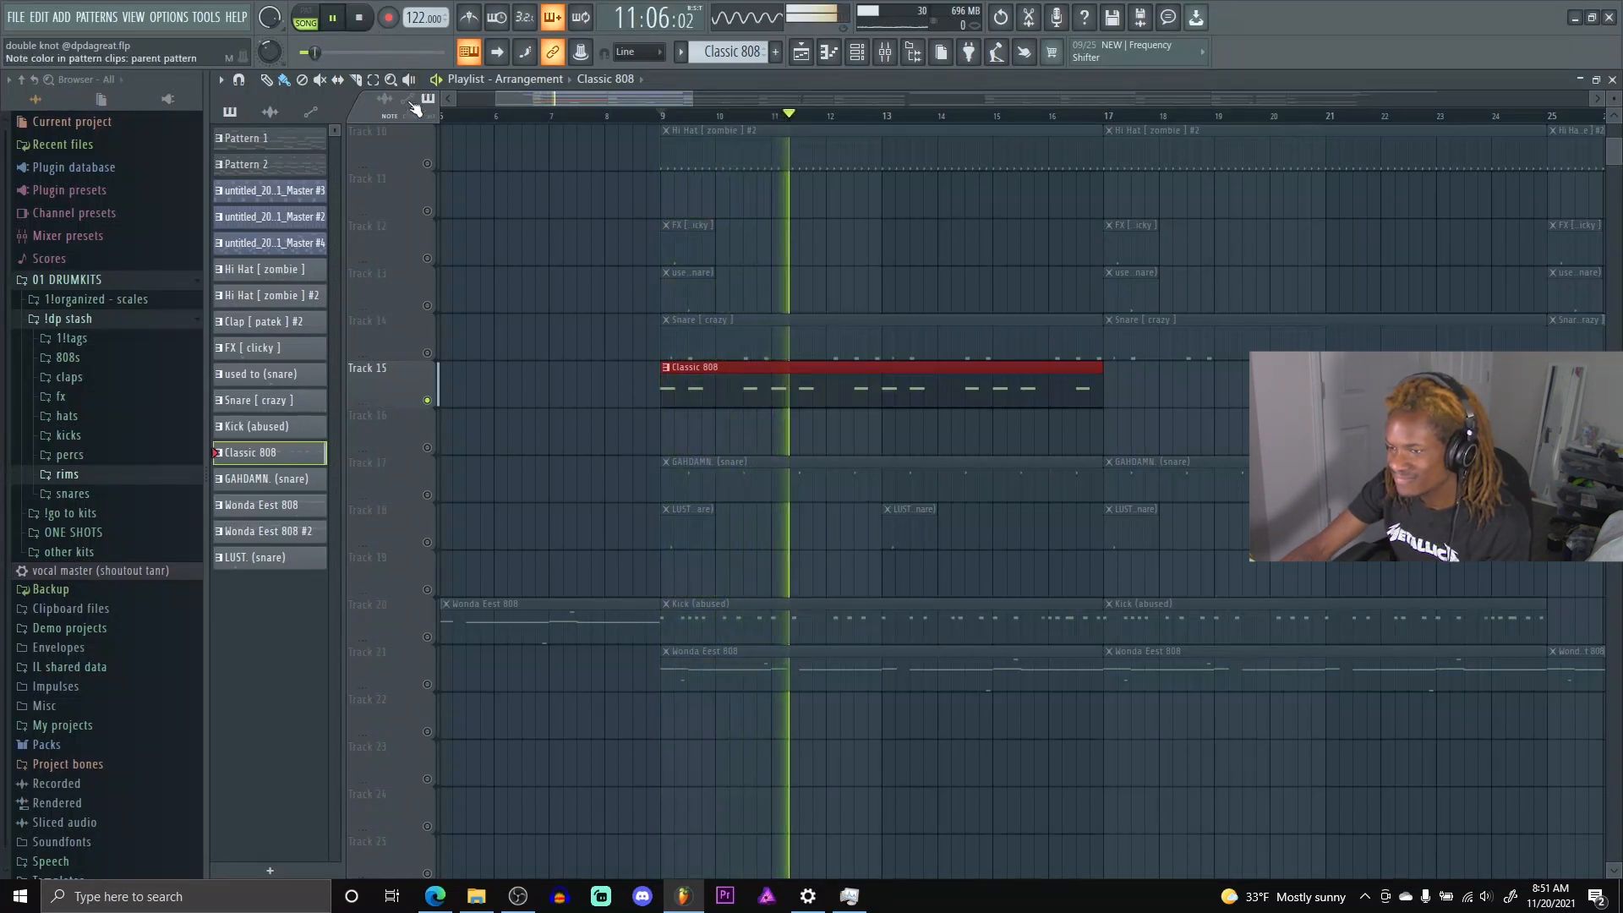
right_click(689, 396)
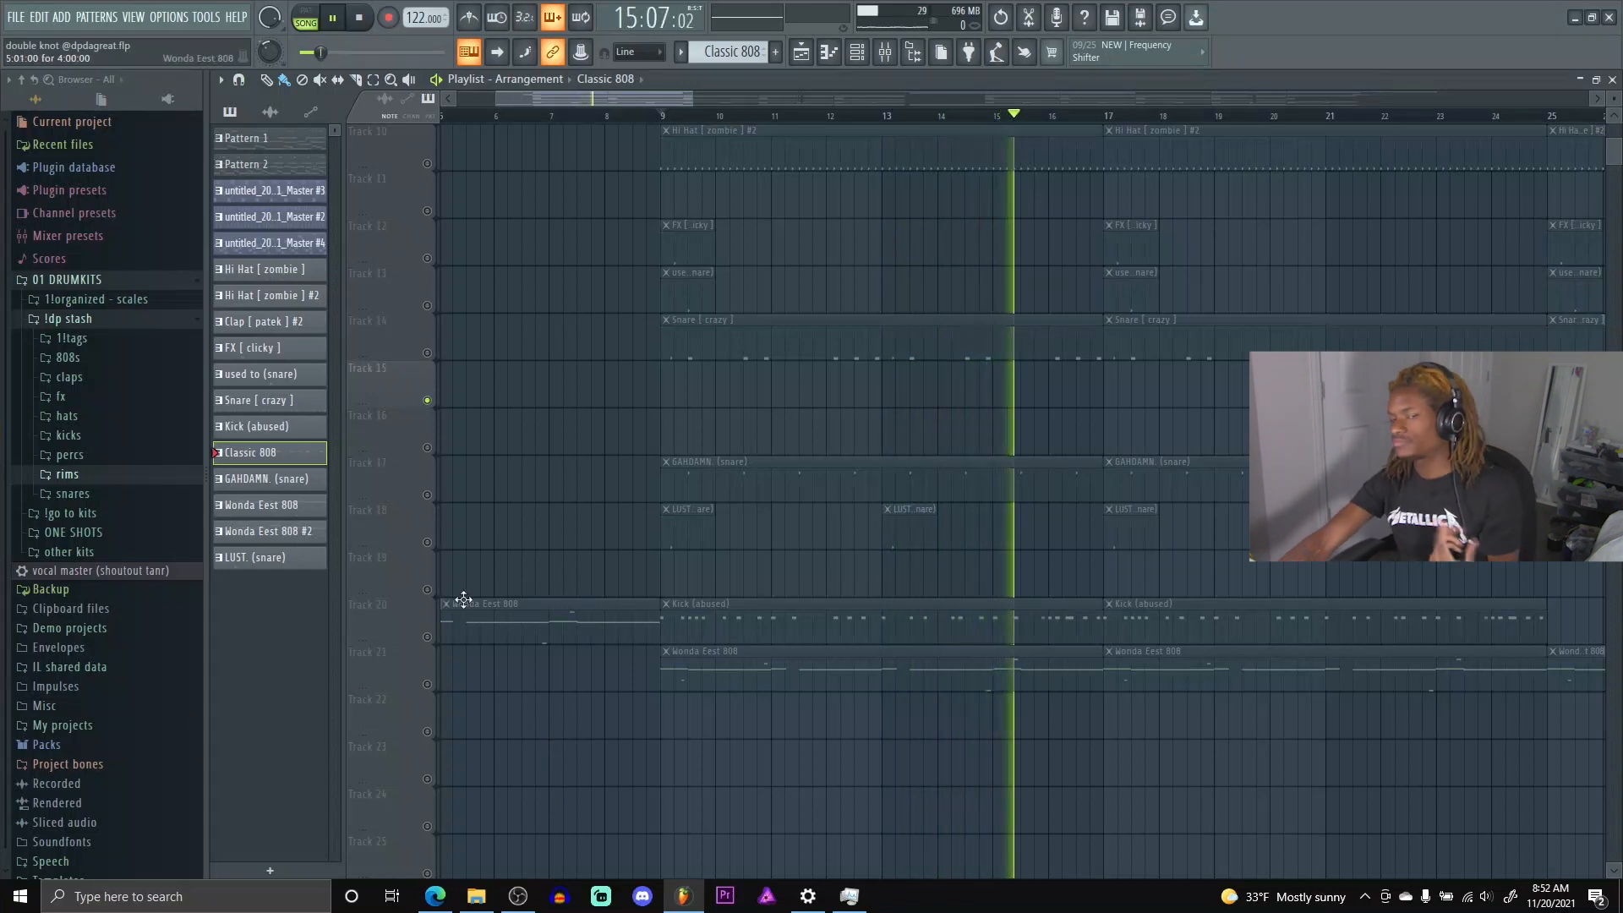
- Solo the Wonda Eest 808 on track 21 and play it from bar 9
key("space")
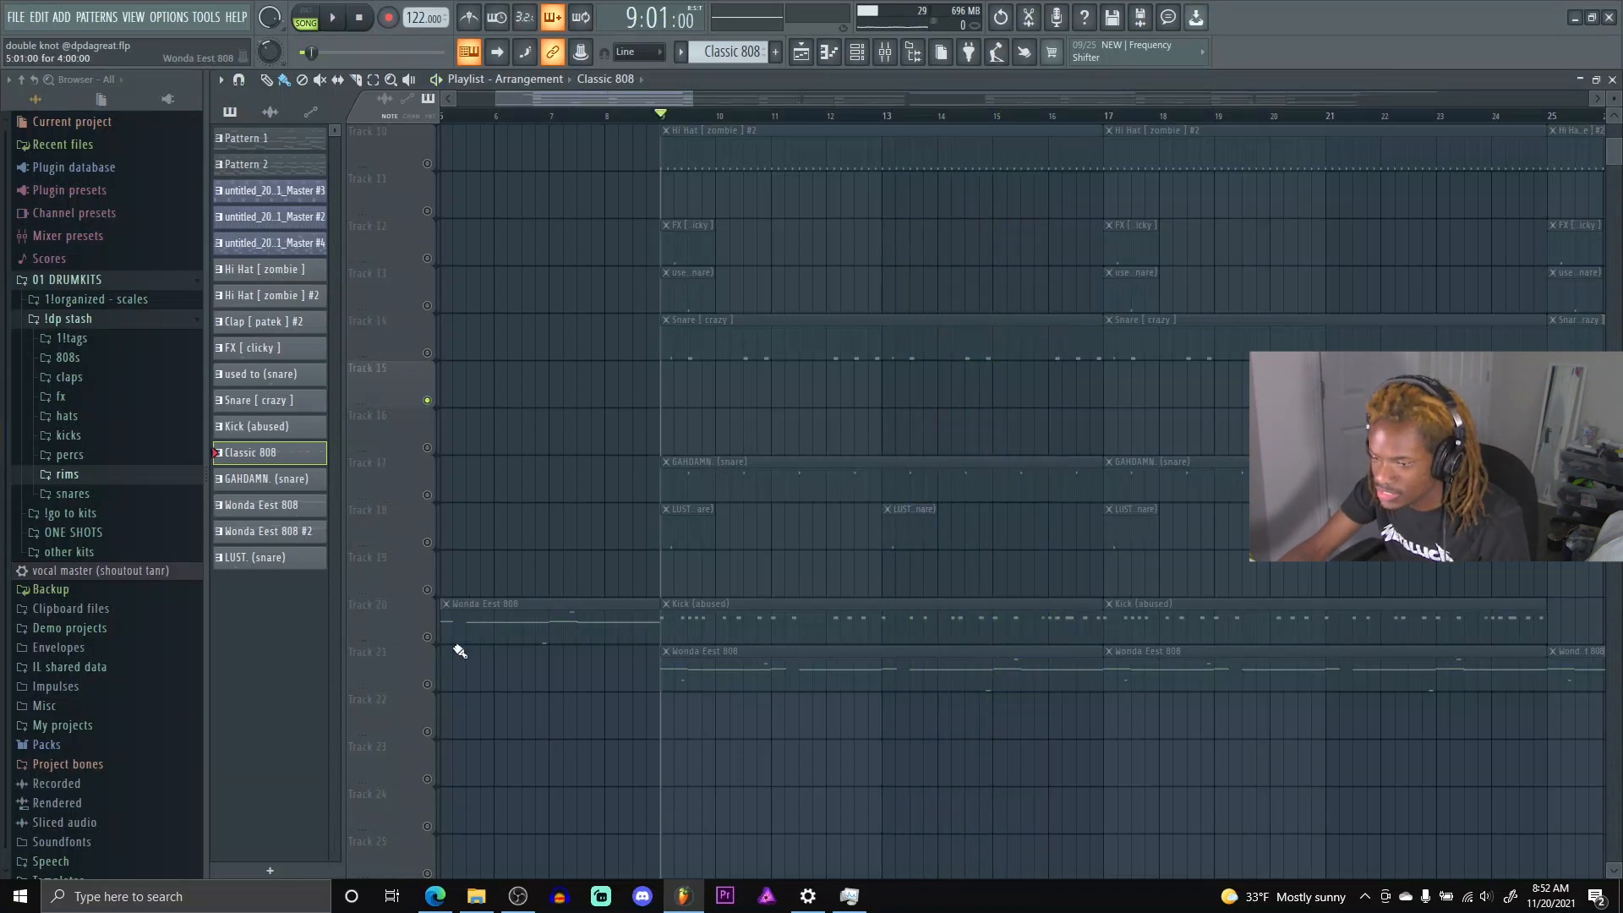
left_click(429, 640)
left_click(429, 687)
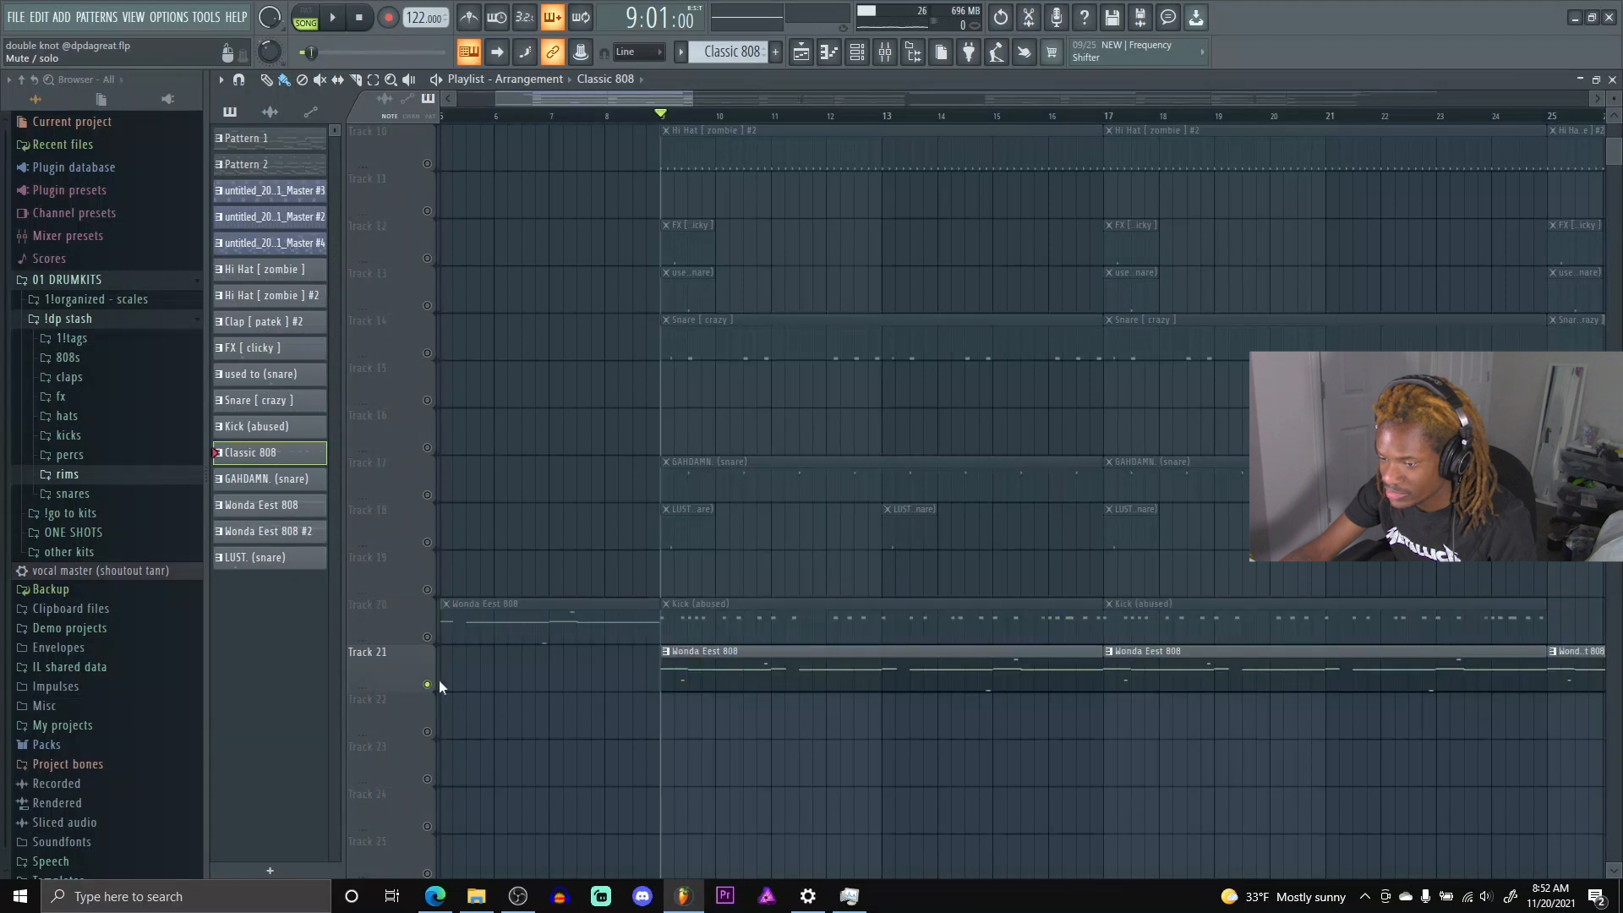
scroll(745, 676, "up", 7)
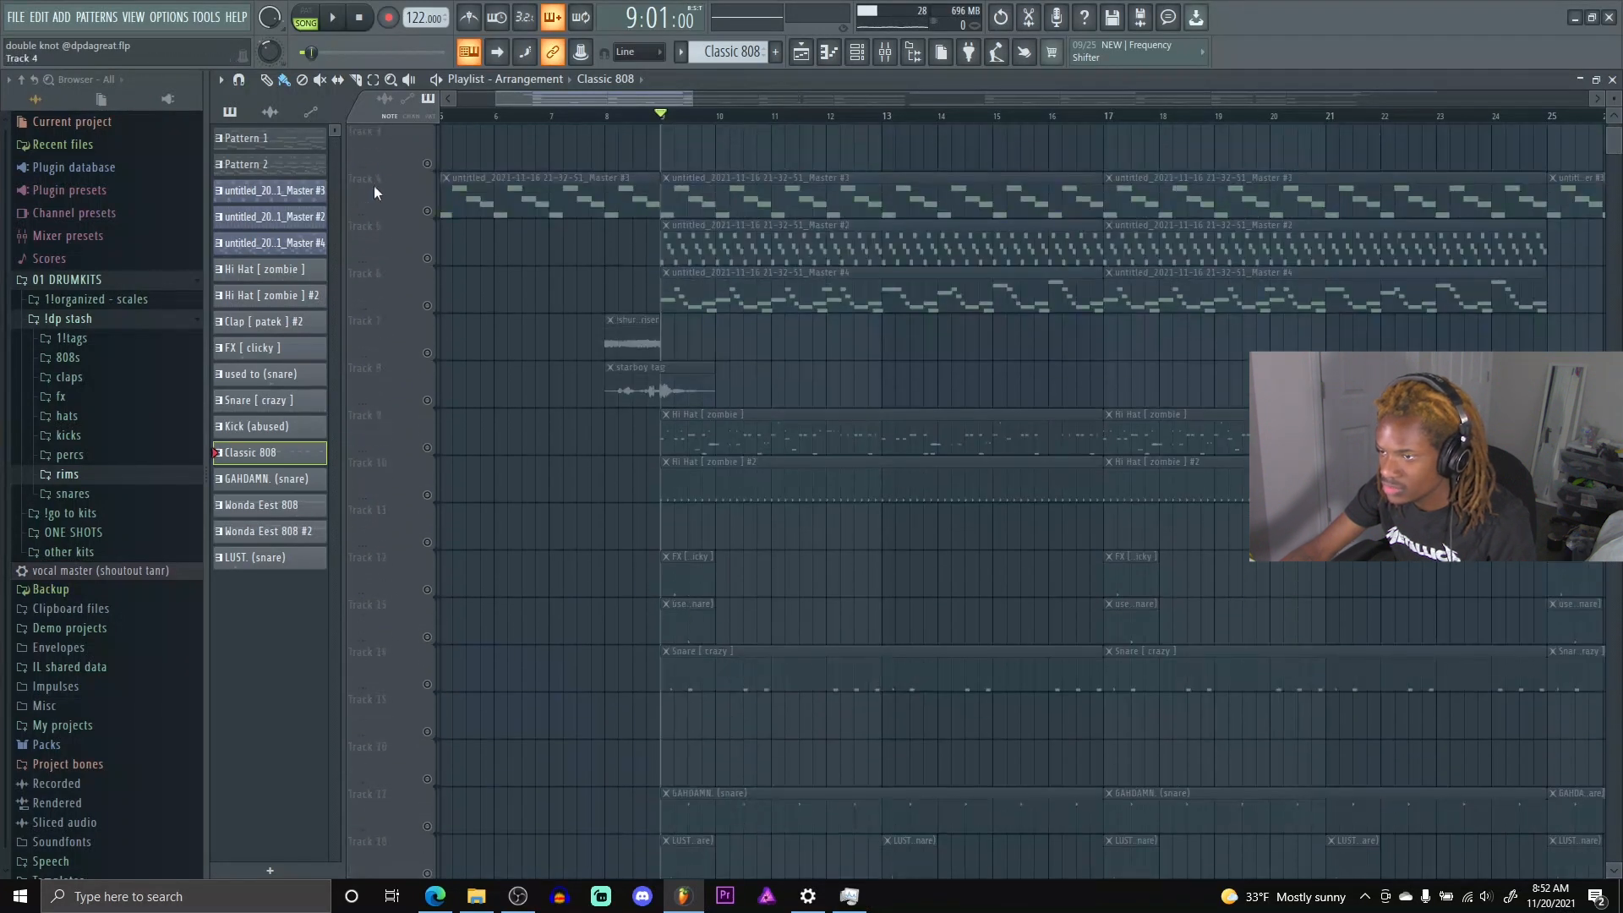
scroll(738, 502, "down", 7)
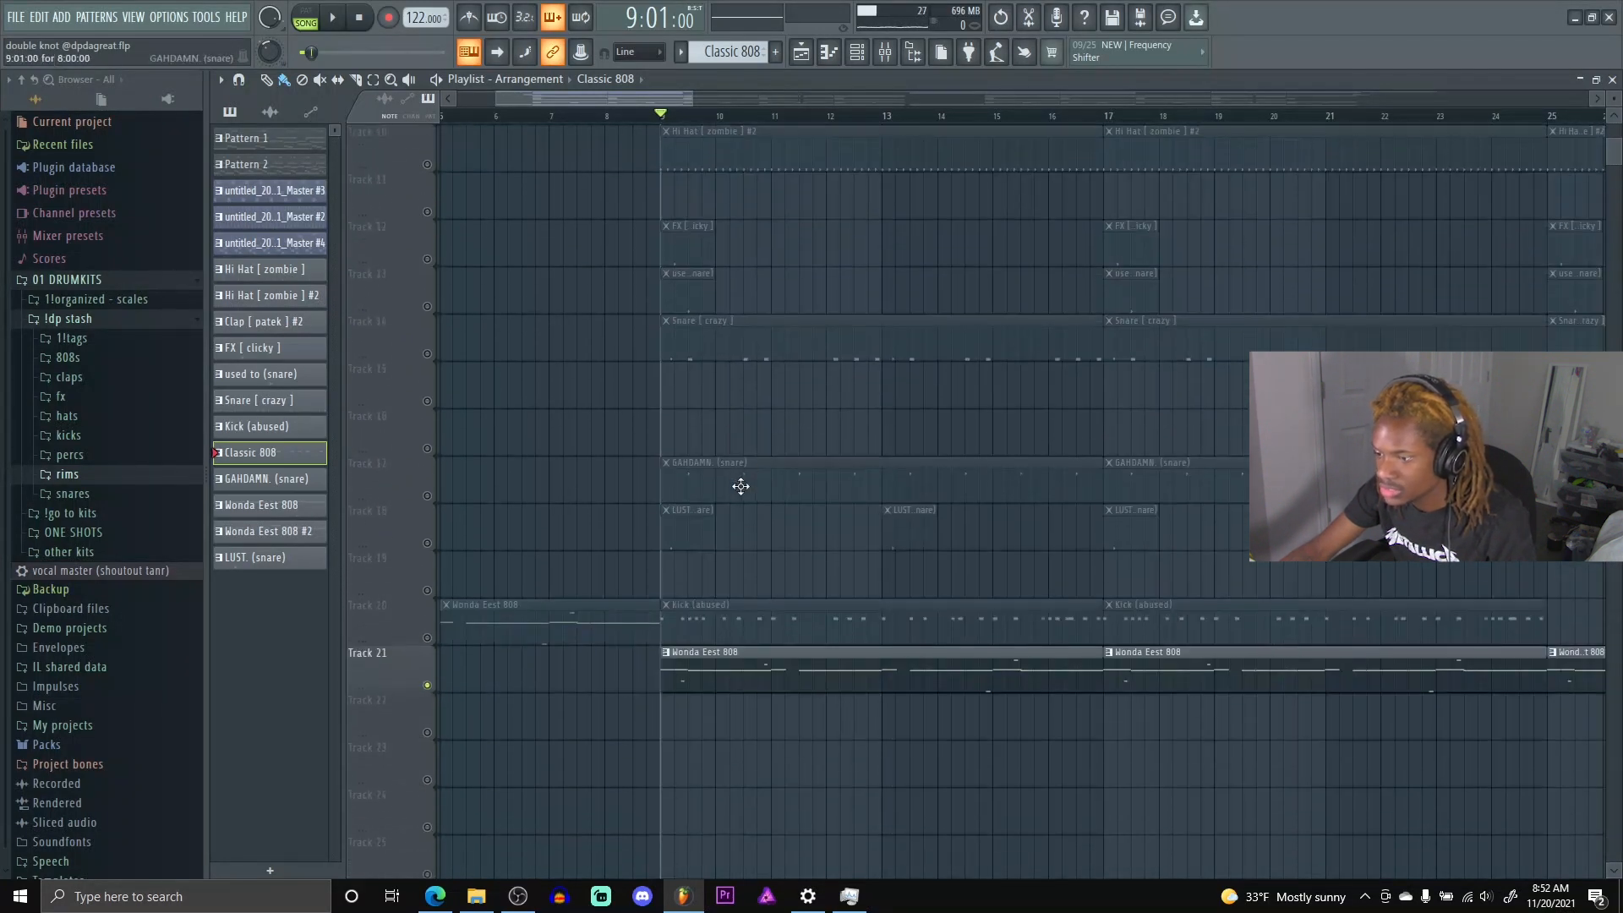
key("space")
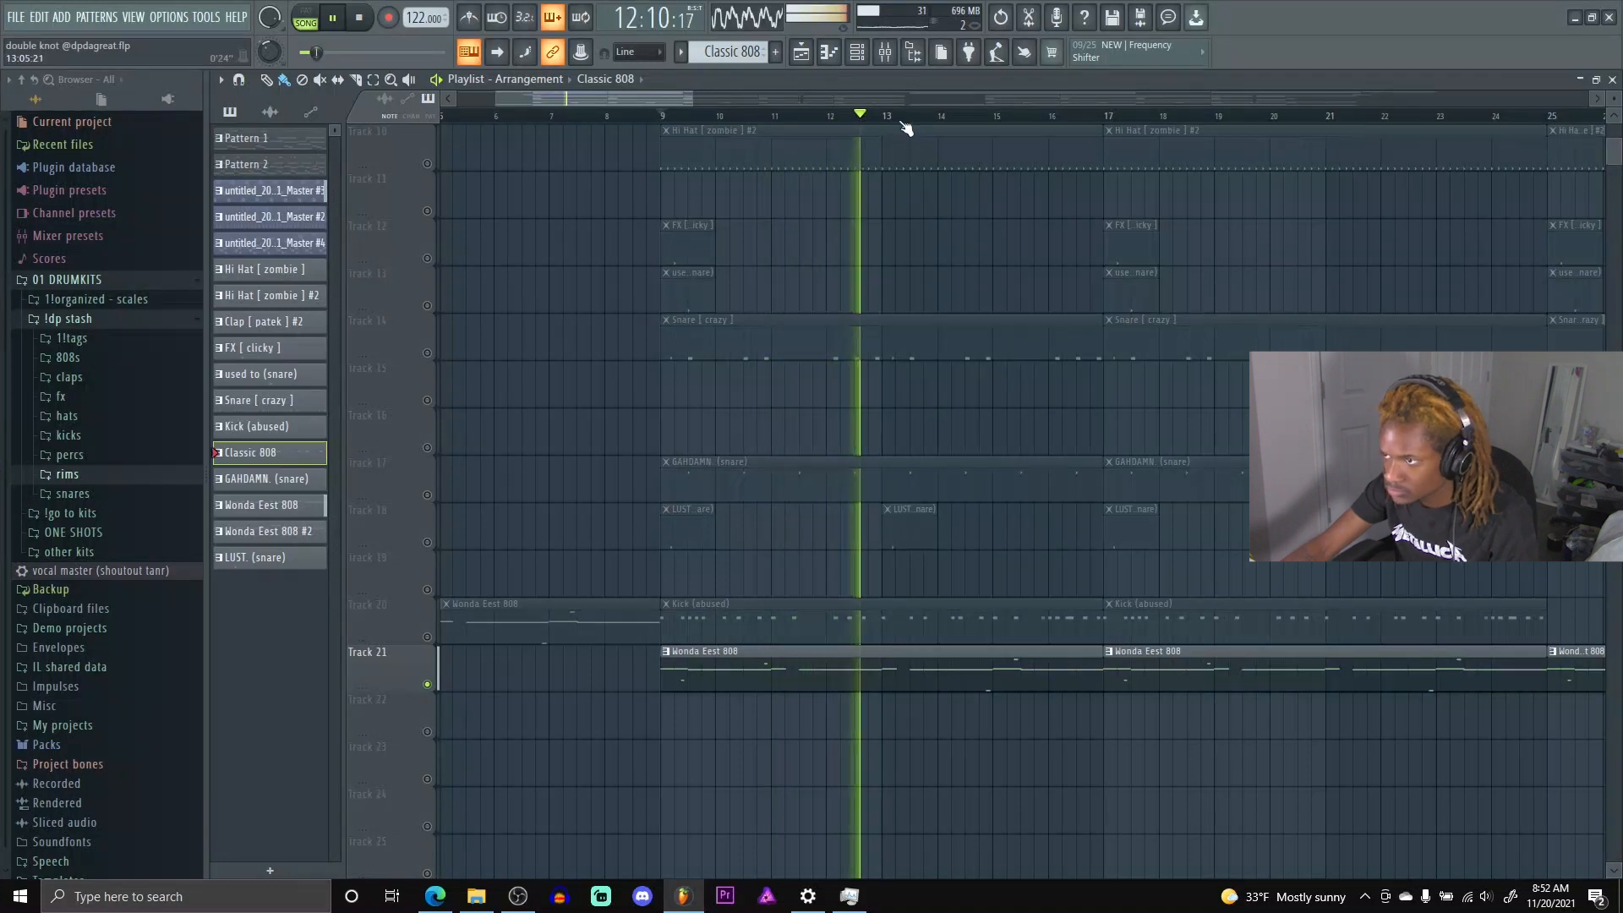
scroll(904, 123, "down", 3)
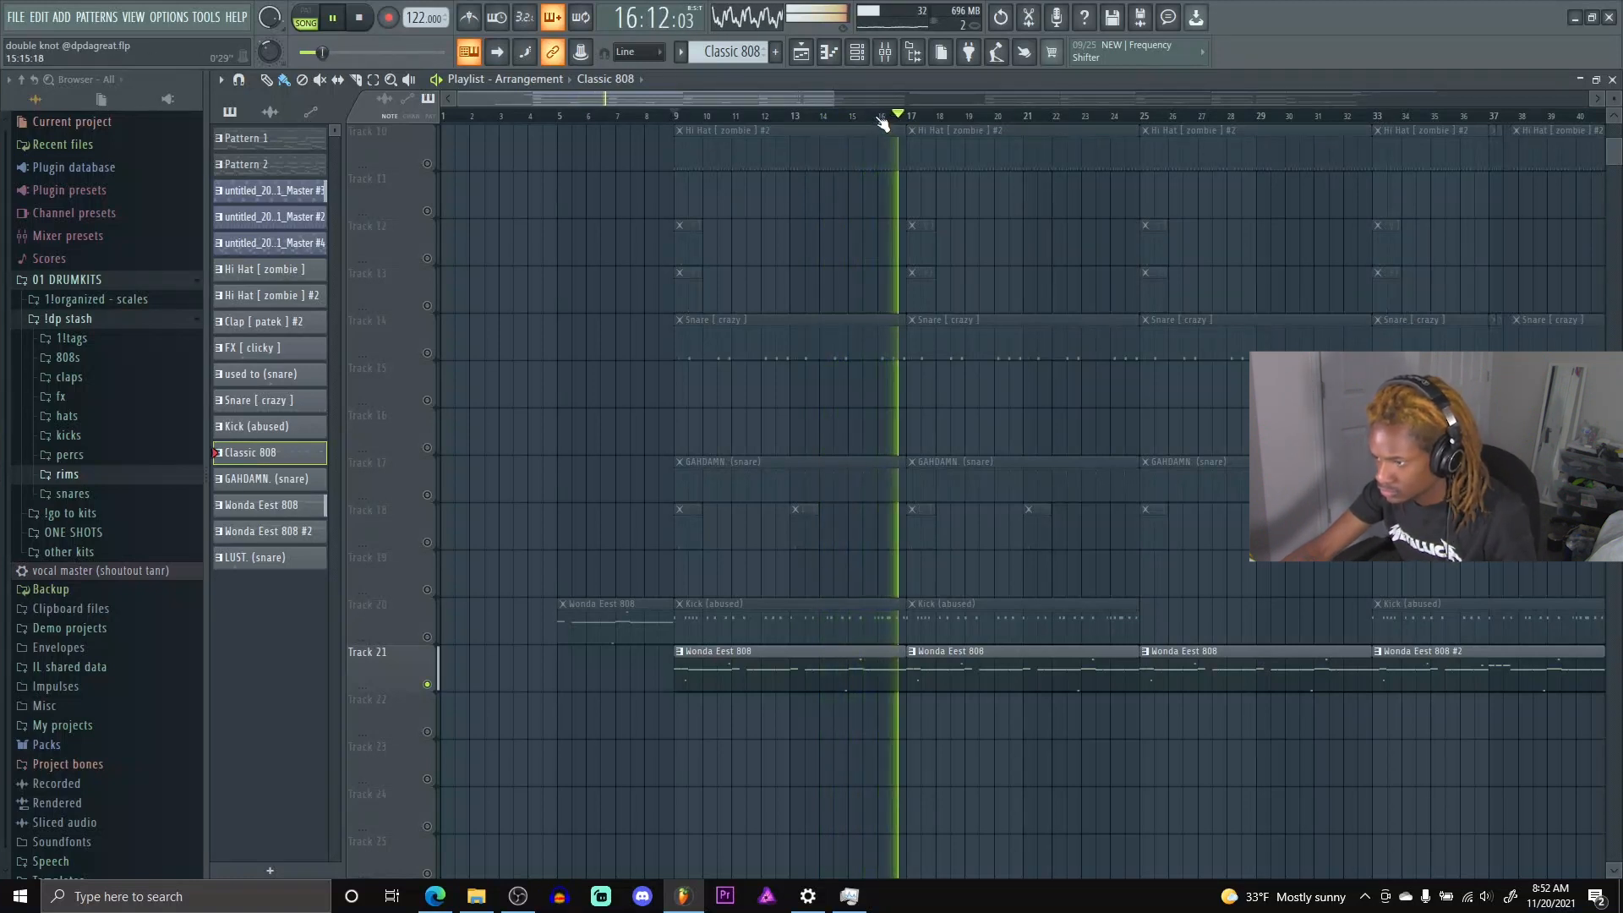
key("space")
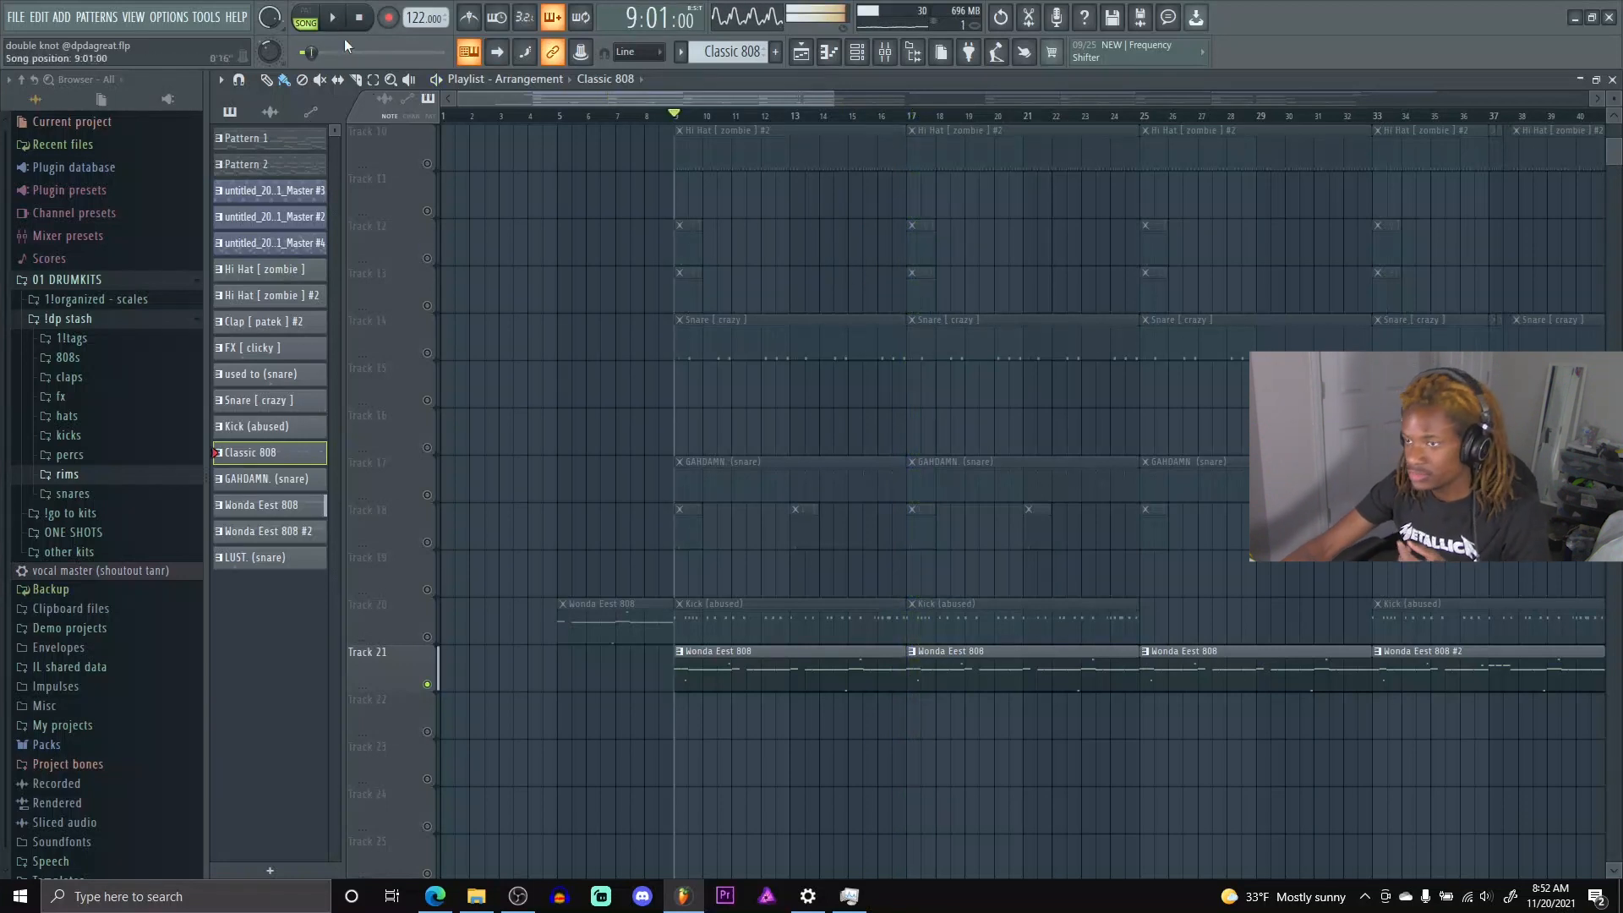
left_click(360, 18)
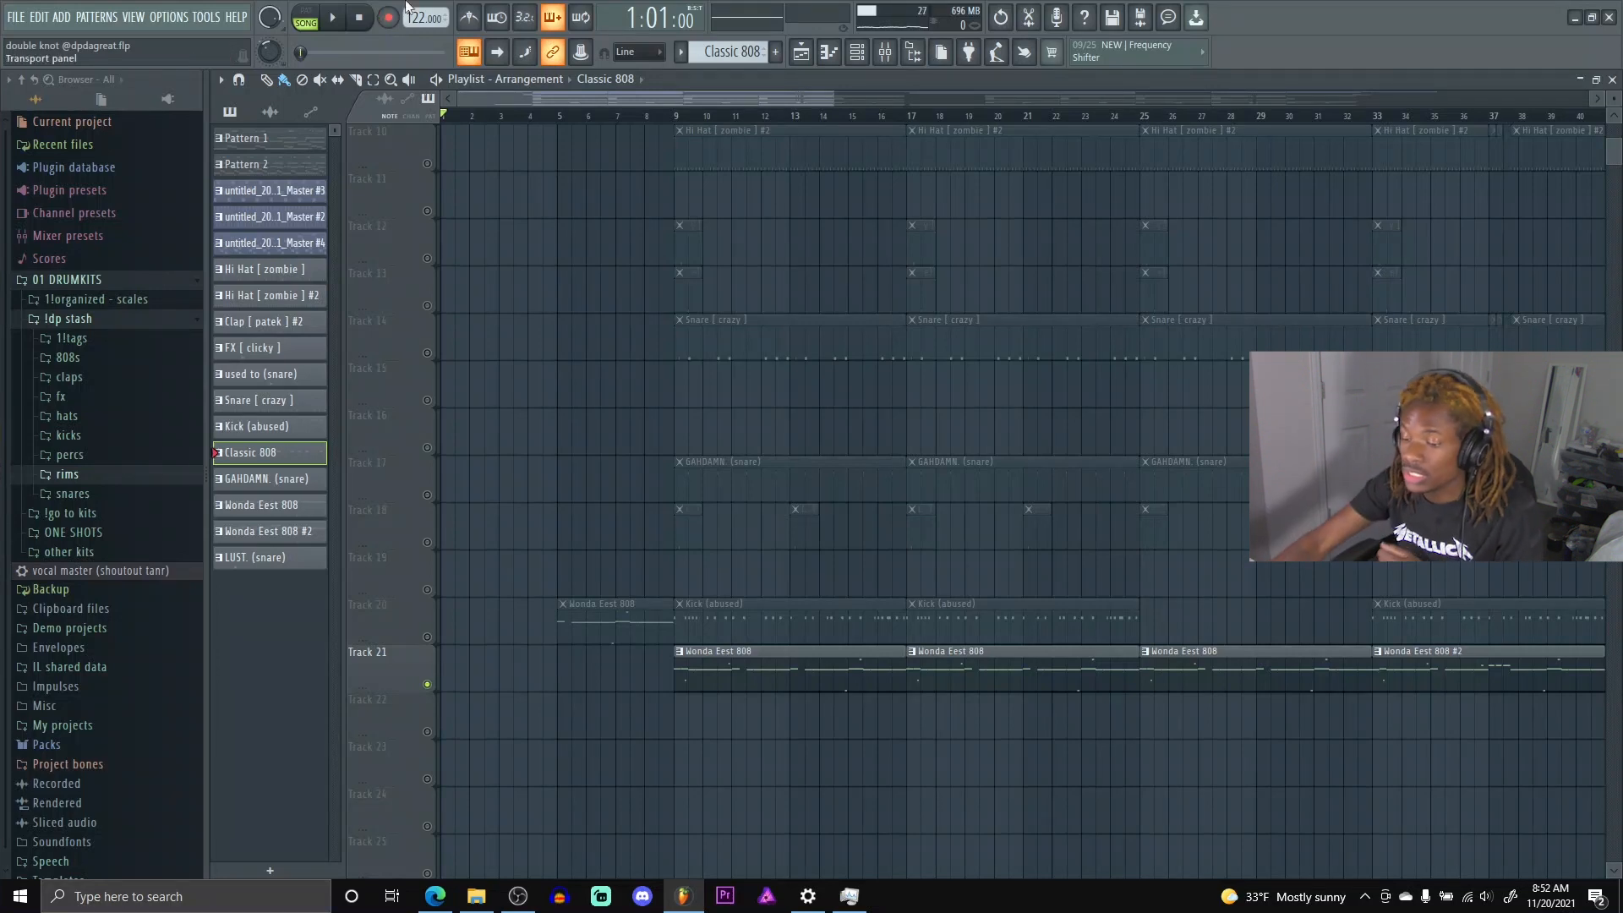
- Unmute track 20 and play the Kick (abused) clips together with the Wonda Eest 808 from bar 9
left_click(429, 637)
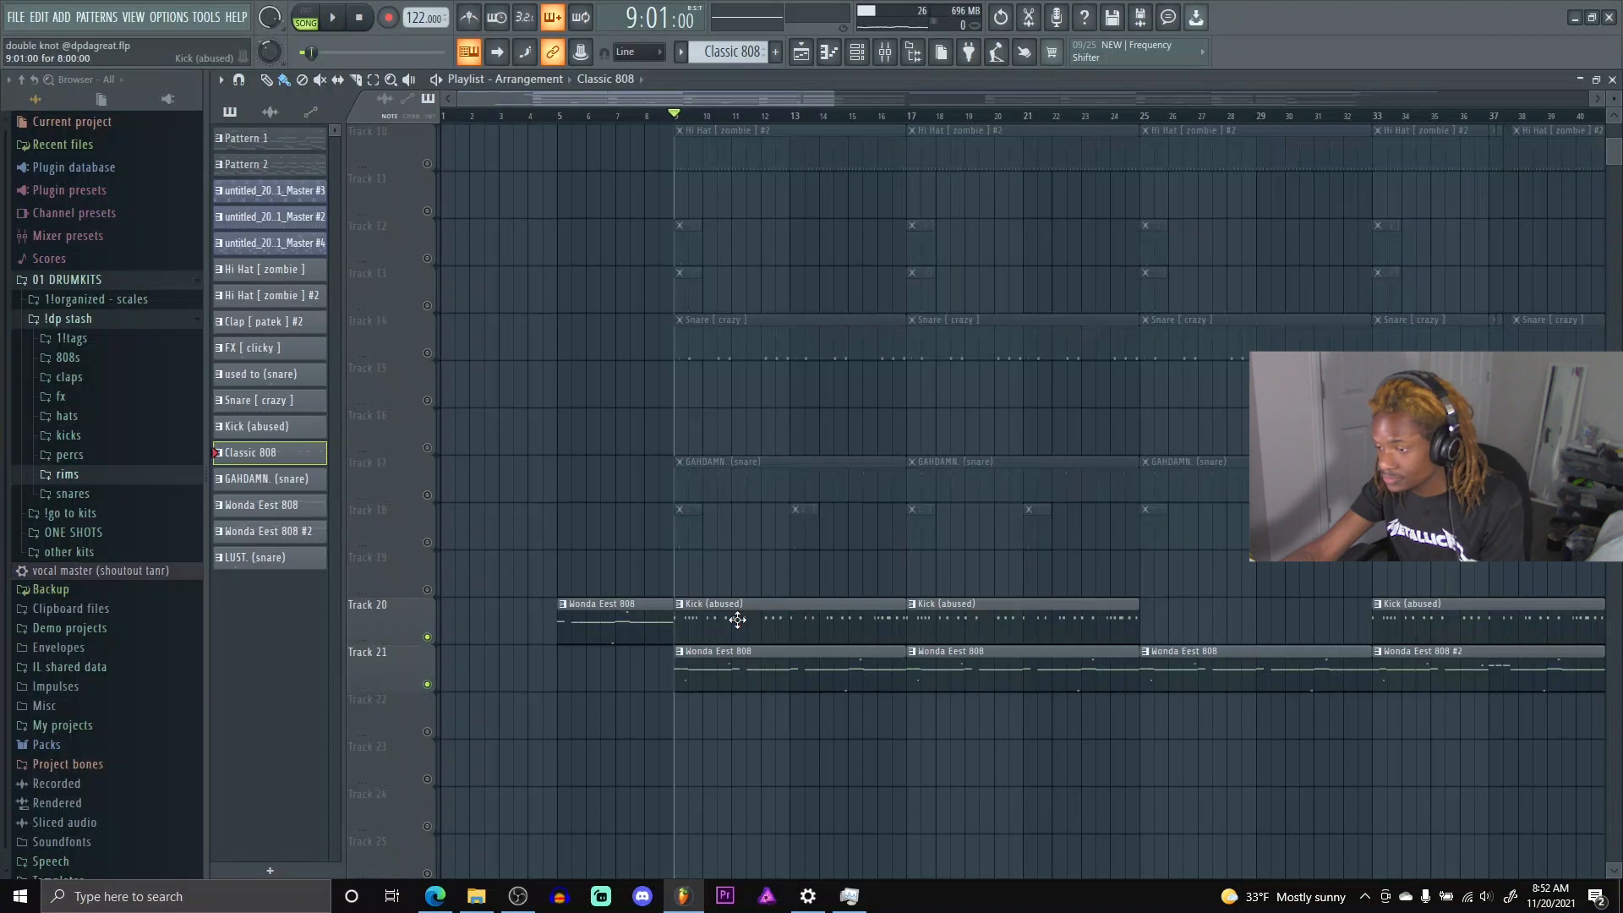
key("space")
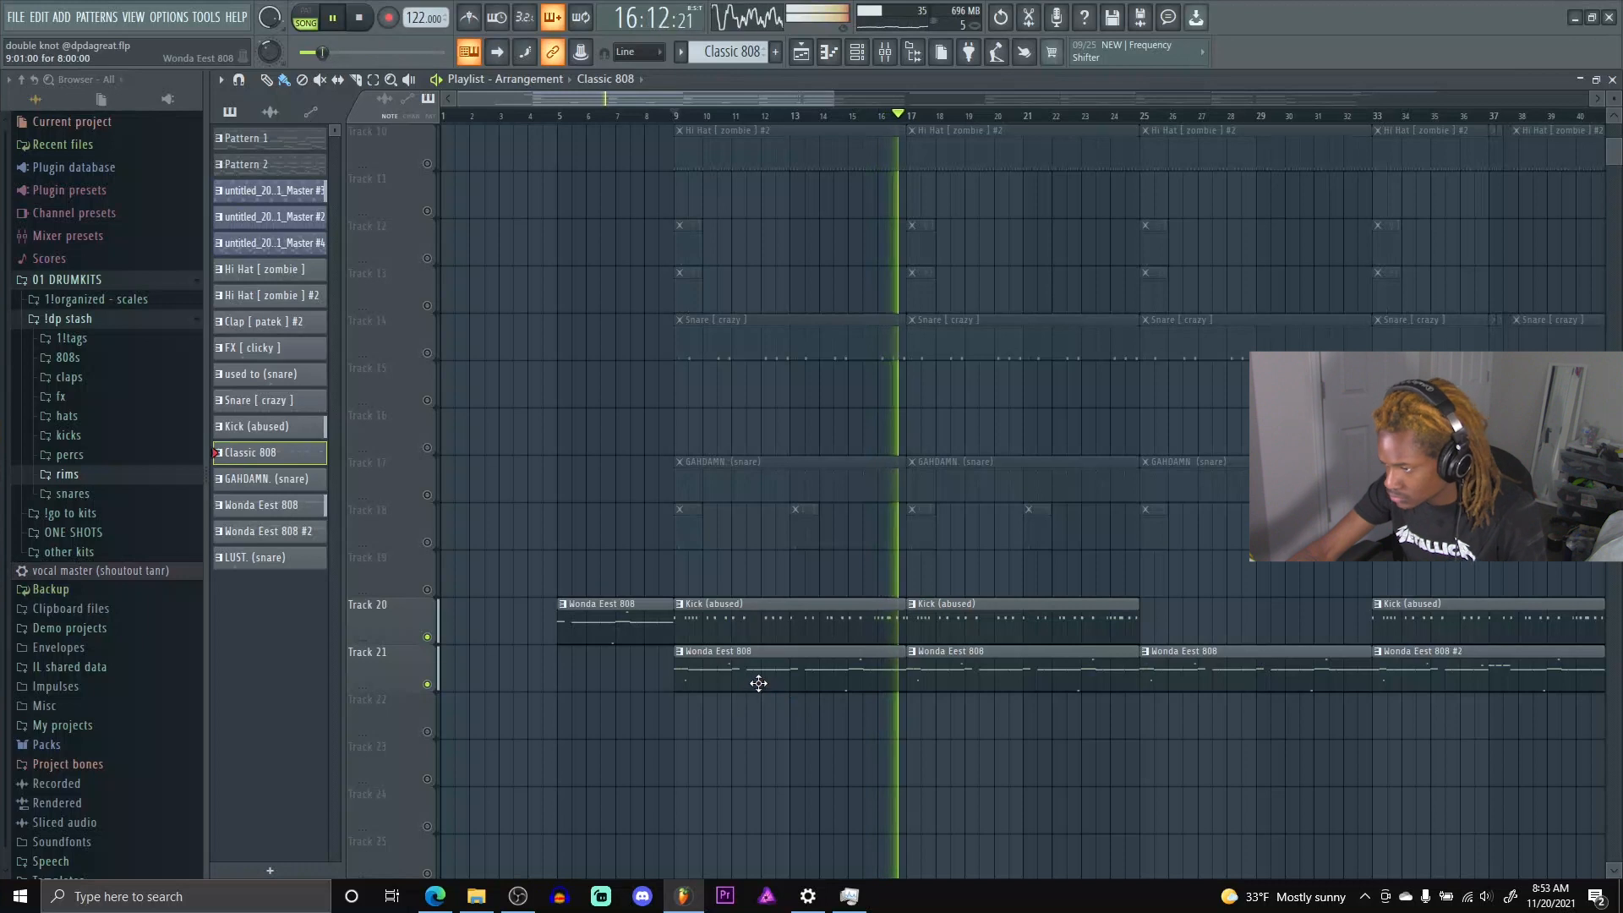
key("space")
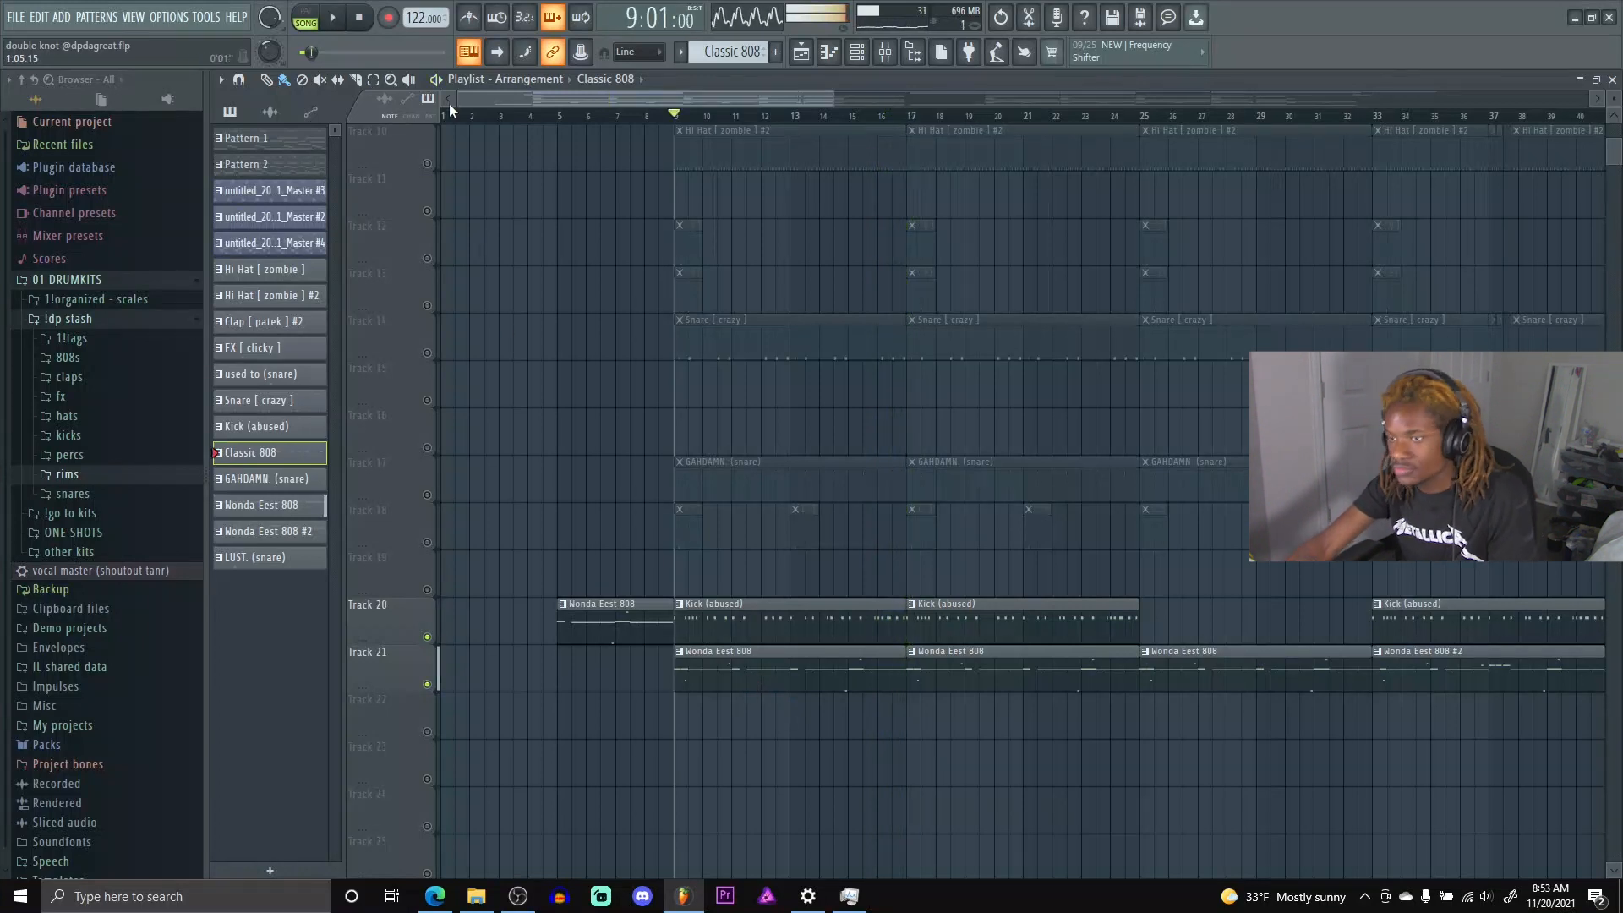
left_click(362, 16)
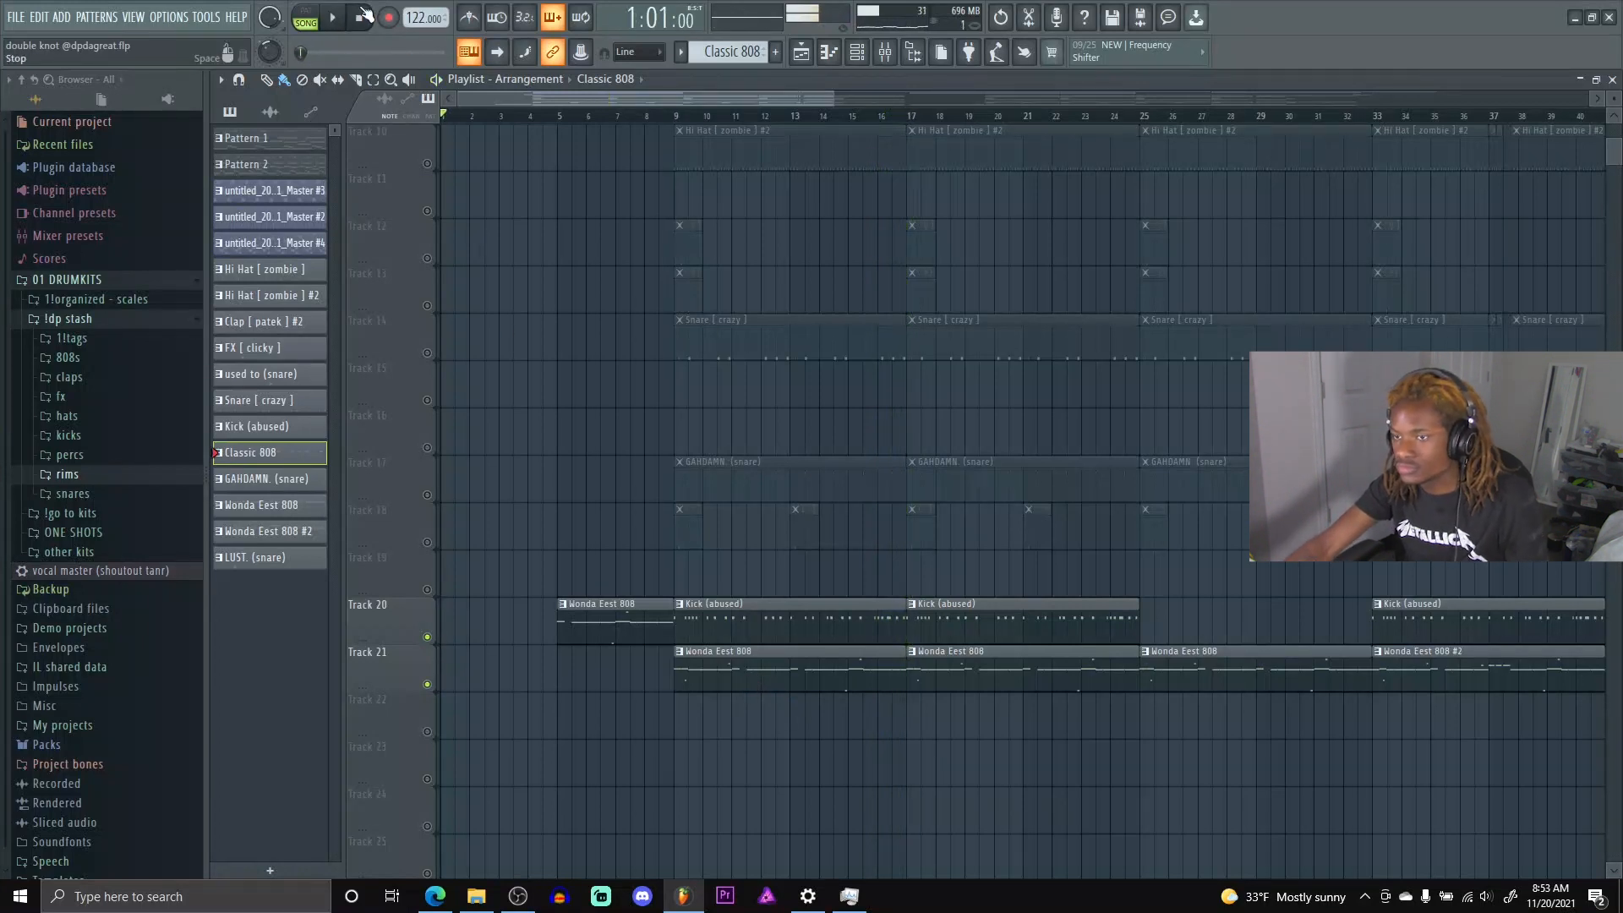
- Open the Wonda Eest 808 pattern in the piano roll, audition its opening notes in pattern mode, and return to the playlist
double_click(763, 670)
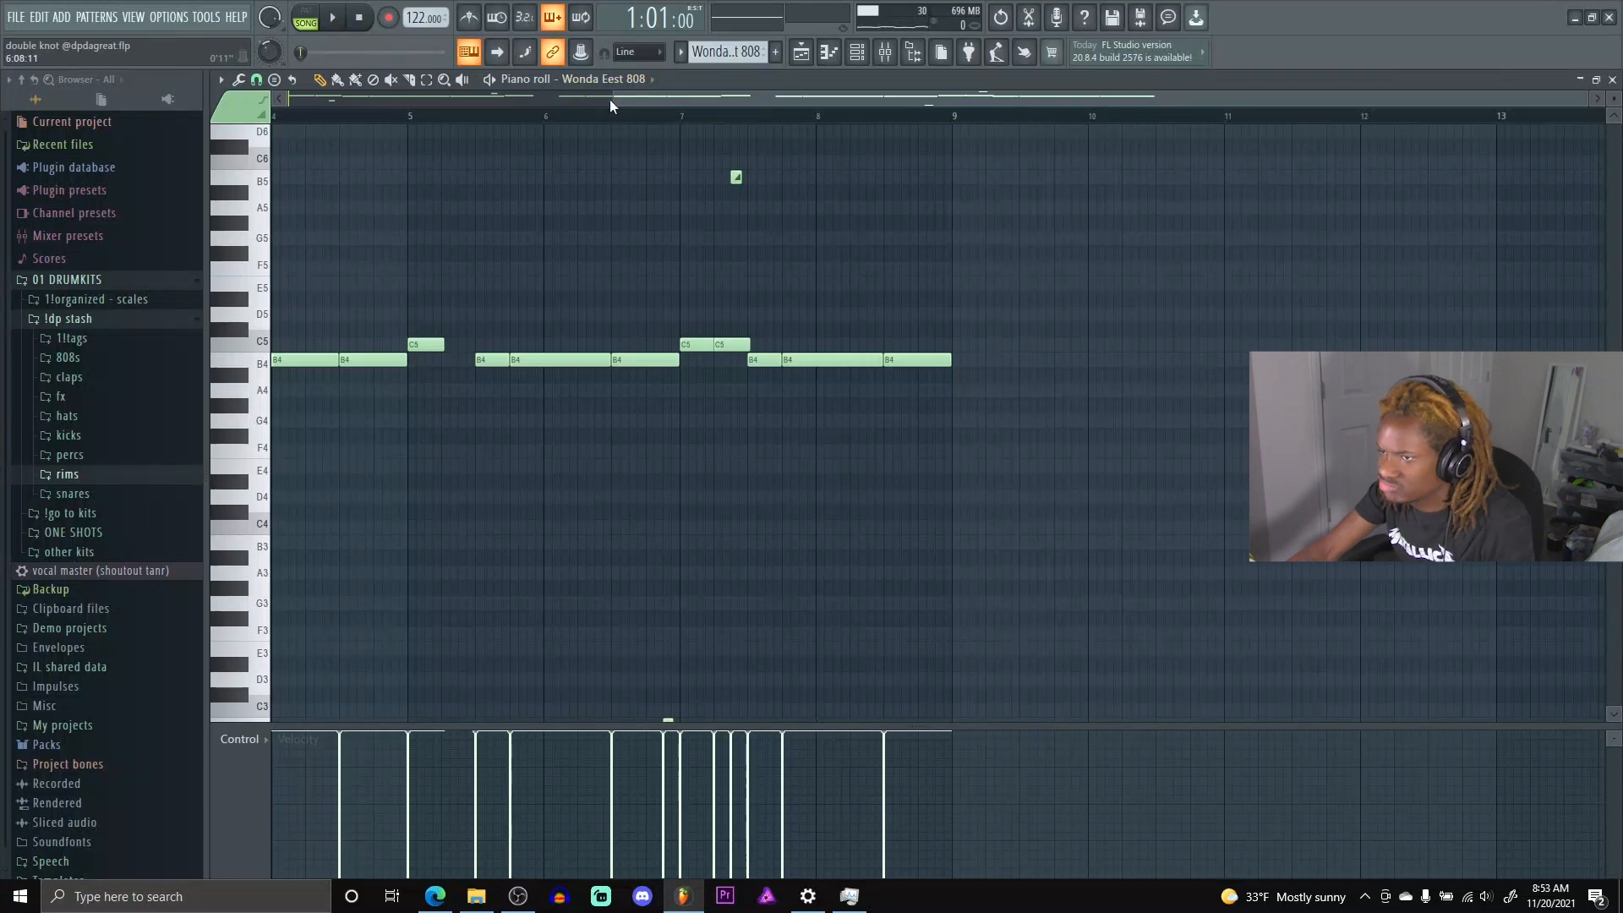
left_click_drag(607, 99, 287, 99)
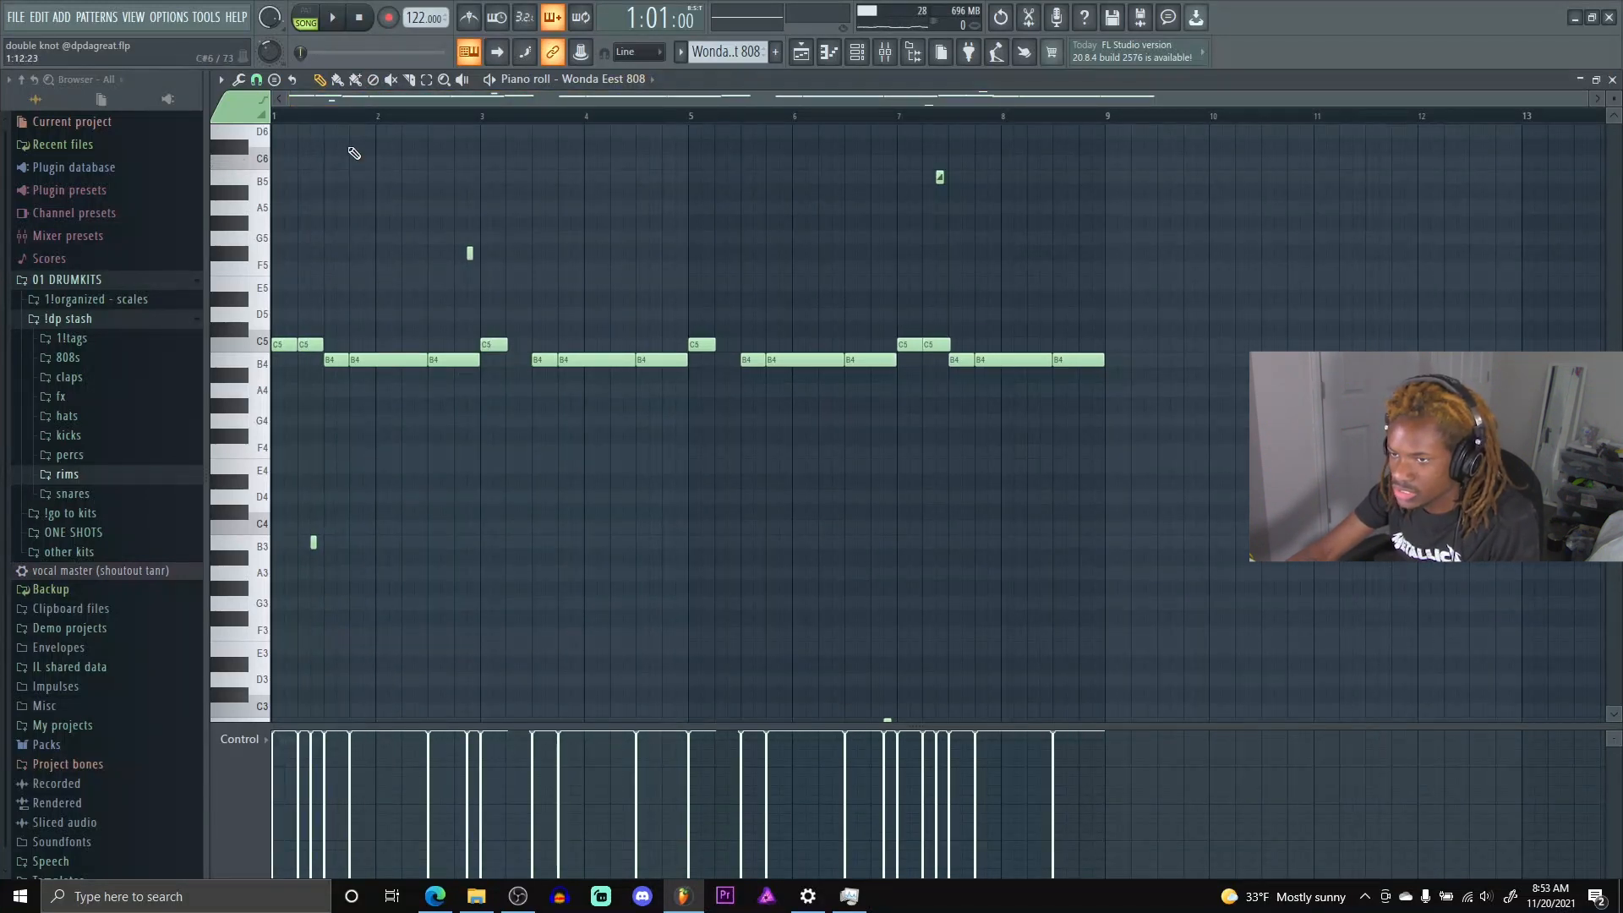
scroll(294, 119, "up", 3)
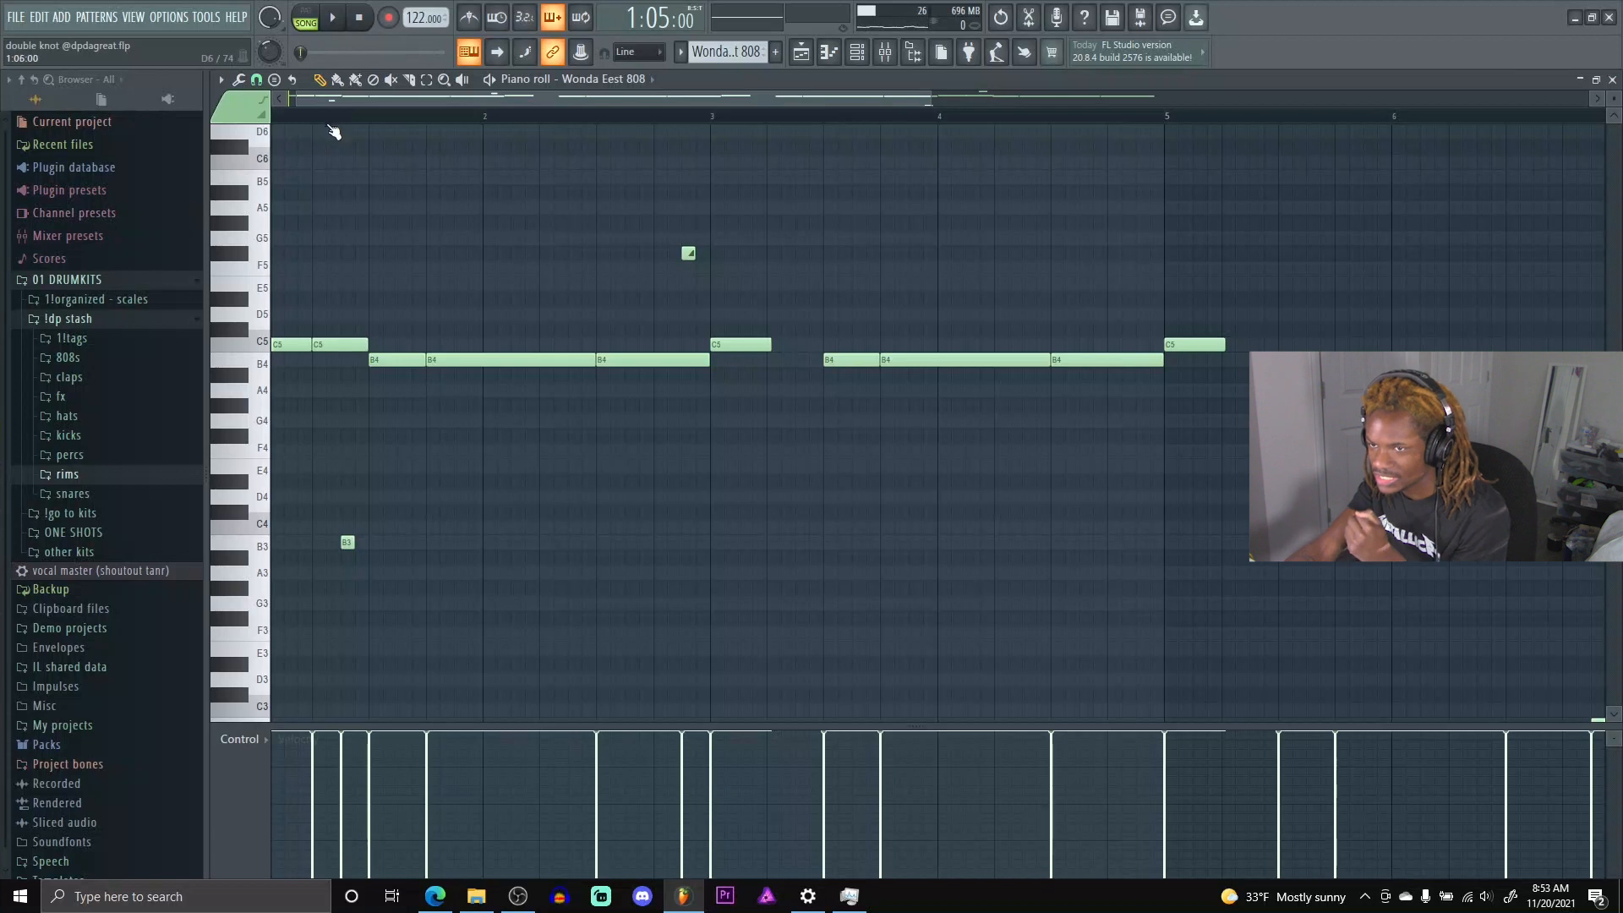
left_click(305, 124)
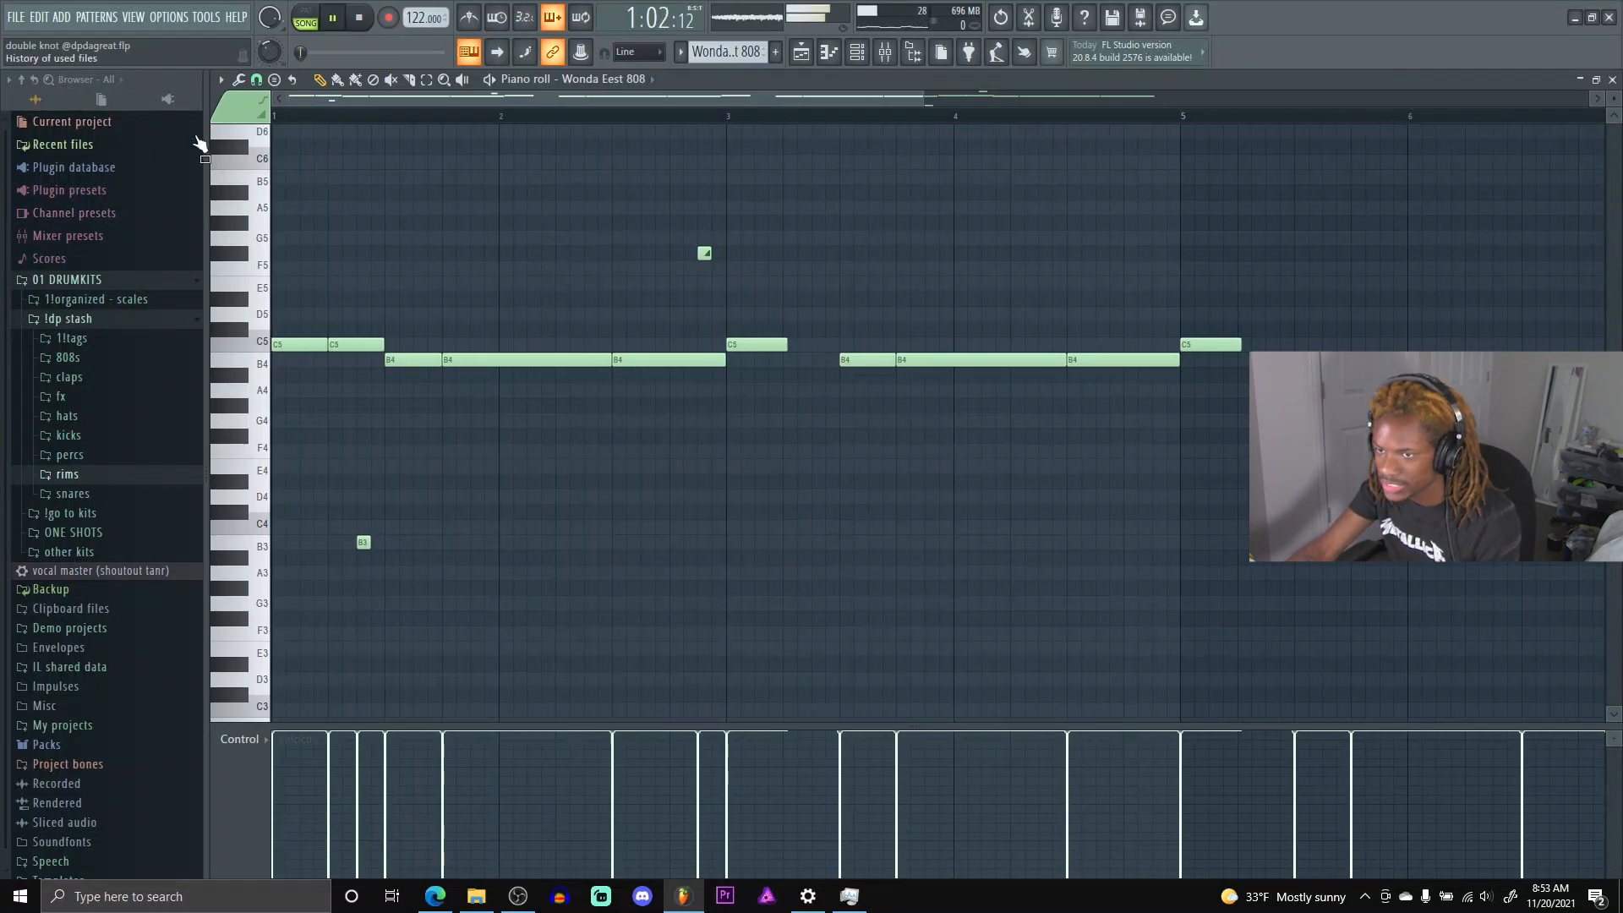
key("l")
key("space")
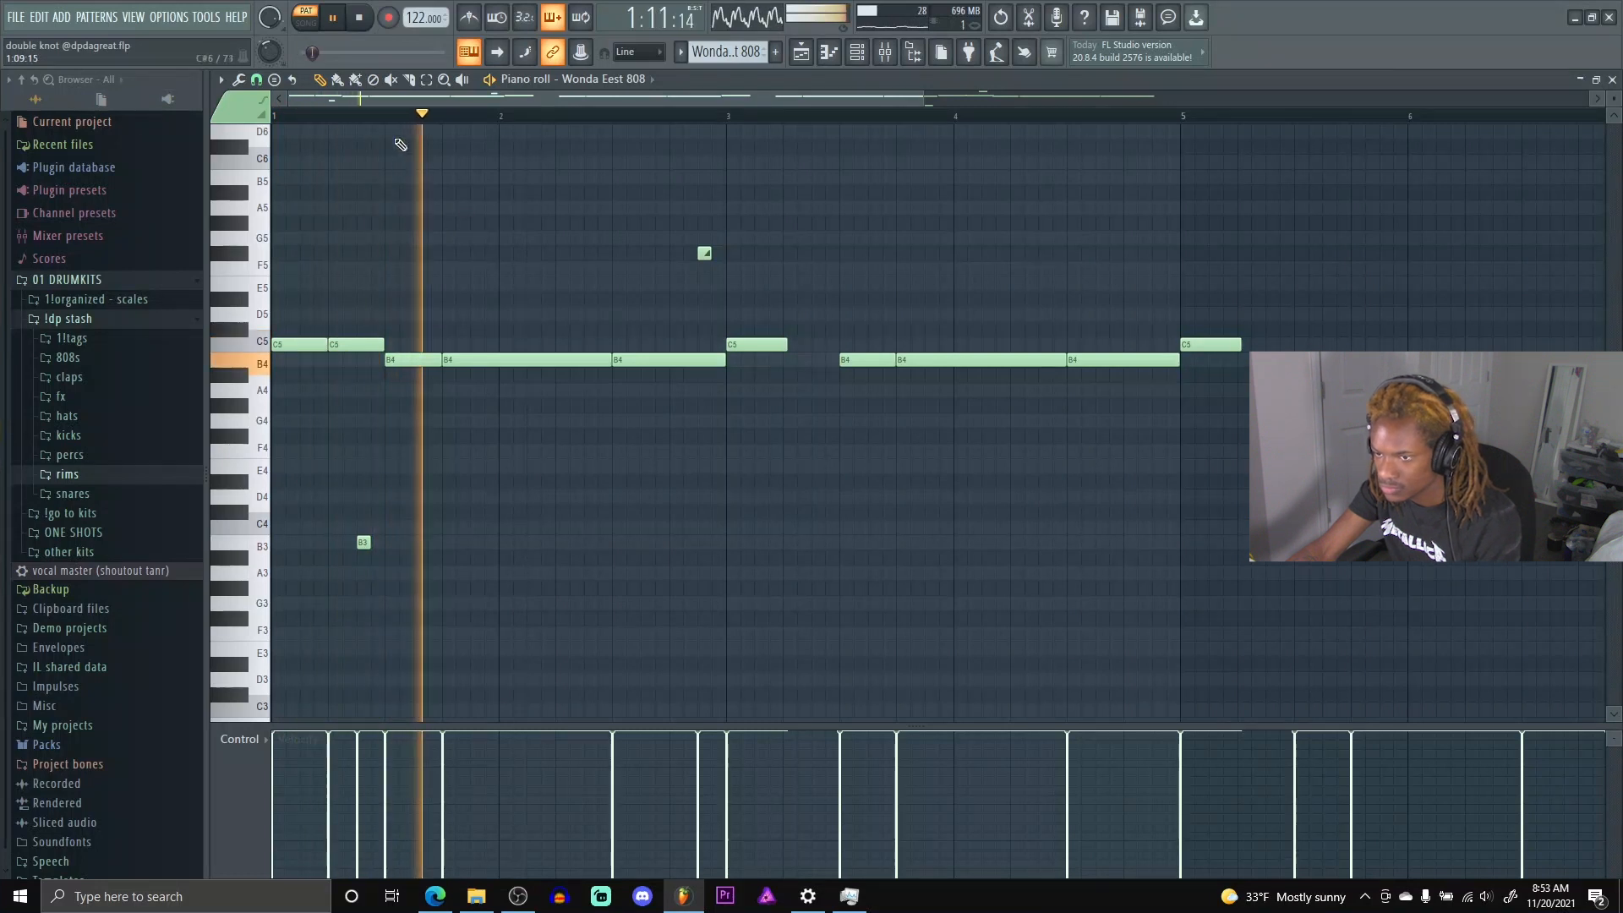
key("space")
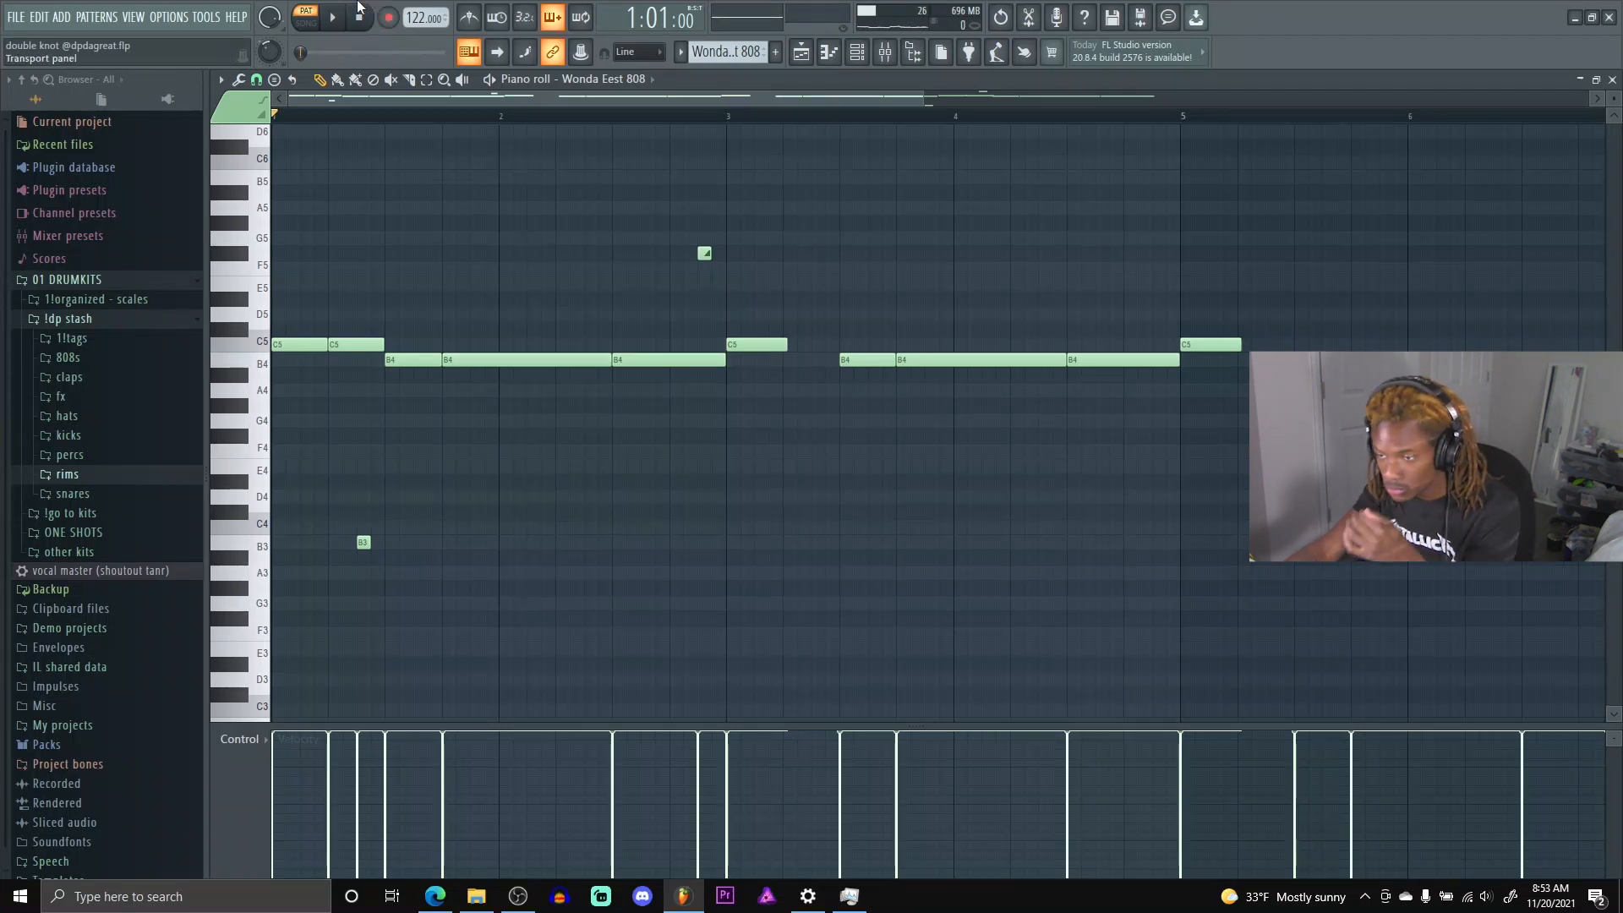
left_click(800, 52)
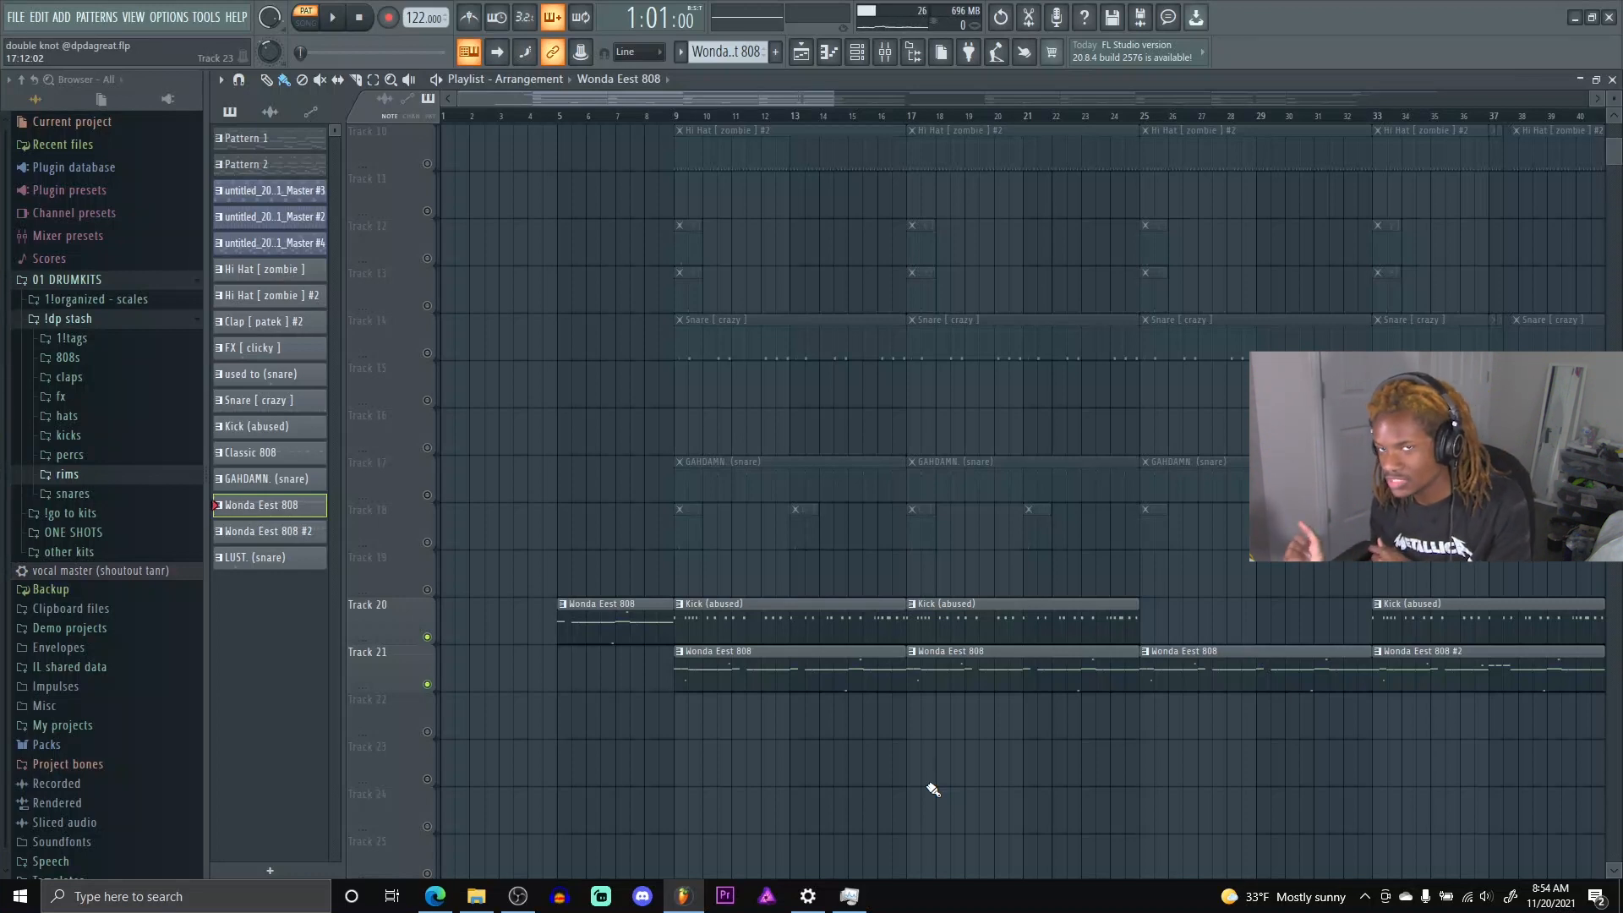
- Open the Kick (abused) pattern in the piano roll, play it from 7:10:00, and return to the playlist
left_click_drag(833, 99, 1165, 144)
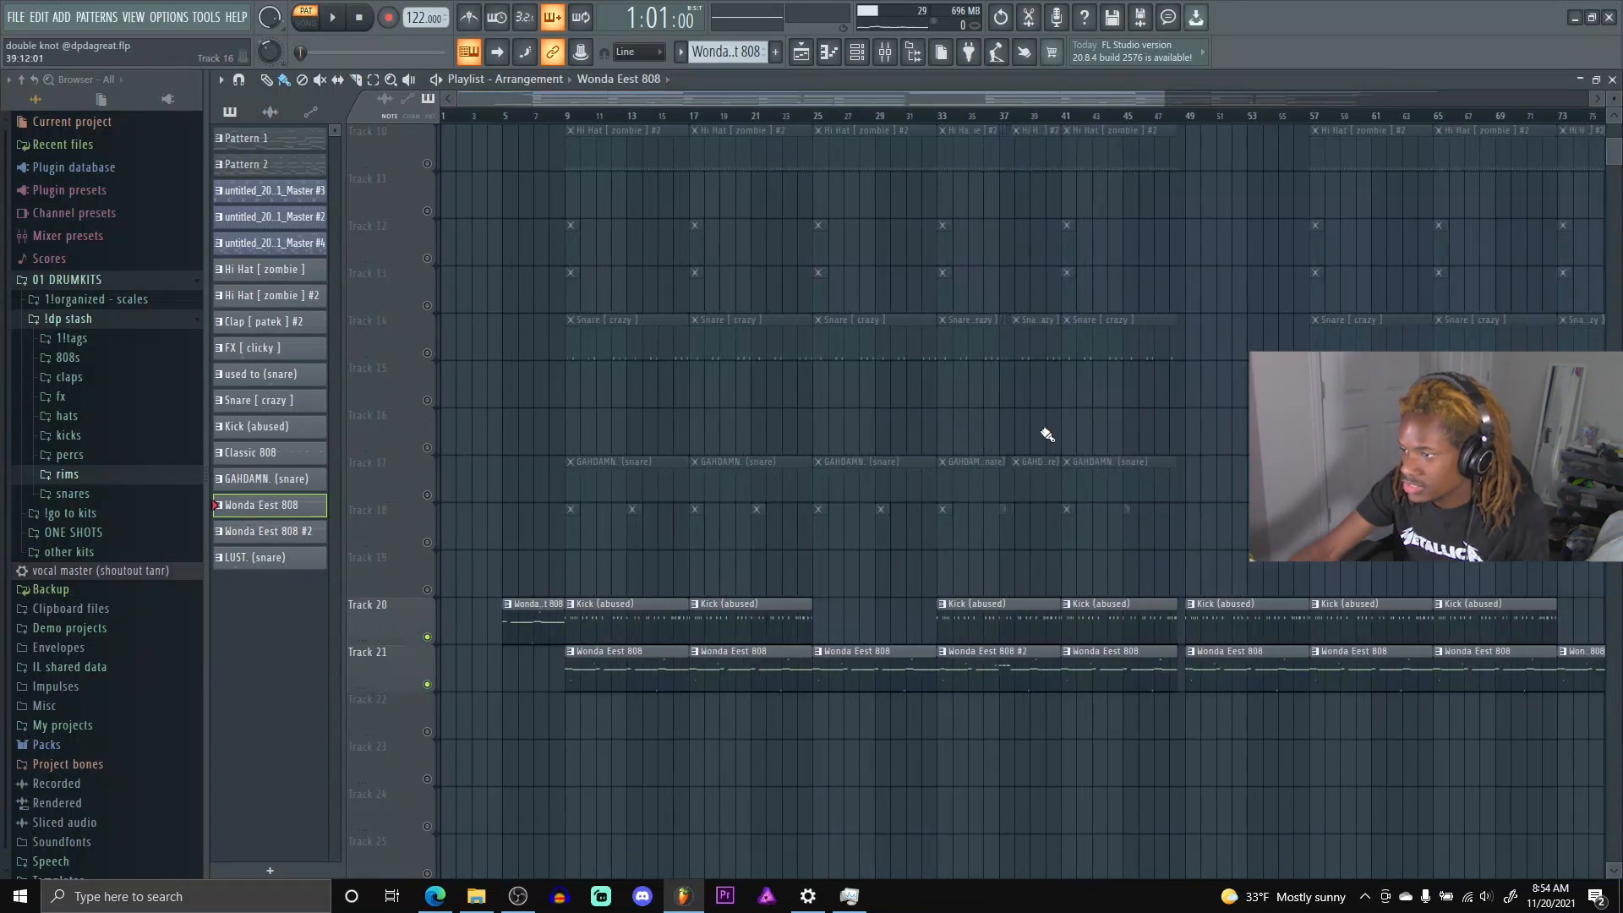
scroll(1047, 435, "up", 4)
scroll(1047, 434, "down", 5)
scroll(644, 123, "up", 1)
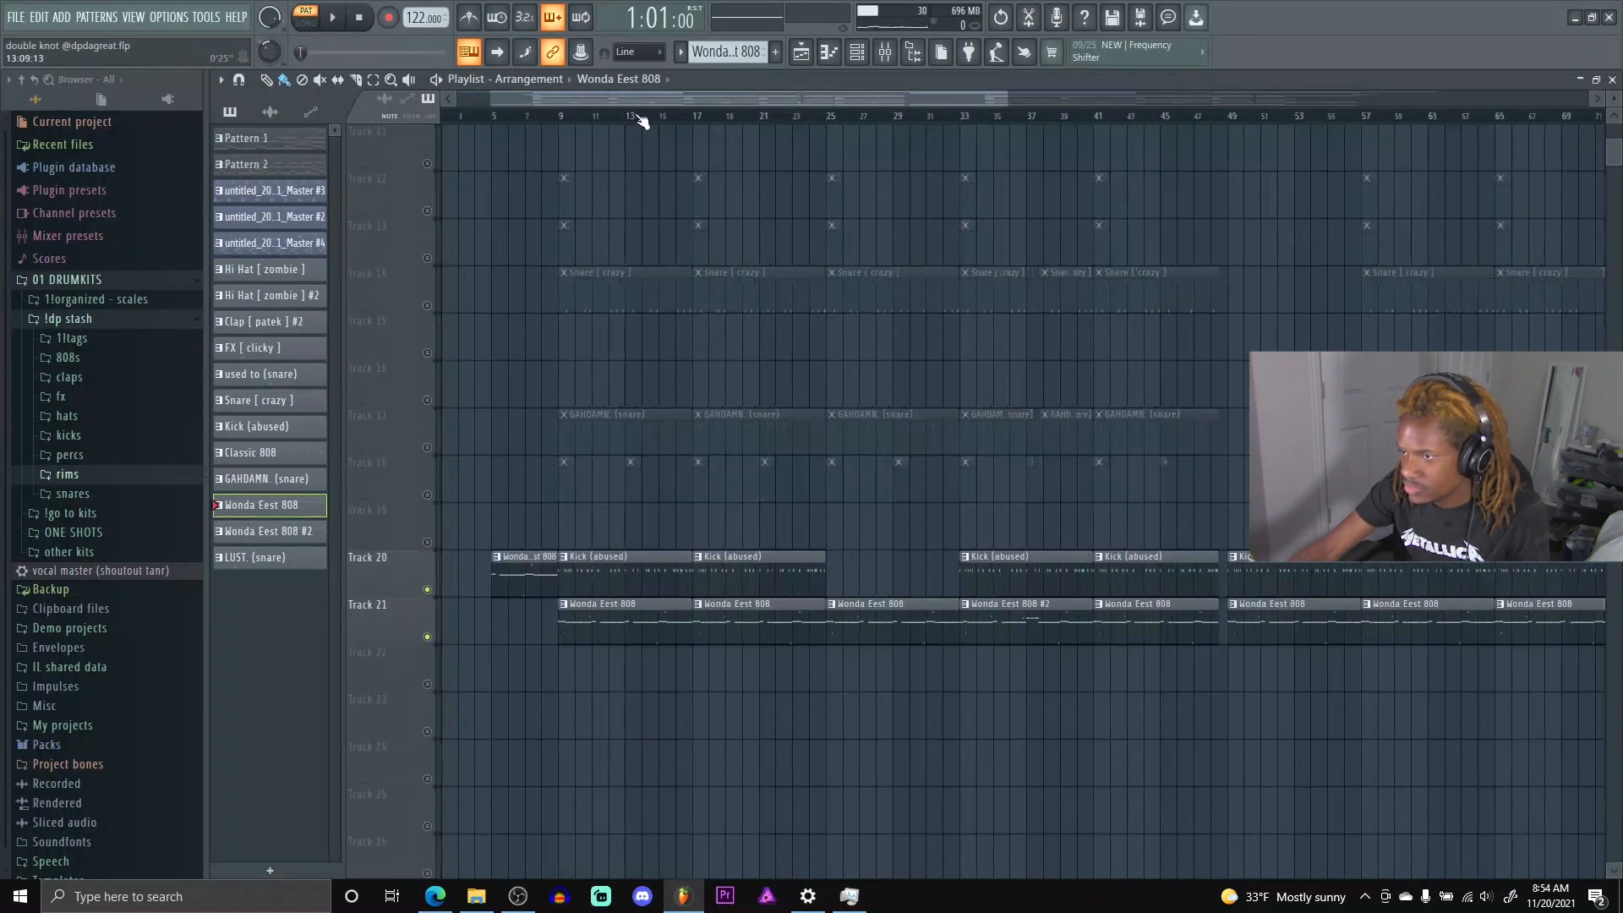
double_click(685, 583)
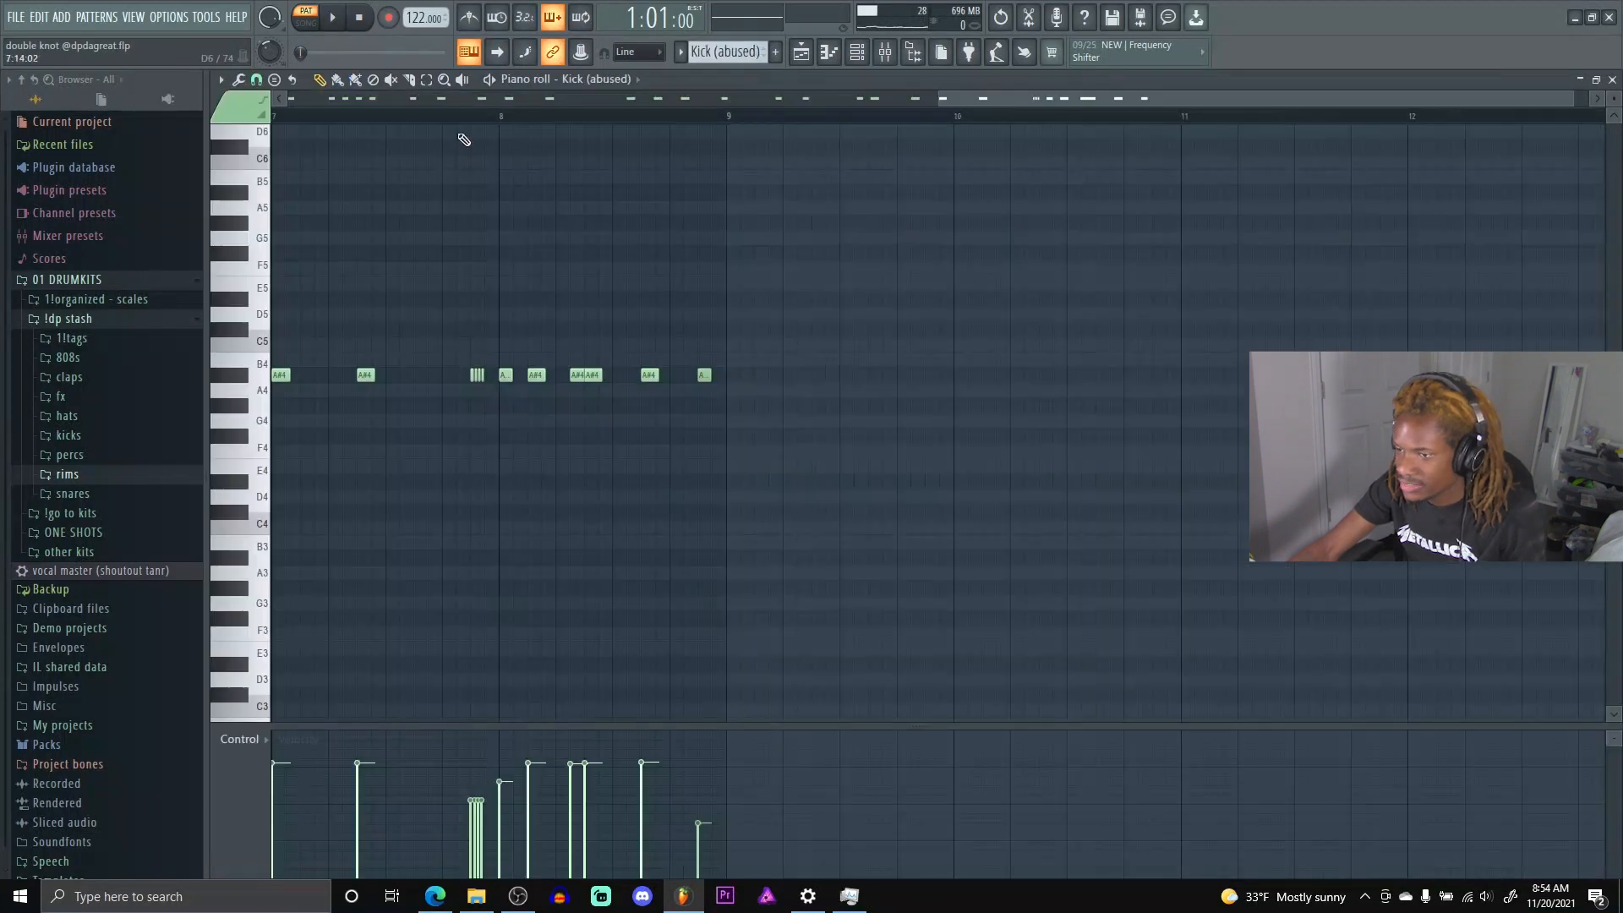
left_click(404, 118)
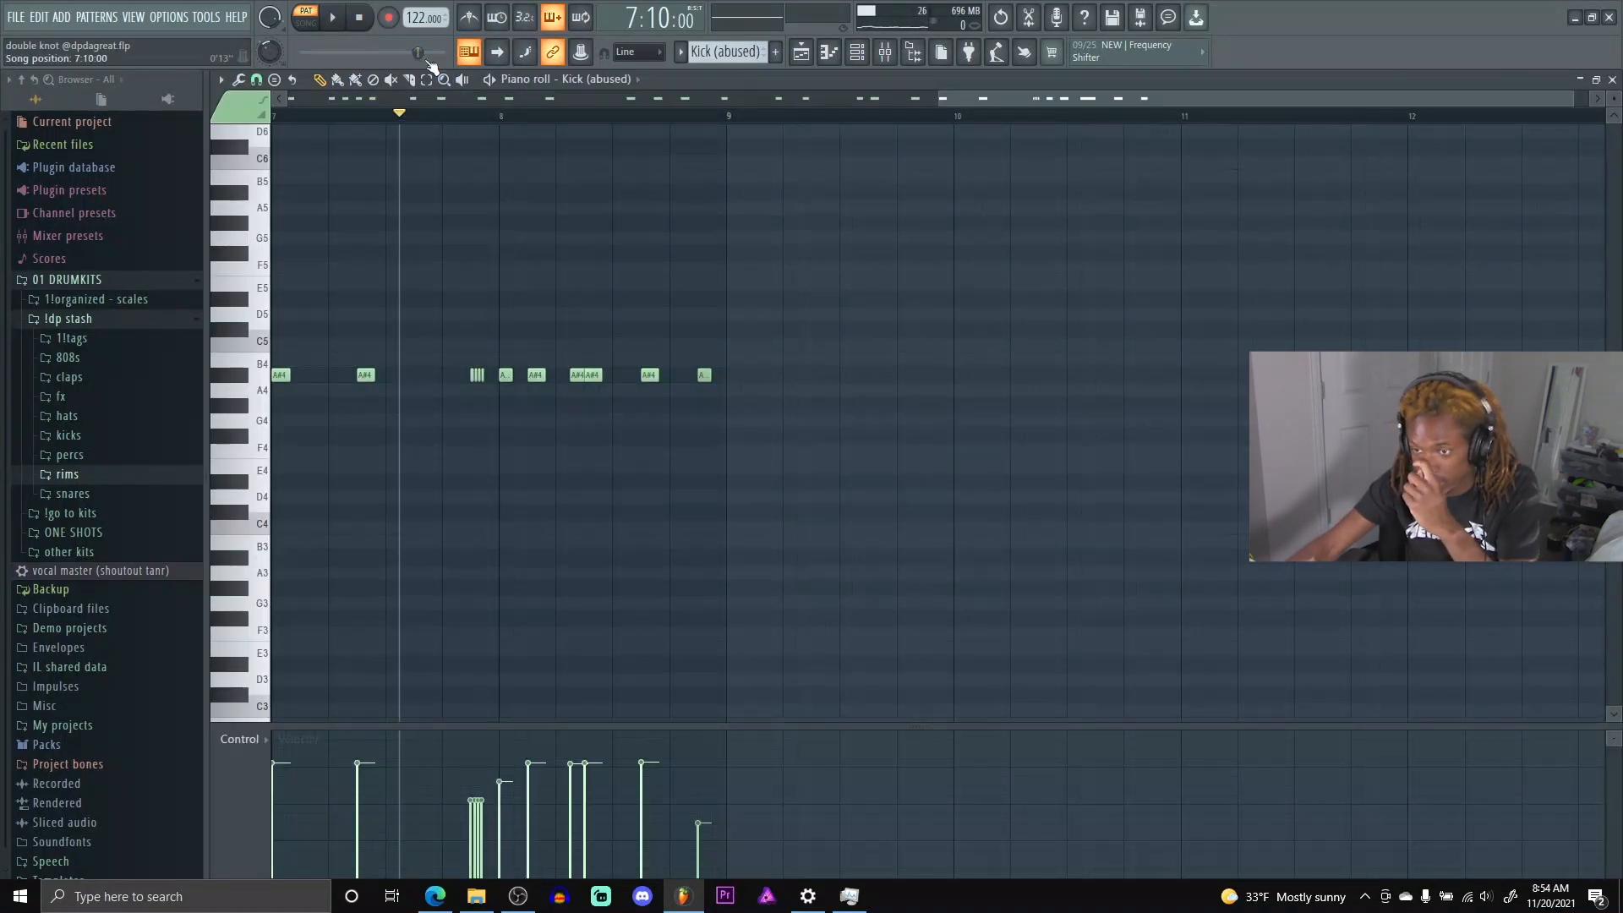
key("space")
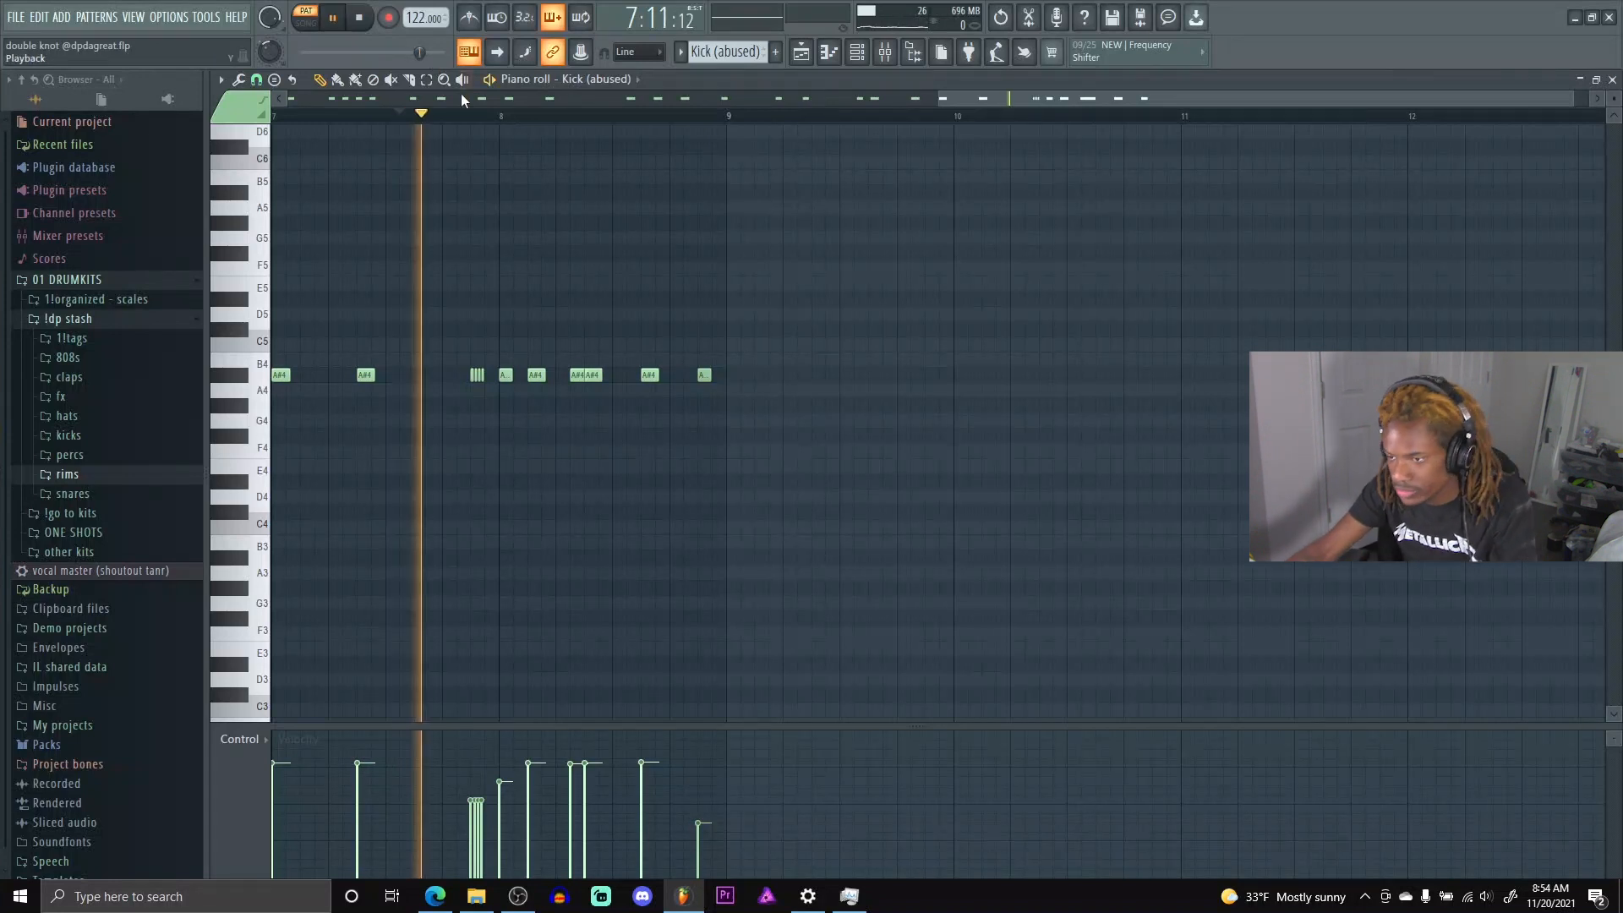
left_click(800, 52)
key("space")
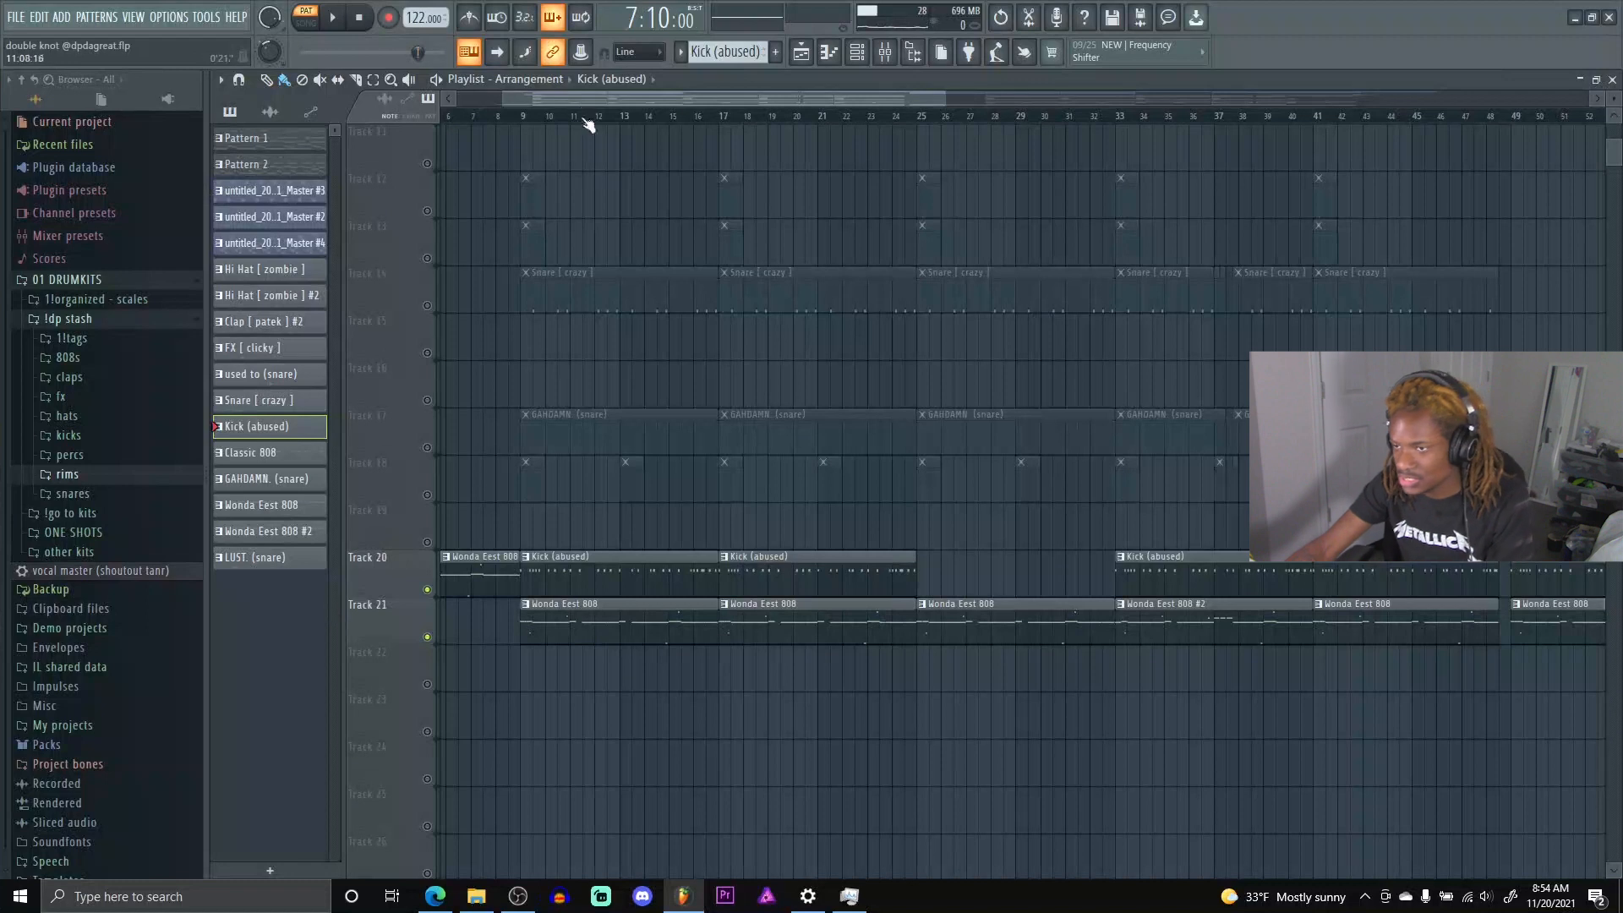
- Play the kick and 808 tracks in song mode from bar 15, and reset the playhead to the song's start
left_click(520, 116)
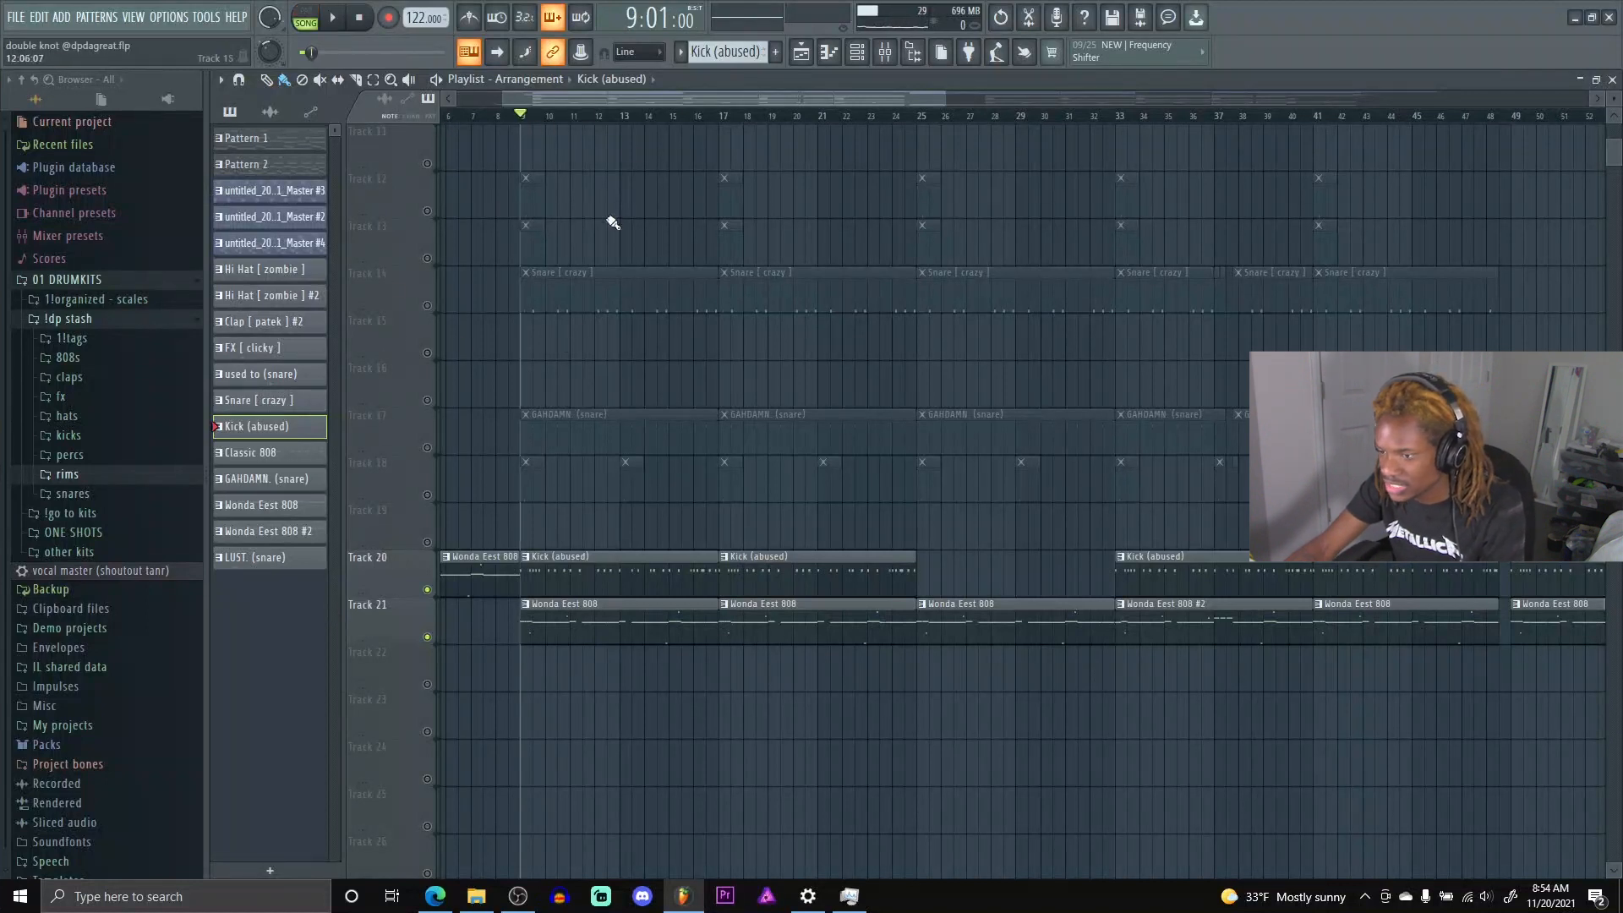
left_click(669, 117)
key("space")
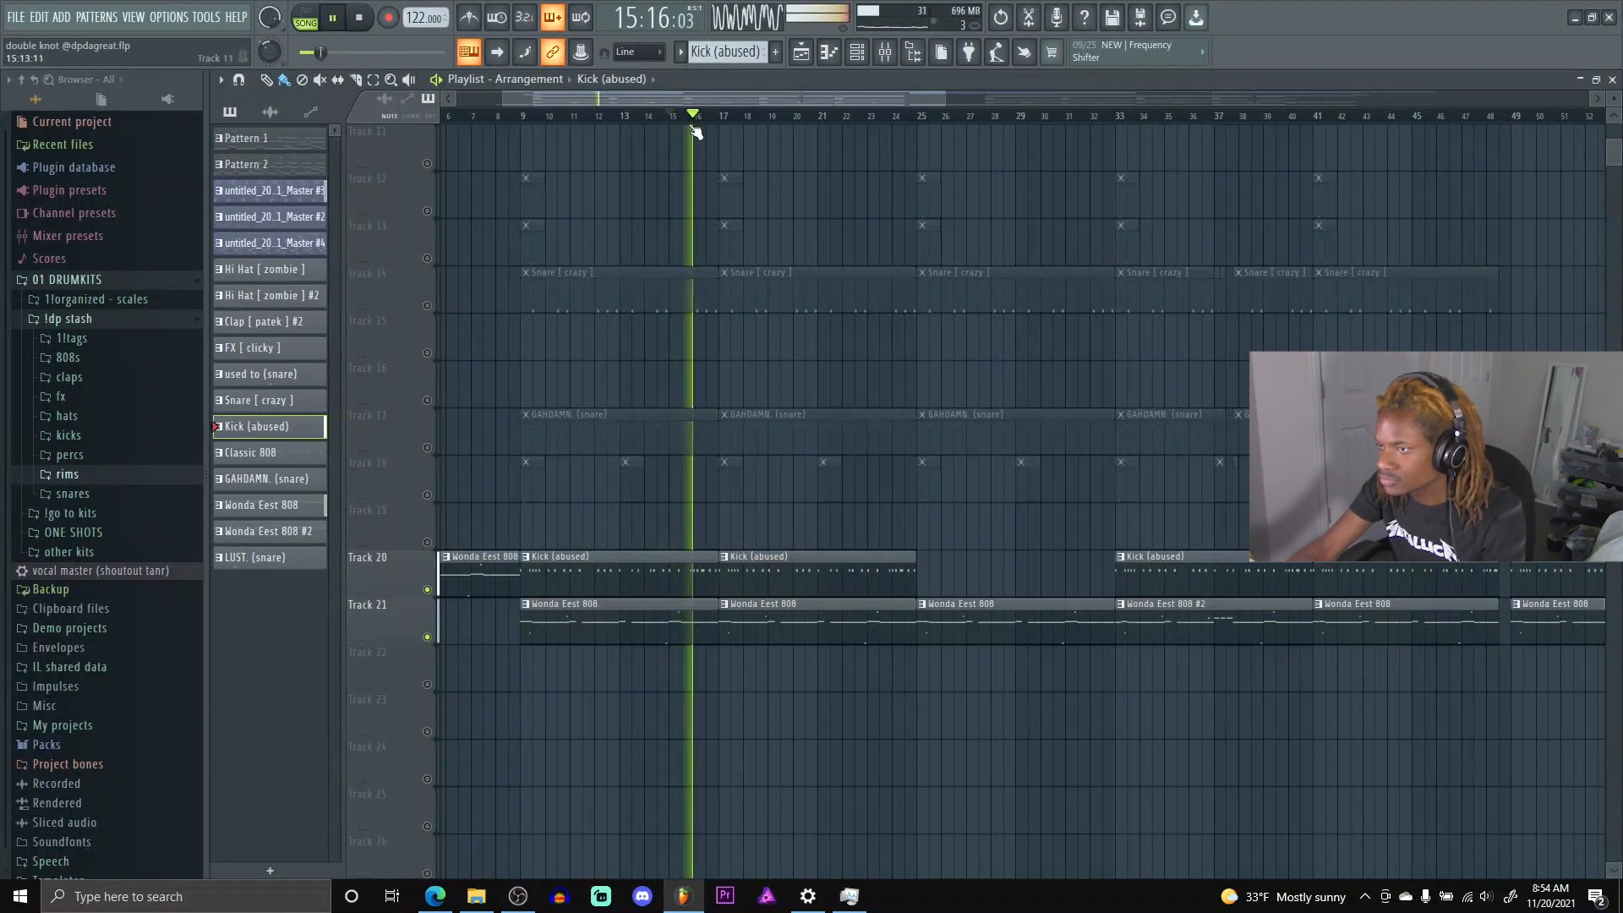
key("space")
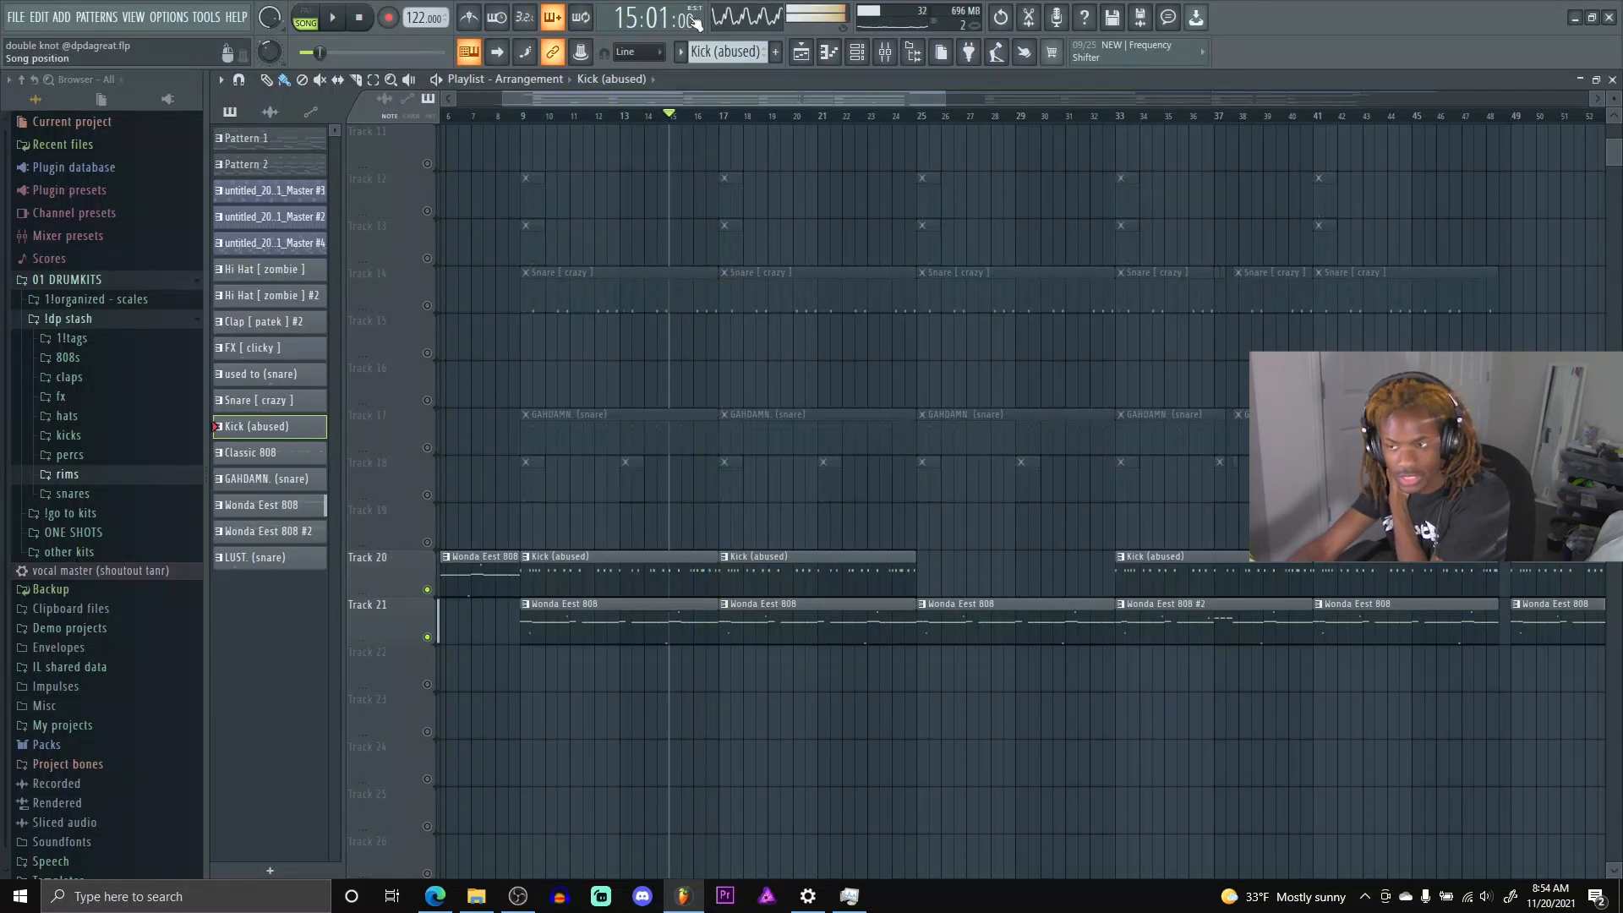
left_click(360, 19)
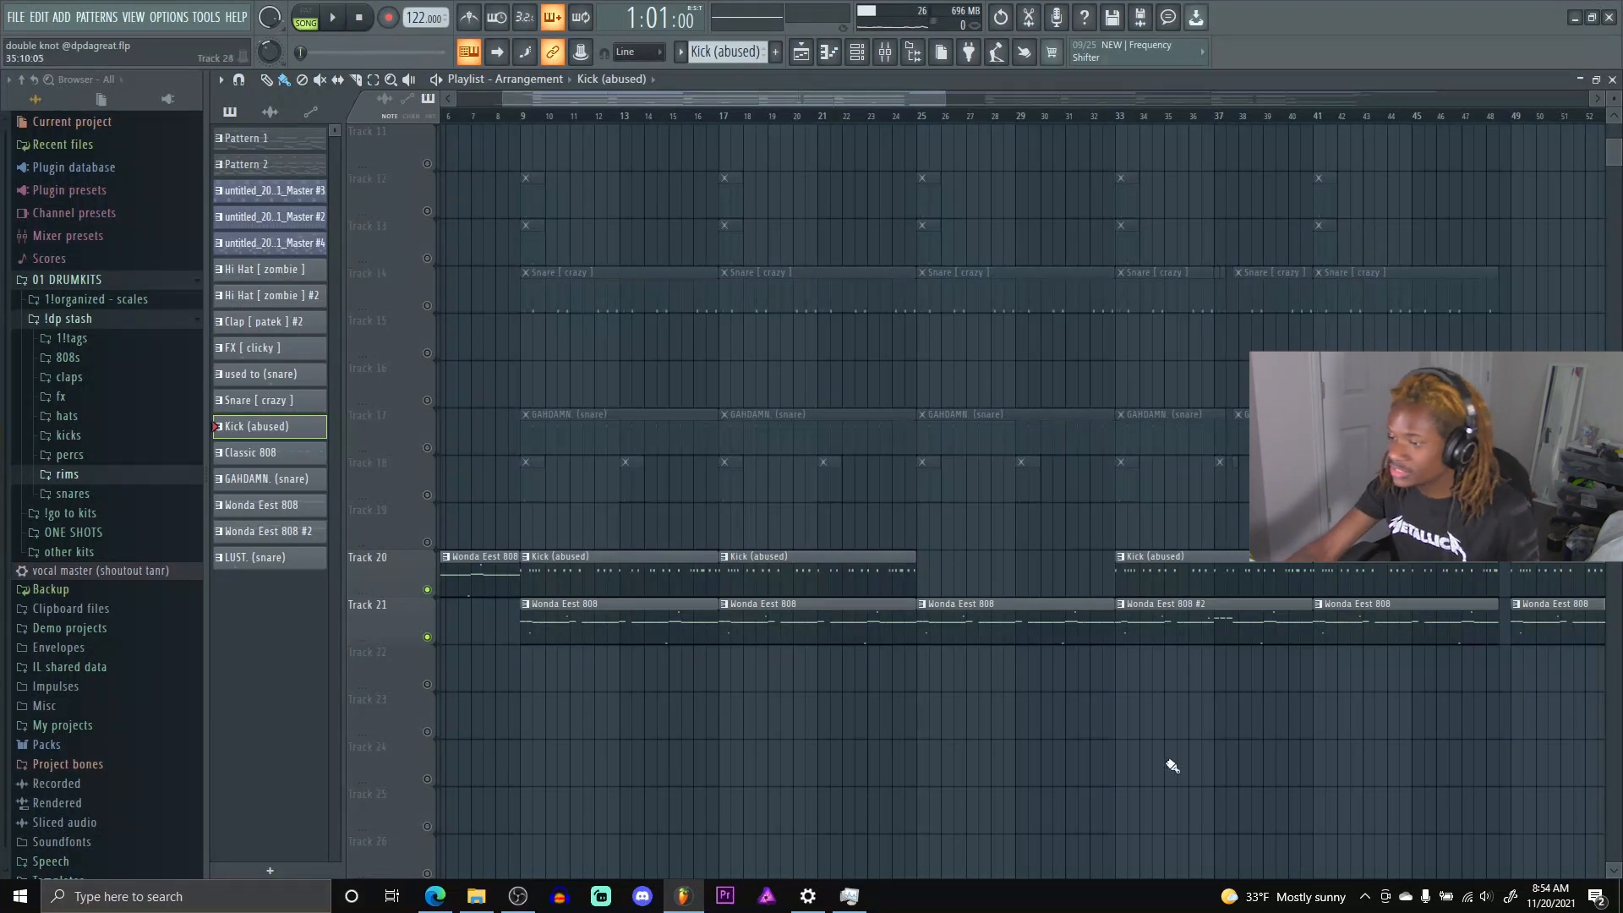
- Unmute all playlist tracks to restore the full arrangement of melodies, drums and 808s
scroll(1195, 869, "up", 3)
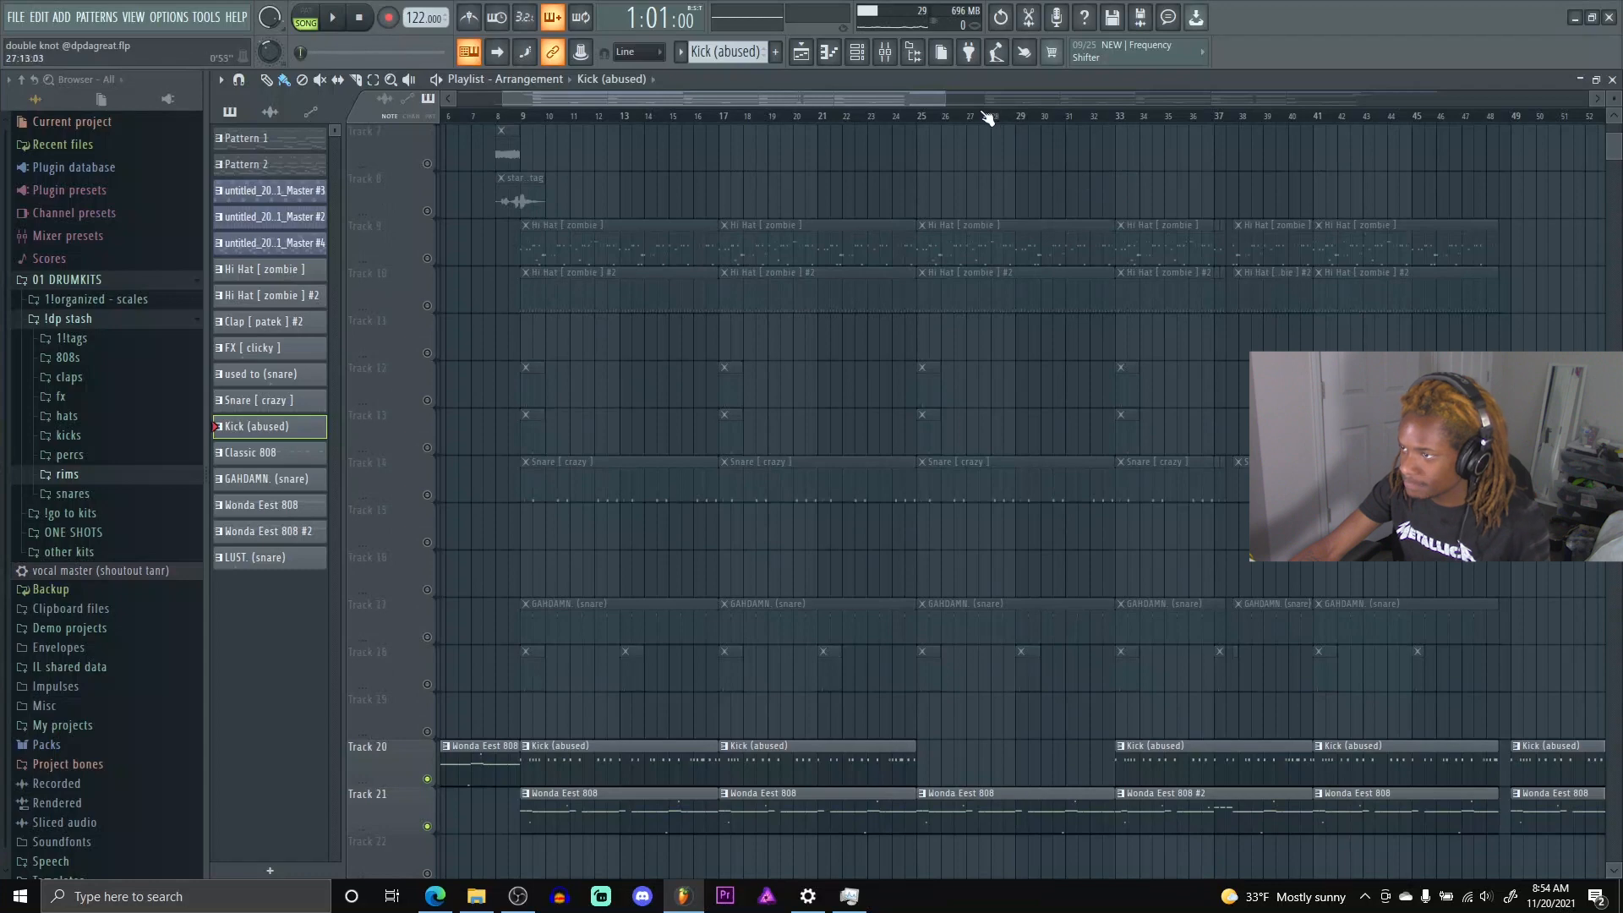
left_click_drag(947, 99, 1606, 253)
scroll(1152, 571, "up", 3)
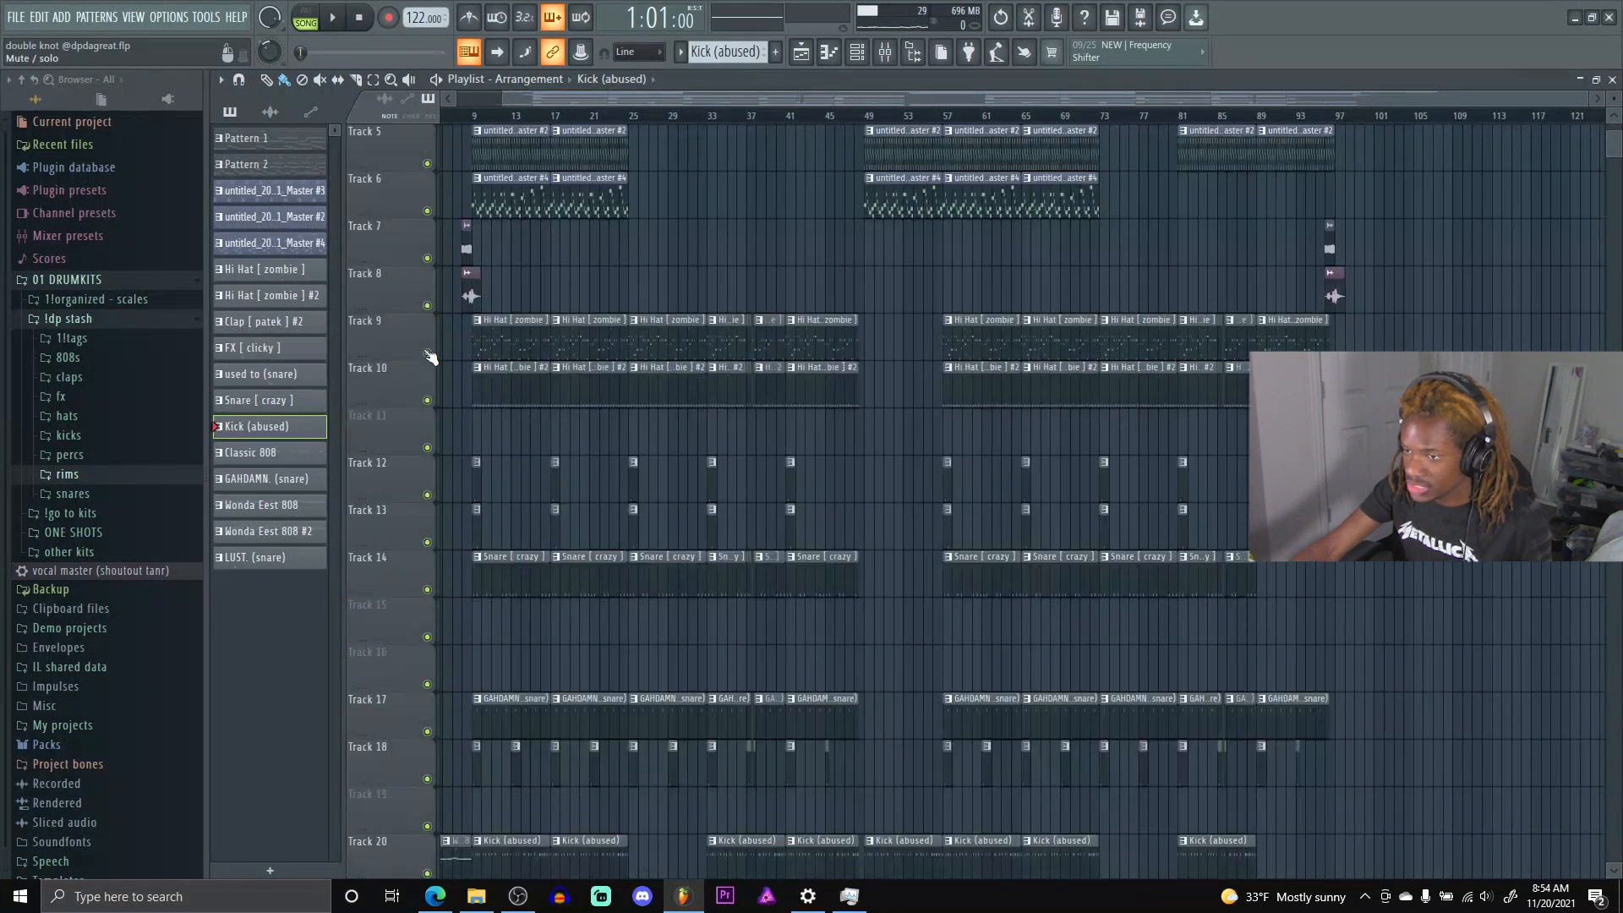
scroll(837, 455, "up", 1)
- Set the song position to bar 35, ahead of the chopped section at bar 37, and frame that part of the arrangement
scroll(742, 113, "up", 5)
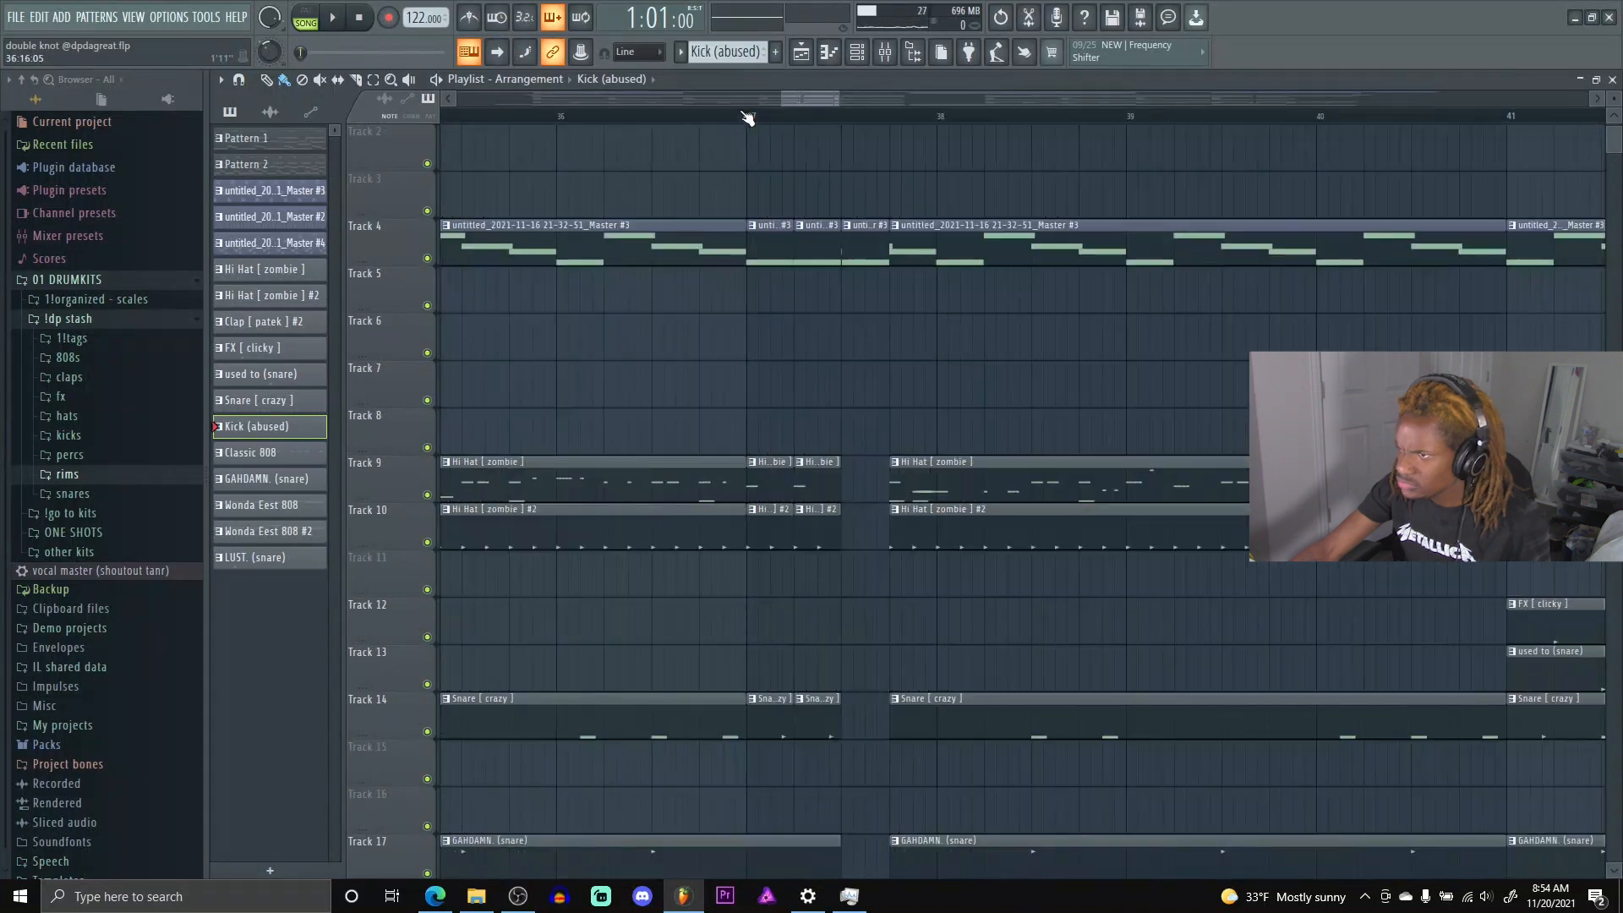
left_click_drag(778, 94, 757, 96)
left_click(751, 114)
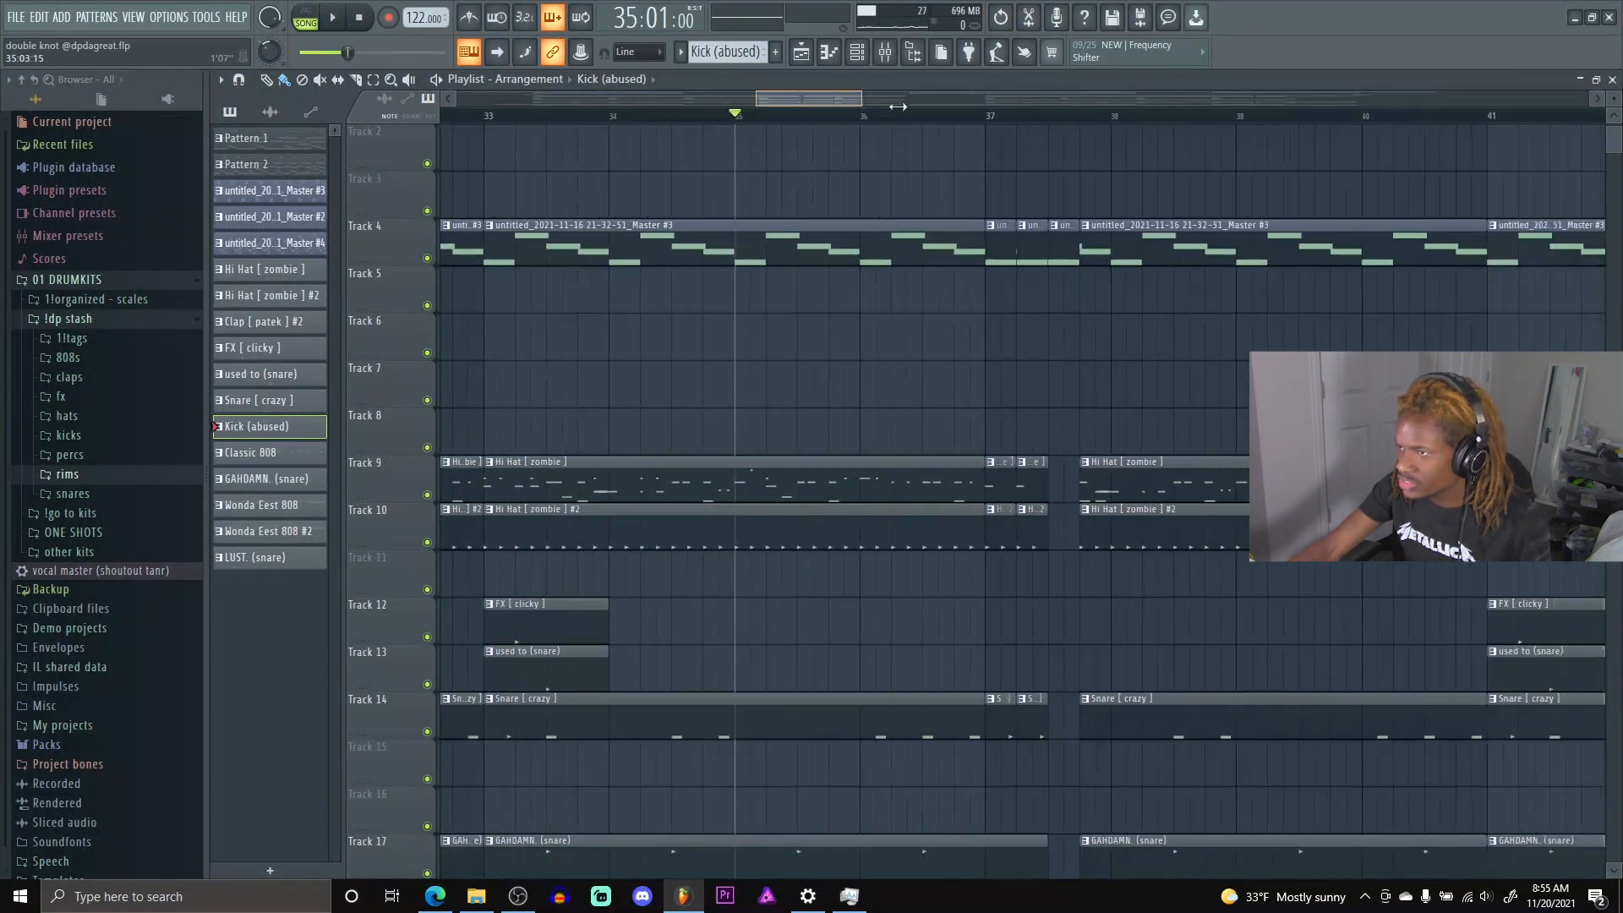
scroll(765, 115, "down", 4)
scroll(735, 118, "up", 1)
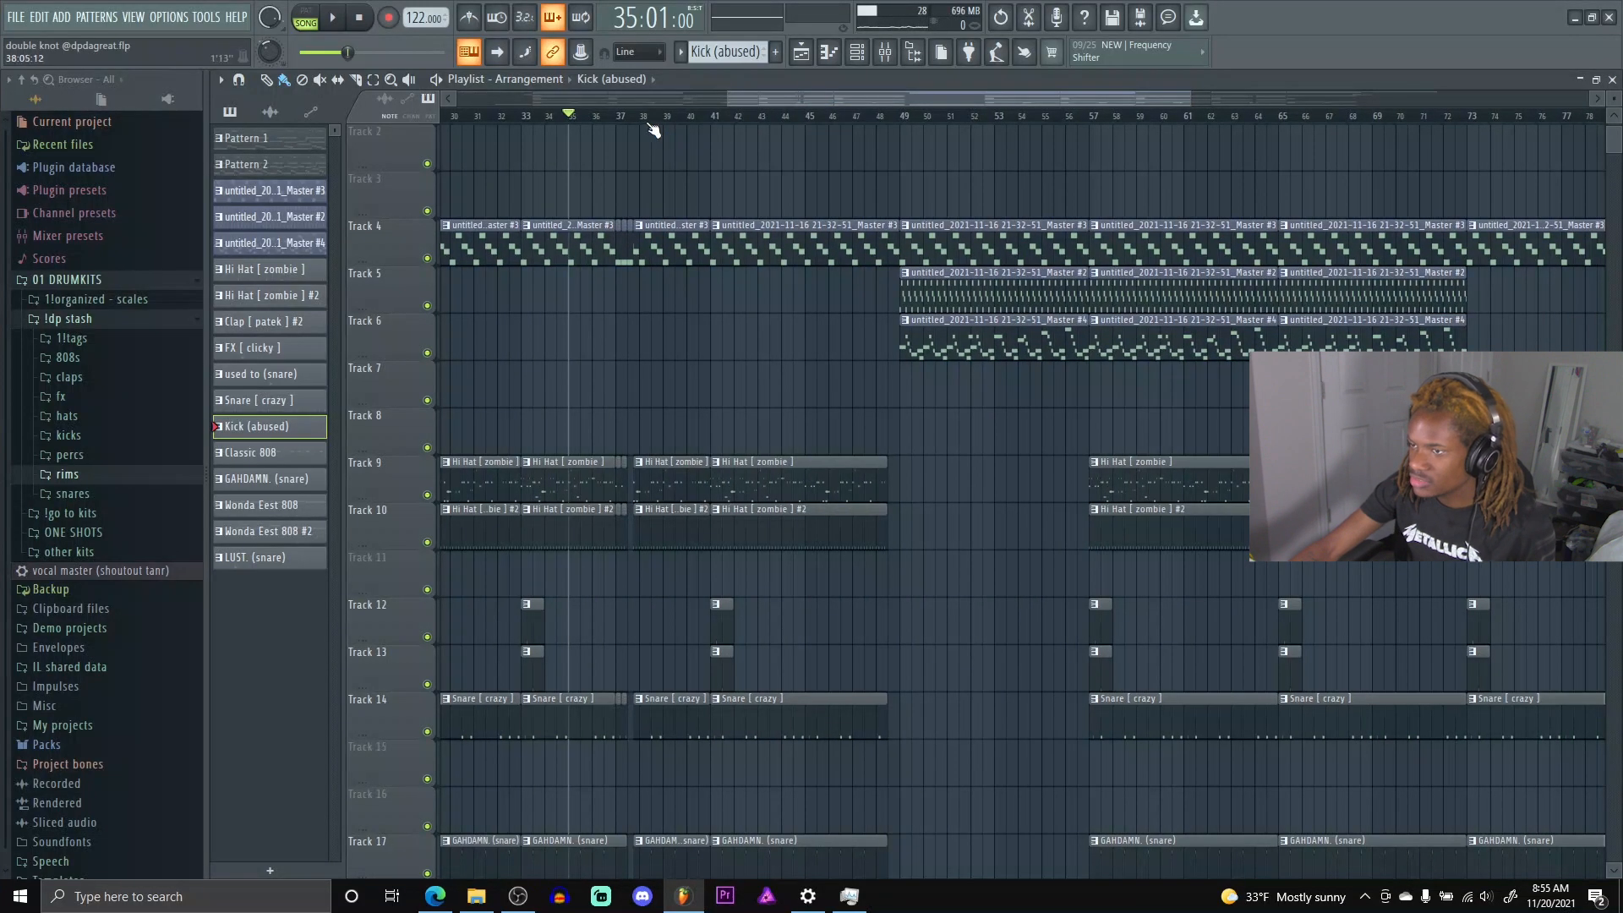
scroll(625, 124, "up", 3)
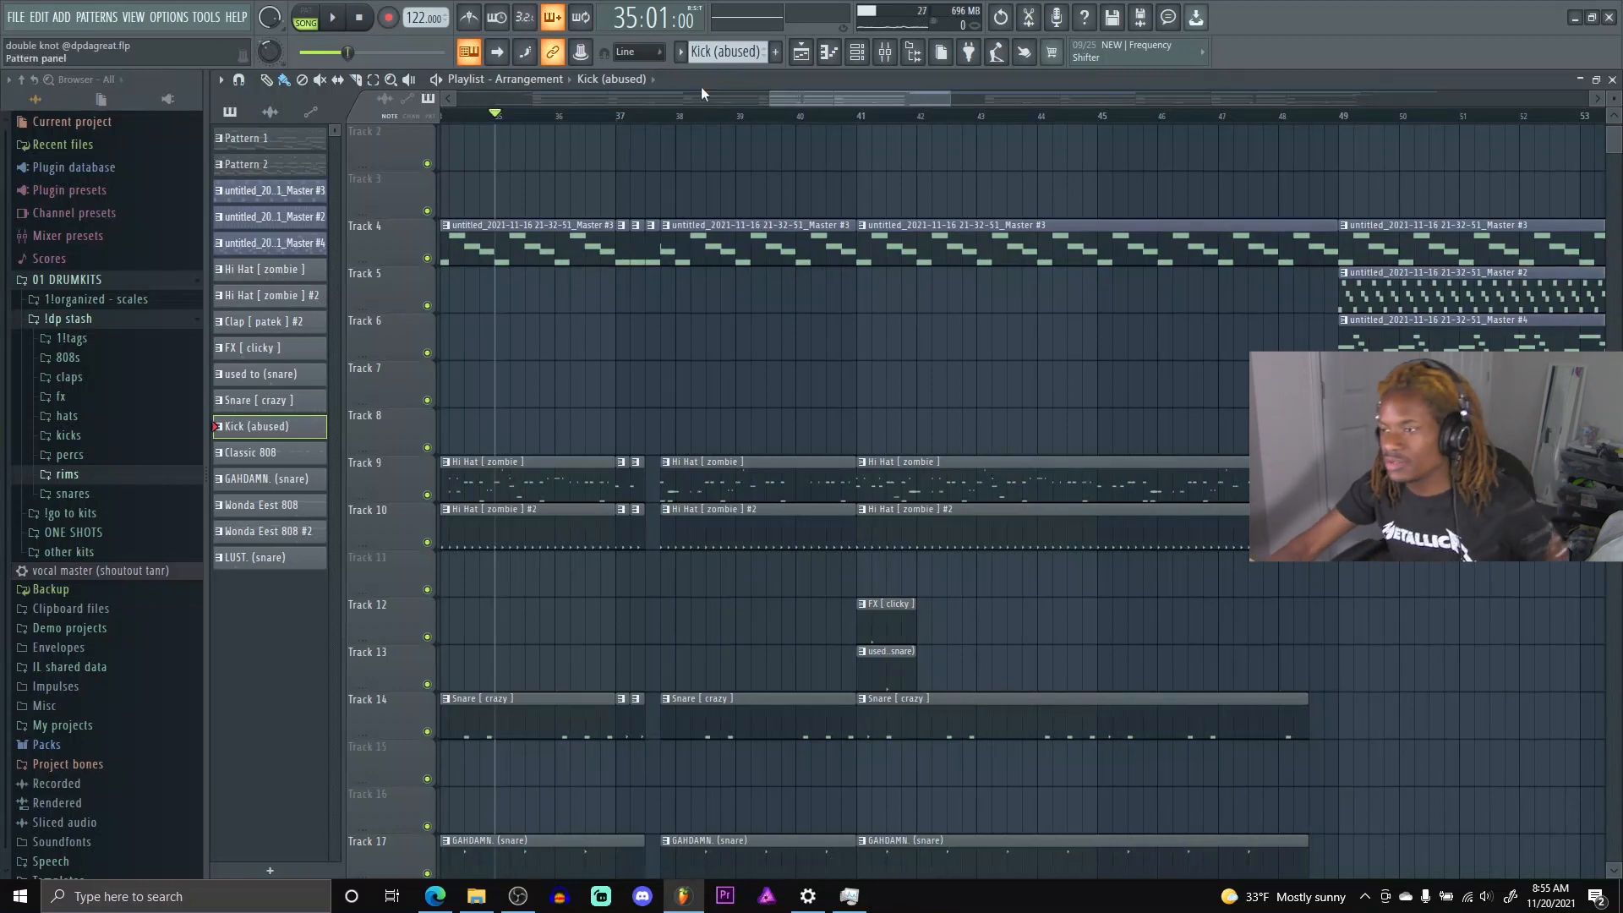
- Play the arrangement from bar 33 through the chopped section at bar 37, and stop playback
left_click_drag(772, 104, 664, 102)
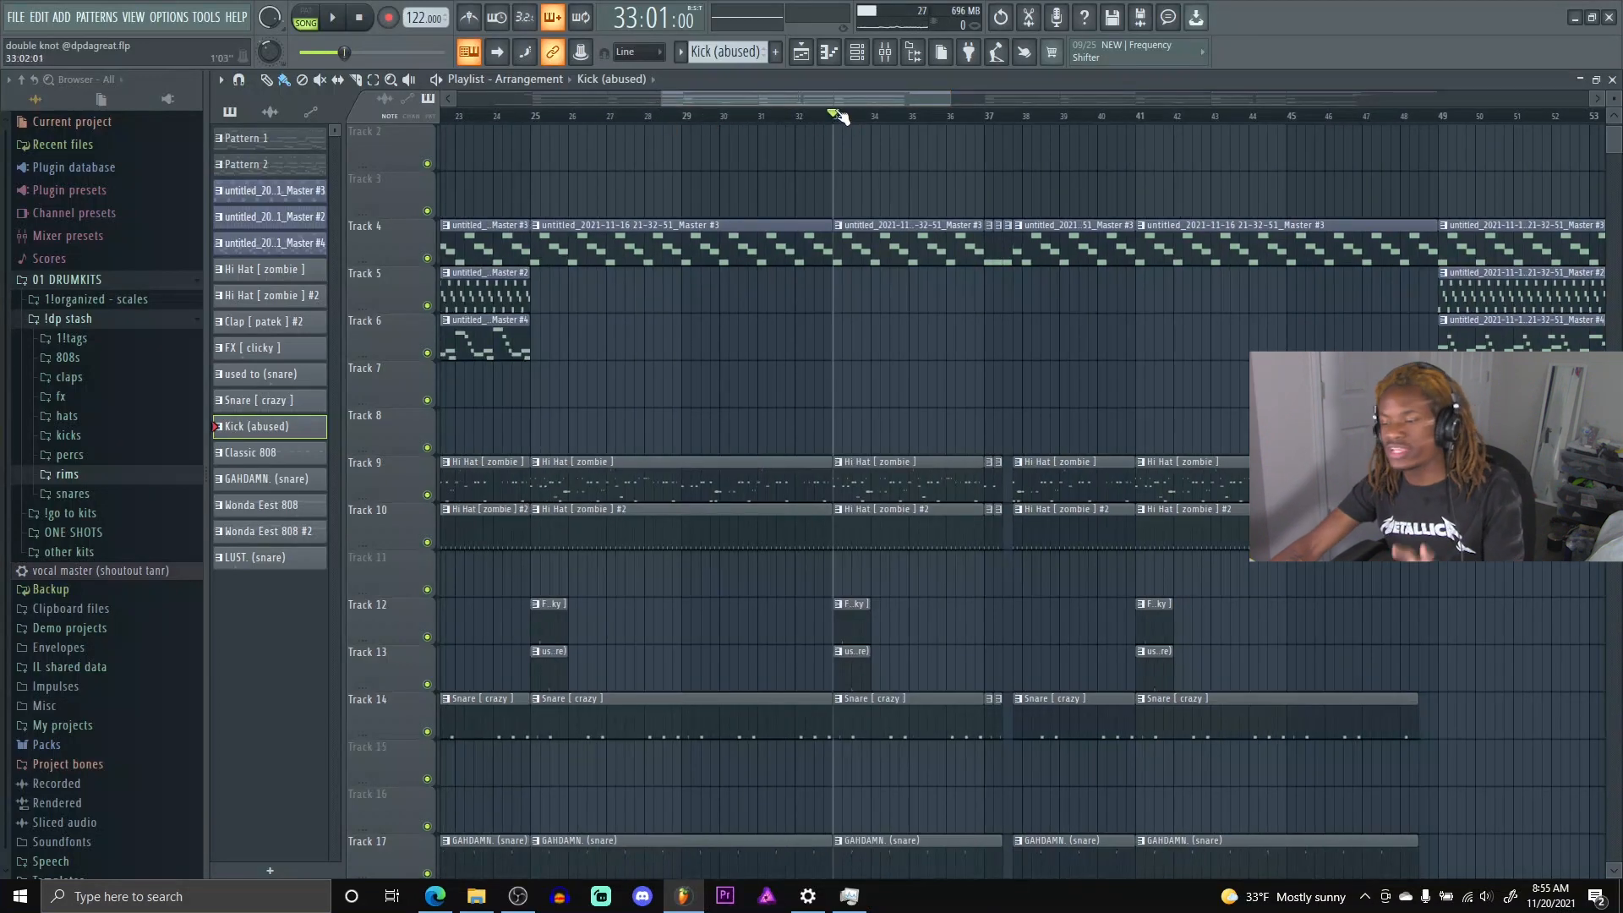
key("space")
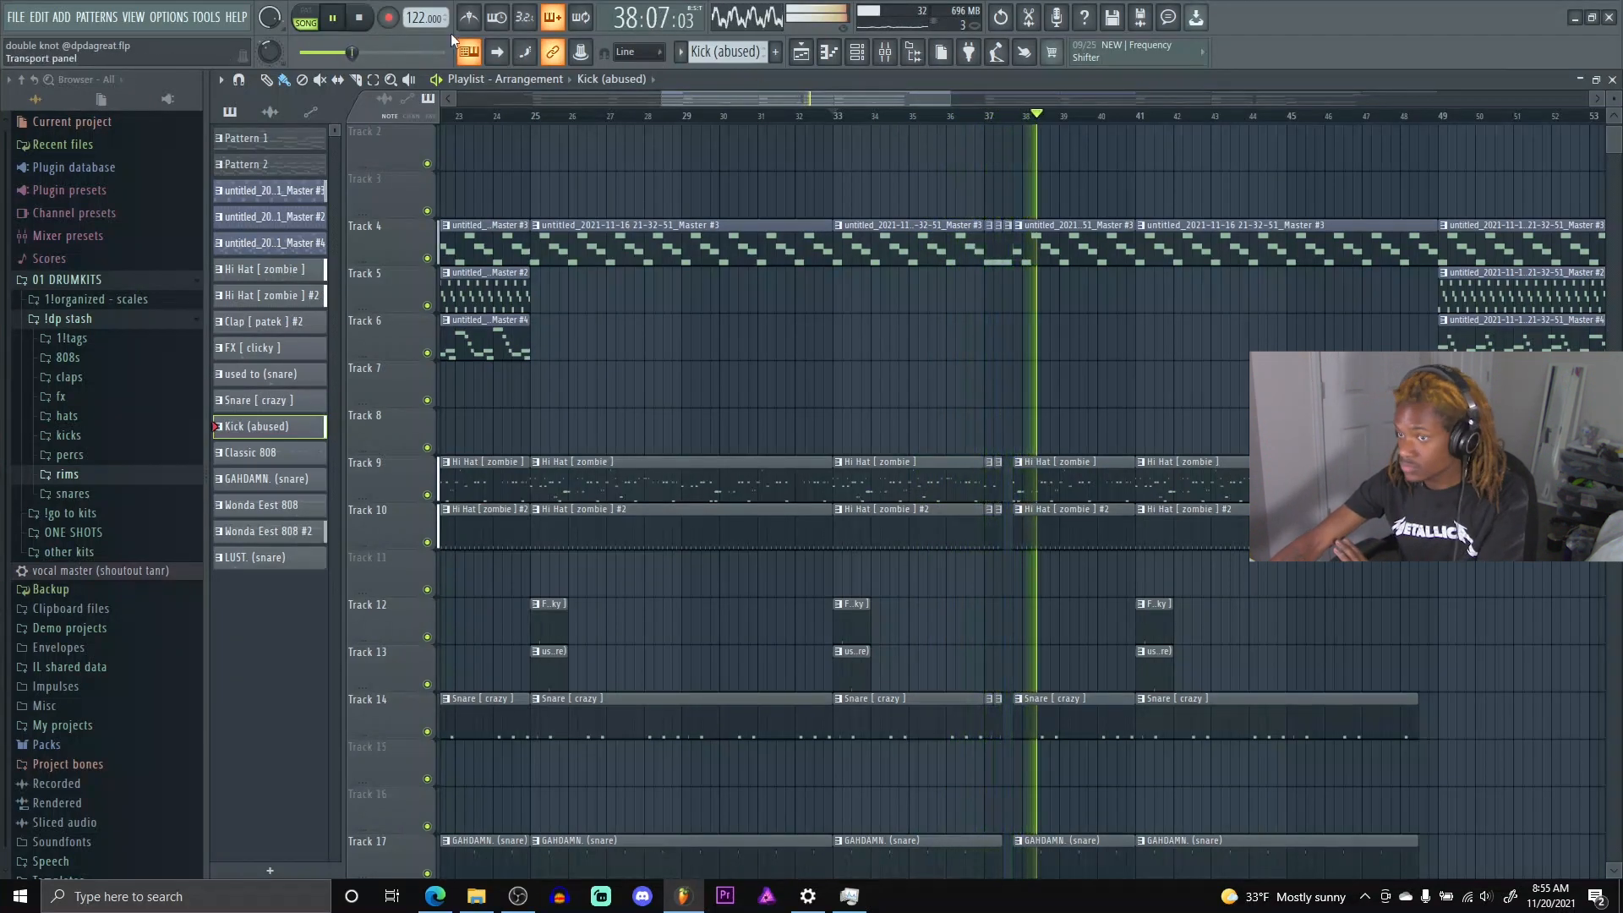
left_click(372, 24)
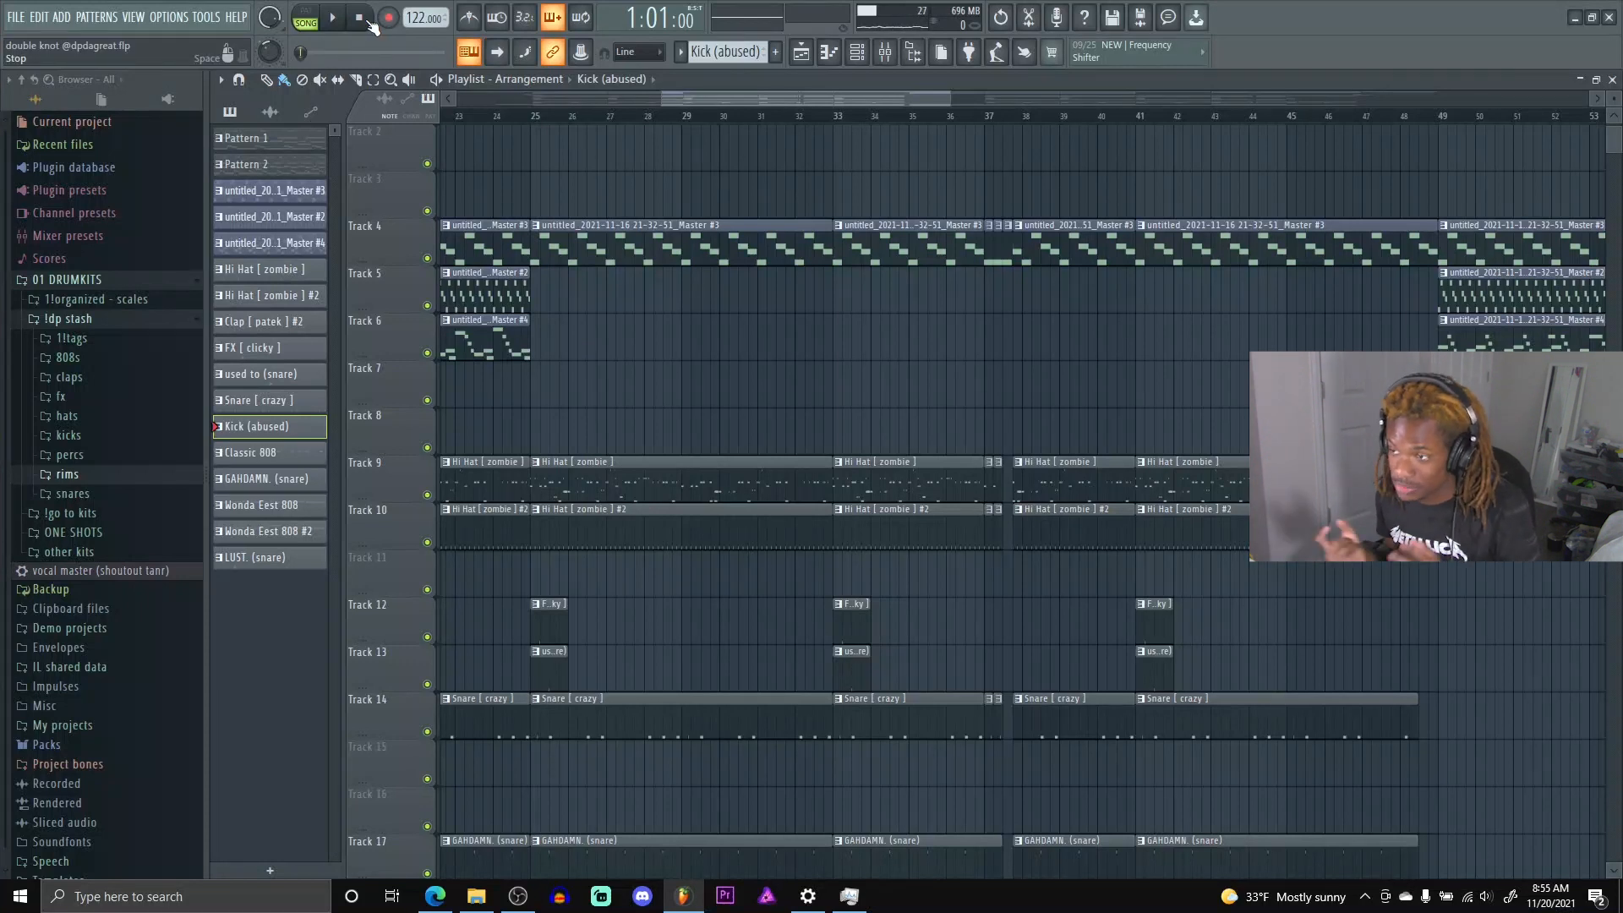
- Show the whole arrangement and highlight the first half's sections in turn: the intro, bars 9 to 25, and bars 25 to 49
left_click_drag(660, 97, 457, 100)
left_click_drag(953, 99, 1493, 101)
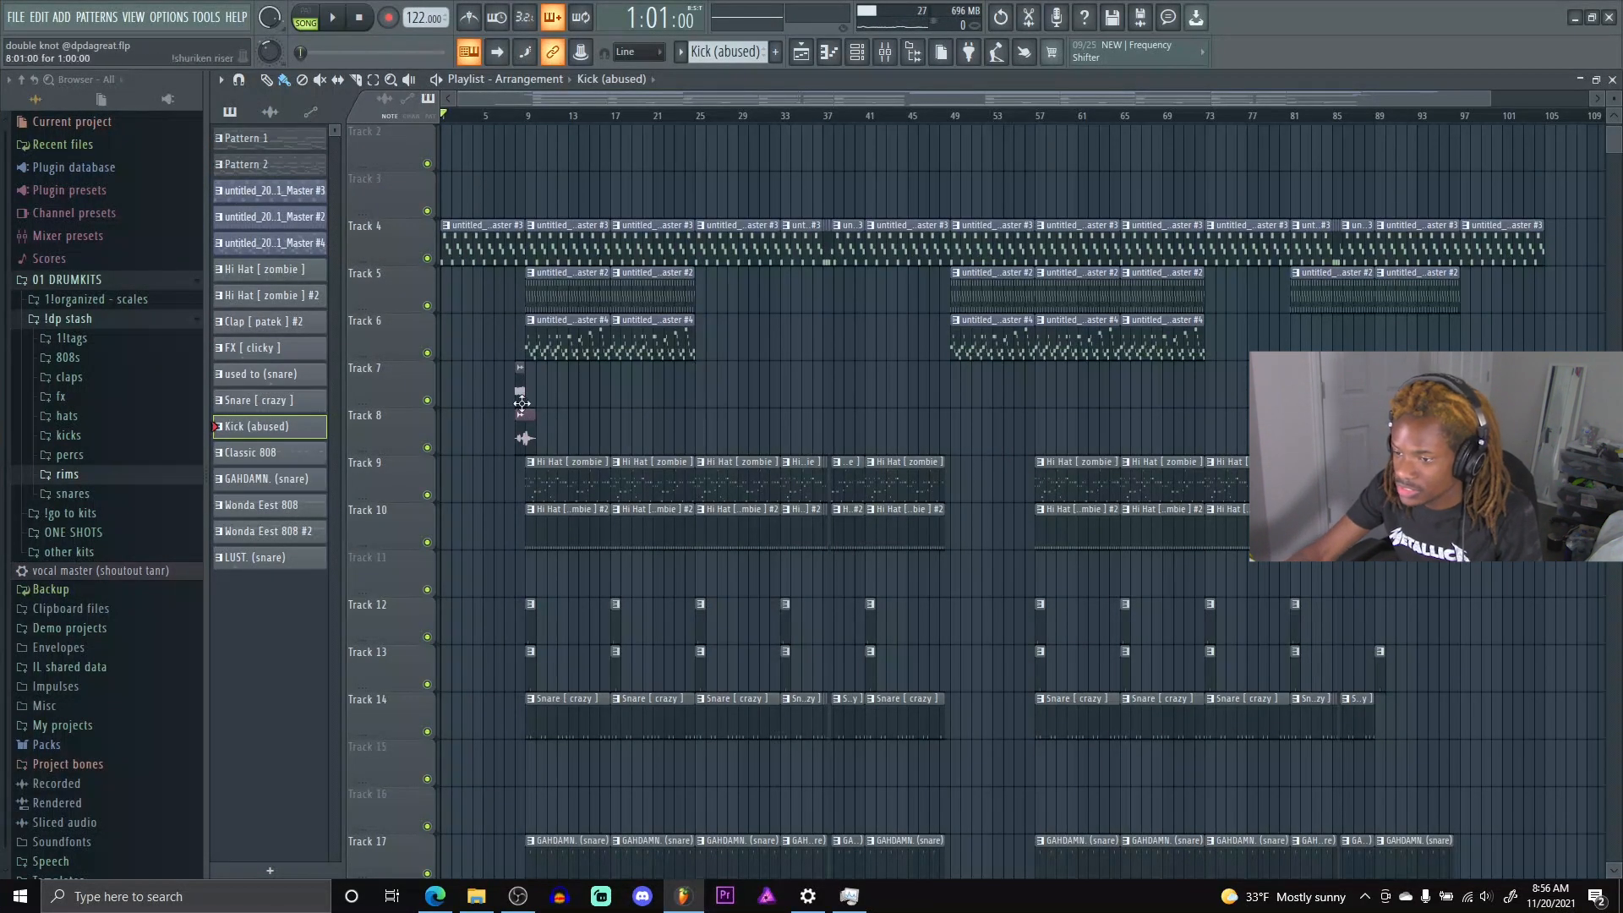
left_click(502, 239)
left_click_drag(560, 173, 568, 362)
left_click_drag(756, 213, 751, 490)
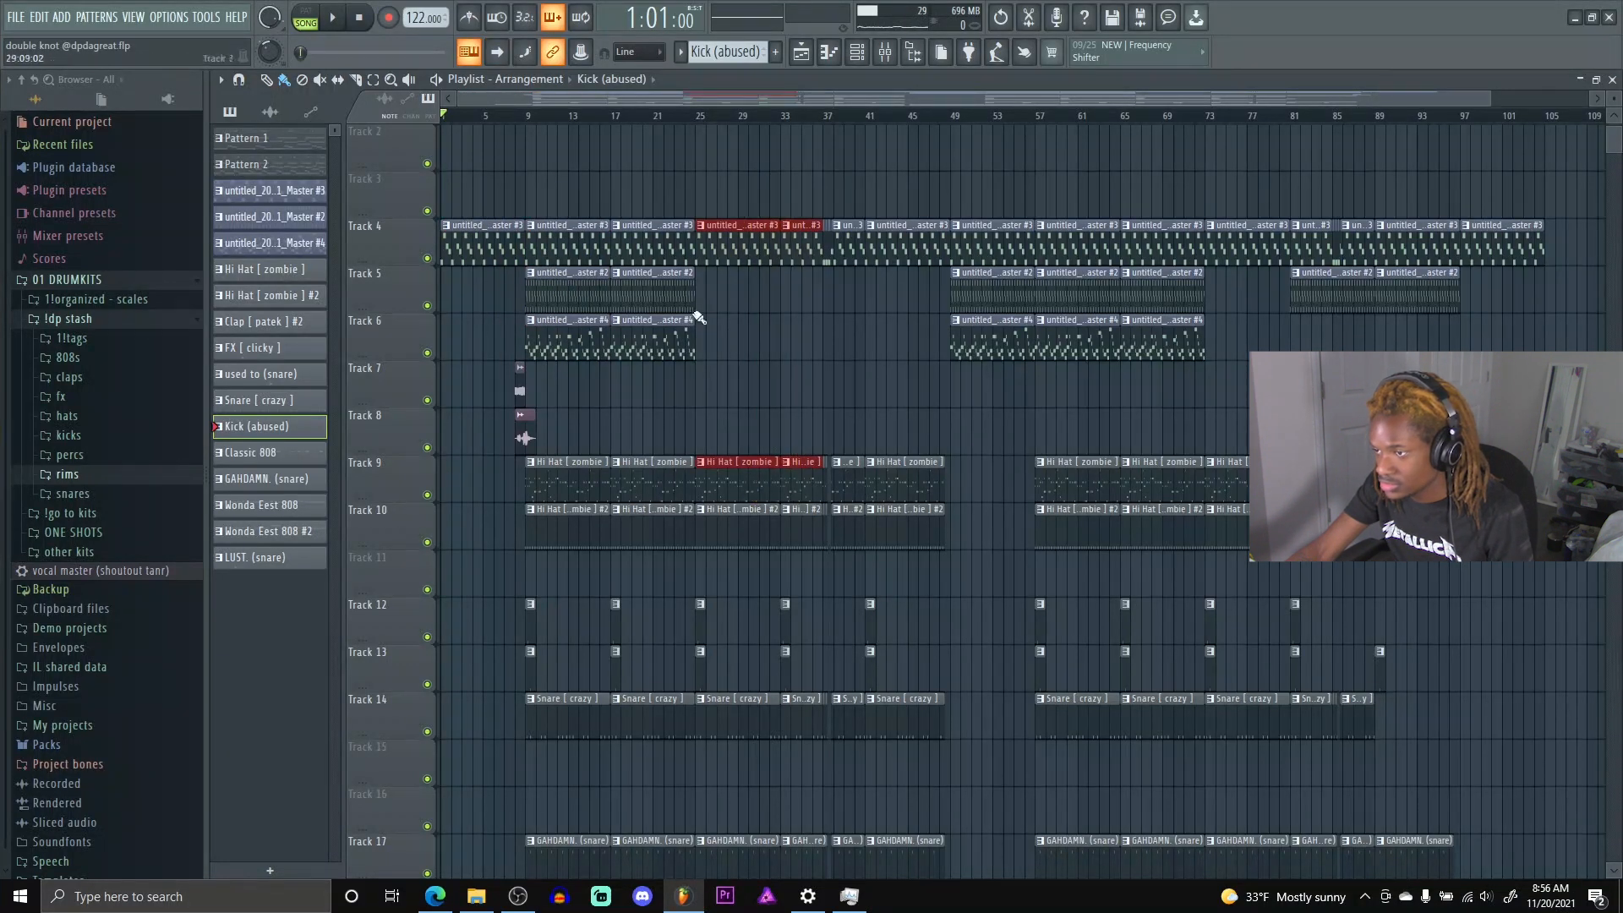
left_click_drag(456, 197, 476, 269)
left_click_drag(578, 203, 645, 450)
left_click_drag(747, 206, 908, 644)
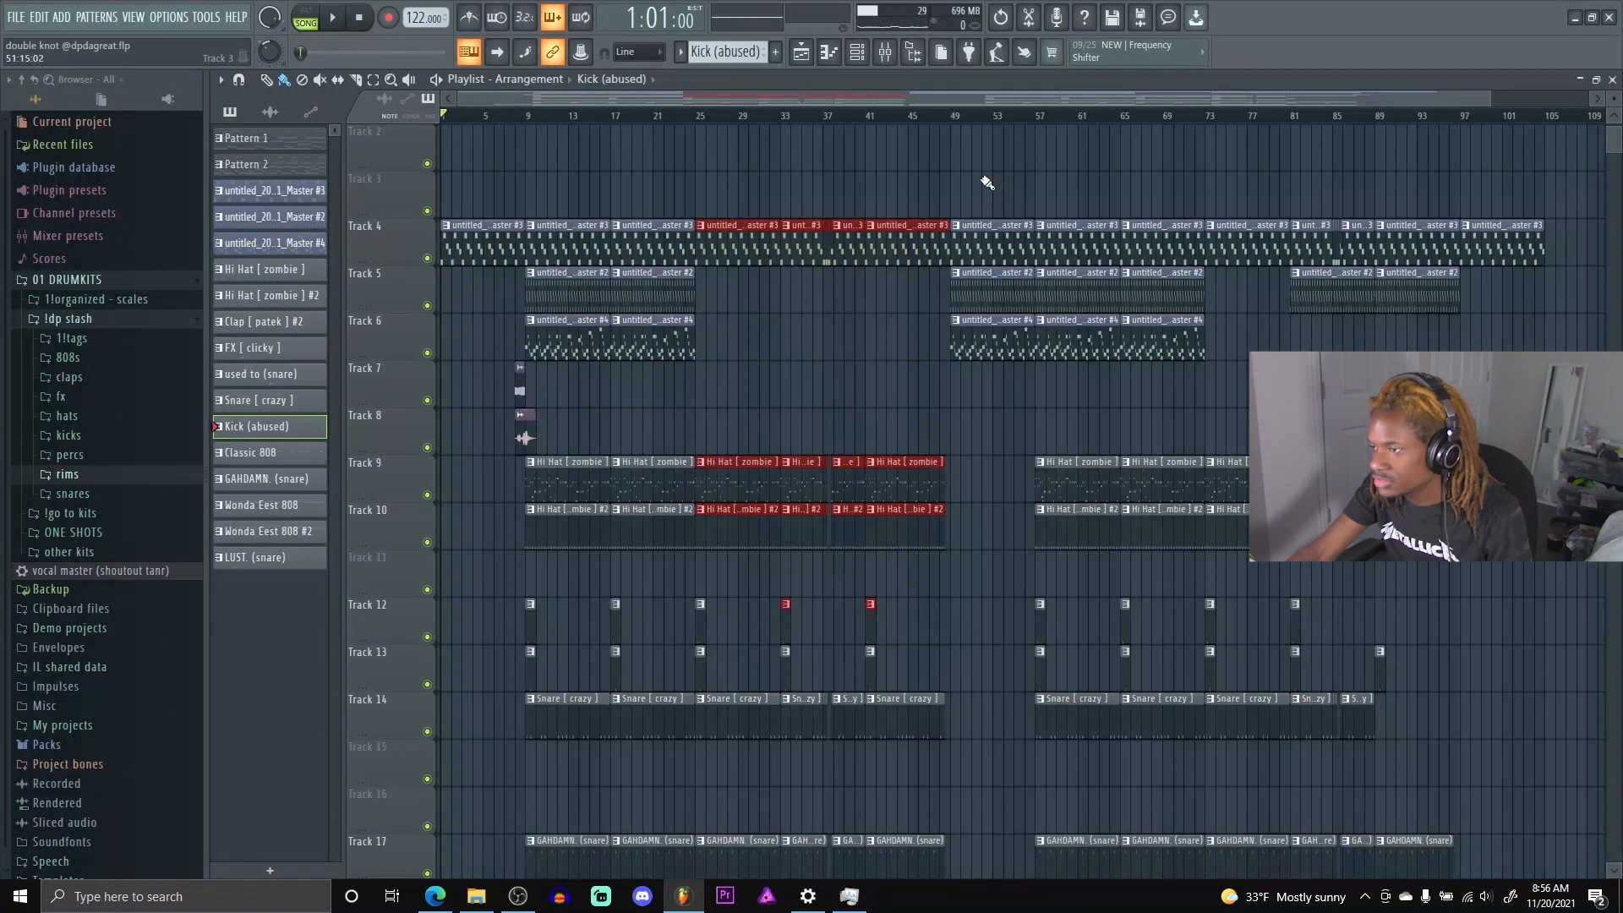
- Highlight the second half's sections in turn from bar 49 to the closing melody clip, and clear the selection
left_click_drag(985, 186, 999, 381)
left_click_drag(1072, 227, 1140, 377)
left_click_drag(1262, 202, 1393, 302)
left_click_drag(1508, 207, 1528, 262)
left_click(1521, 257, "ctrl")
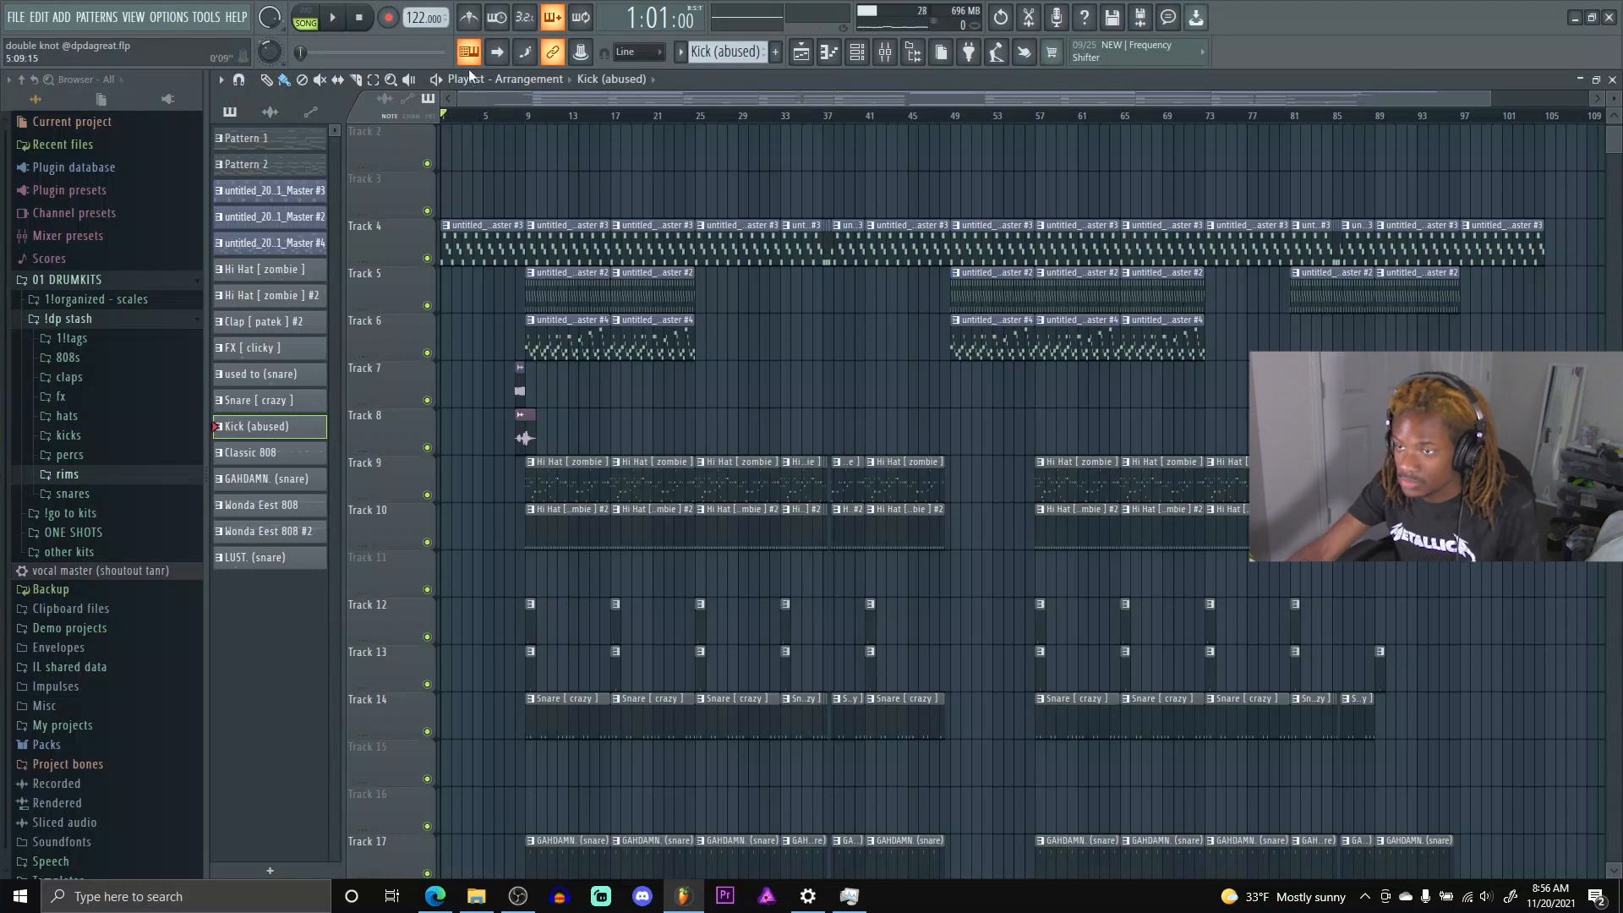
- Play the full arrangement from the song's start past bar 25, and stop playback
left_click(334, 22)
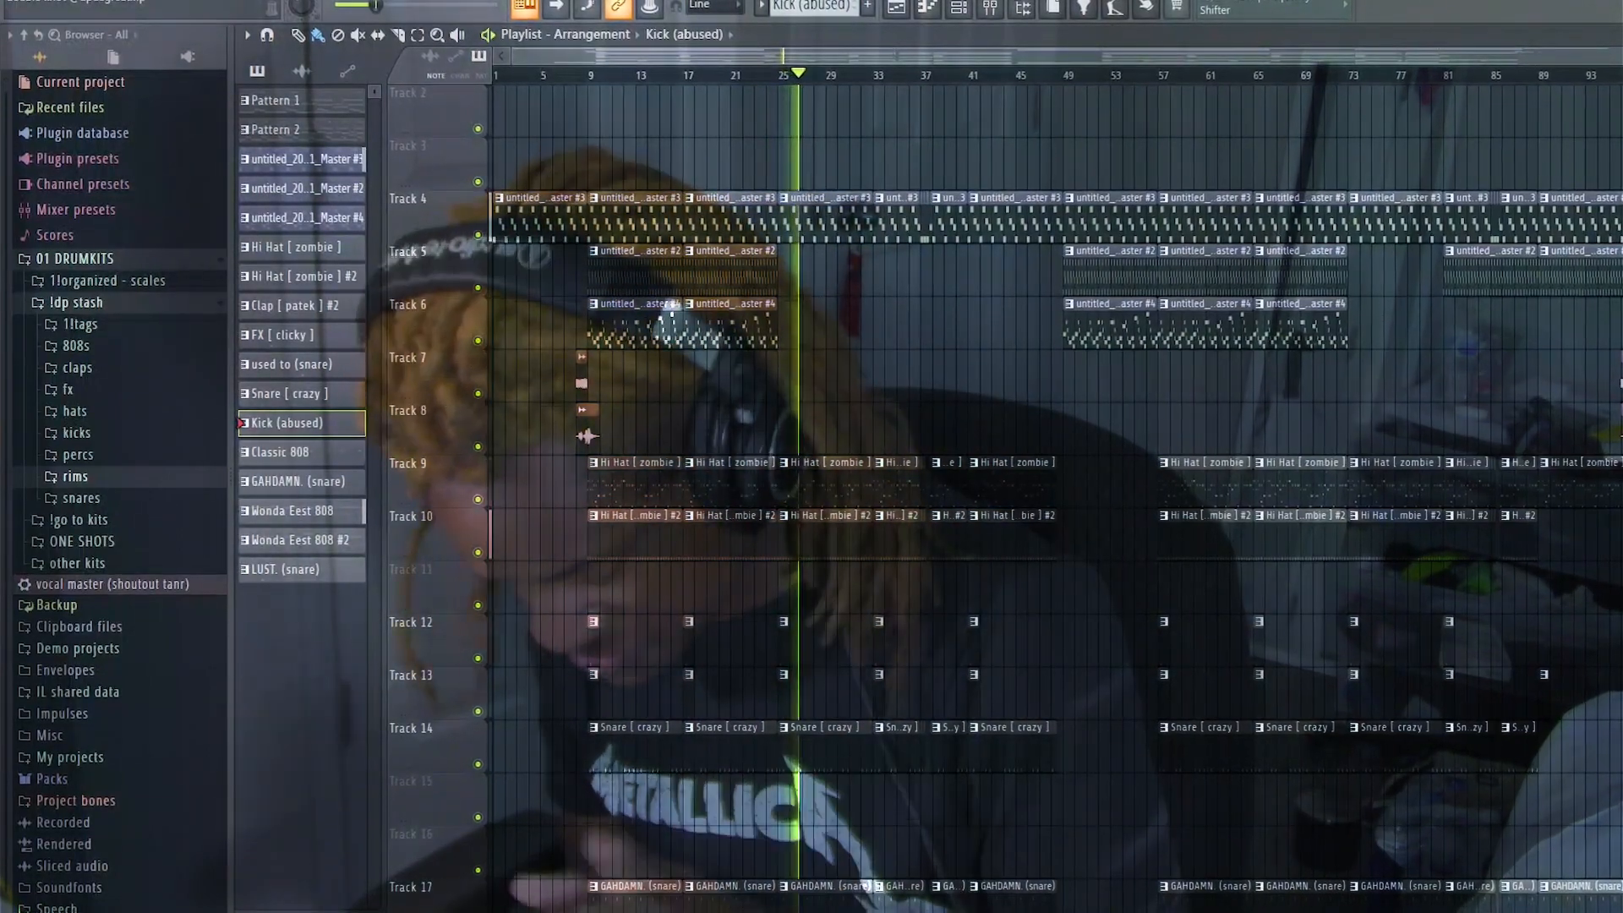
key("space")
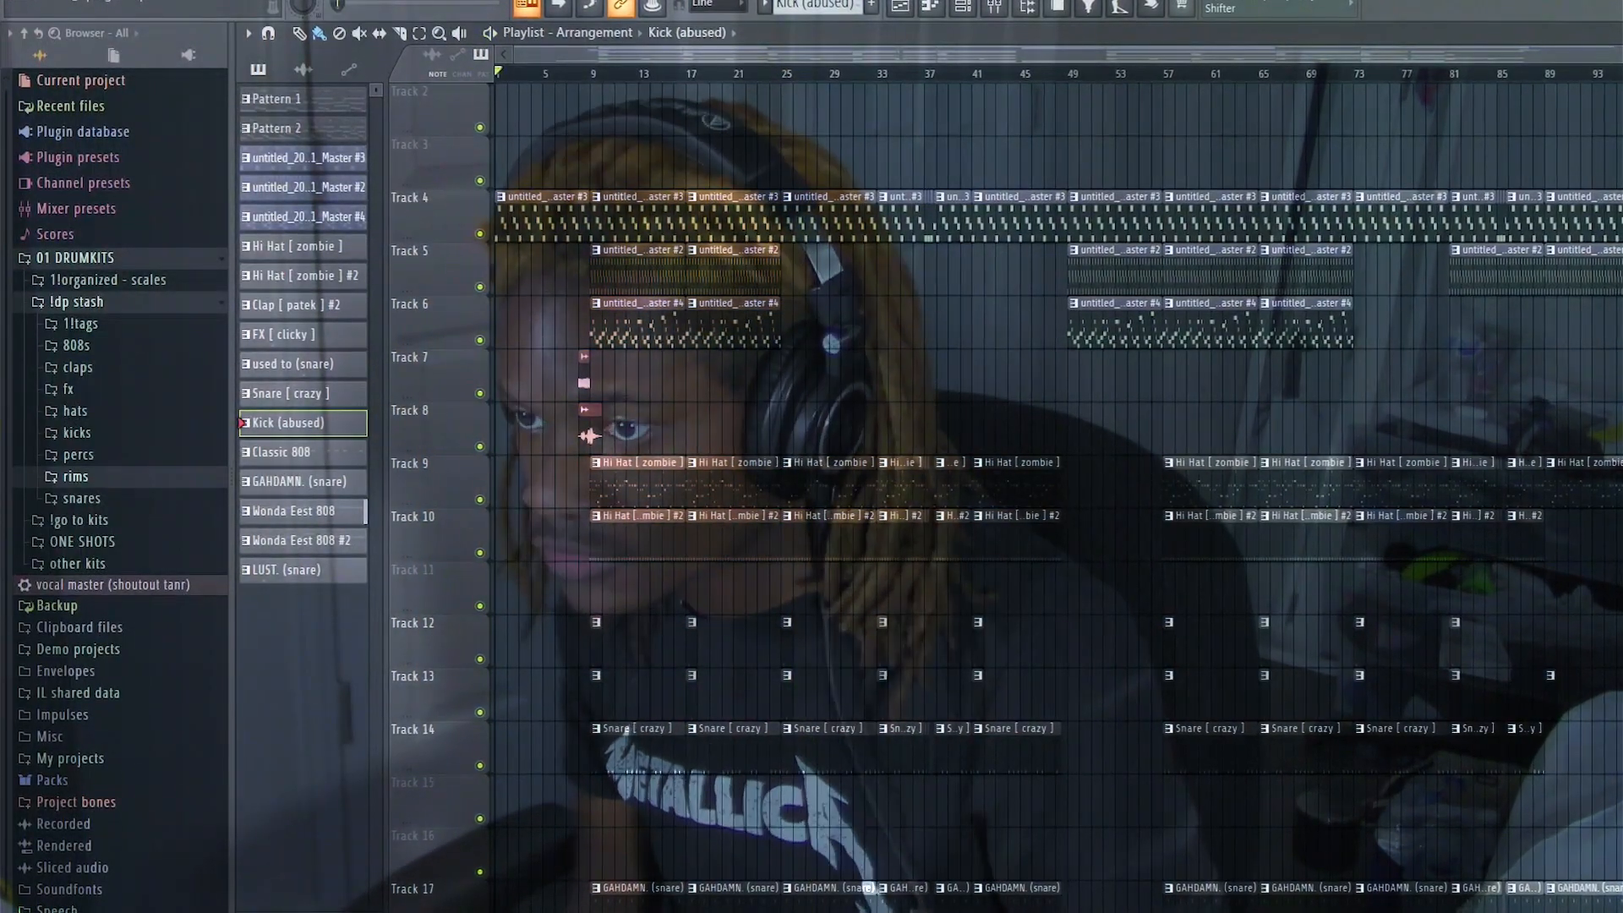